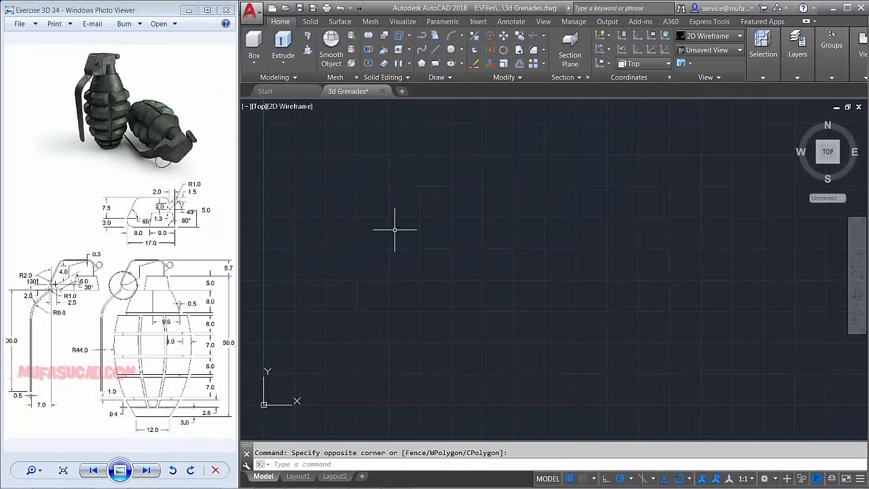
- Switch the viewport to the Front view
left_click(478, 220)
left_click(455, 244)
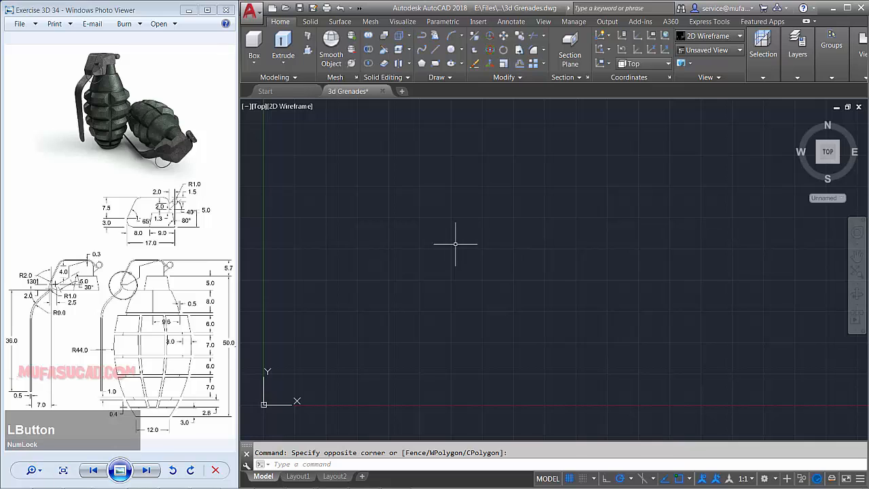
left_click(258, 106)
left_click(288, 178)
- Draw a horizontal line 6 units long just above the X axis as the base of the grenade half-profile
scroll(552, 194, "down", 2)
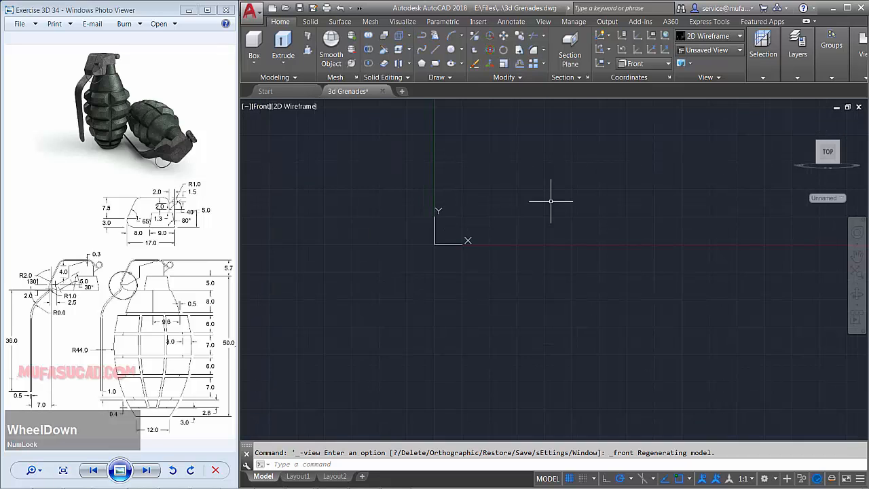
middle_click_drag(553, 195, 503, 300)
key("space")
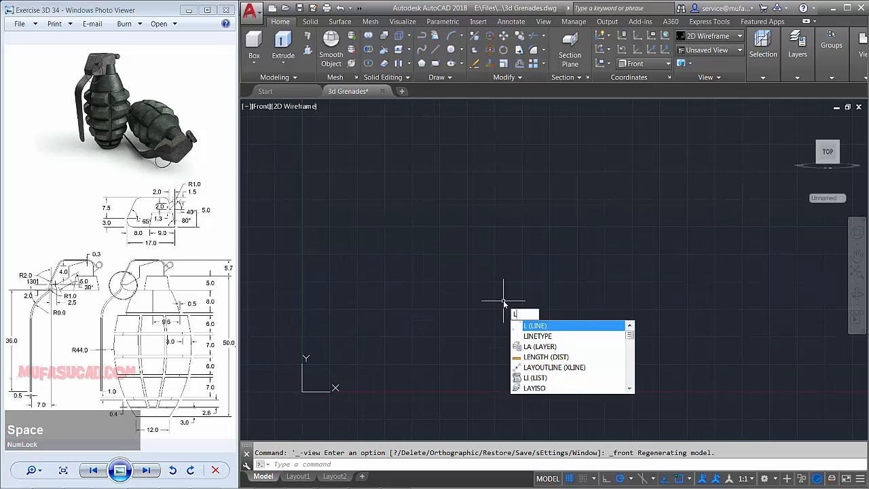
left_click(477, 361)
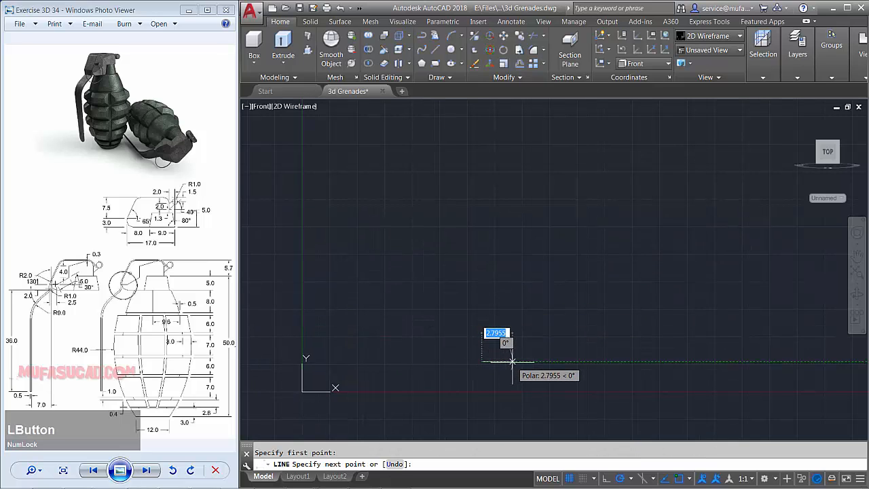
type("6")
key("space")
key("space")
- Copy the 6-unit base line 50 units straight up to form the top edge
scroll(547, 285, "down", 2)
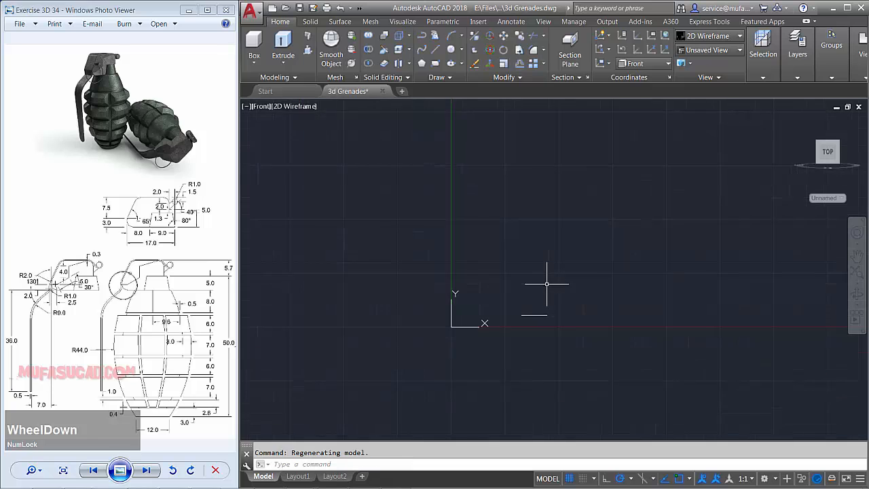
mouse_move(505, 270)
middle_mouse_down()
mouse_move(516, 258)
mouse_move(482, 284)
mouse_move(495, 326)
middle_mouse_up()
scroll(490, 309, "up", 2)
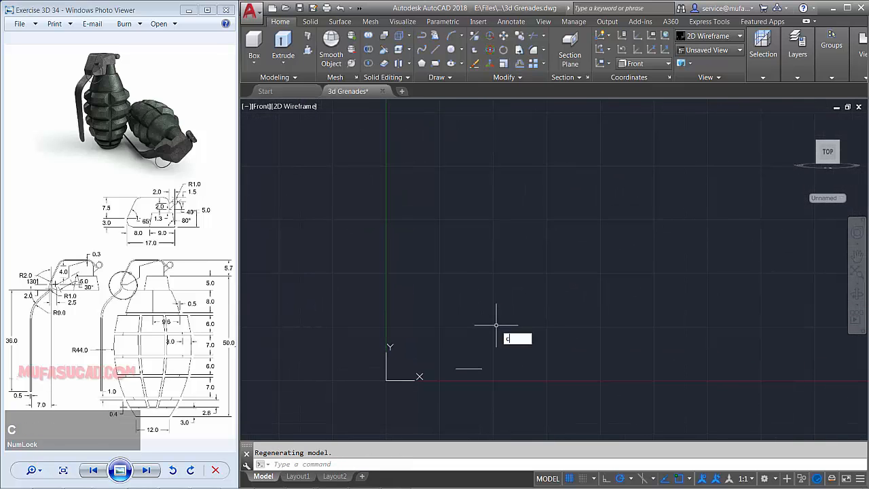
type("o")
key("space")
left_click(498, 338)
left_click(417, 384)
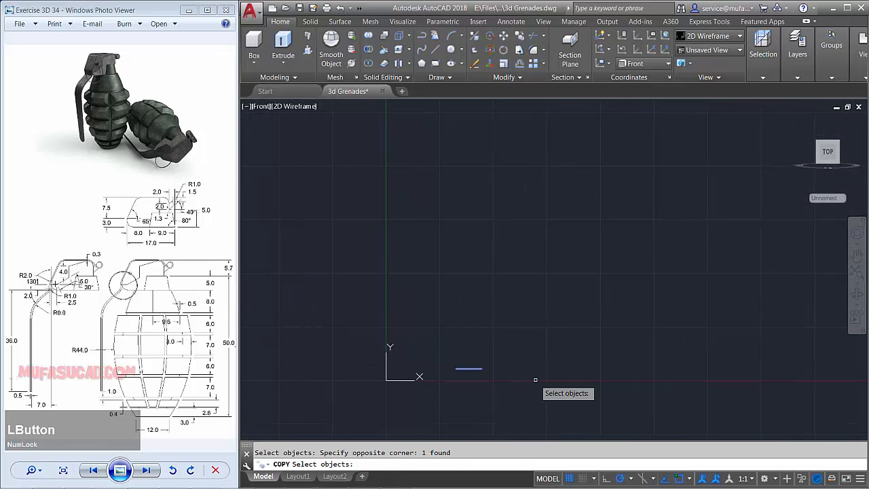
key("space")
left_click(534, 367)
type("50")
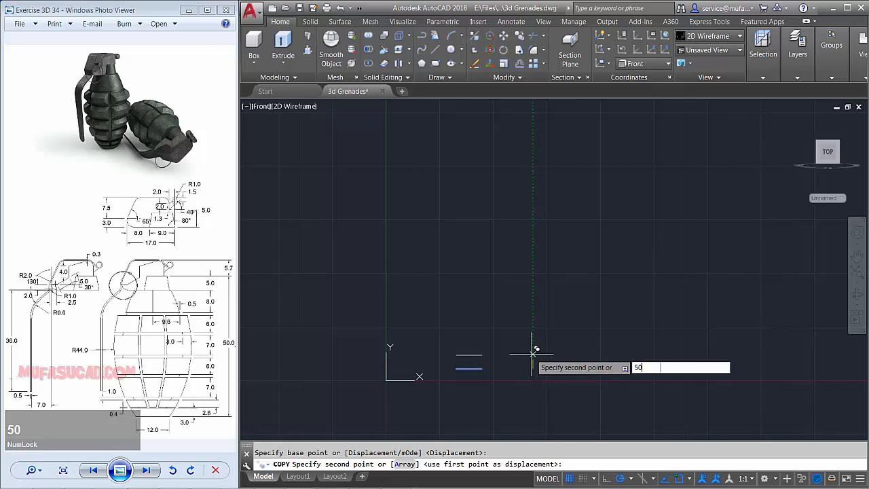
key("space")
key("space")
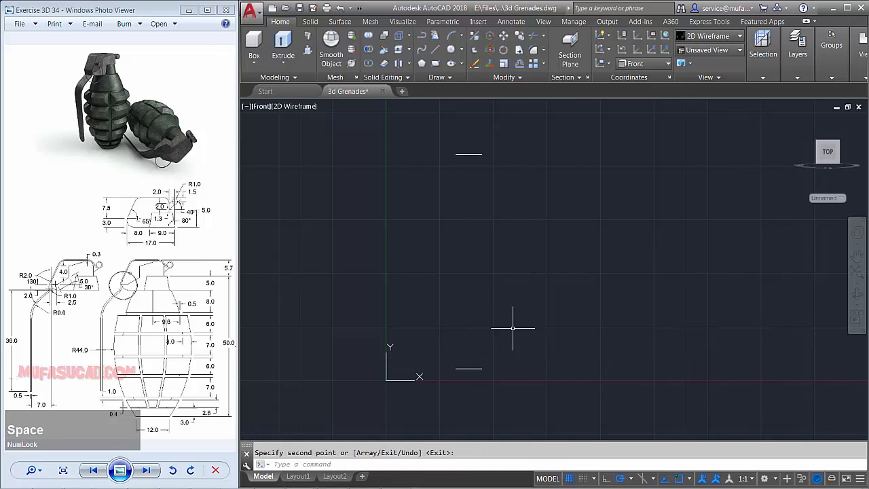
- Draw an outward-bulging arc of radius 44 from the right end of the base line to the right end of the top line
key("space")
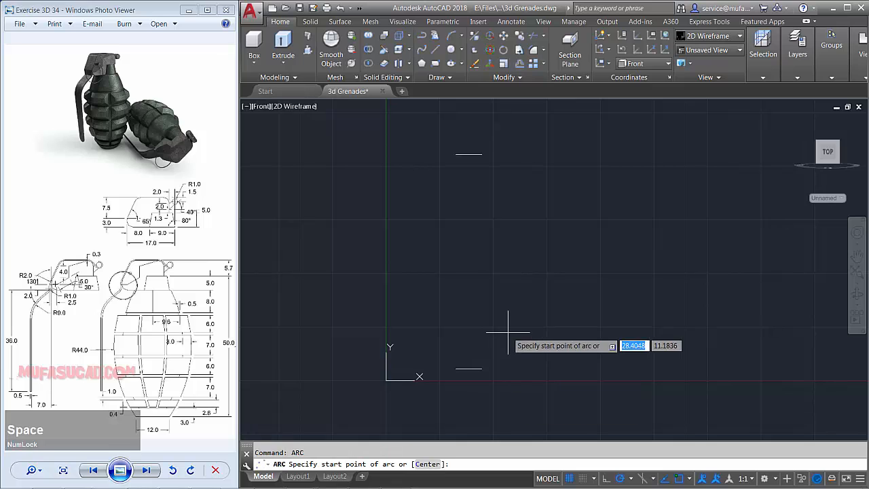
left_click(482, 369)
type("e")
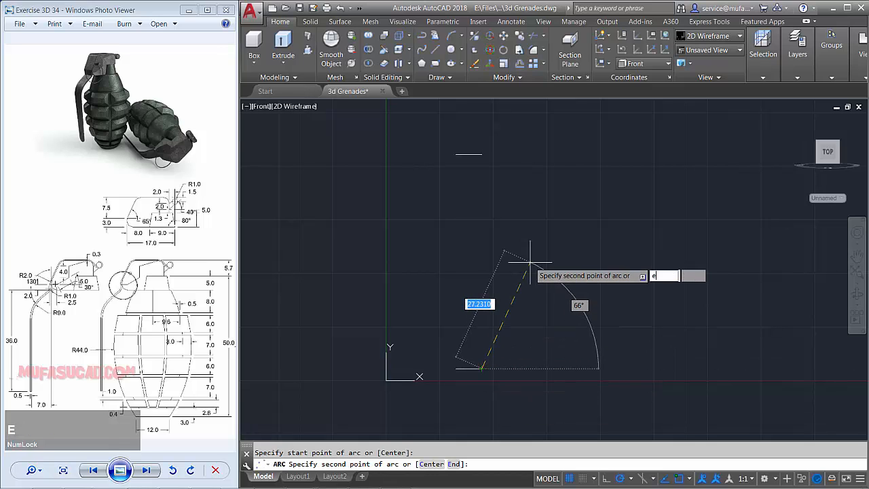
key("space")
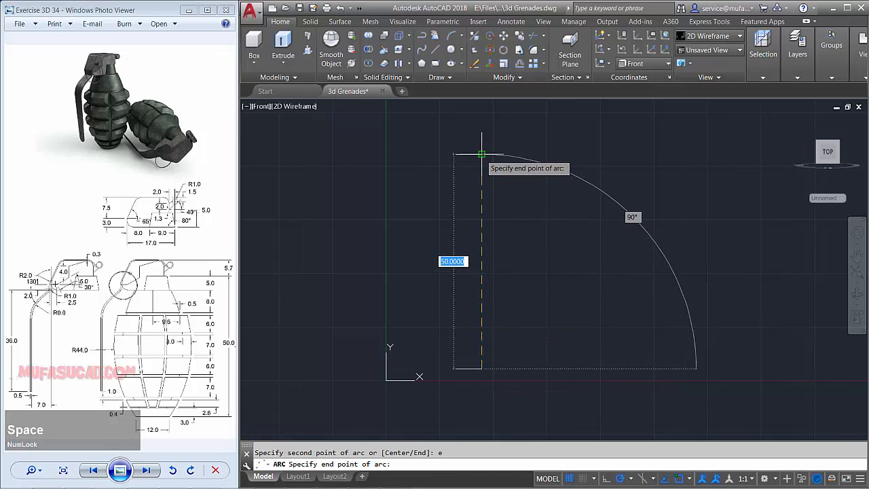
left_click(482, 155)
type("r")
key("space")
type("4")
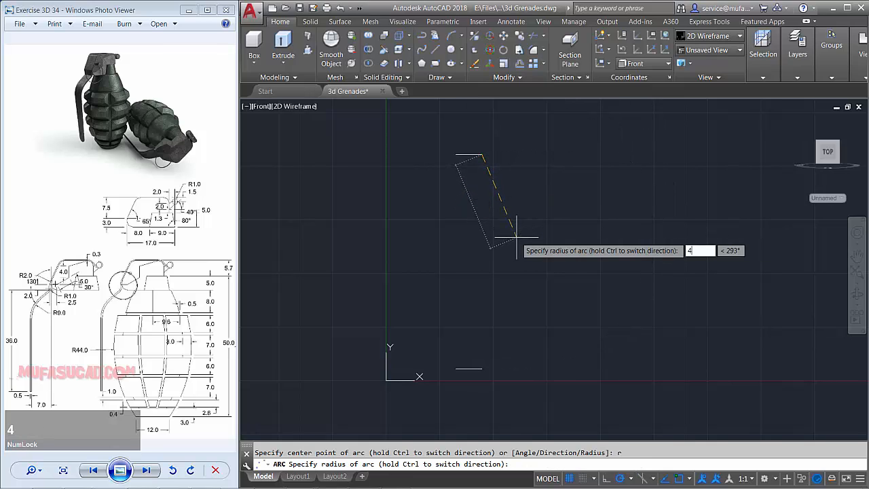
type("4")
key("space")
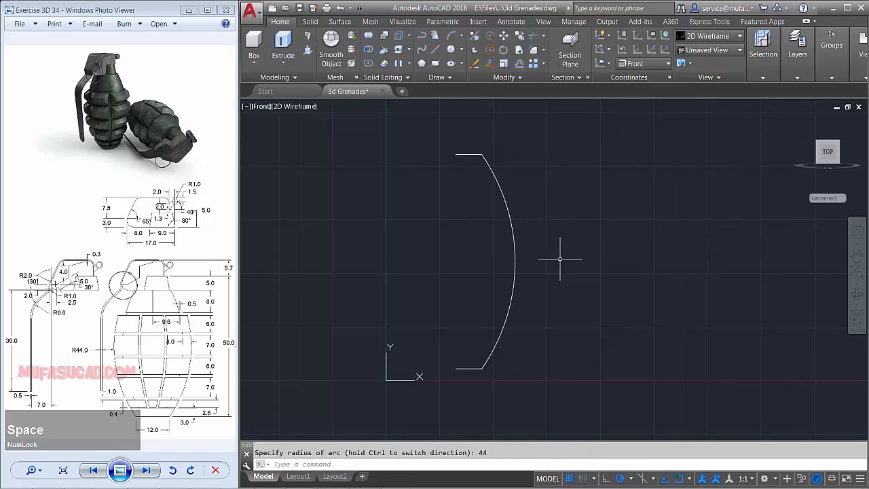
- Close the profile with a vertical line joining the left ends of the base and top lines
type("l")
key("space")
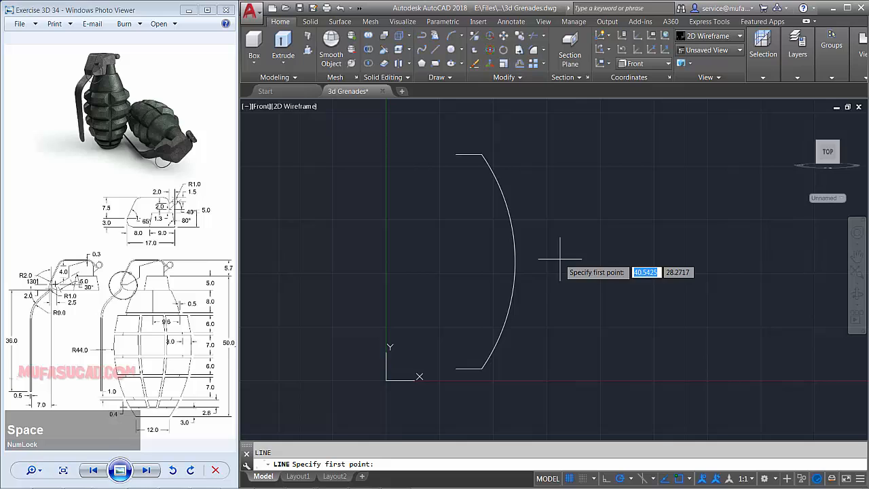
left_click(456, 368)
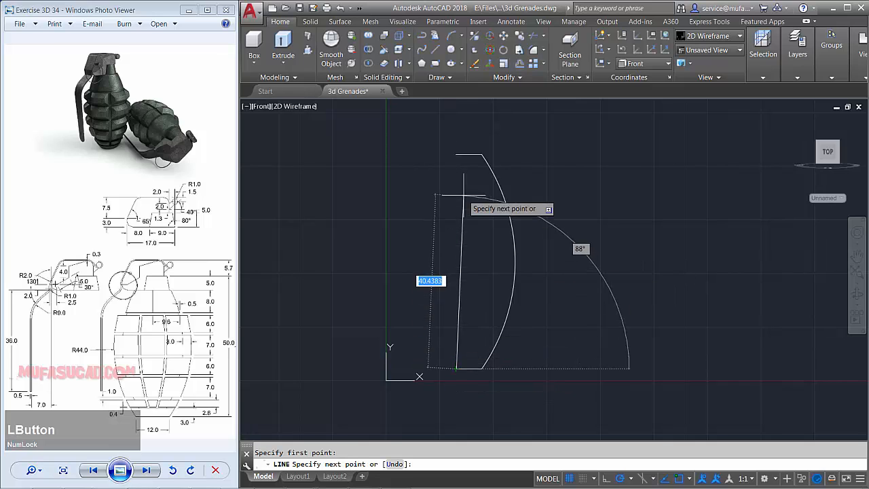
left_click(456, 154)
key("space")
- Copy the radius 44 arc 3 units to the left to create the inner arc
type("ct o")
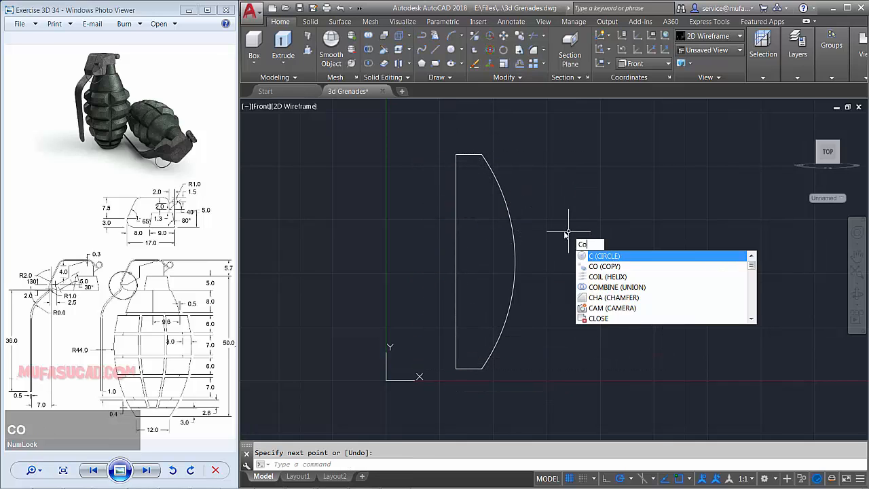
key("space")
left_click(542, 240)
left_click(508, 260)
key("space")
left_click(602, 290)
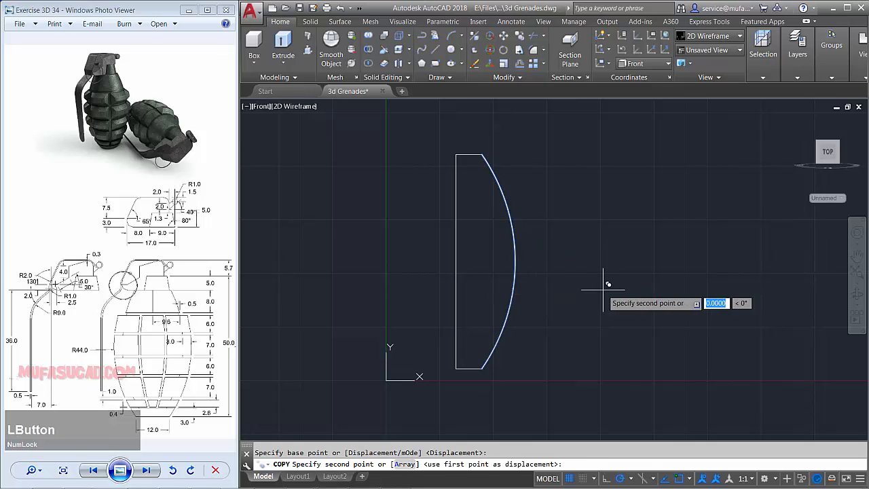
type("3")
key("space")
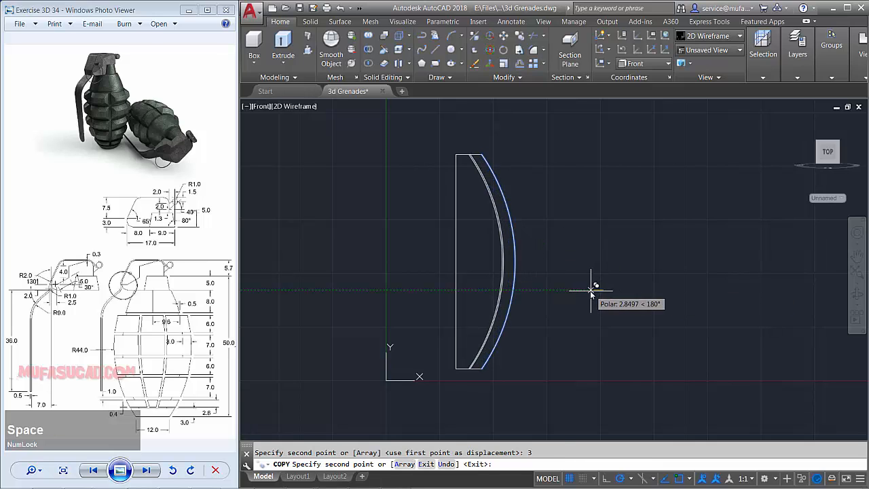
key("space")
- Copy both arcs with the short top and bottom lines horizontally to the empty area right of the profile
key("space")
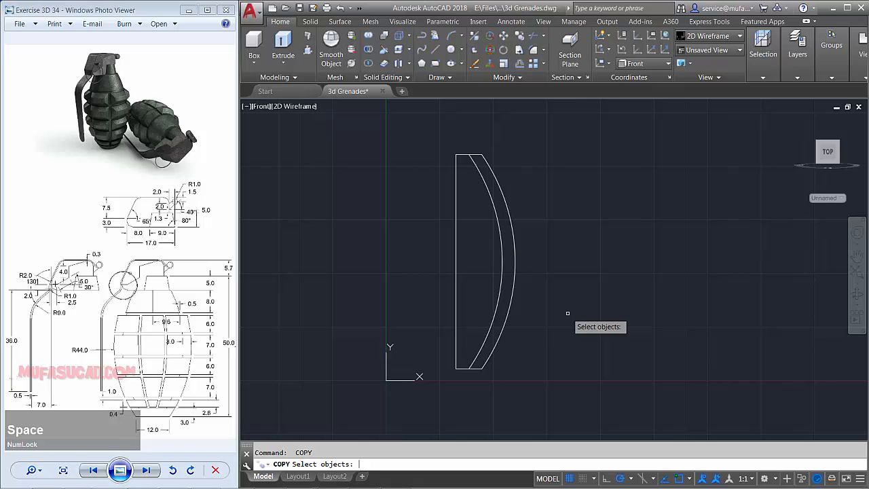
left_click(567, 141)
left_click(443, 406)
key("space")
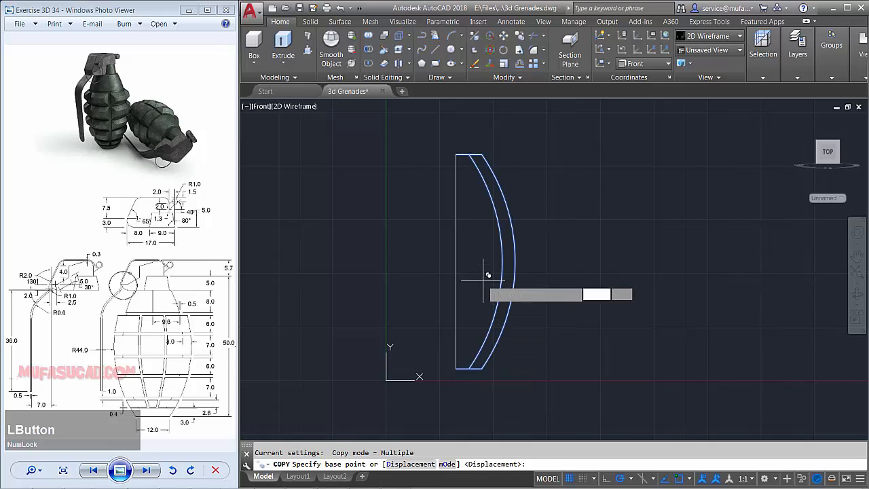
left_click(487, 275)
left_click(614, 277)
key("space")
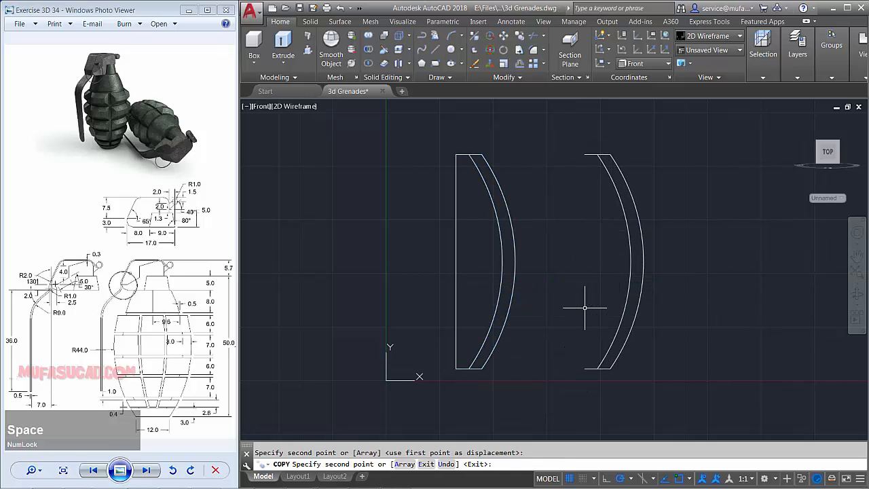
- Trim the top and bottom line ends extending left of the inner arc on the copied profile
type("tr")
key("space")
key("space")
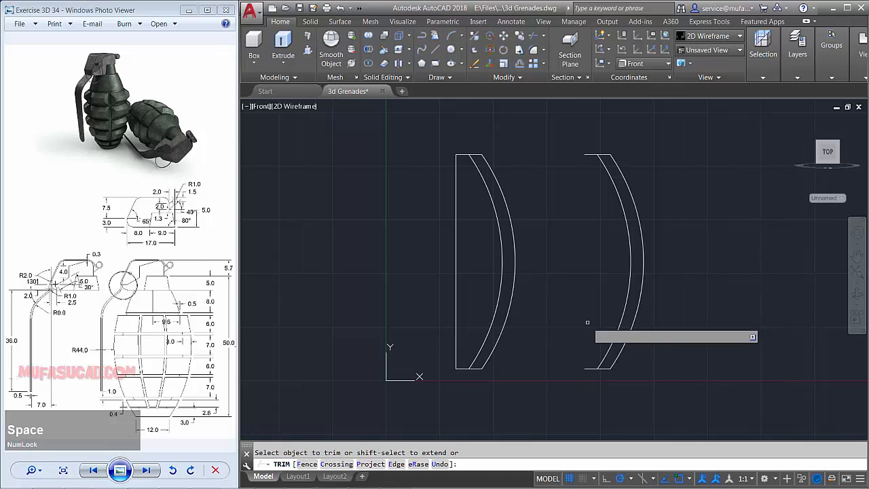
left_click(591, 342)
left_click(578, 373)
left_click(588, 167)
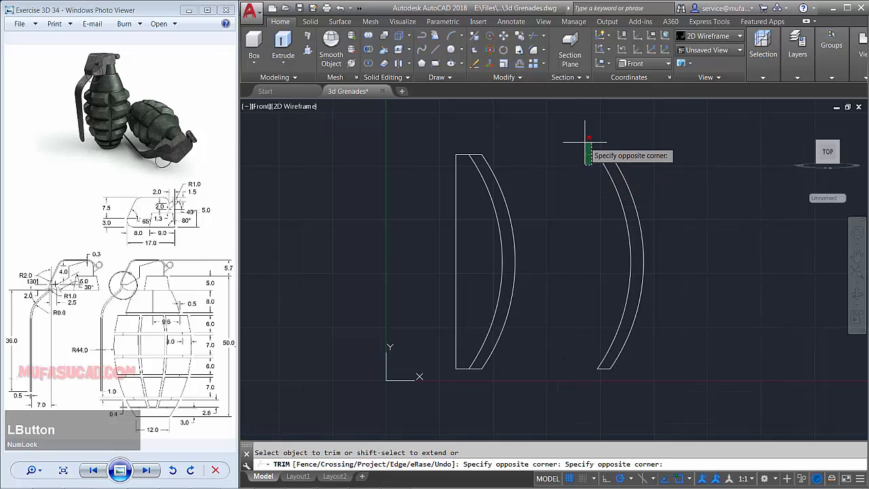
left_click(564, 139)
key("space")
- Draw a horizontal line from the original profile's top-left corner to a point beyond the outer arc
mouse_move(545, 228)
middle_mouse_down()
mouse_move(553, 240)
mouse_move(543, 245)
middle_mouse_up()
type("l")
key("space")
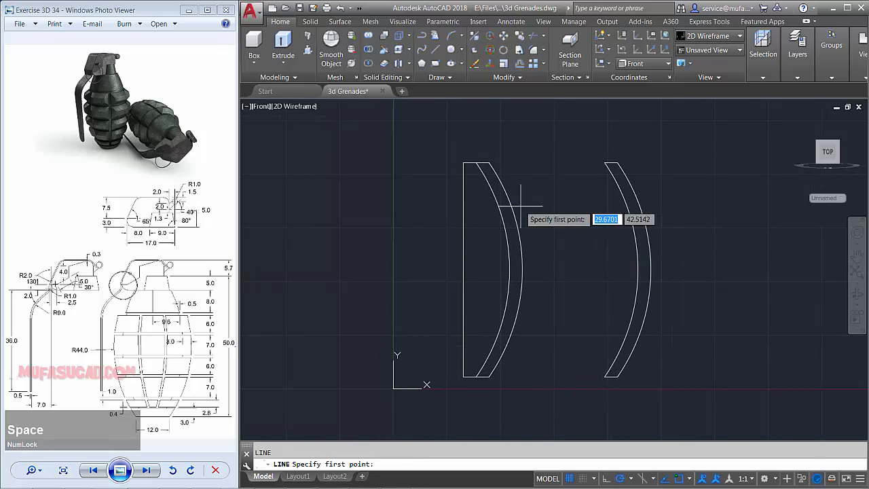
left_click(463, 163)
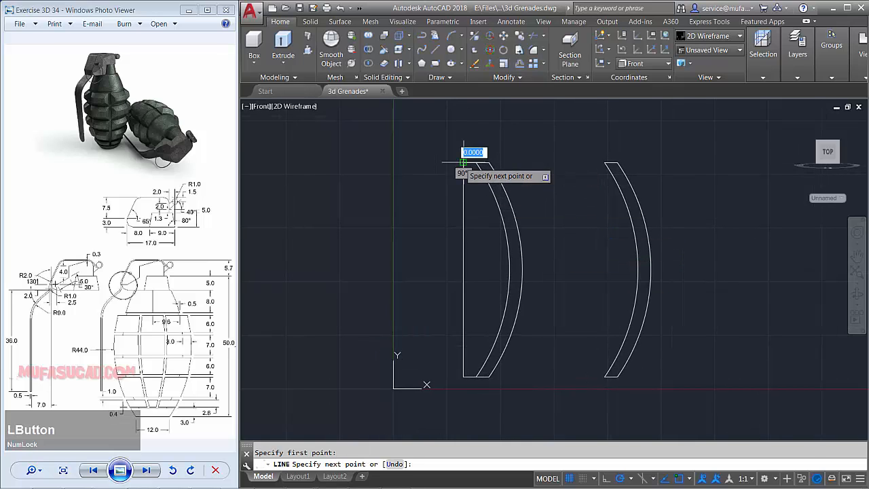
left_click(555, 163)
key("space")
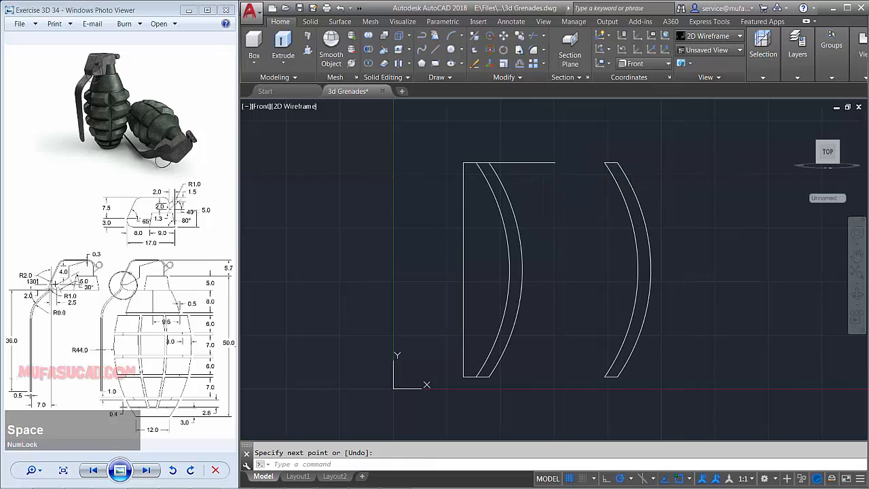
- Move the new horizontal line 5 units straight down from the profile's top edge
type("m")
key("space")
type("l")
key("space")
key("space")
left_click(567, 201)
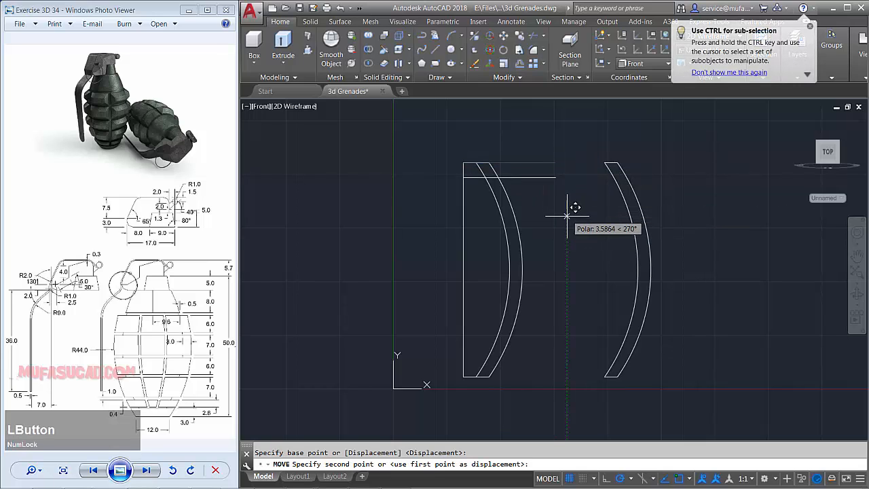
type("5")
key("space")
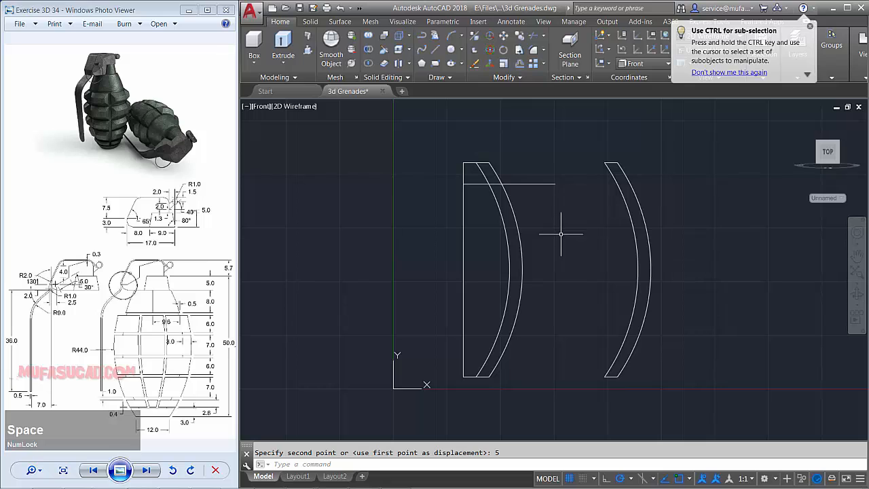
- Copy the moved horizontal line 8 units straight down
type("ct o")
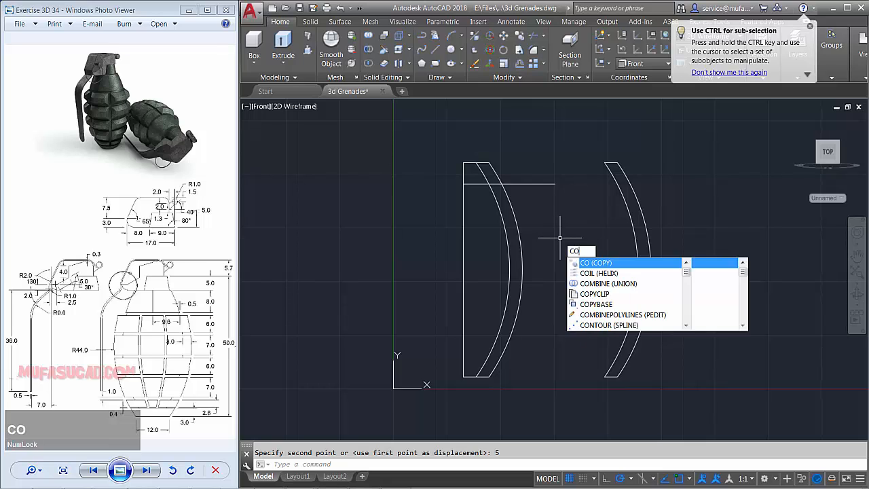
key("space")
left_click(553, 216)
left_click(534, 175)
key("space")
left_click(567, 227)
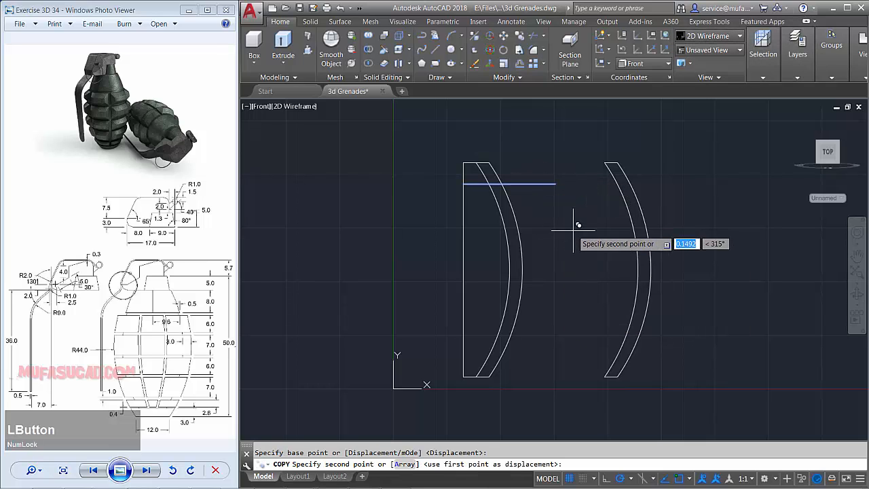
type("8")
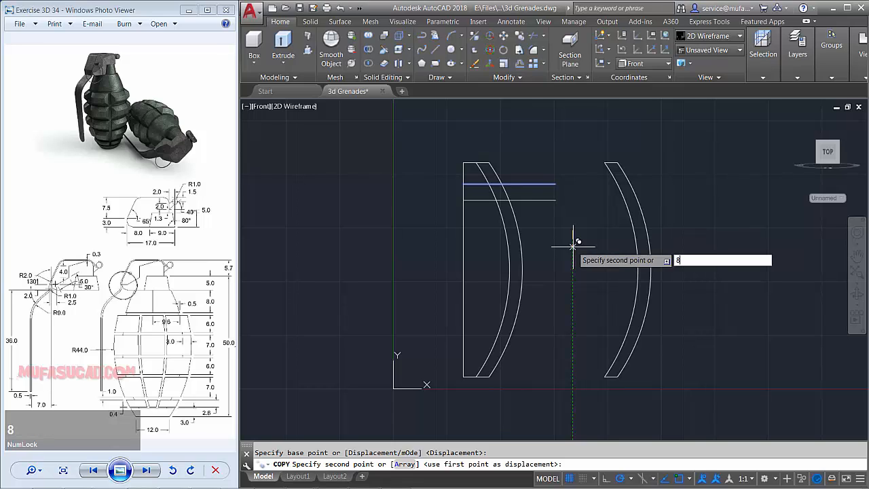
key("space")
key("space")
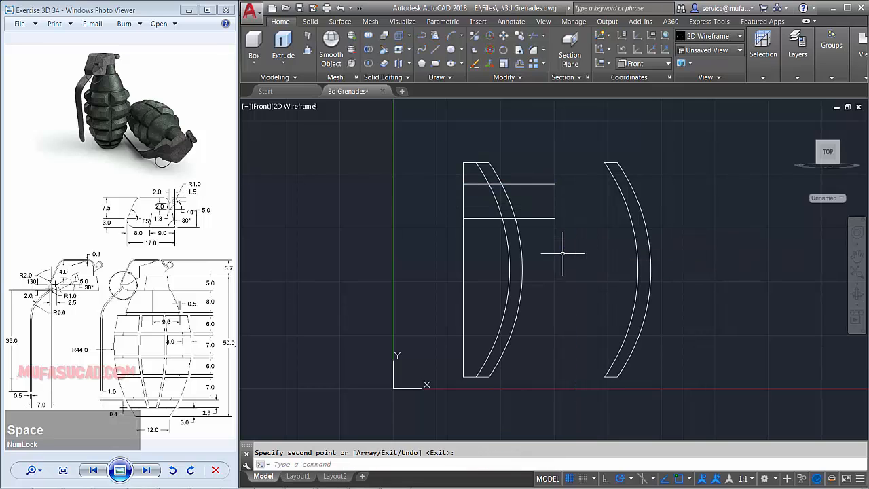
- Copy the lower horizontal line 1 unit straight down to mark the groove width
key("space")
left_click(563, 232)
left_click(548, 216)
key("space")
left_click(580, 236)
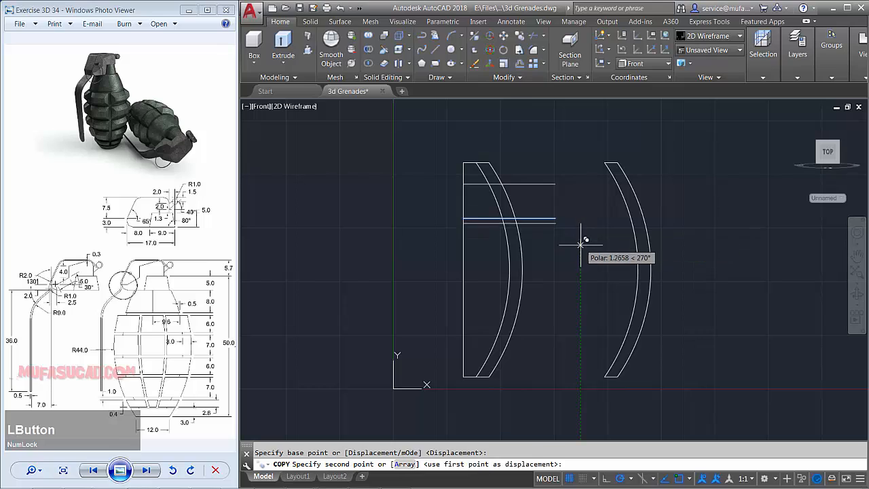
type("1")
key("space")
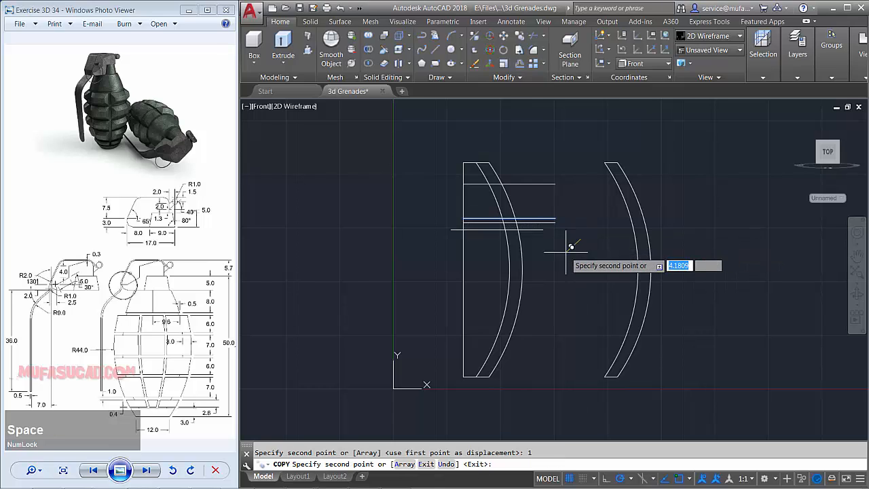
- Copy the upper pair of groove lines 7 units straight down
key("space")
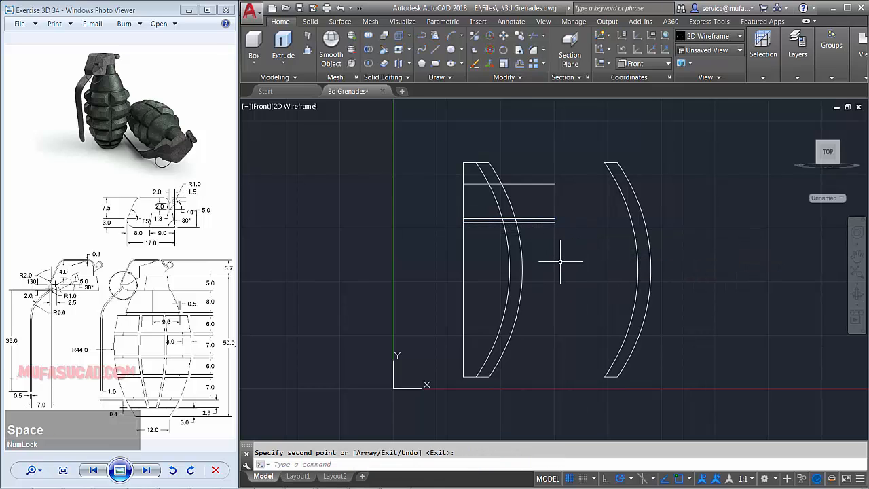
type("ct o")
key("space")
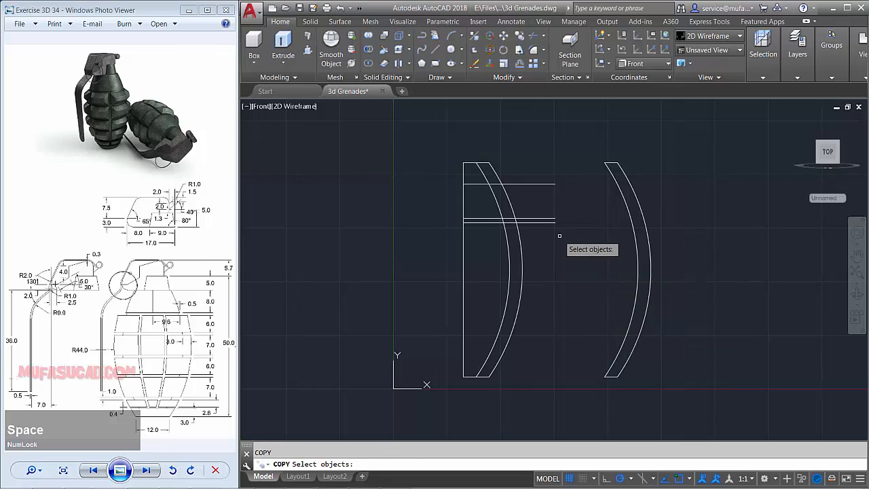
left_click(559, 236)
left_click(550, 216)
key("space")
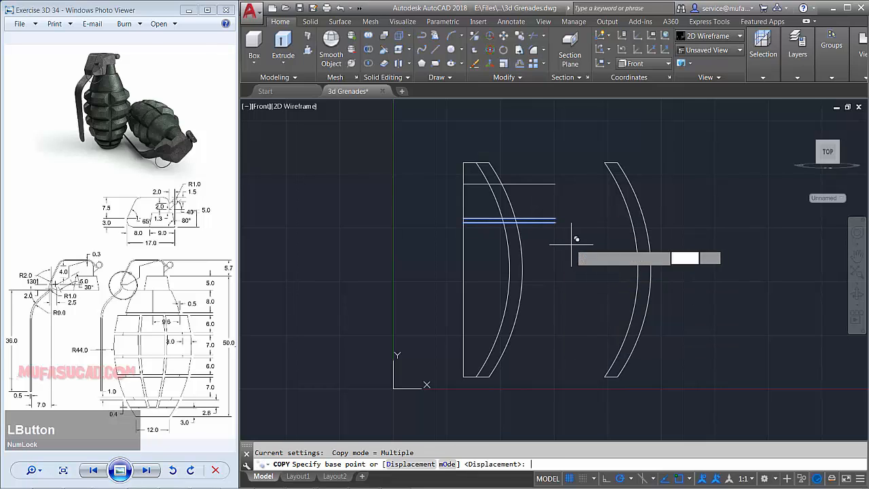
left_click(570, 245)
type("7")
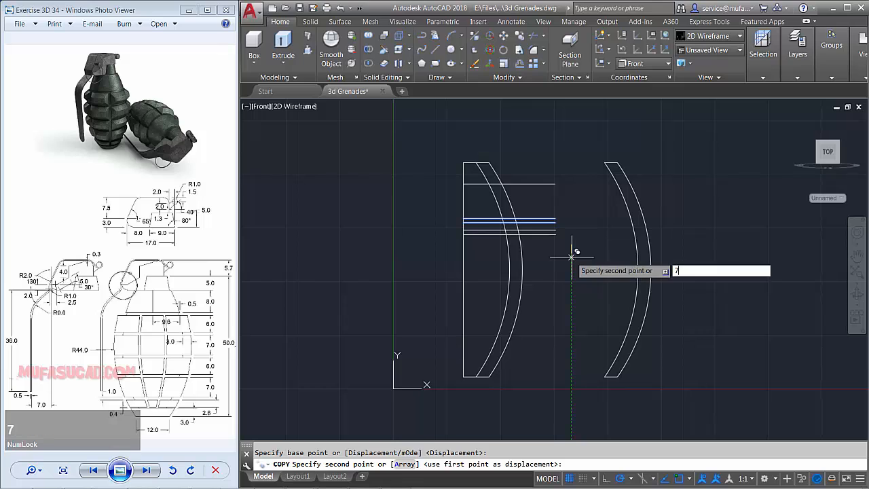
key("space")
key("space")
- Copy the second pair of groove lines 8 units straight down to place the third pair
key("space")
left_click(561, 262)
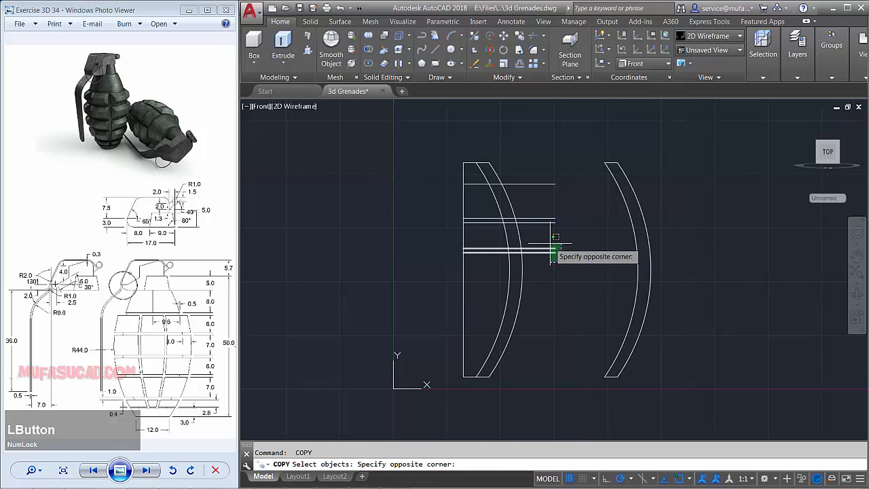
left_click(550, 244)
key("space")
left_click(576, 259)
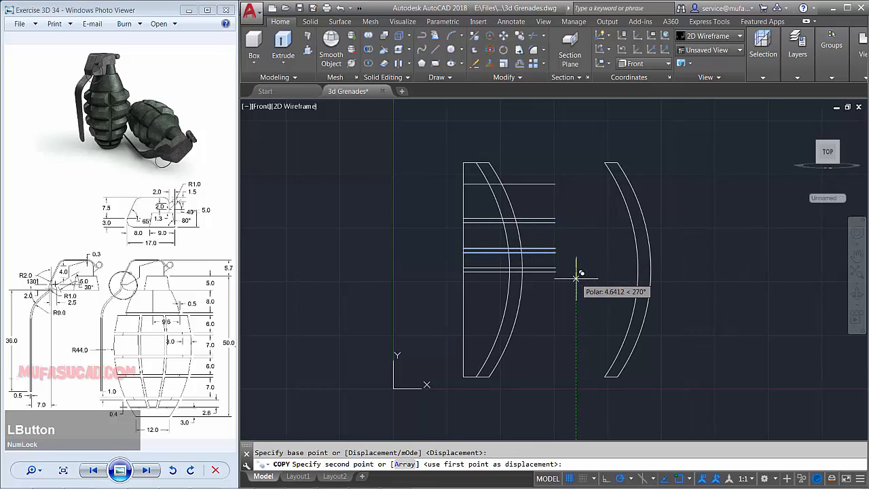
type("8")
key("space")
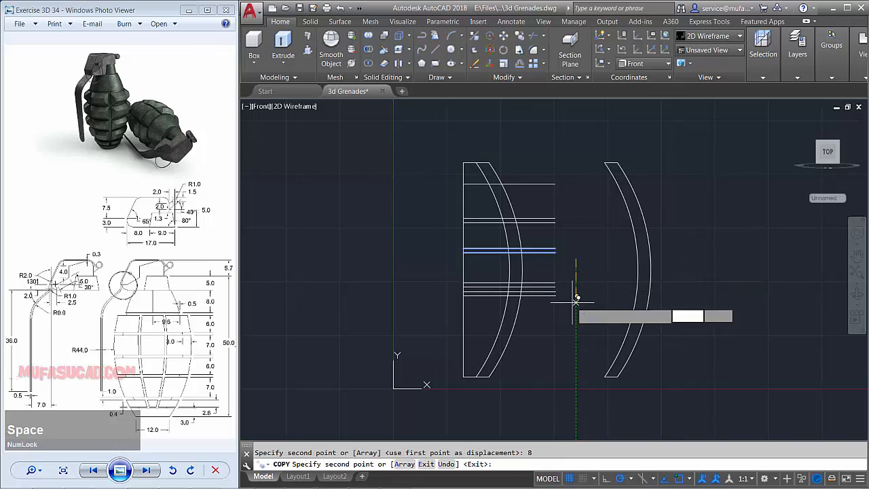
key("space")
- Copy the third pair of groove lines 7 units straight down to place the fourth pair
key("space")
left_click(575, 303)
left_click(550, 273)
key("space")
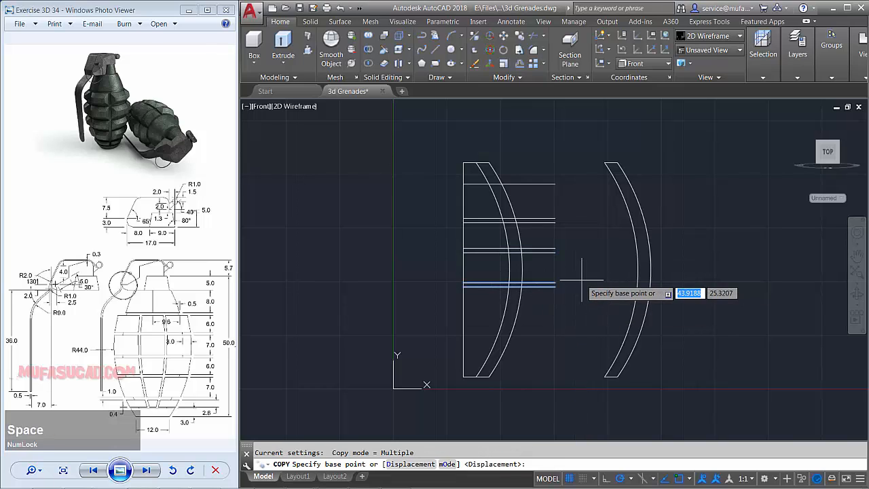
left_click(582, 290)
type("7")
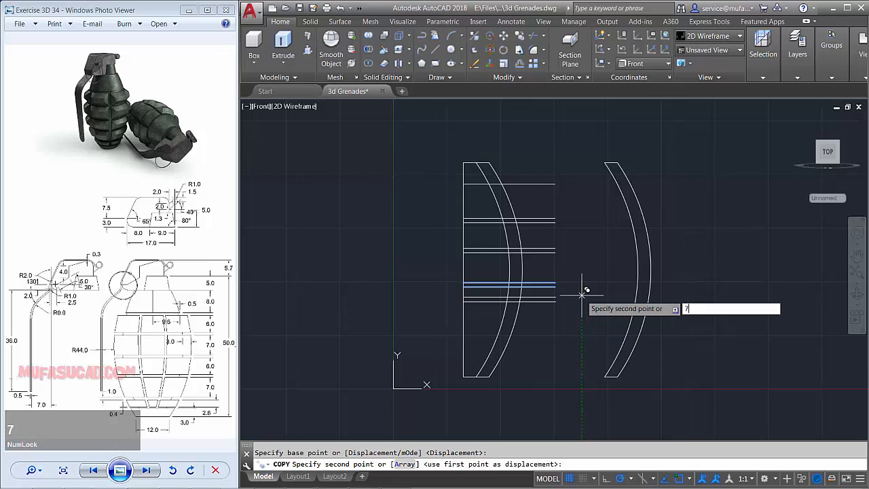
key("space")
key("space")
- Copy the fourth pair of groove lines 8 units straight down to place the fifth pair
left_click(572, 332)
left_click(562, 303)
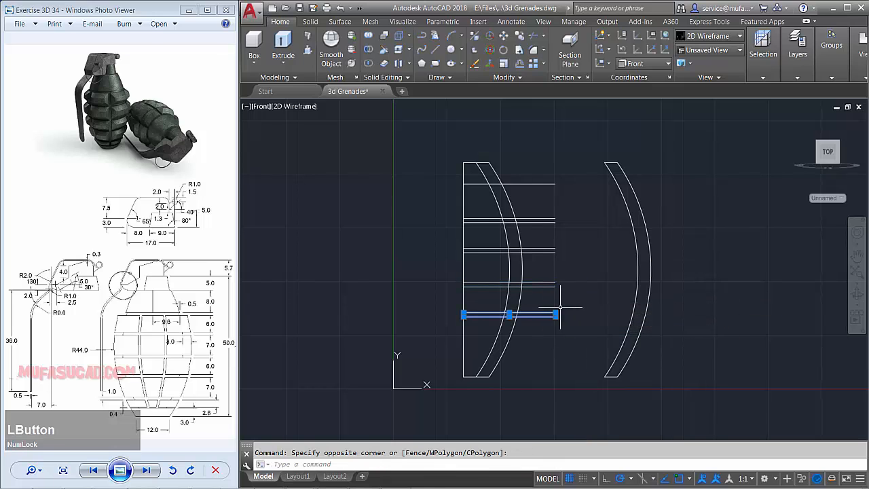
key("space")
left_click(582, 287)
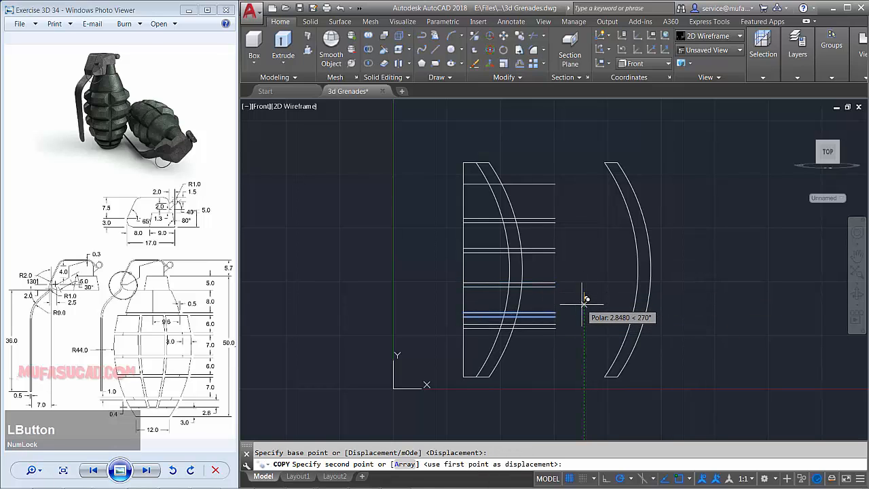
type("8")
key("space")
key("space")
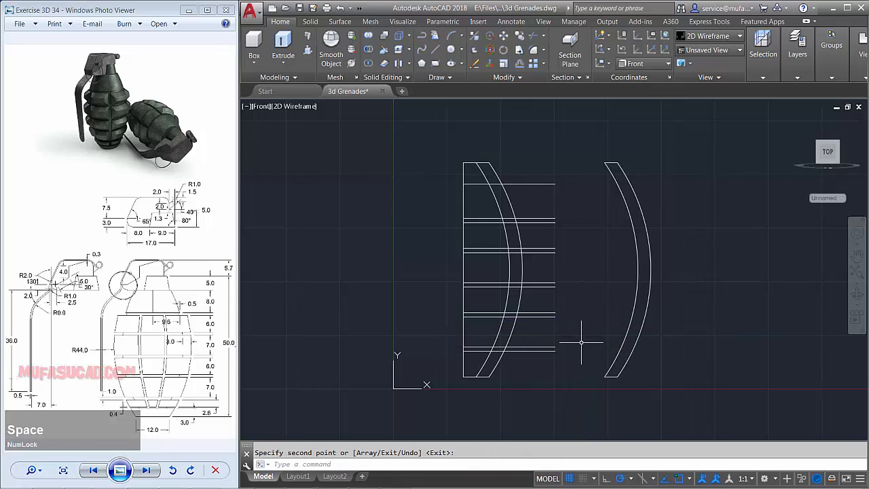
- Draw a horizontal line from the profile's bottom-left corner to a point beyond the outer arc
type("l")
key("space")
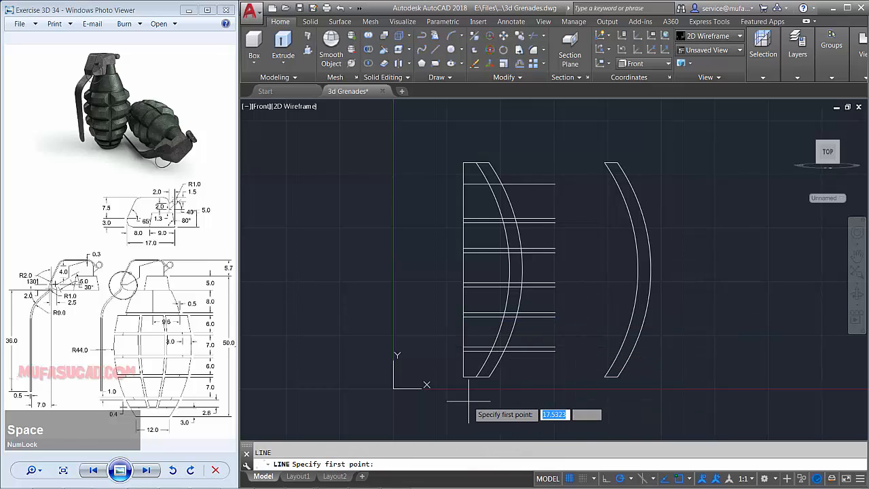
left_click(462, 376)
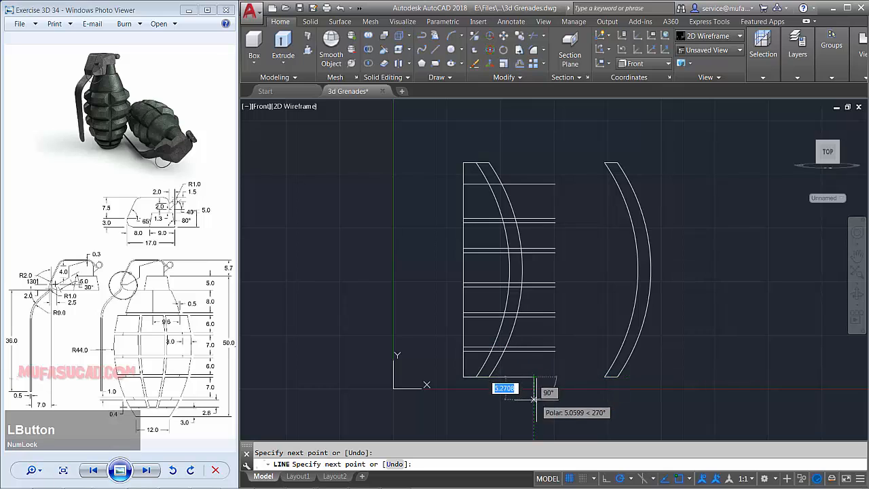
key("space")
- Move the new bottom horizontal line 3 units straight up
type("m")
key("space")
type("l")
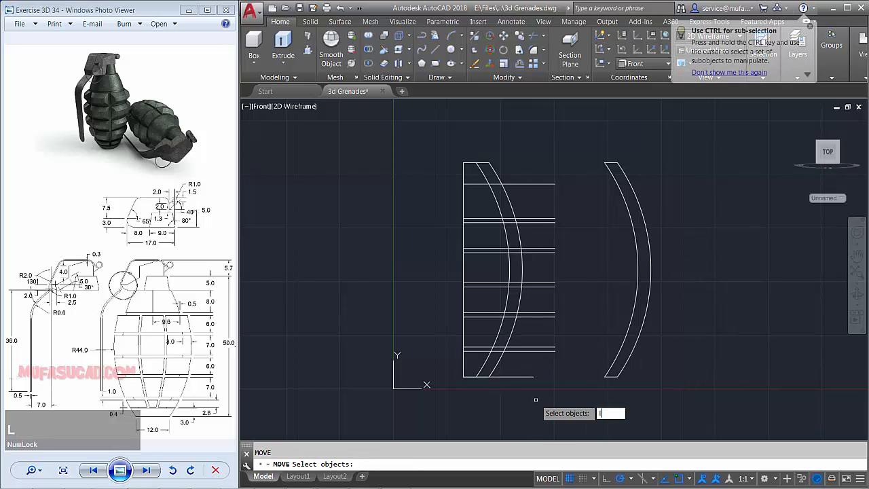
key("space")
key("space")
left_click(561, 394)
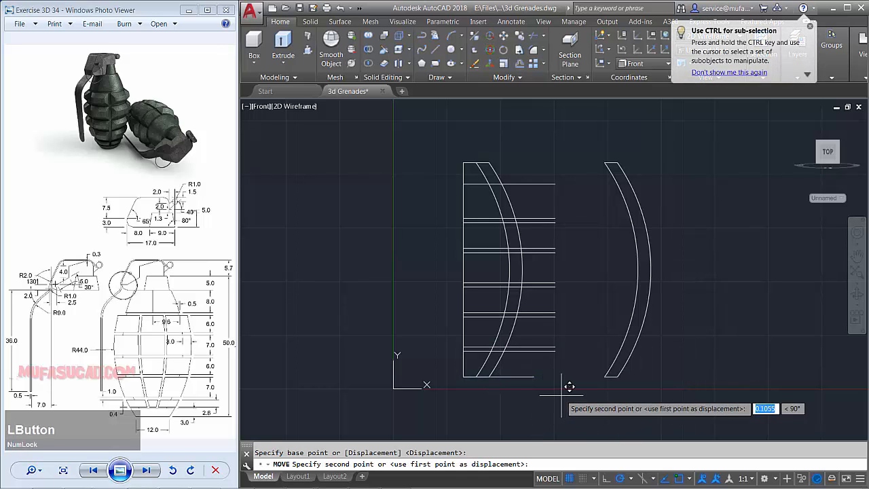
type("3")
key("space")
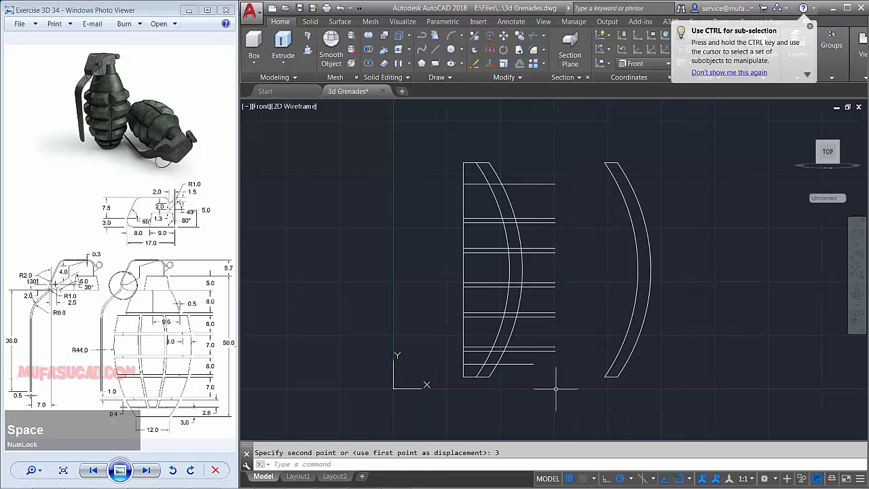
key("Escape")
- Copy the moved bottom line 0.4 units straight up to mark the narrow lowest groove
type("co")
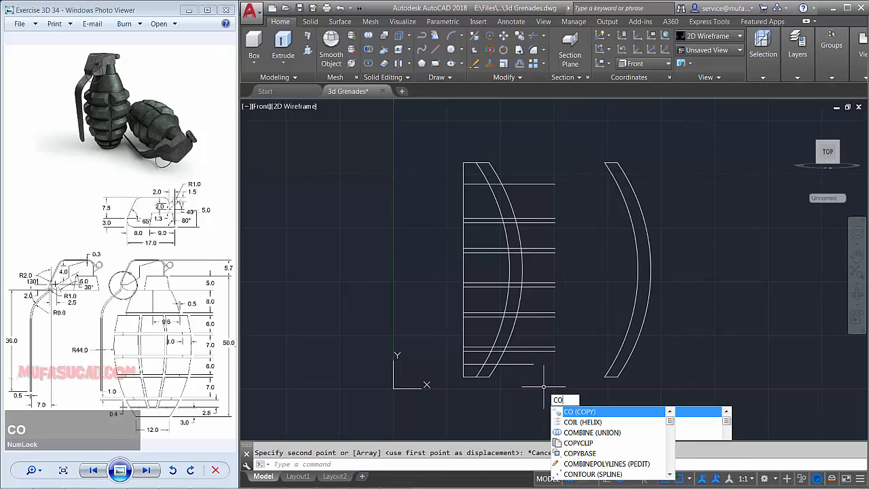
key("space")
left_click(539, 378)
left_click(524, 364)
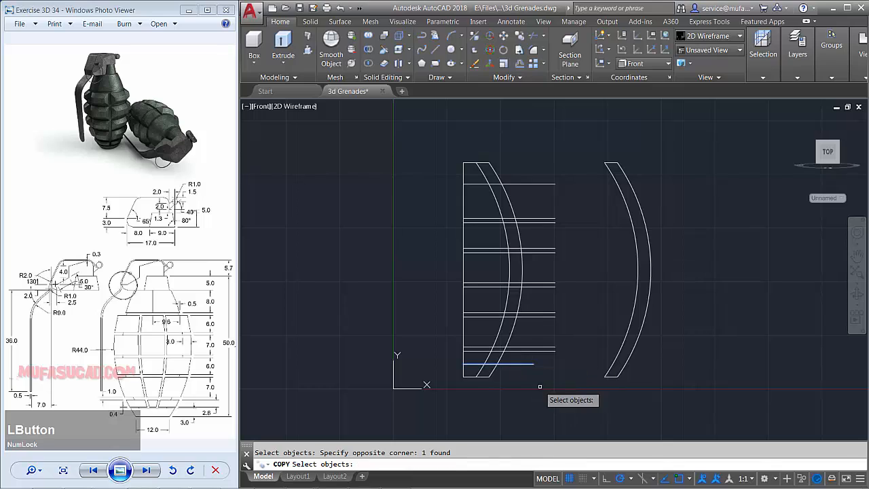
key("space")
left_click(551, 393)
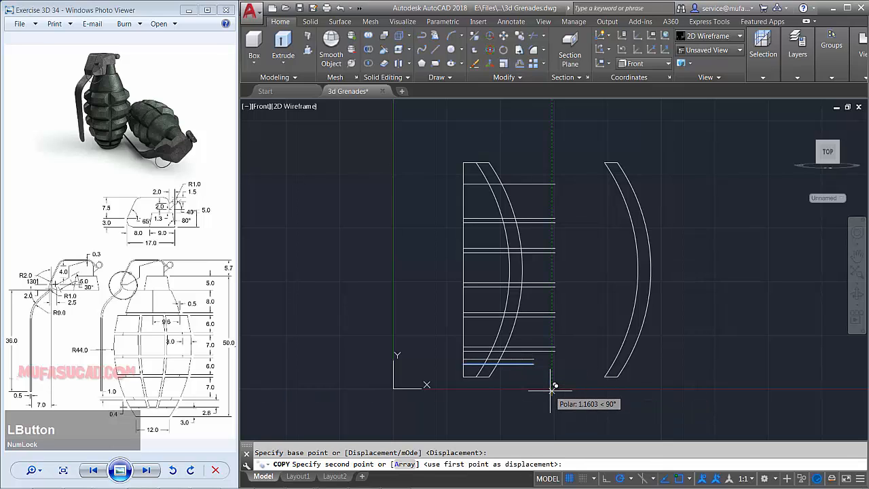
type("0.4")
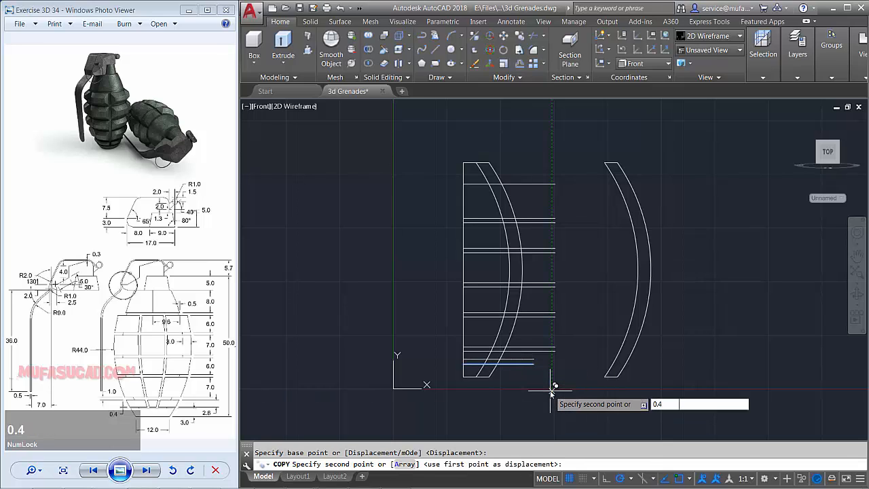
key("space")
key("space")
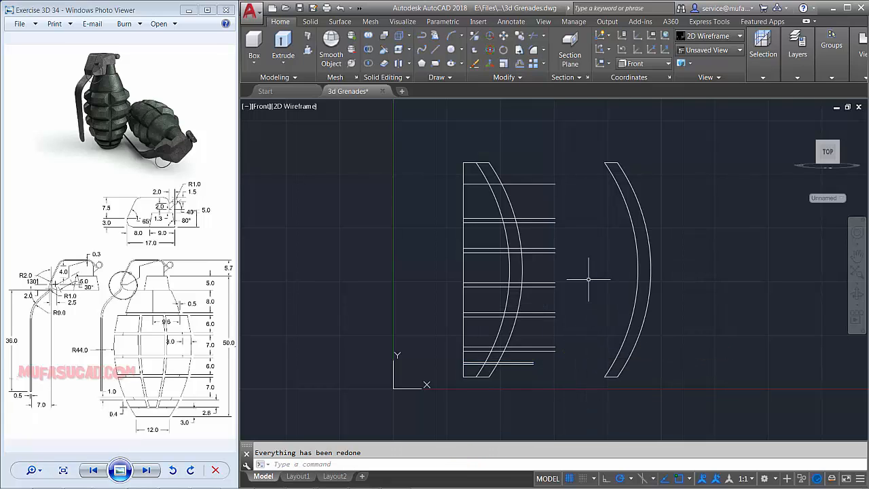
- Trim the axis line and arcs above the uppermost inner horizontal line, and trim all horizontal line ends beyond the outer arc
type("tr")
key("space")
key("space")
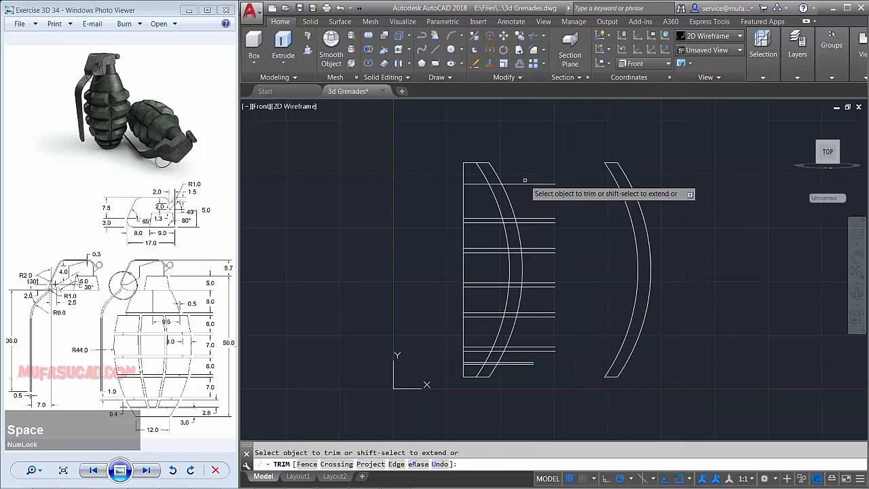
left_click(510, 137)
left_click(430, 194)
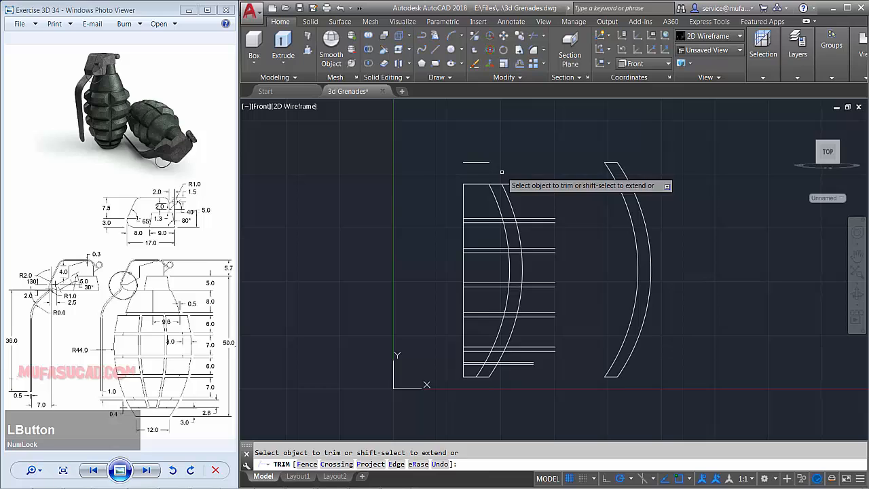
left_click(579, 167)
left_click(532, 407)
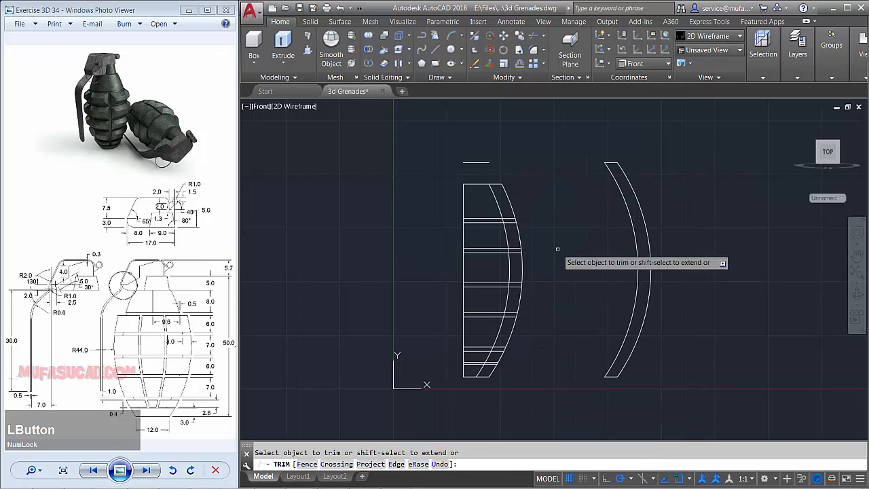
- Trim the inner arc outside the grooves below the top pair, and trim the five lower line pairs between the axis and inner arc
left_click(513, 238)
left_click(487, 235)
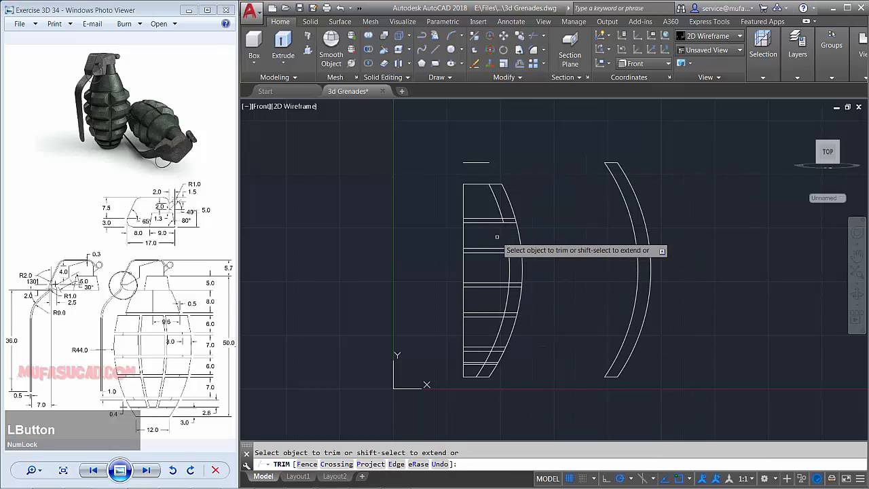
left_click(512, 272)
left_click(488, 268)
left_click(506, 294)
left_click(500, 329)
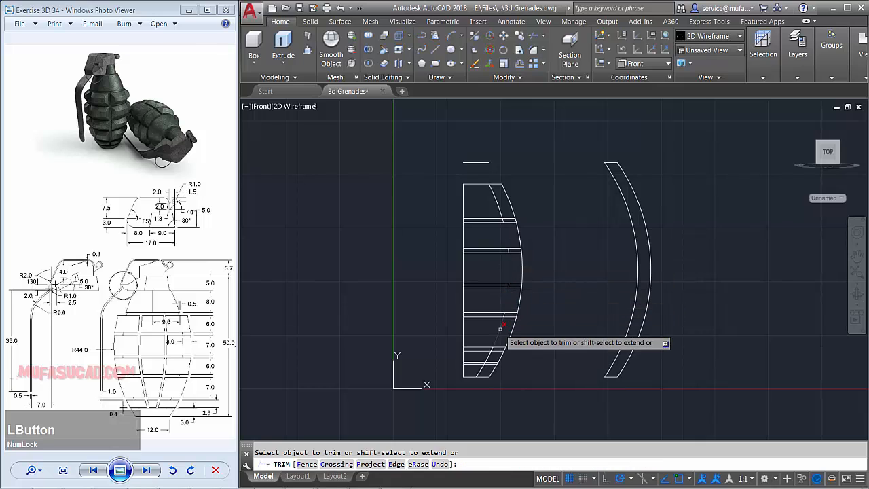
left_click(503, 337)
left_click(492, 331)
left_click(489, 356)
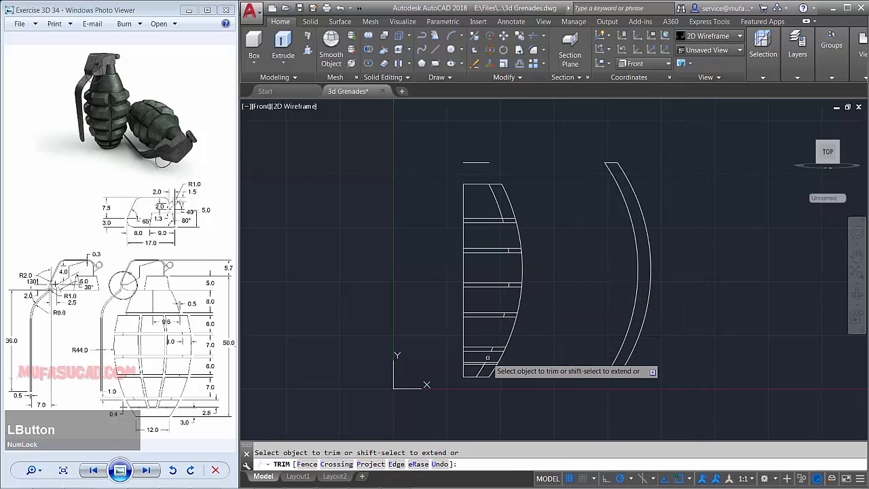
left_click(481, 370)
left_click(482, 377)
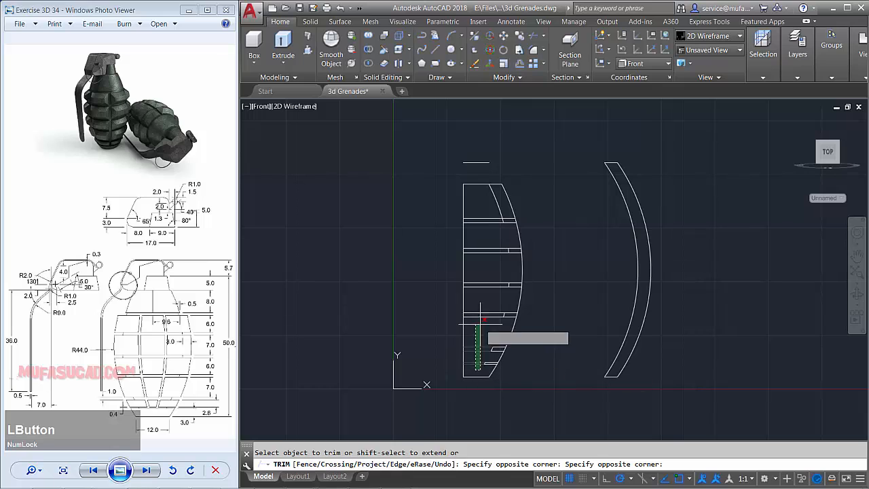
left_click(475, 245)
- Trim the outer arc segments across the groove openings so that each groove cuts into the body profile
scroll(538, 321, "up", 5)
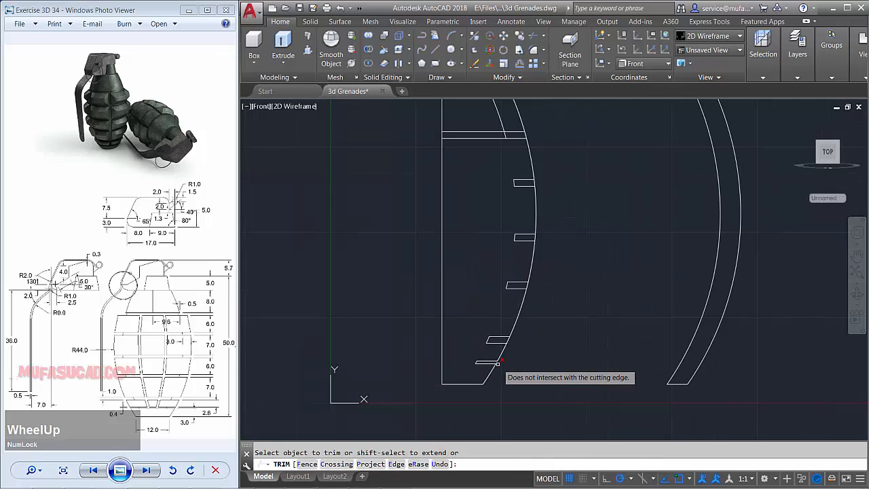
left_click(520, 335)
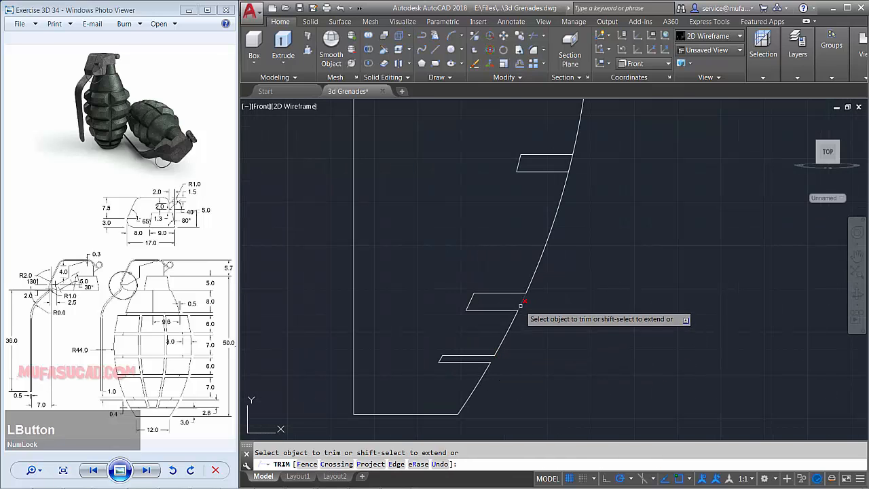
left_click(520, 304)
scroll(561, 296, "down", 2)
middle_click_drag(562, 297, 535, 371)
left_click(540, 288)
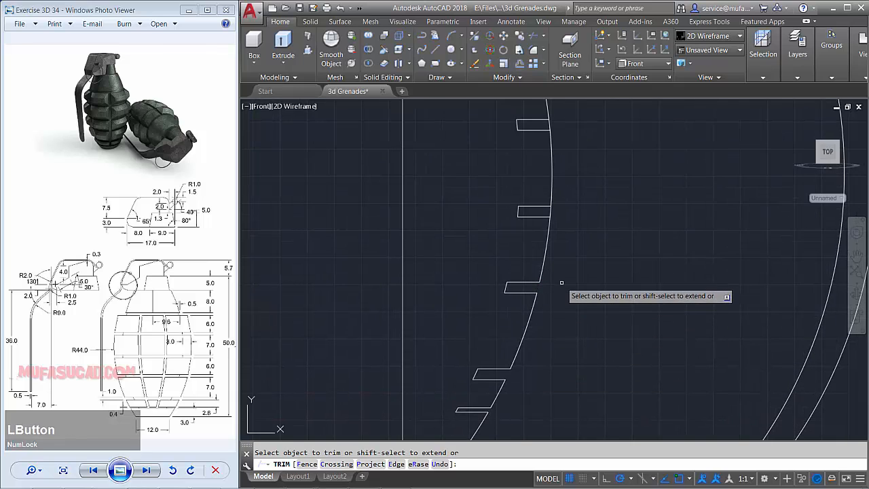
scroll(562, 282, "down", 2)
middle_click_drag(562, 281, 554, 340)
left_click(546, 297)
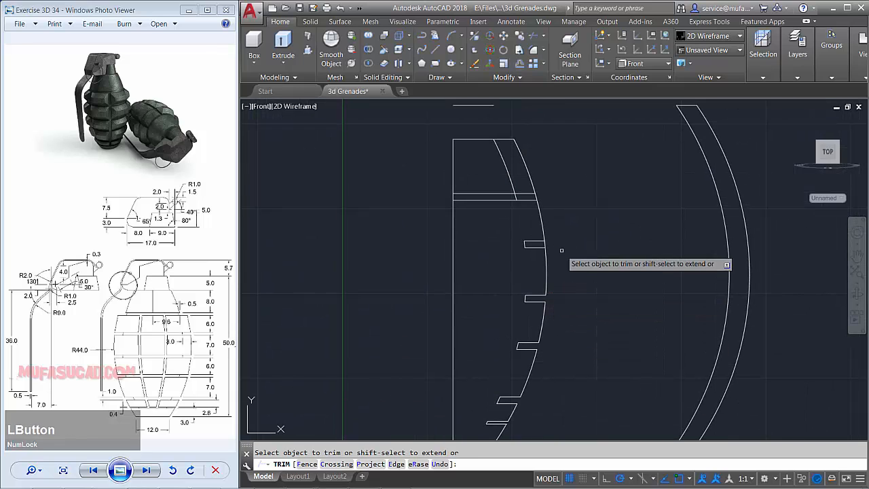
left_click(543, 243)
scroll(540, 245, "up", 2)
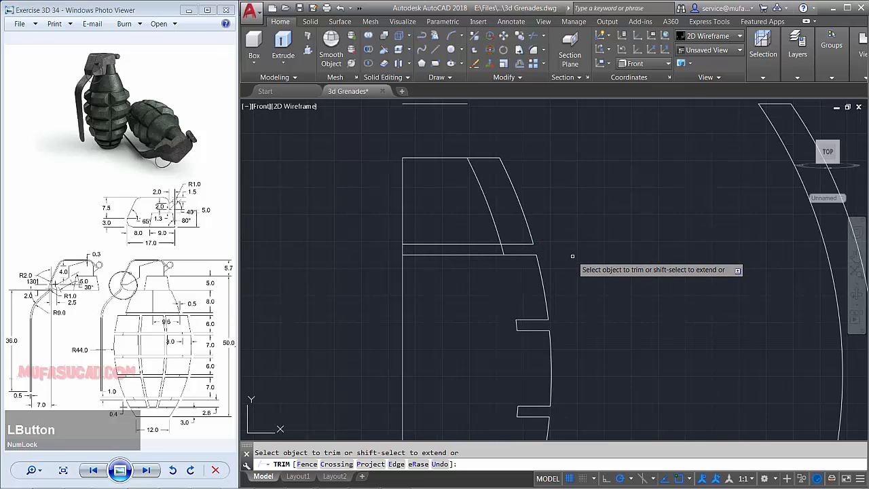
key("space")
- Copy the inner arc at the top of the body profile 0.5 units horizontally outward
type("co")
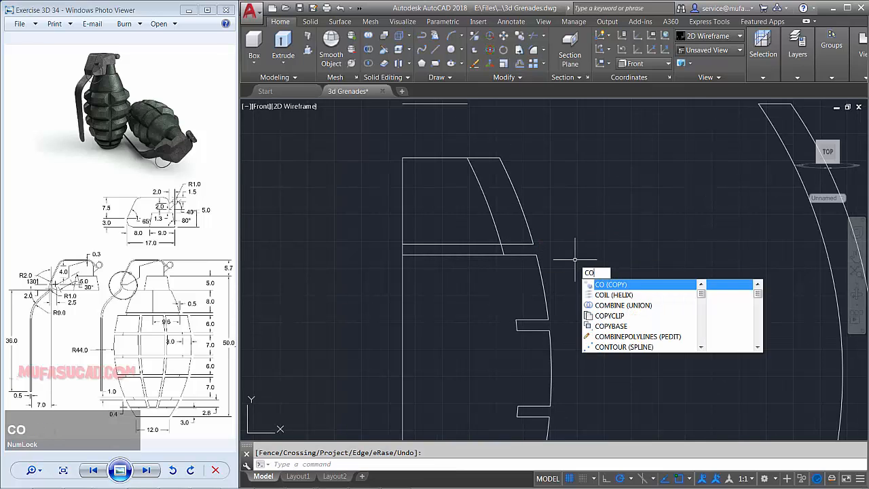
key("space")
left_click(507, 214)
left_click(473, 225)
key("space")
left_click(581, 247)
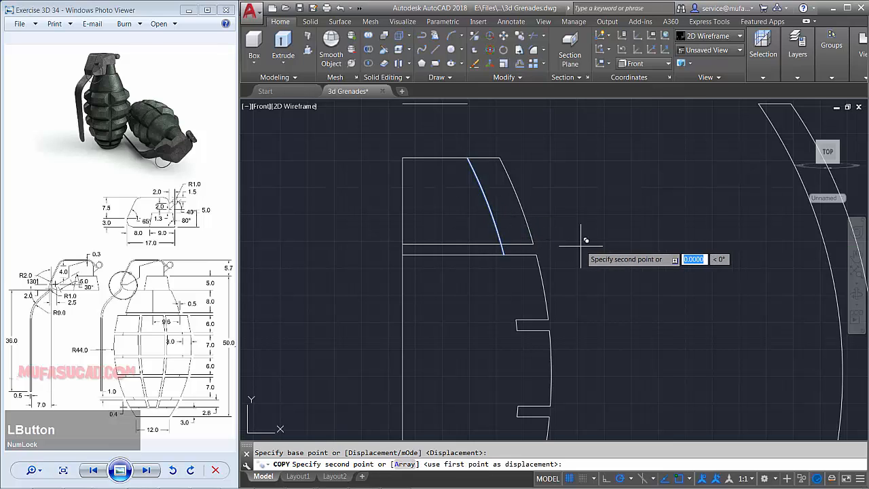
type("0")
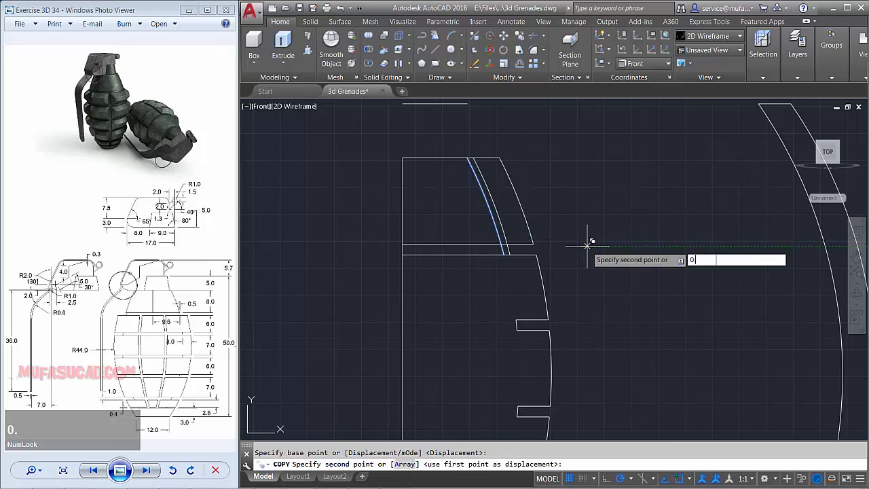
type(".5")
key("space")
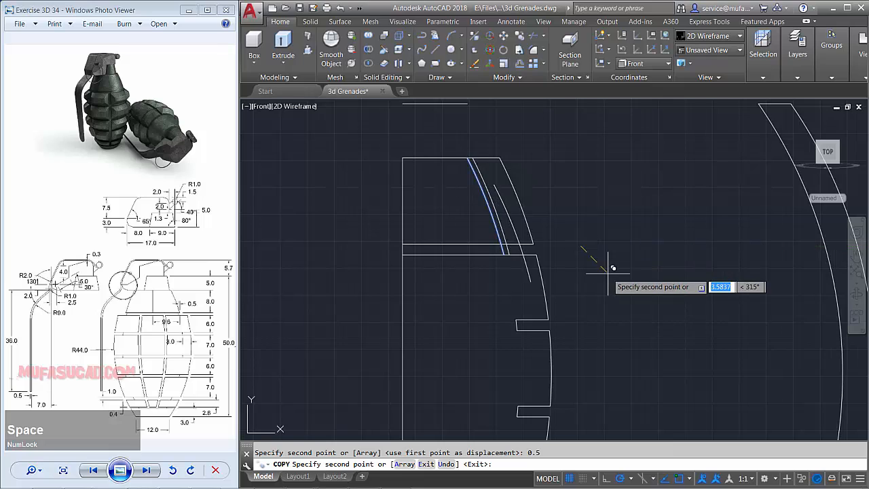
key("space")
- Trim the top groove's lines between the axis and inner arc, plus the original arc above the groove and the line parts beyond the copied arc
key("space")
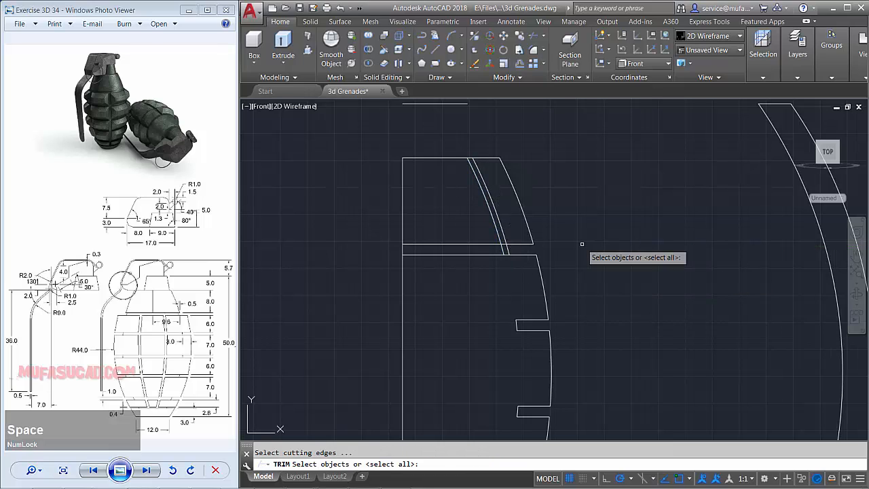
key("space")
left_click(436, 286)
left_click(433, 236)
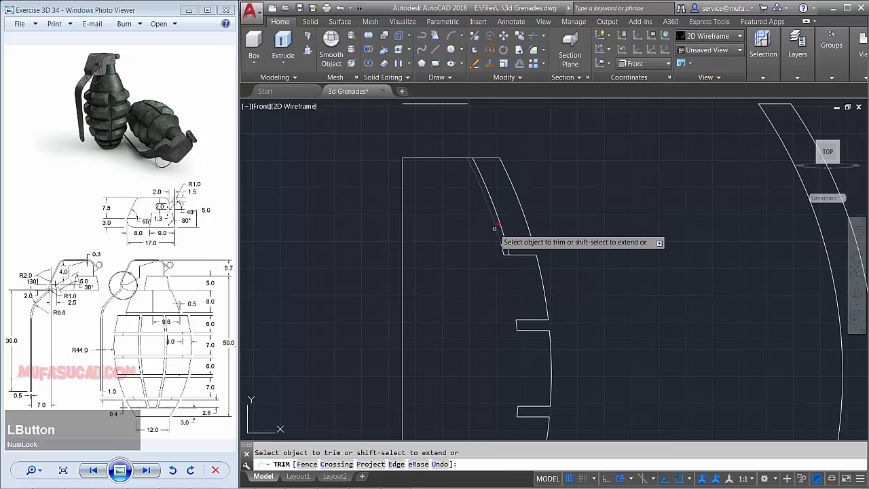
left_click(492, 159)
left_click(507, 248)
key("space")
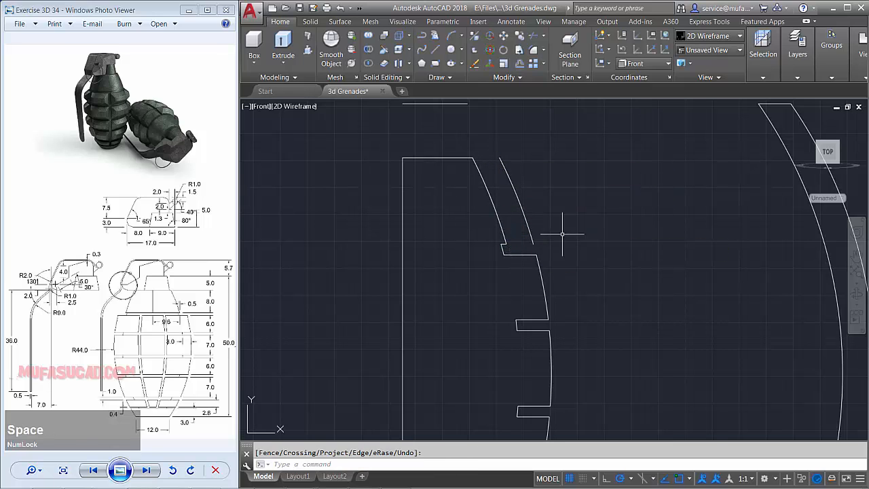
- Erase the leftover outer arc segment beside the top section and the short horizontal line above the profile
scroll(567, 233, "up", 2)
left_click(570, 192)
left_click(531, 222)
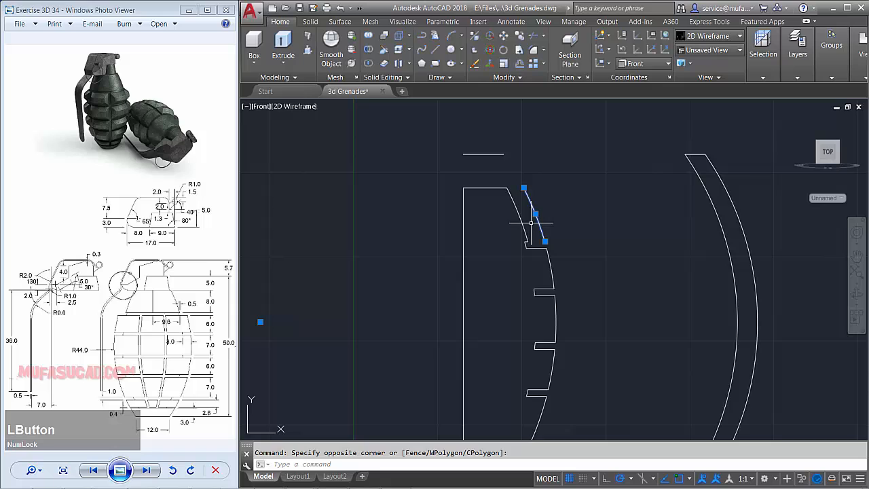
left_click(521, 148)
left_click(495, 152)
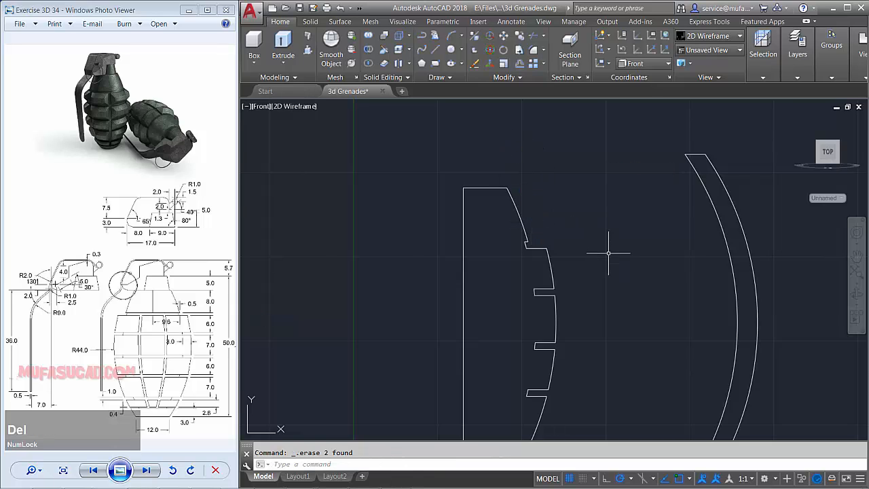
- Draw horizontal lines from the top groove and the lowest groove across the separate curved strip, the upper one about 46 units long
scroll(625, 326, "down", 1)
middle_click_drag(624, 326, 574, 301)
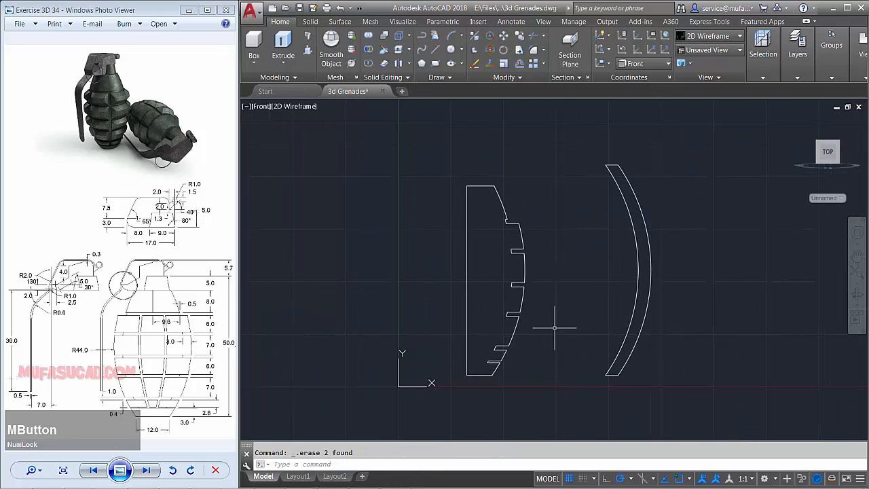
key("space")
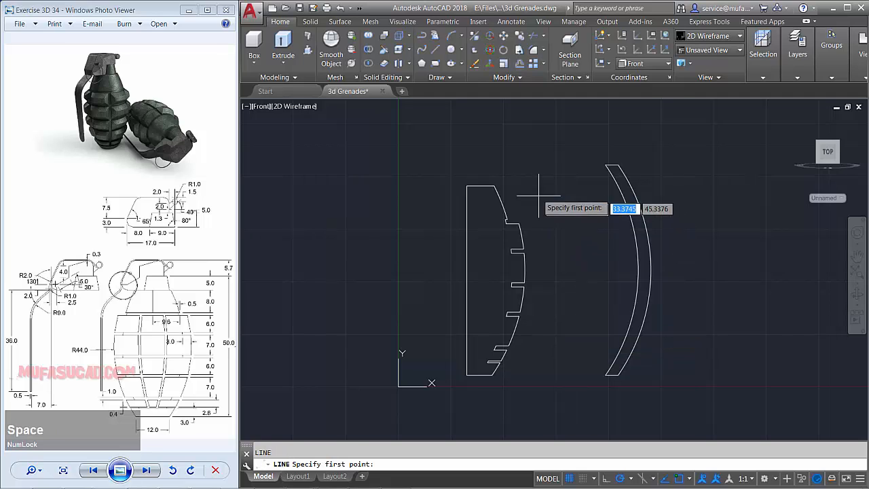
left_click(507, 219)
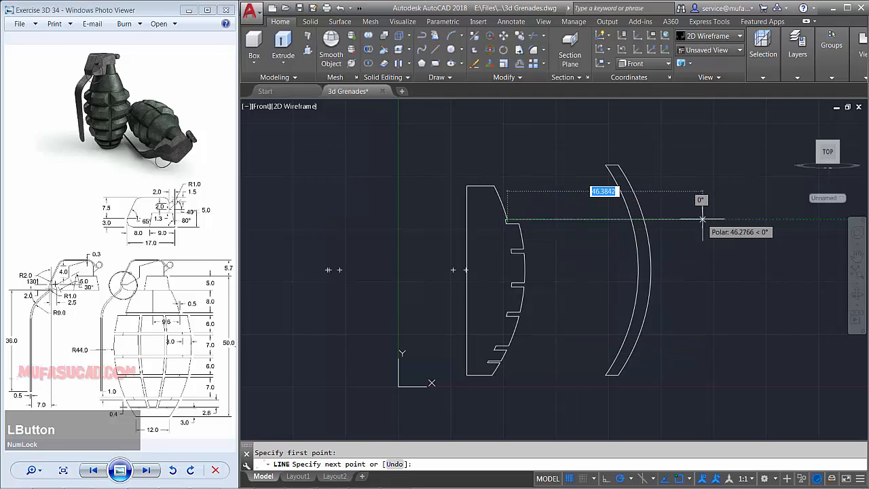
left_click(703, 220)
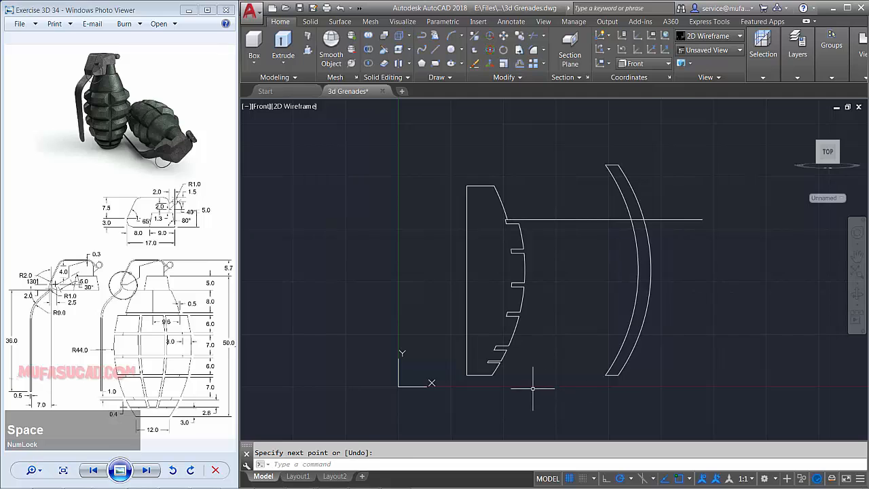
key("space")
left_click(499, 362)
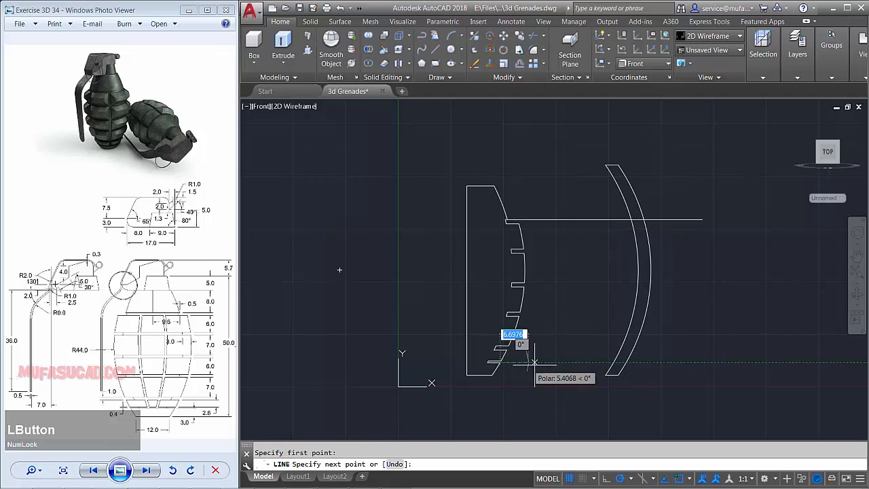
left_click(697, 362)
key("space")
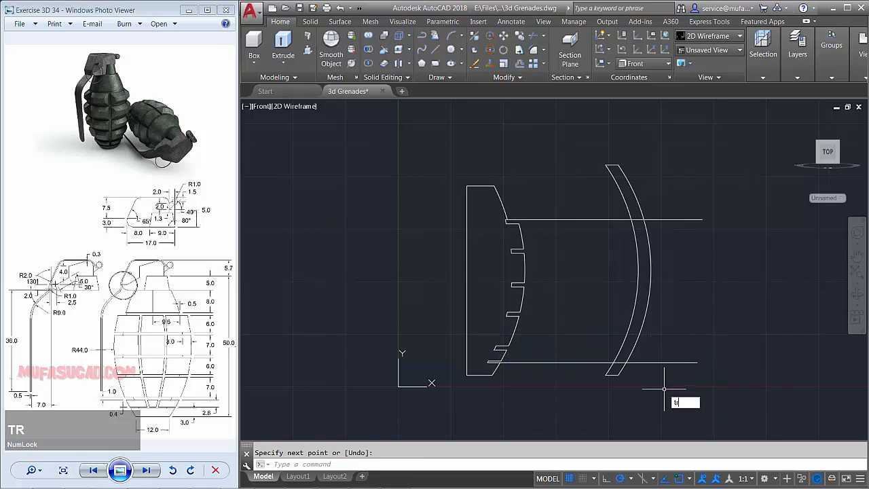
- Trim both horizontal lines outside the curved strip, and trim the strip's arcs above the upper line and below the lower line
key("space")
key("space")
left_click(554, 384)
left_click(533, 202)
left_click(714, 198)
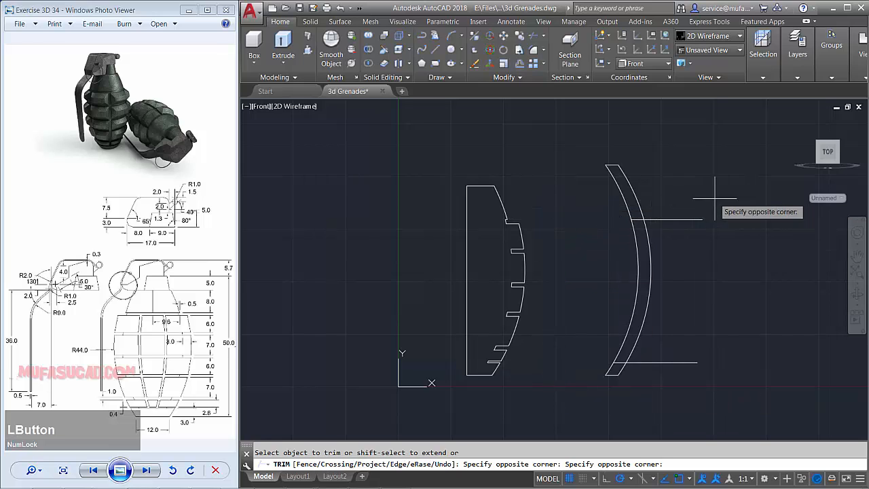
left_click(682, 396)
left_click(695, 161)
left_click(592, 202)
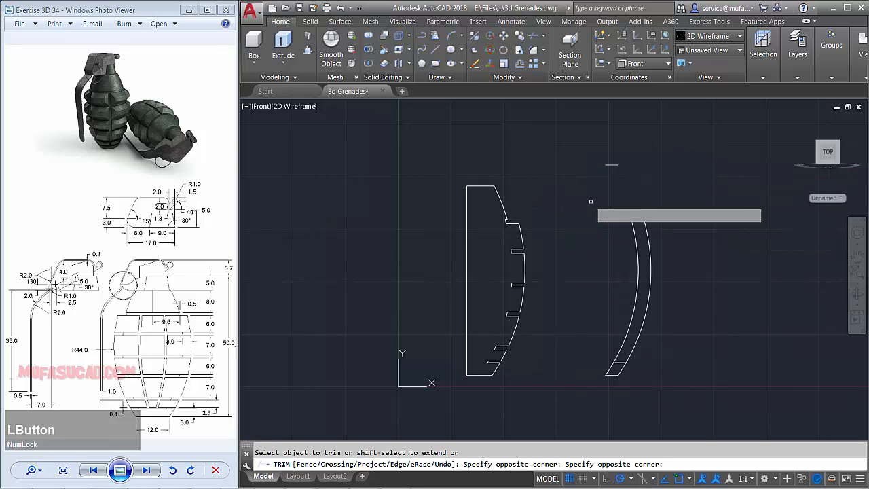
left_click(637, 390)
left_click(602, 368)
key("space")
- Erase the two leftover short end lines above and below the shortened curved strip
left_click(636, 397)
left_click(607, 369)
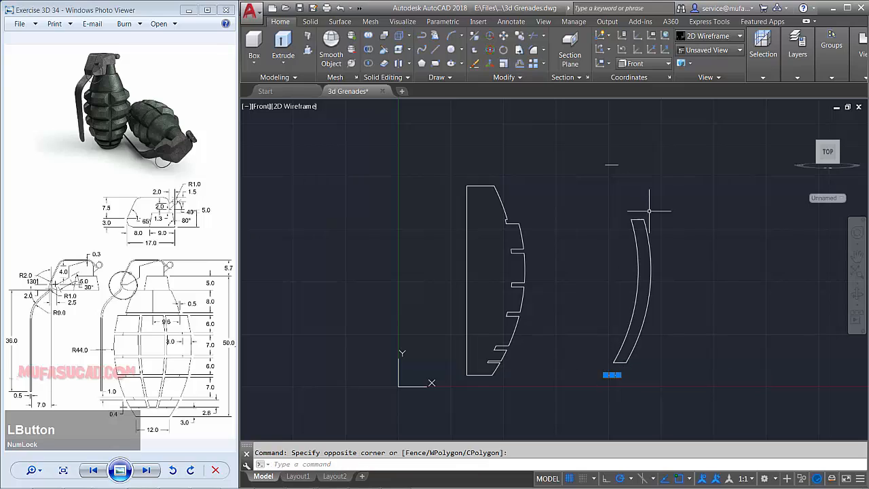
left_click(635, 141)
left_click(588, 180)
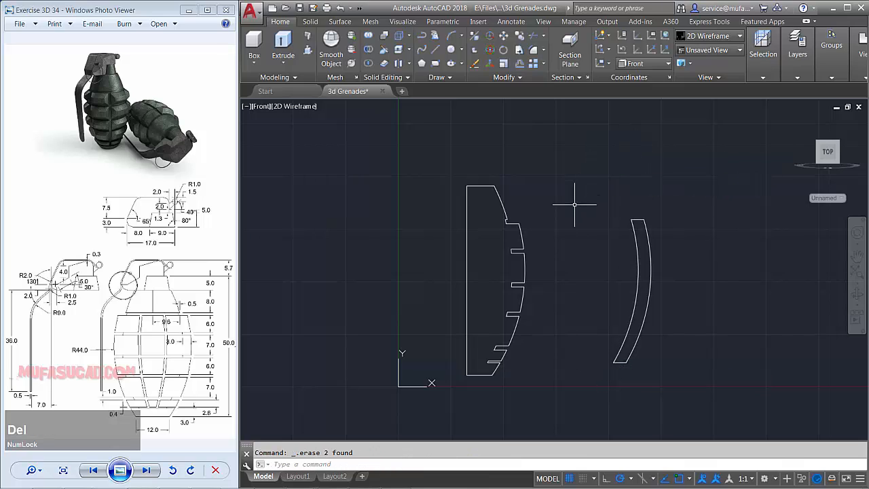
key("ctrl+y")
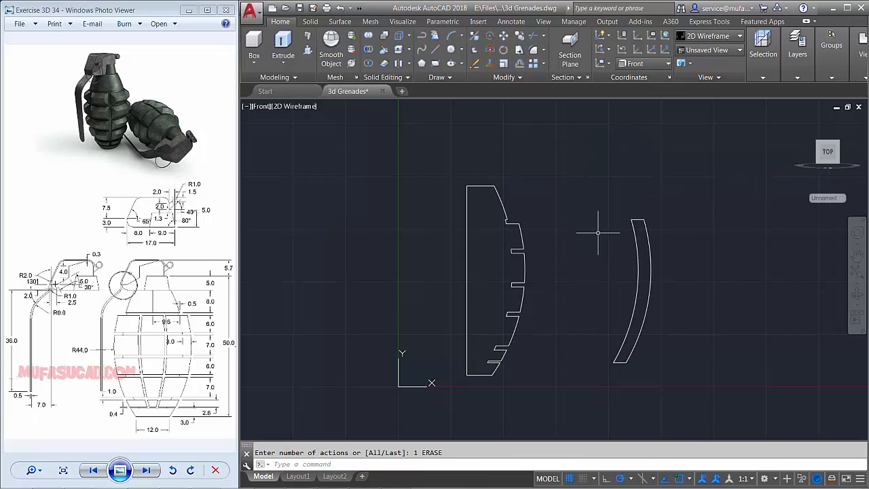
- Join all segments of the body profile and the curved strip into closed polylines
type("j")
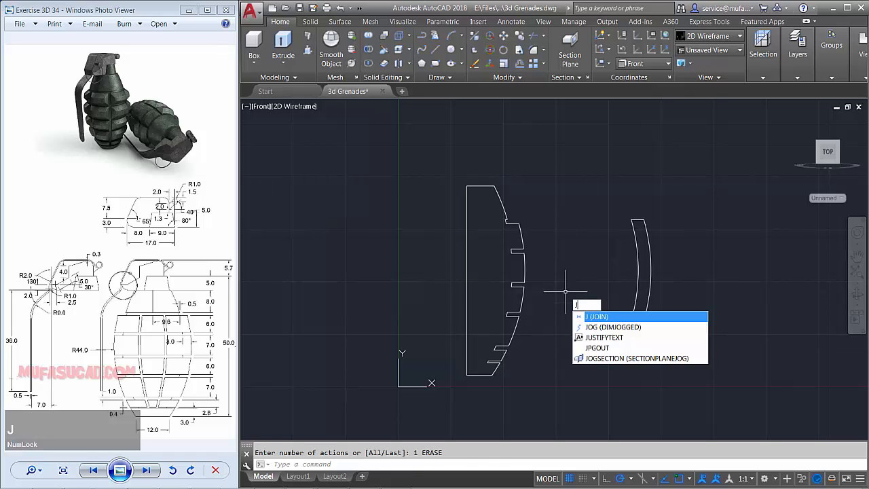
key("space")
left_click(671, 143)
left_click(426, 416)
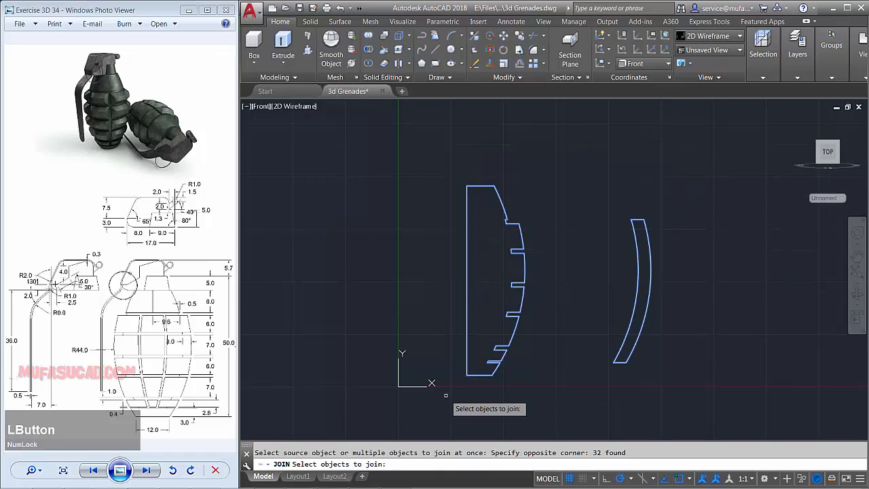
key("space")
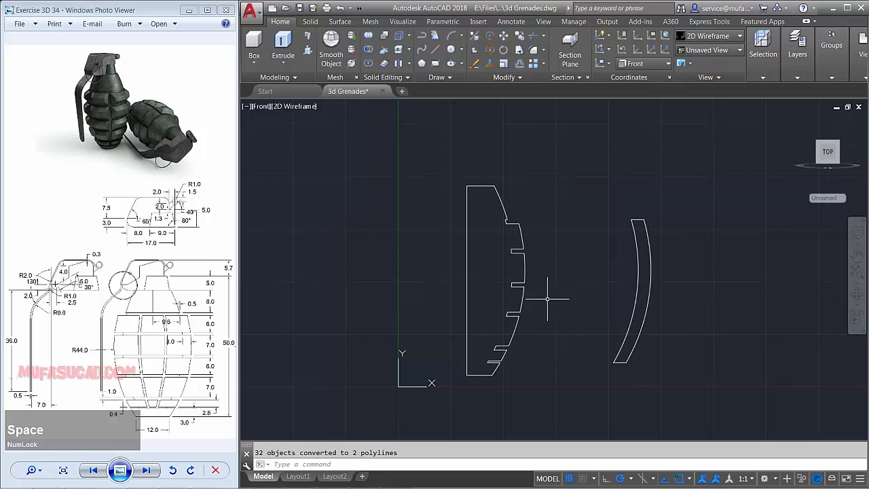
- Move the curved strip by its lower inner corner onto the inner end of the body profile's lowest groove
type("m")
key("space")
left_click(678, 327)
left_click(611, 333)
key("space")
left_click(614, 362)
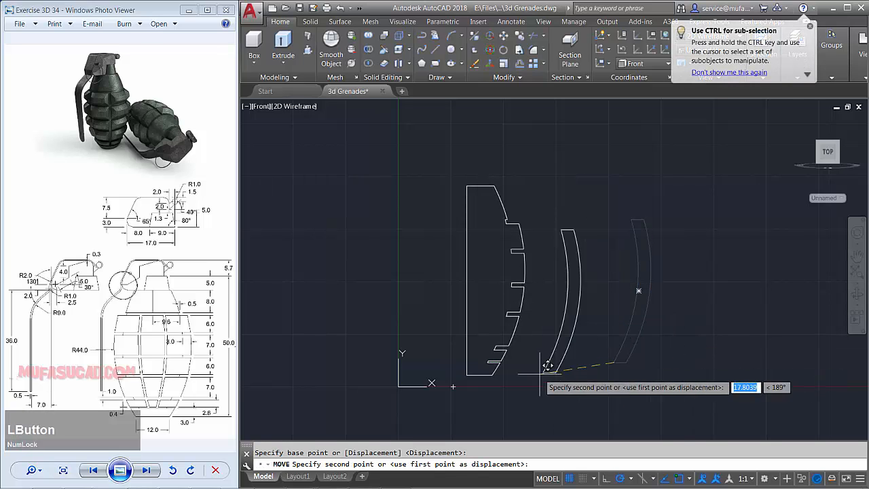
scroll(547, 366, "up", 4)
left_click(463, 336)
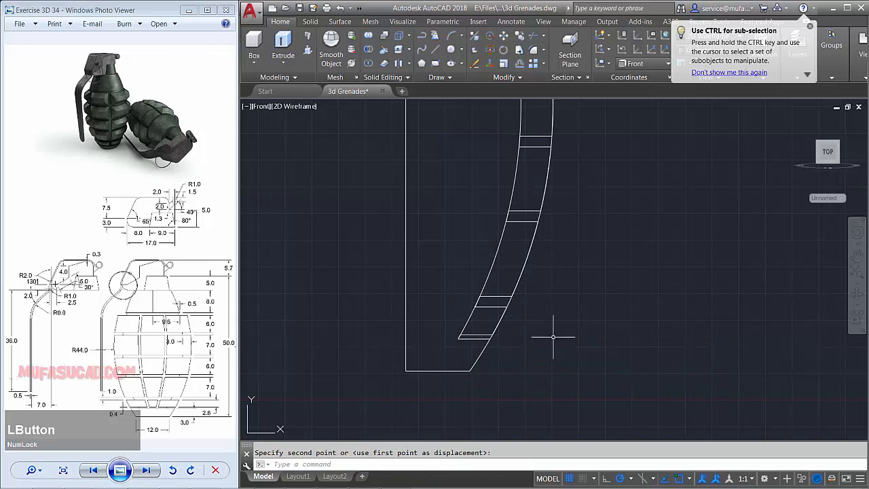
- Revolve the grooved body profile 360 degrees about its straight vertical axis edge
scroll(555, 334, "down", 2)
middle_click_drag(556, 333, 596, 339)
scroll(584, 338, "up", 2)
scroll(634, 355, "down", 2)
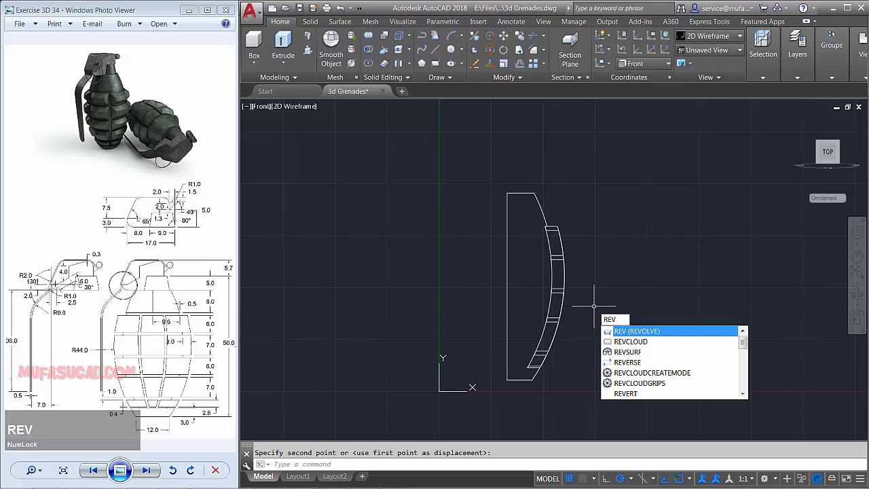
key("space")
left_click(514, 181)
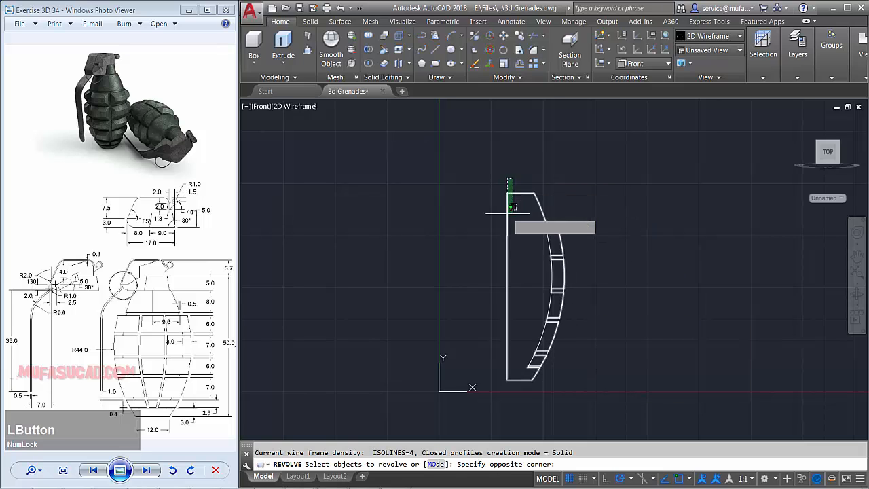
left_click(504, 213)
key("space")
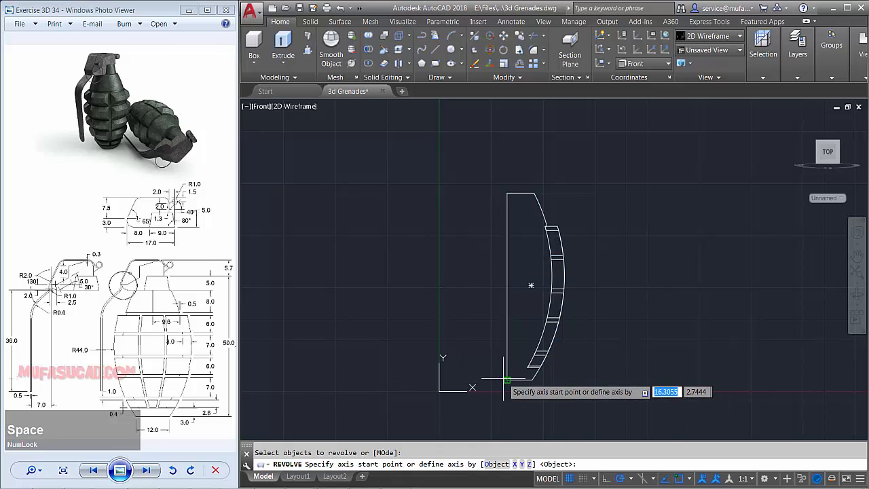
left_click(507, 380)
left_click(504, 397)
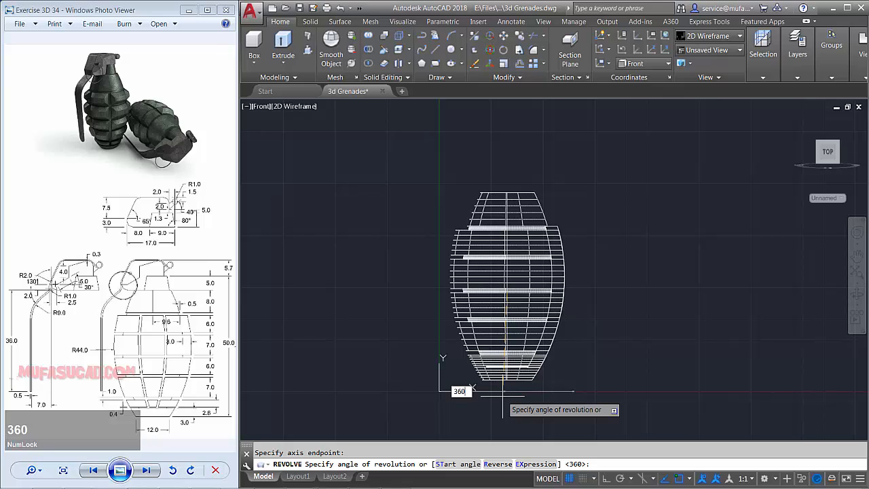
key("space")
- Revolve the curved strip 7 degrees about the body's vertical central axis
key("space")
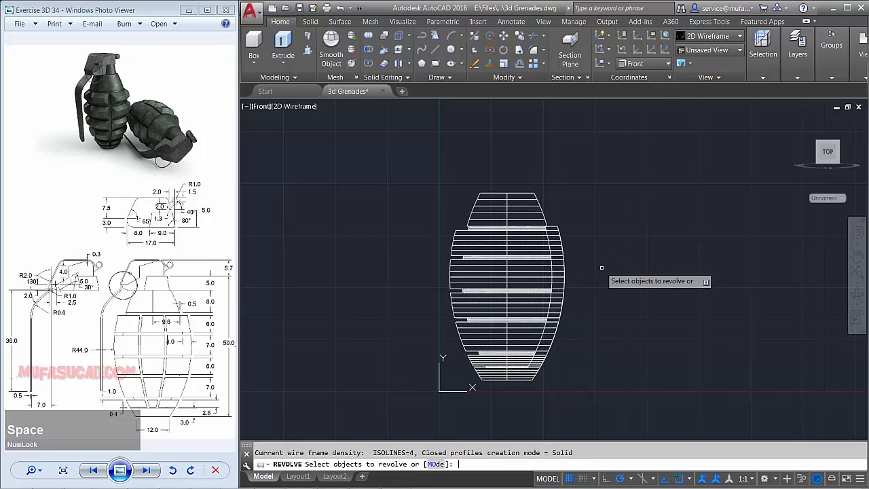
left_click(558, 225)
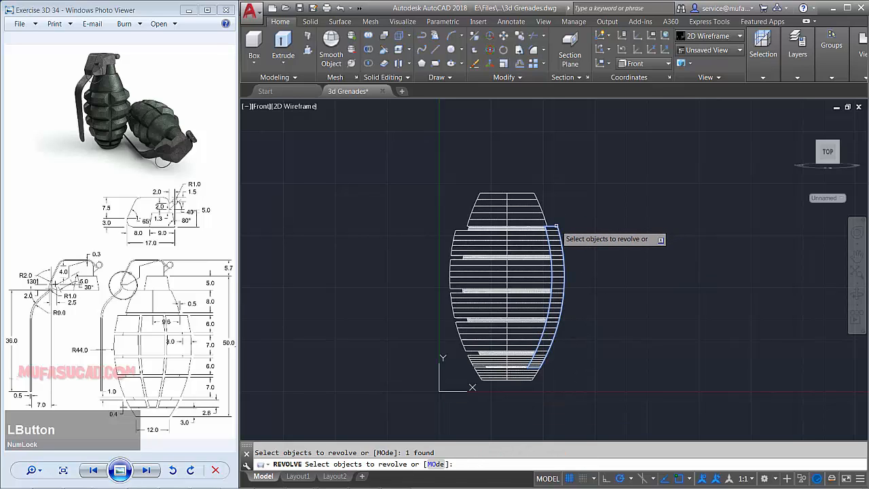
key("space")
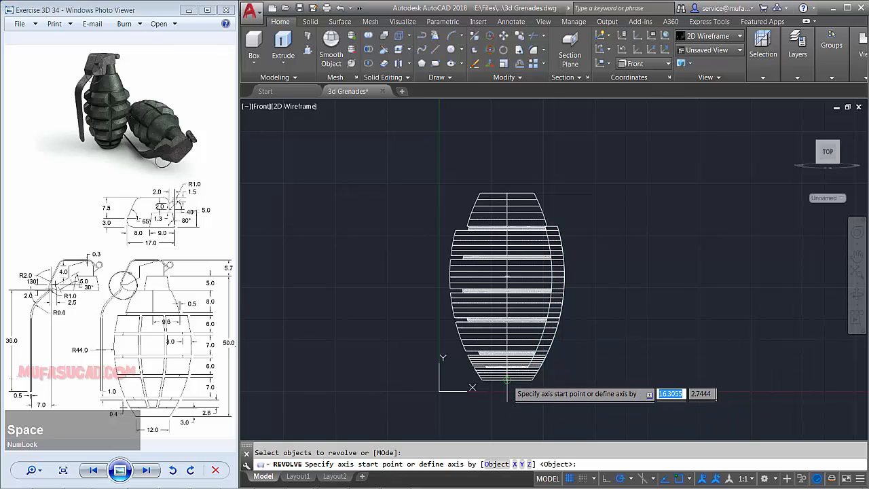
left_click(507, 380)
left_click(507, 403)
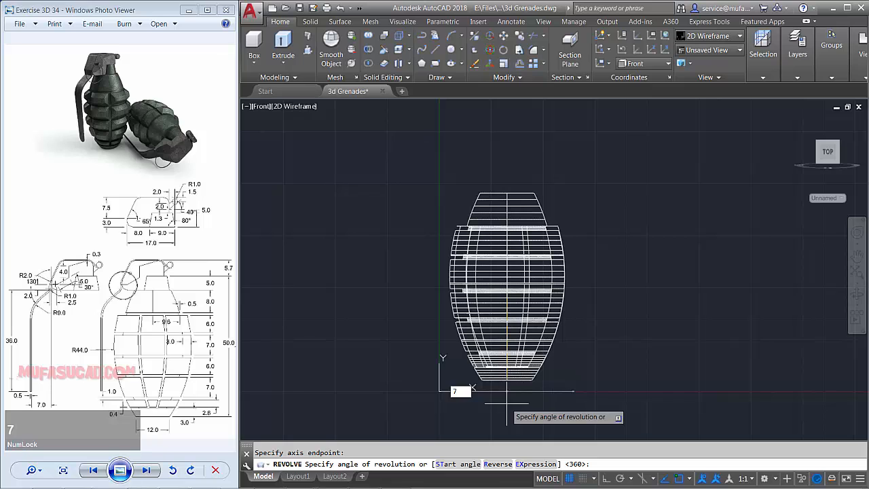
key("space")
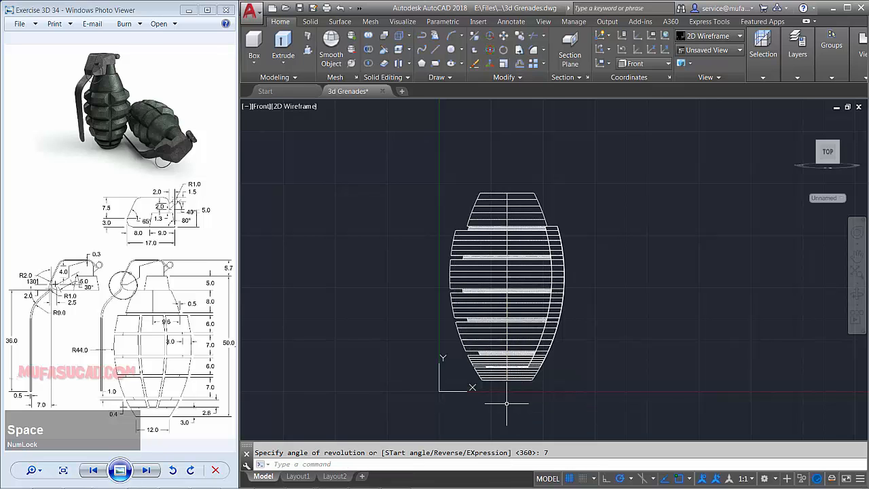
- Switch the viewport to the Top view
left_click(258, 106)
left_click(275, 132)
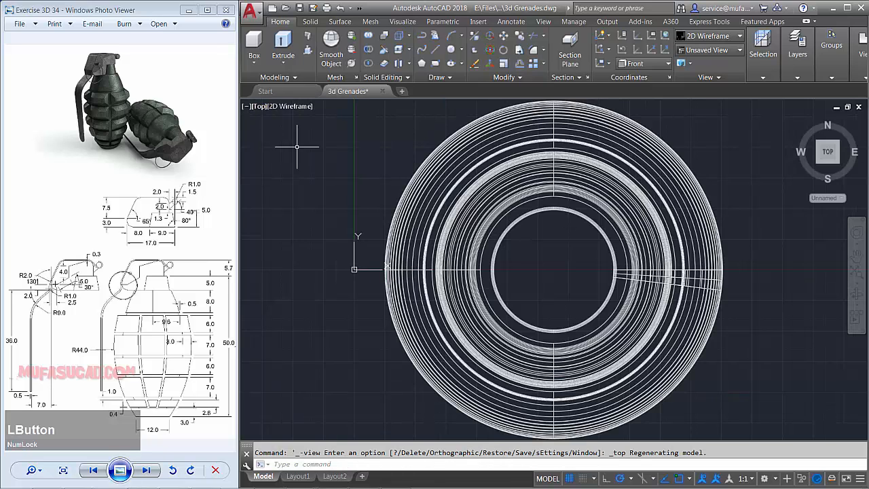
- Hide the revolved grooved body so only the wedge-shaped strip solid remains displayed
left_click(531, 261)
left_click(378, 331)
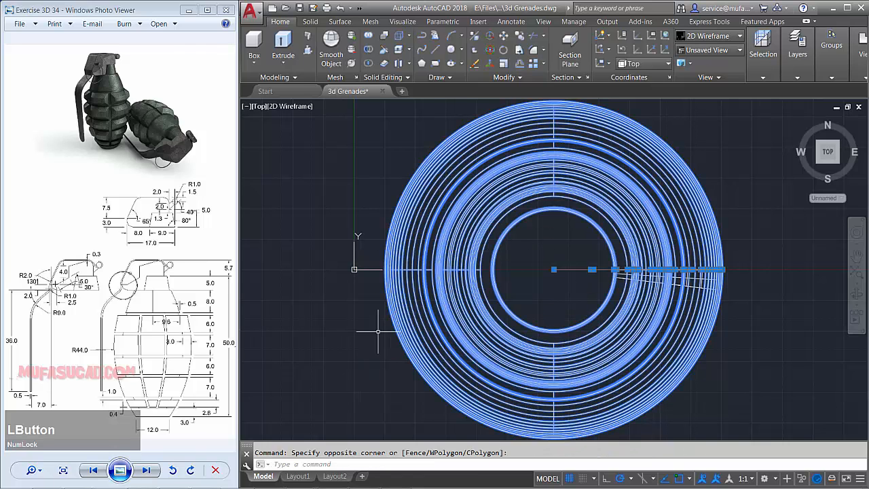
right_click(523, 237)
left_click(552, 282)
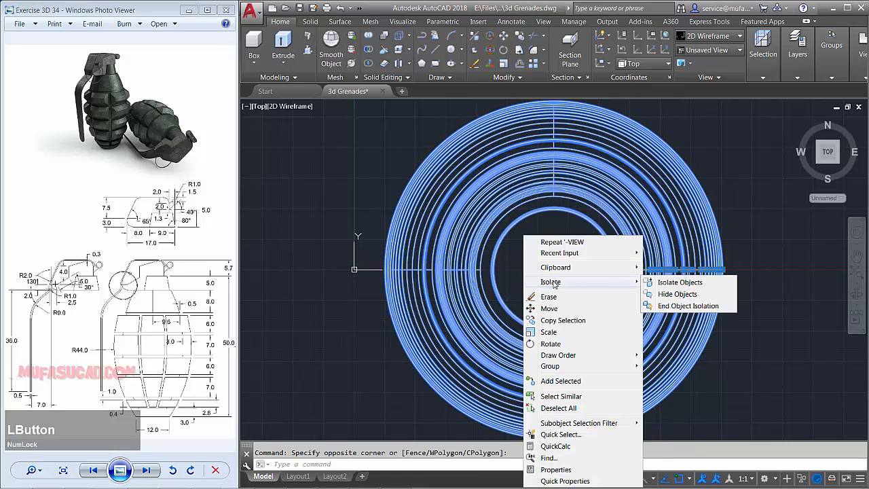
left_click(662, 294)
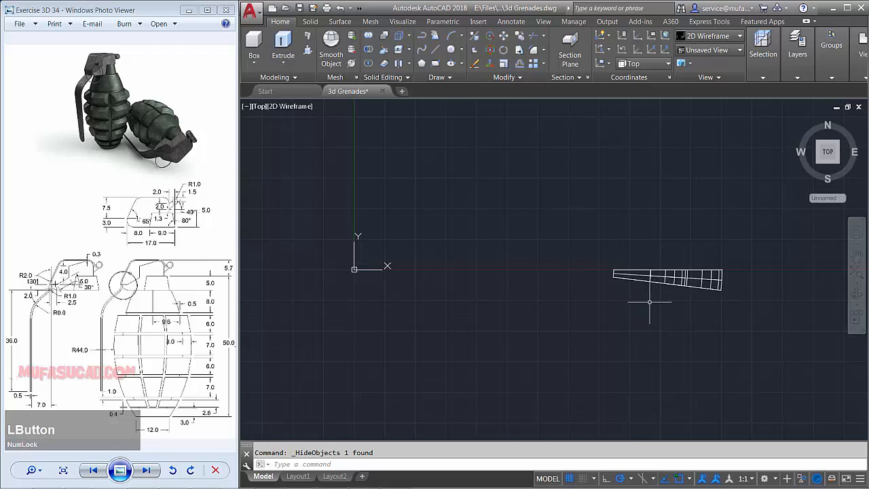
- Rotate the strip about the body's centre by reference, turning its middle line onto the horizontal axis
middle_click_drag(649, 302, 506, 312)
scroll(509, 305, "up", 1)
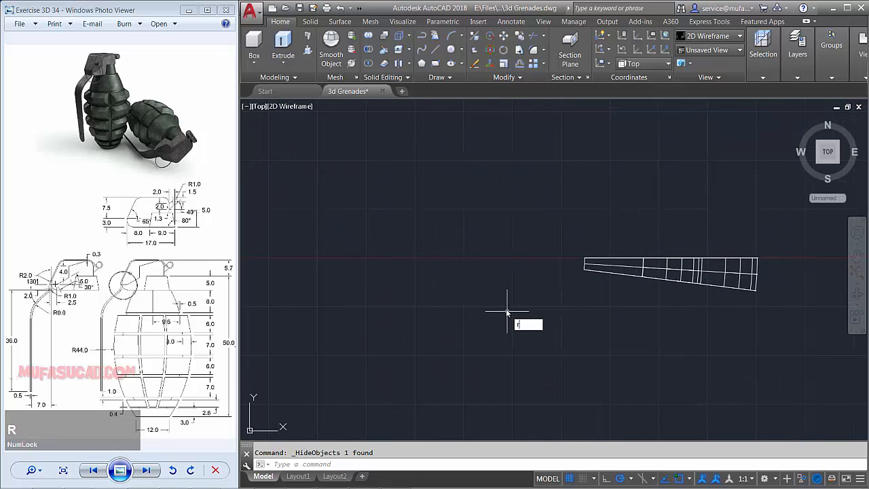
type("o")
key("space")
left_click(631, 239)
left_click(577, 300)
key("space")
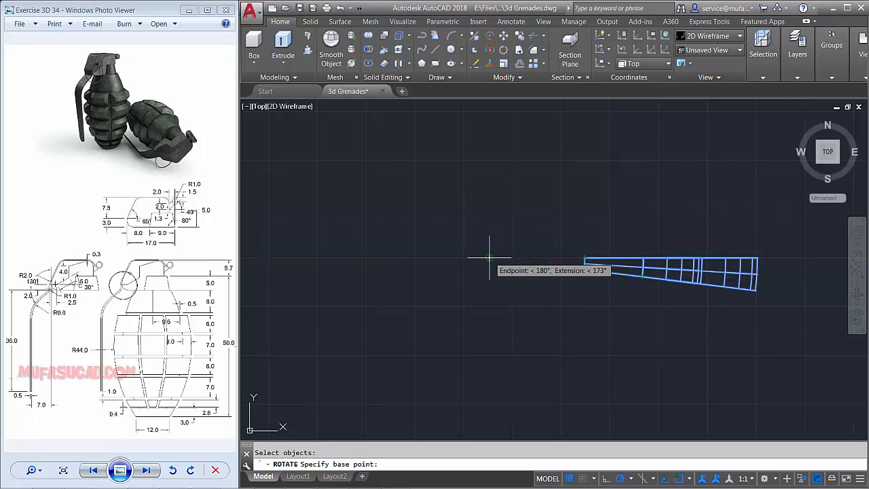
left_click(488, 257)
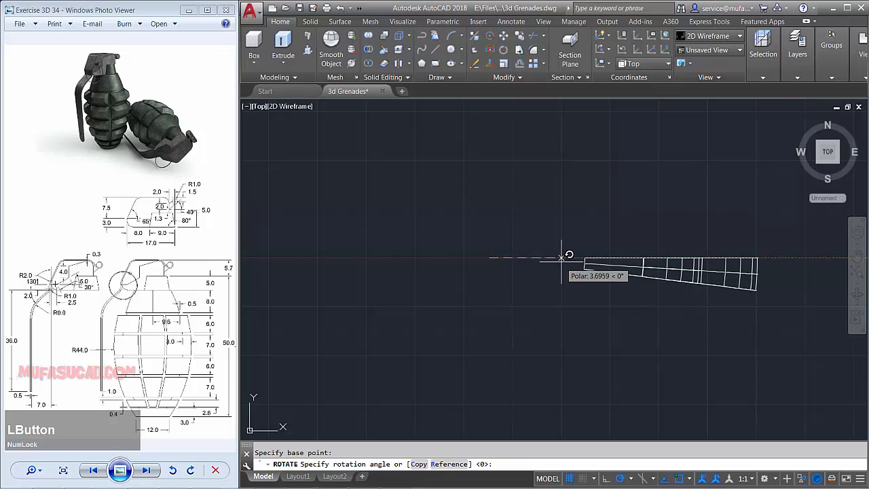
key("space")
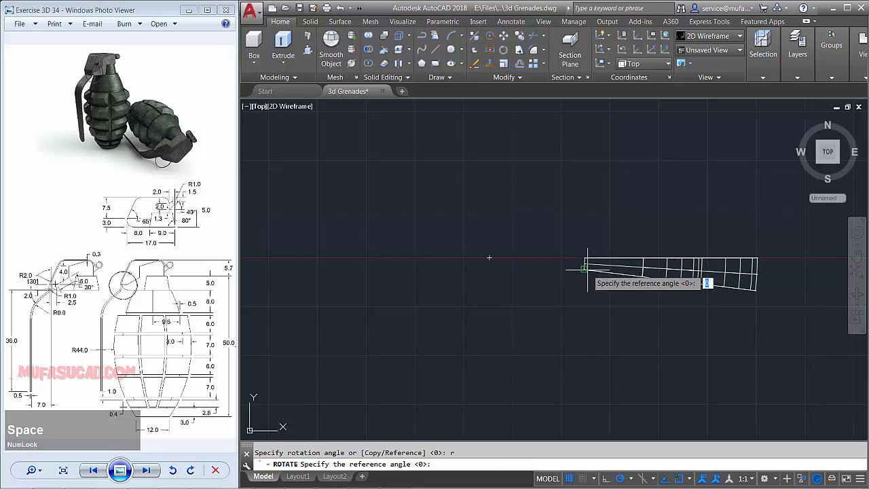
left_click(488, 257)
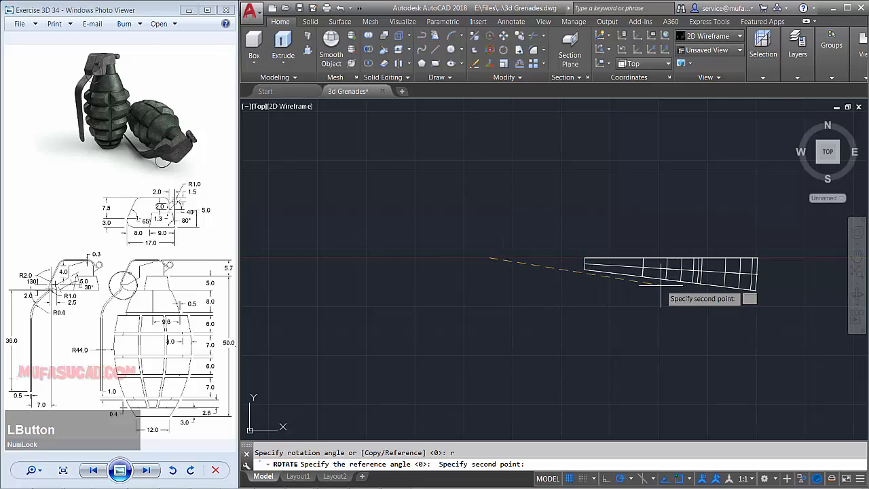
scroll(760, 276, "up", 3)
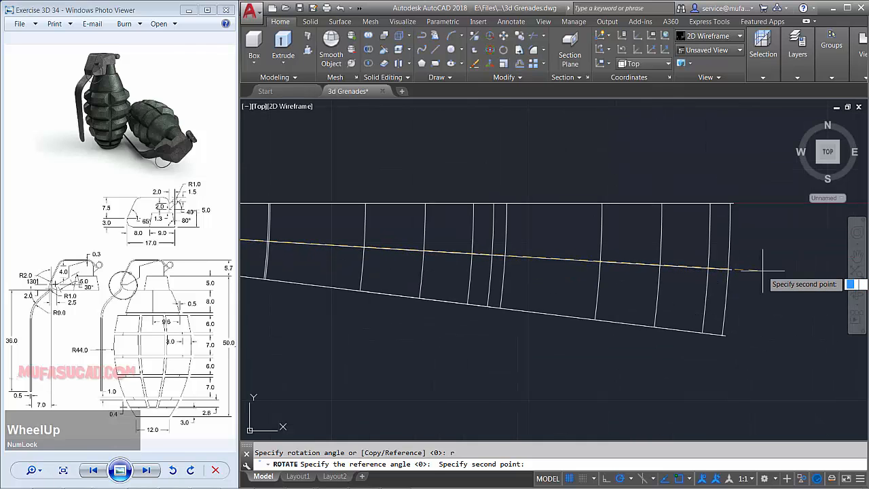
left_click(762, 270)
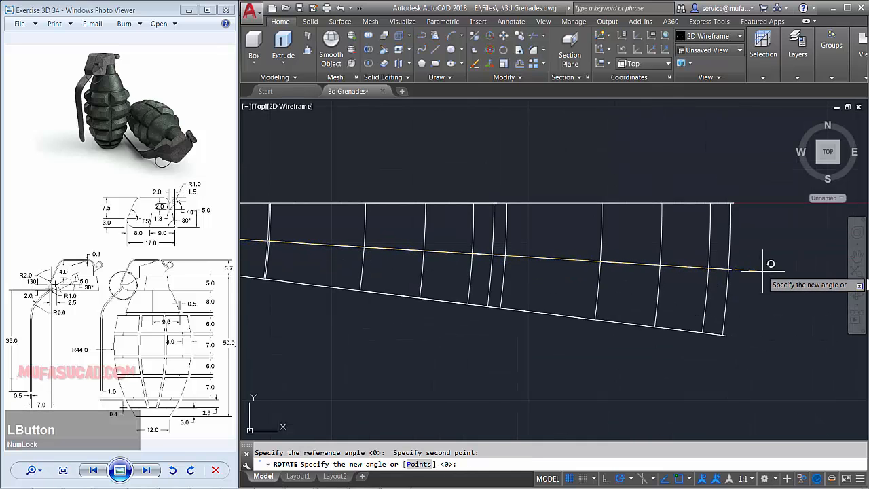
left_click(753, 202)
- Create an associative polar array of the strip about the body's centre, with 6 items filling 360 degrees
scroll(724, 273, "down", 3)
mouse_move(555, 293)
middle_mouse_down()
mouse_move(575, 304)
mouse_move(561, 297)
middle_mouse_up()
scroll(575, 305, "down", 1)
scroll(574, 316, "up", 1)
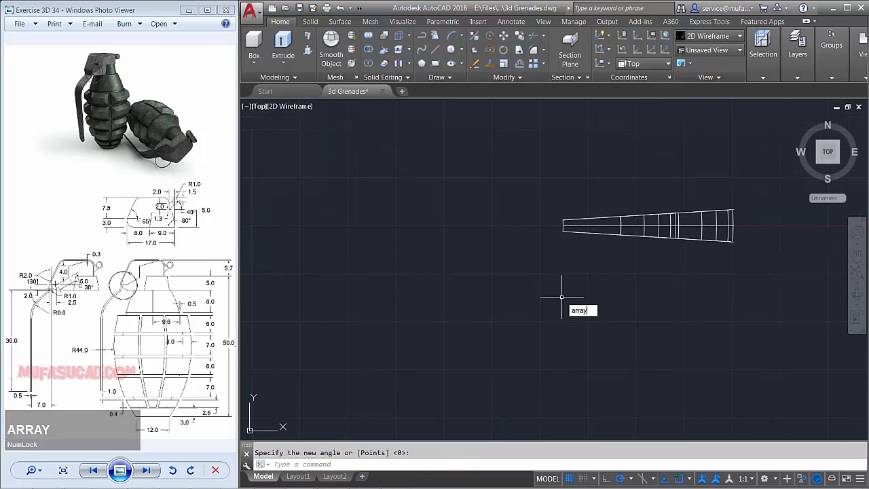
key("space")
left_click(606, 203)
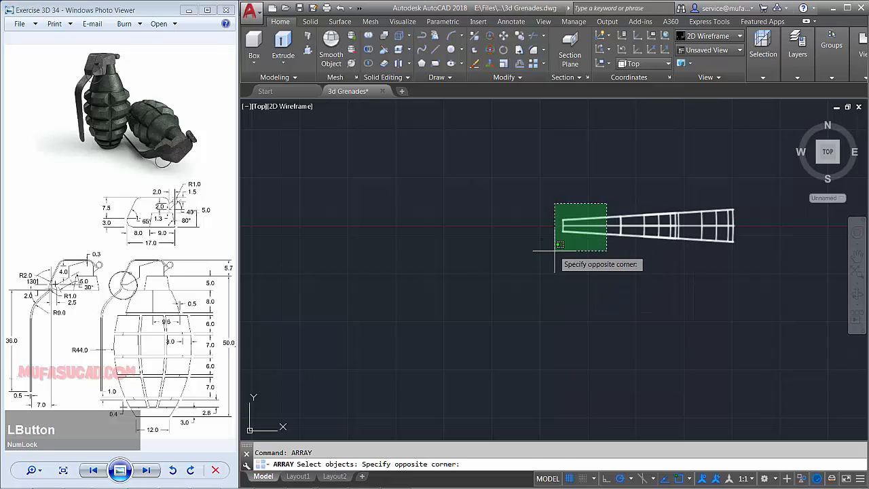
left_click(528, 270)
key("space")
left_click(551, 319)
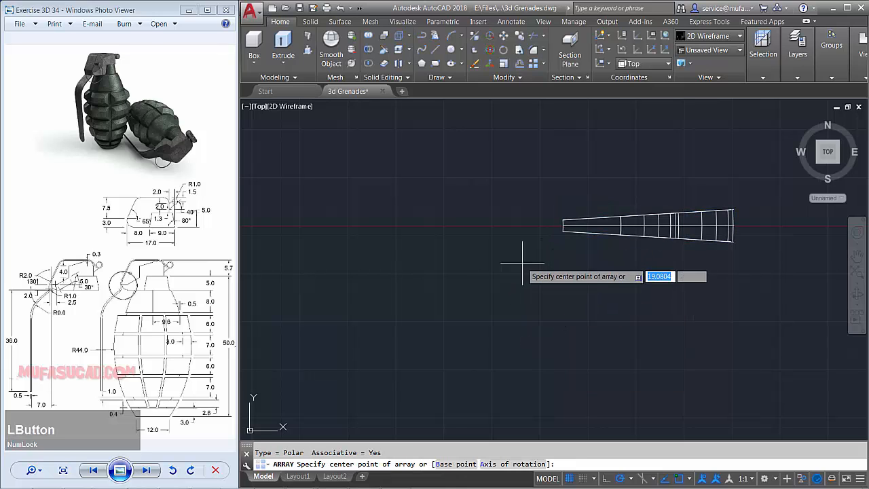
left_click(469, 225)
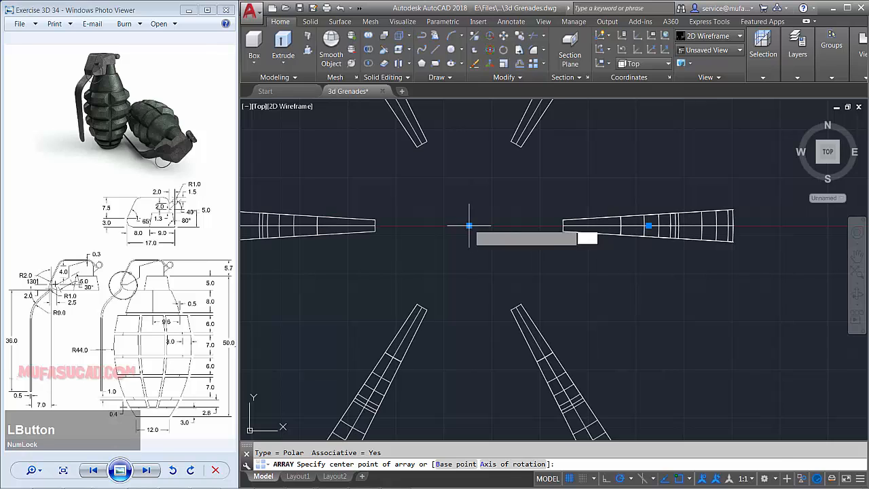
scroll(478, 238, "down", 2)
middle_click_drag(486, 254, 507, 281)
scroll(507, 281, "down", 2)
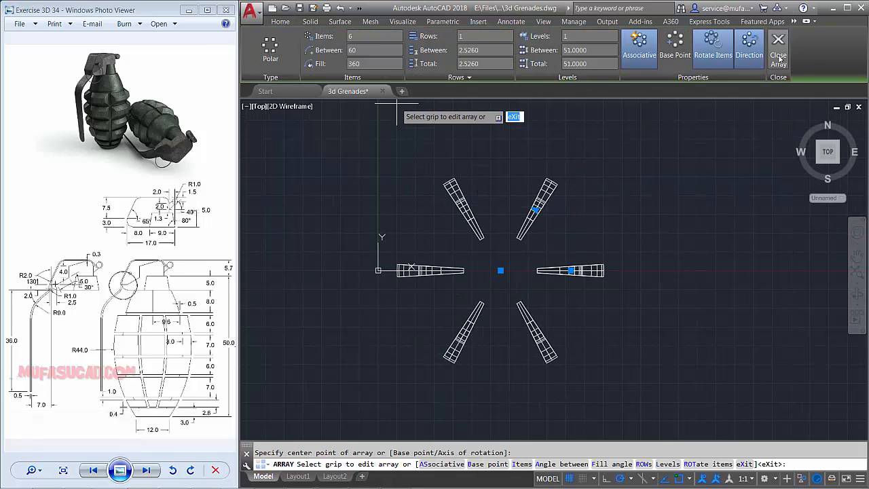
left_click(778, 51)
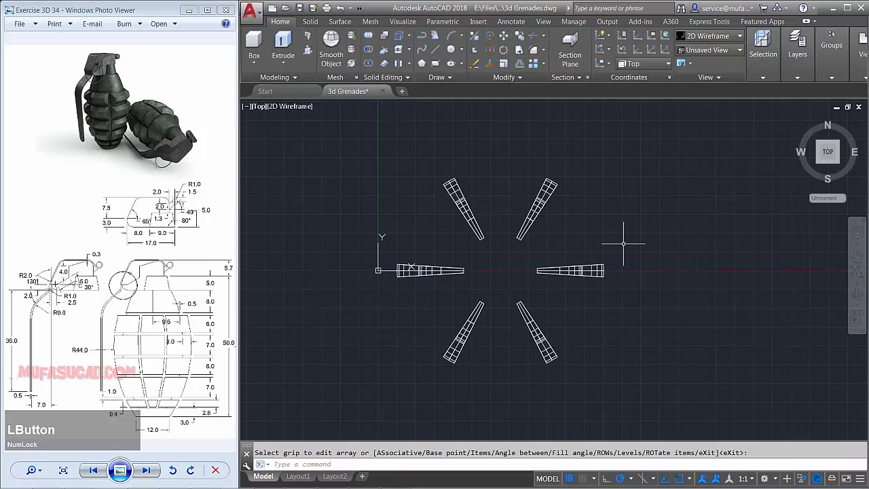
- Explode the polar array into separate strip solids
type("explo")
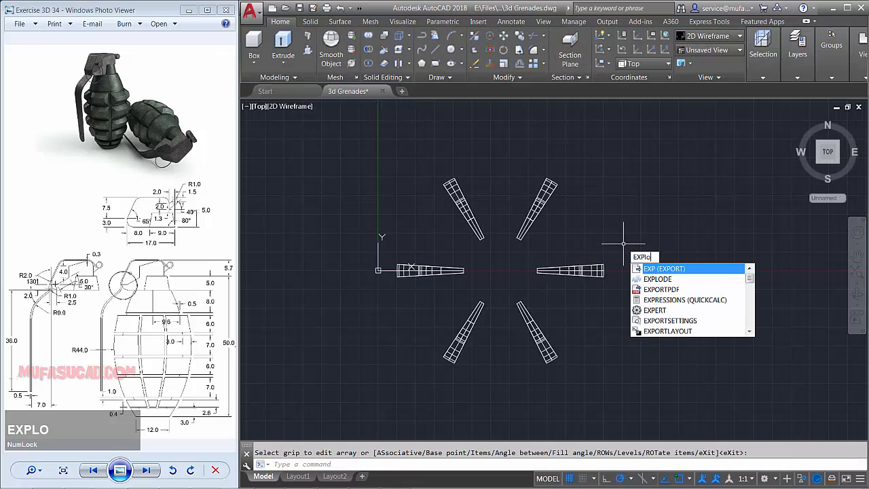
key("space")
left_click(605, 245)
left_click(570, 296)
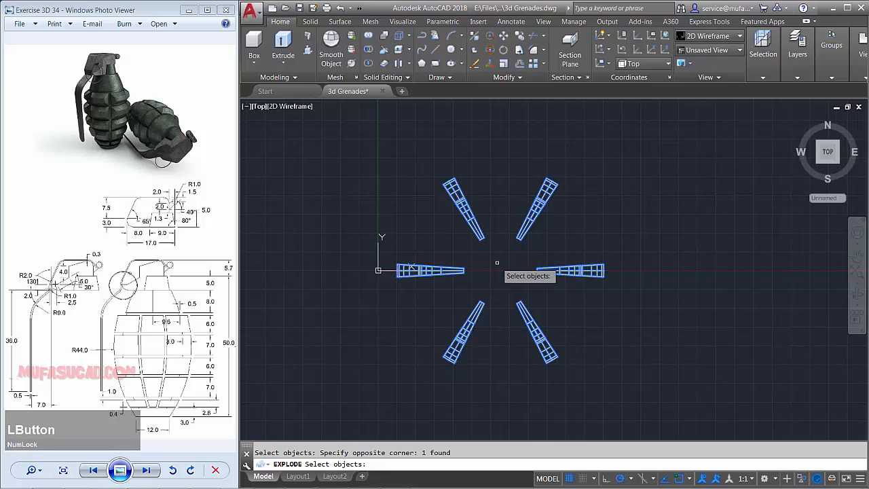
key("space")
- End the object isolation to bring back the hidden grooved body
right_click(506, 175)
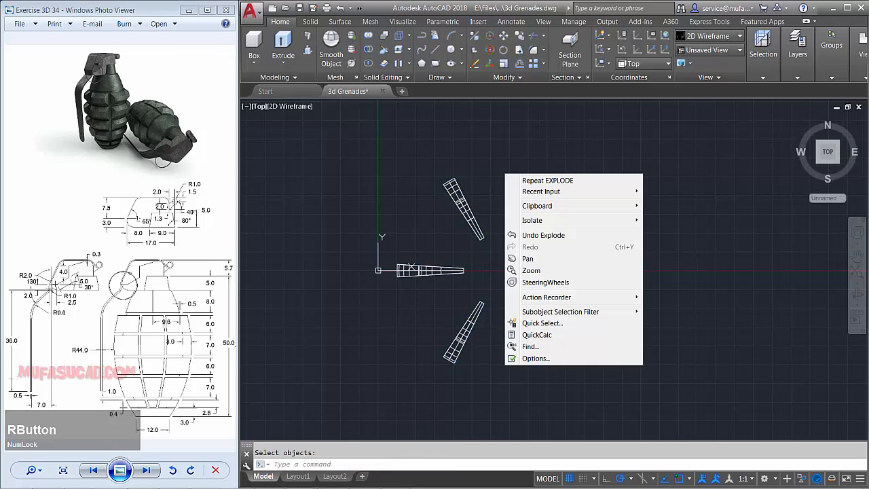
left_click(528, 221)
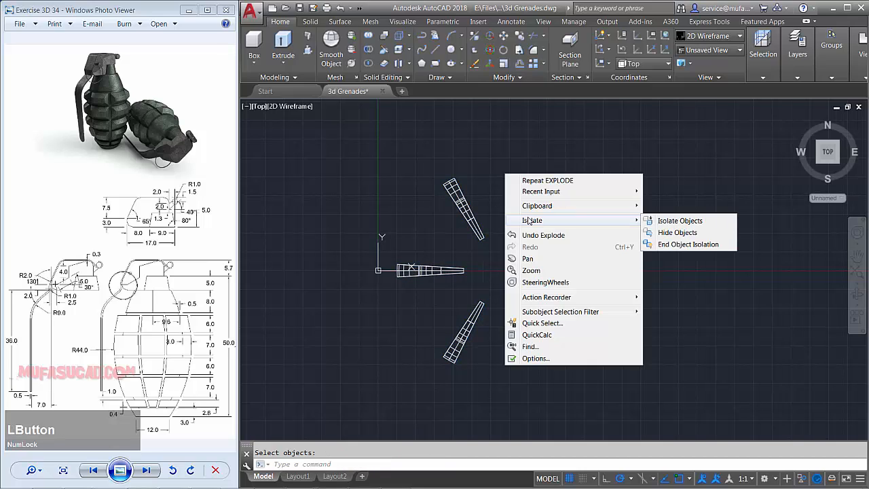
left_click(687, 244)
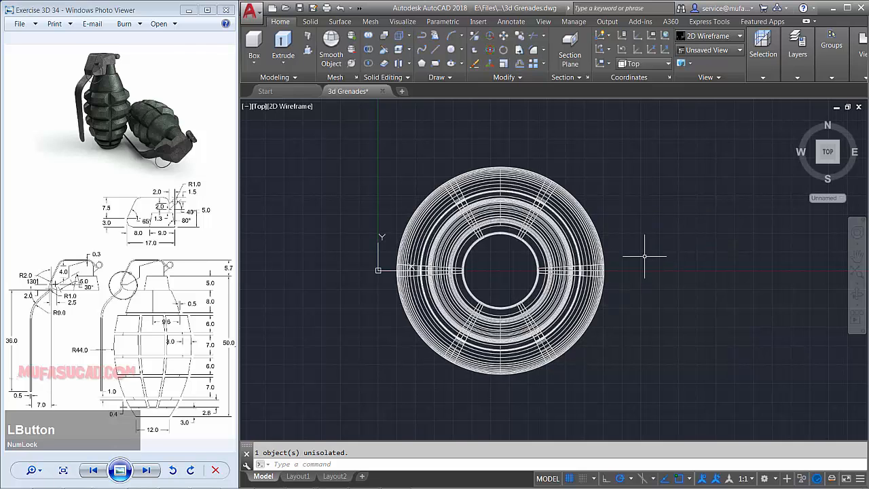
- Subtract all six radial strip solids from the grooved body to cut its vertical grooves
type("su")
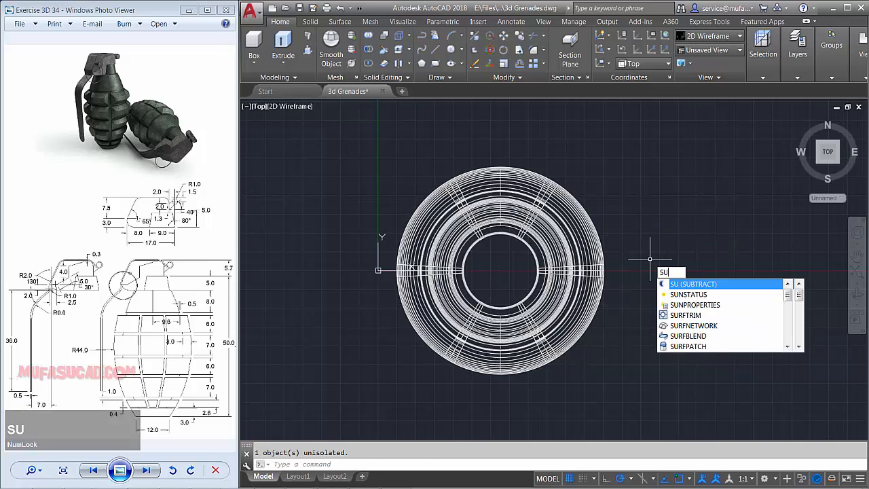
key("space")
left_click(583, 237)
key("space")
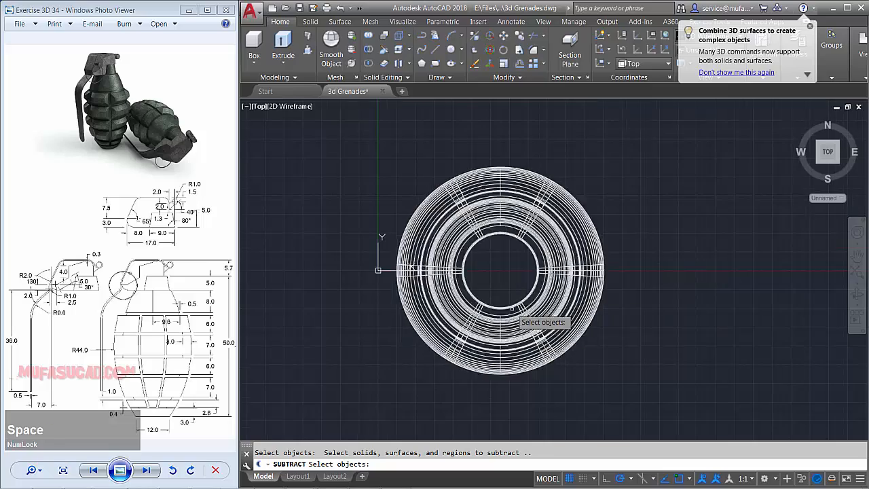
scroll(514, 307, "up", 2)
left_click(534, 314)
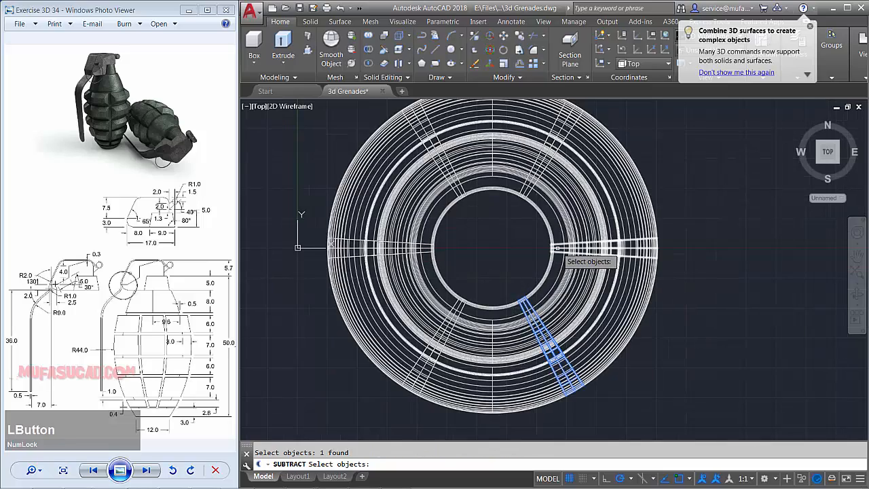
left_click(556, 248)
left_click(526, 191)
left_click(458, 191)
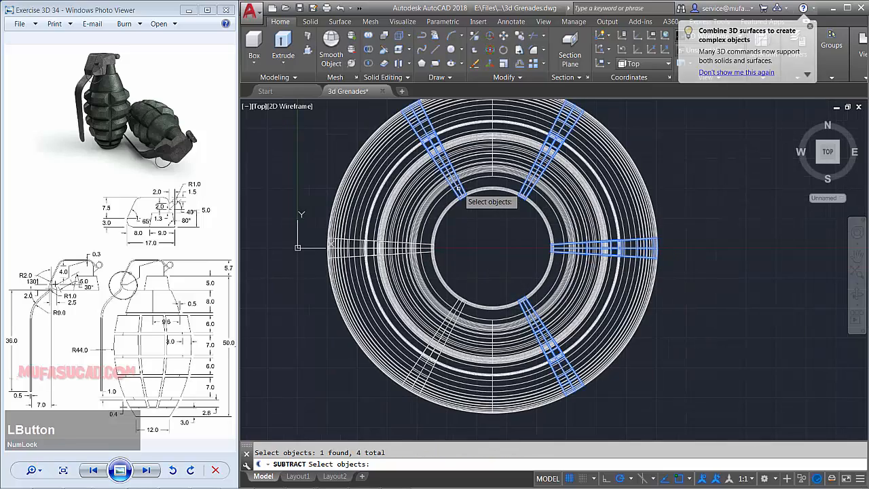
left_click(423, 248)
left_click(454, 307)
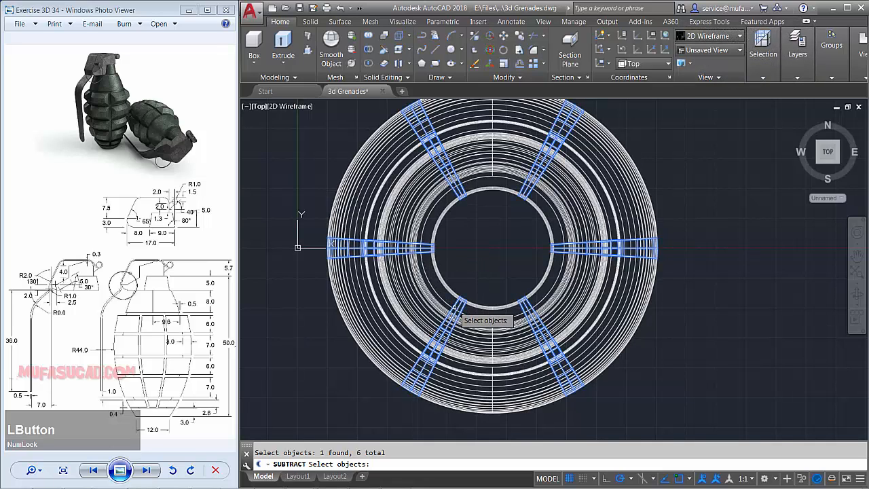
key("space")
- Display the body in the Realistic visual style in an oblique 3D view and set FACETRES to 10
scroll(501, 259, "down", 2)
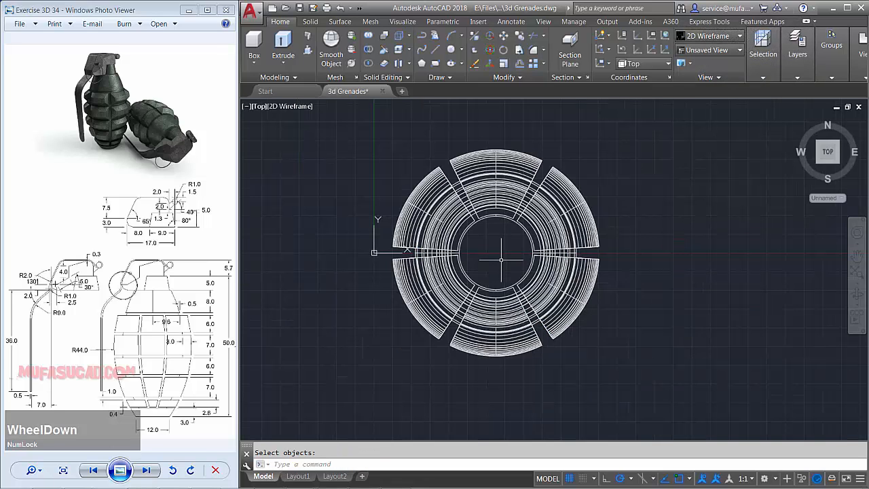
left_click(292, 106)
left_click(323, 165)
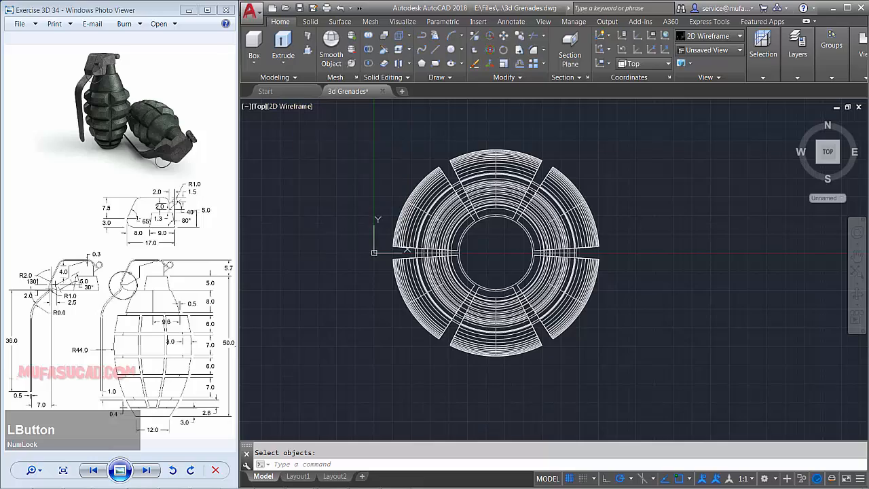
mouse_move(508, 315)
middle_mouse_down("shift")
mouse_move(461, 194)
mouse_move(417, 232)
mouse_move(559, 250)
mouse_move(580, 283)
middle_mouse_up("shift")
scroll(456, 211, "down", 3)
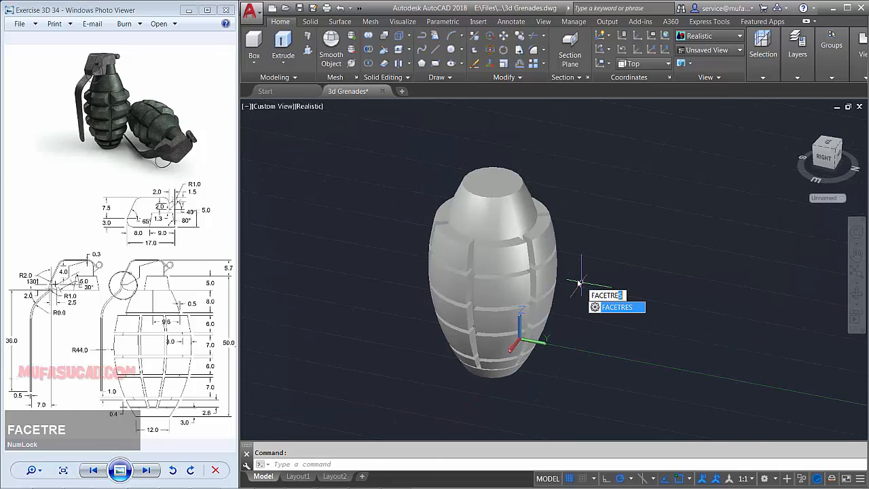
key("space")
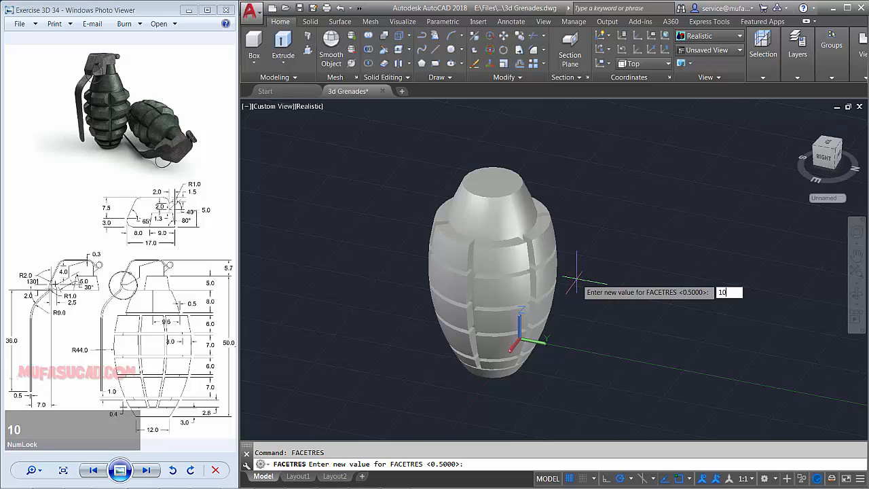
key("space")
- Set the visual style back to 2D Wireframe and switch the viewport to the Top view
left_click(308, 106)
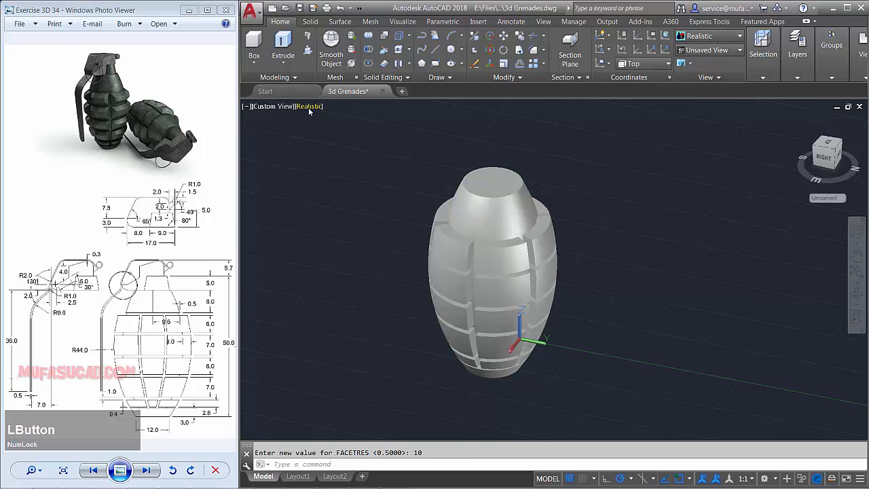
left_click(326, 132)
left_click(278, 107)
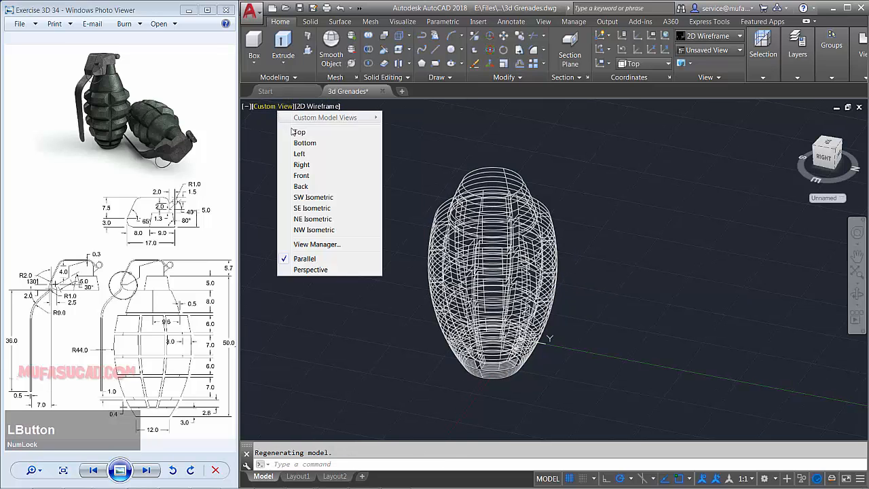
left_click(300, 133)
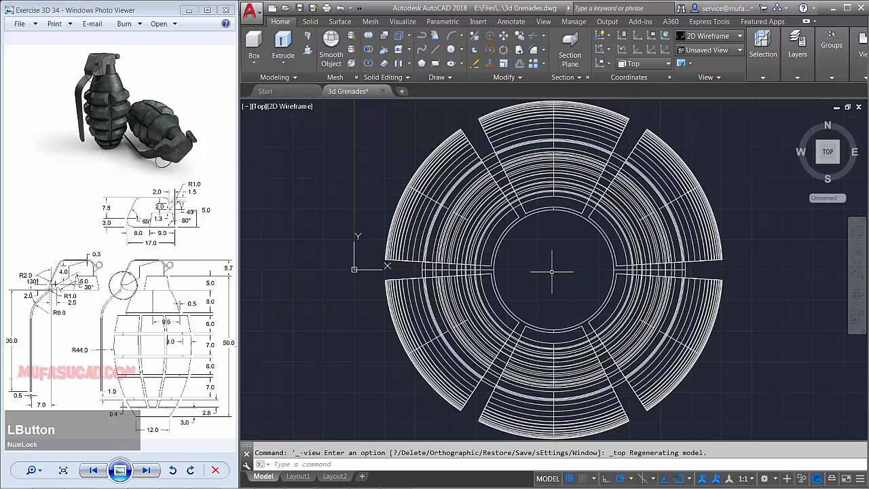
- Slice the grooved body through its center along the lower-left groove, keeping both sides
type("sl")
key("space")
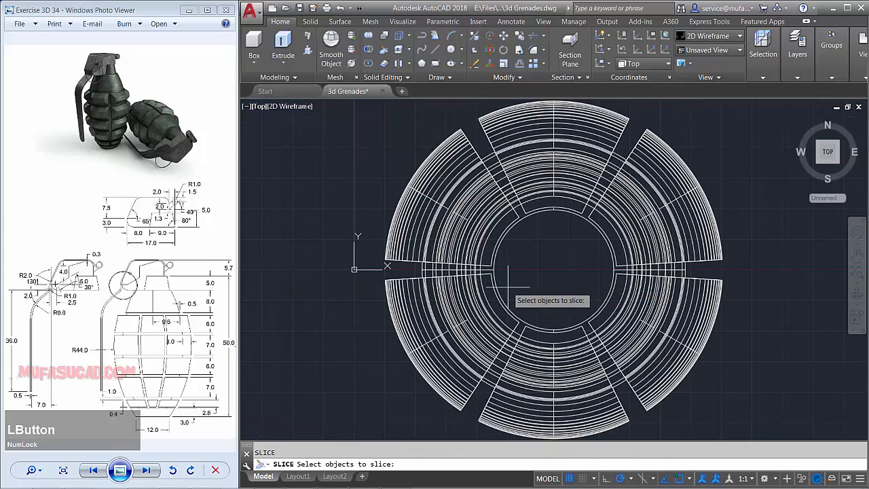
left_click(508, 287)
left_click(452, 306)
key("space")
middle_click_drag(549, 289, 514, 238)
scroll(446, 326, "up", 2)
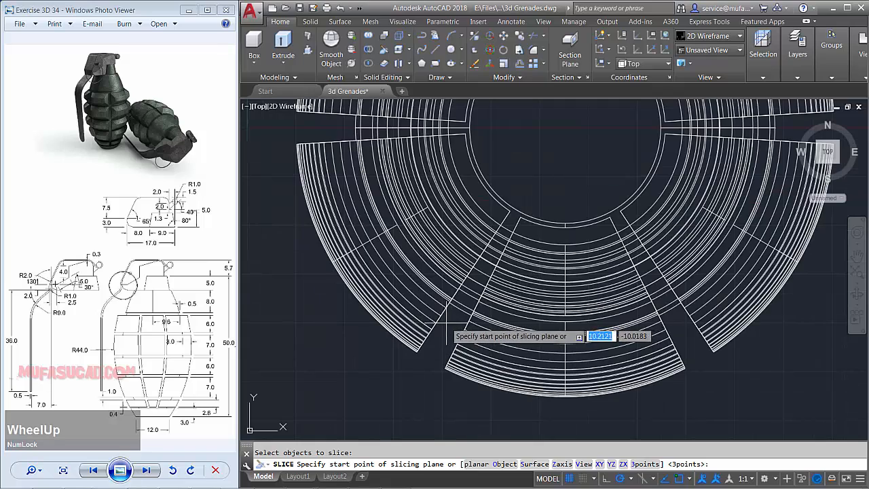
left_click(445, 327)
left_click(456, 290)
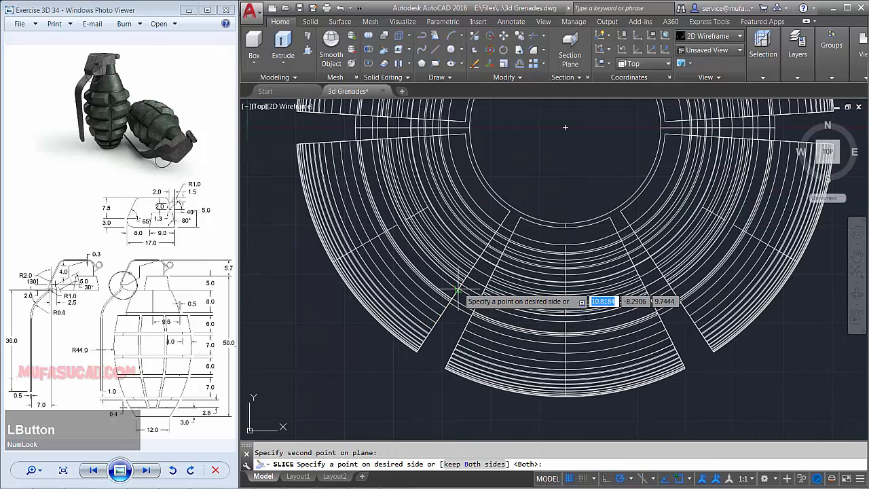
key("space")
- Slice the body piece again through the center along the lower-right groove, keeping both sides
key("space")
left_click(685, 398)
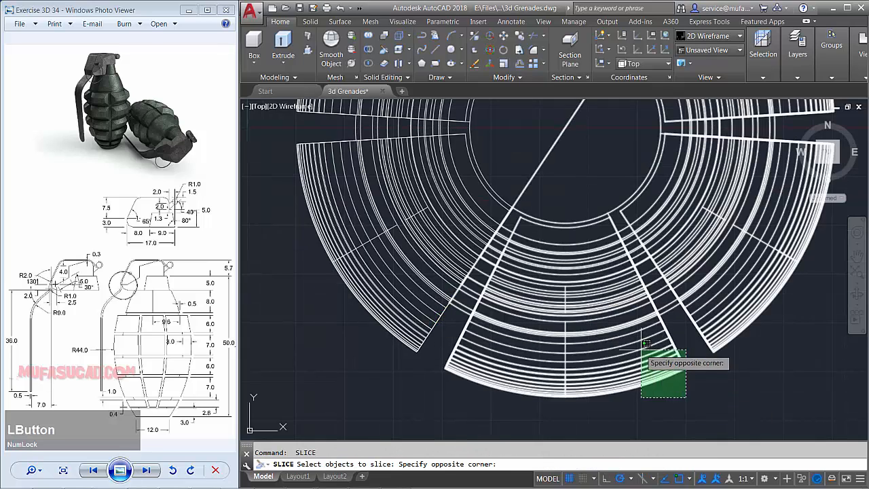
left_click(635, 345)
key("space")
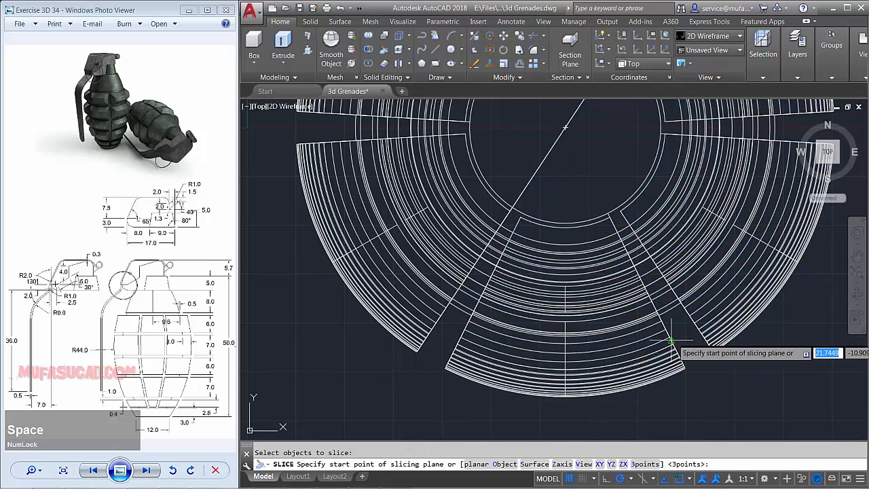
left_click(671, 340)
left_click(655, 309)
key("space")
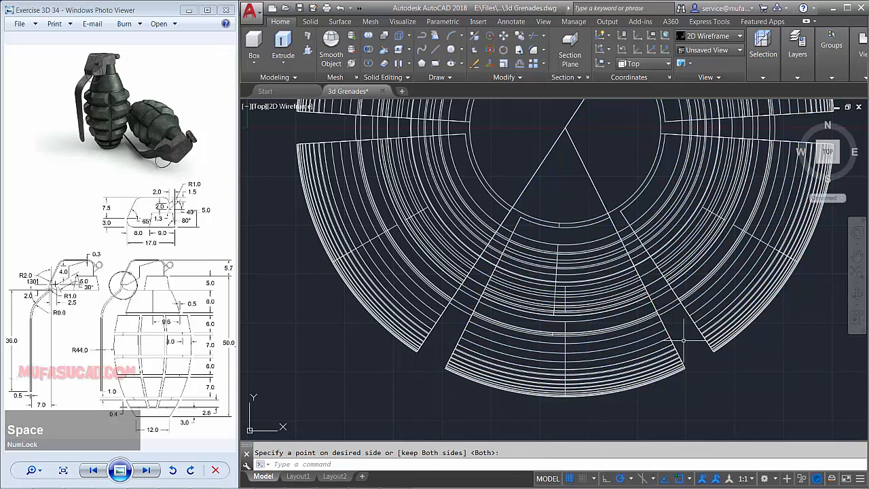
- Delete the two large body pieces so only the single lower wedge segment remains
scroll(688, 339, "down", 2)
left_click(772, 264)
left_click(767, 269)
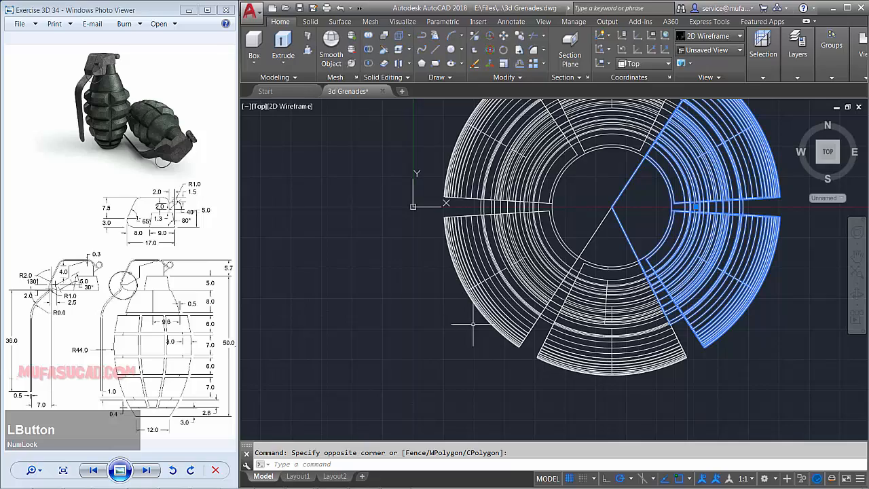
left_click(463, 255)
key("Delete")
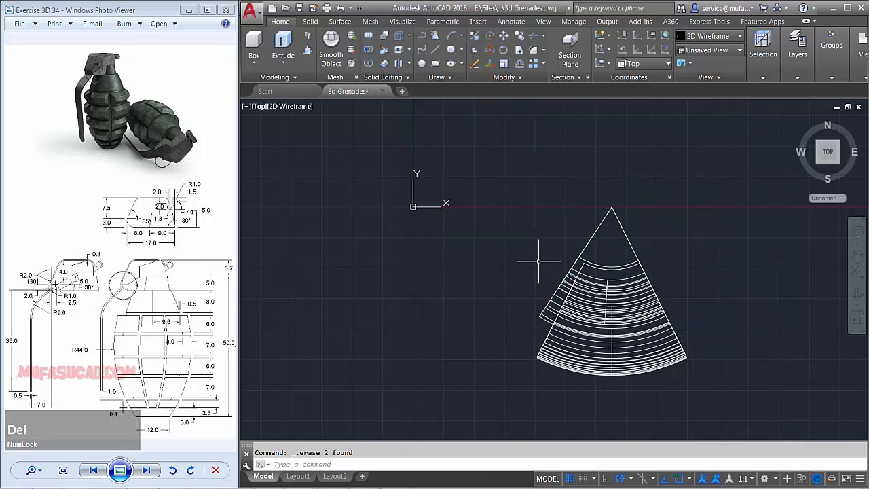
- Chamfer the four outer-face edges of the wedge's uppermost raised block with both distances set to 2
scroll(538, 261, "down", 2)
middle_click_drag(538, 260, 624, 199, "shift")
scroll(585, 252, "up", 2)
middle_click_drag(583, 252, 587, 278)
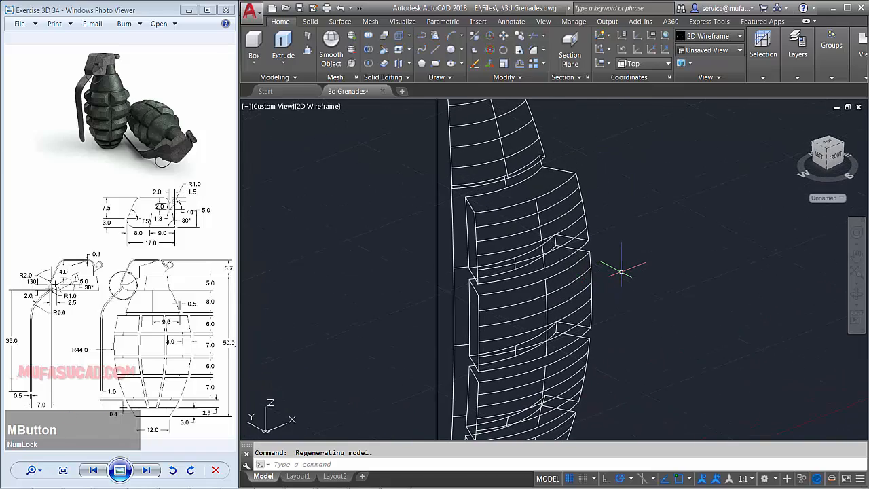
type("ch")
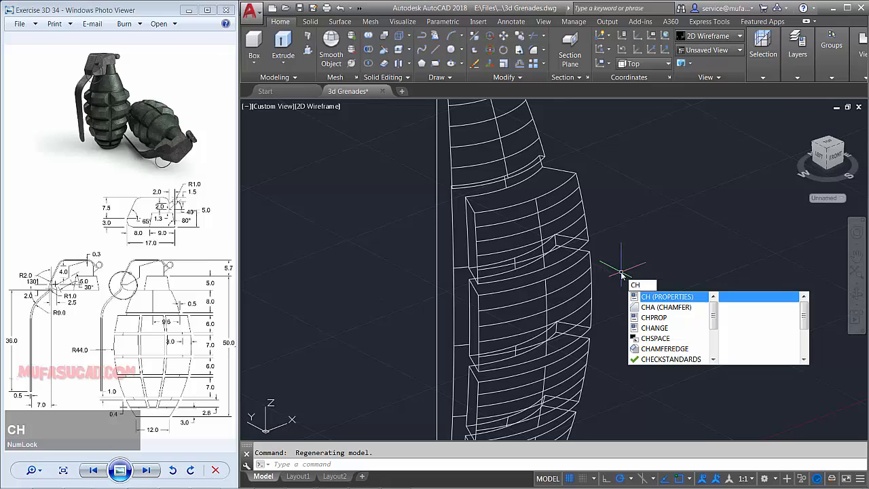
type("a")
key("space")
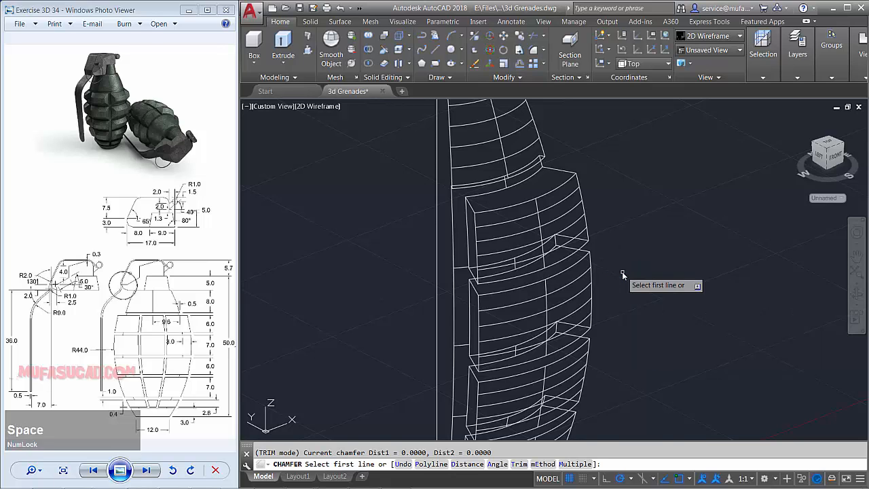
scroll(611, 215, "up", 2)
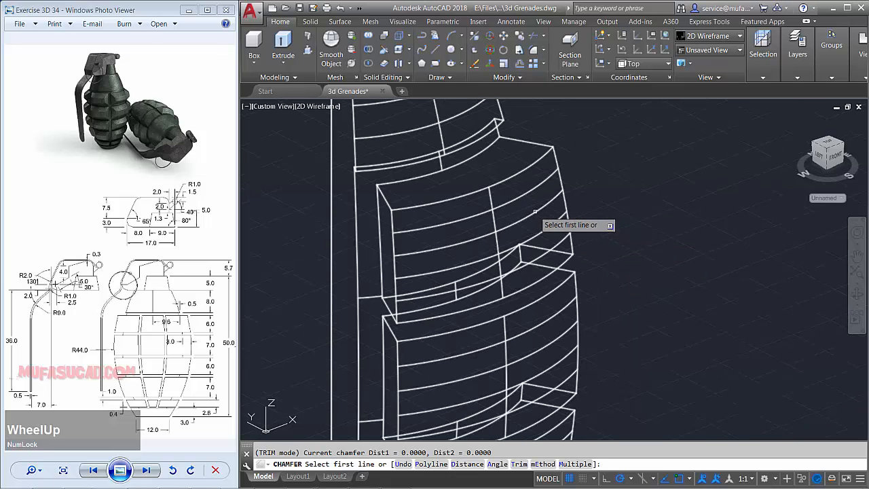
left_click(535, 211)
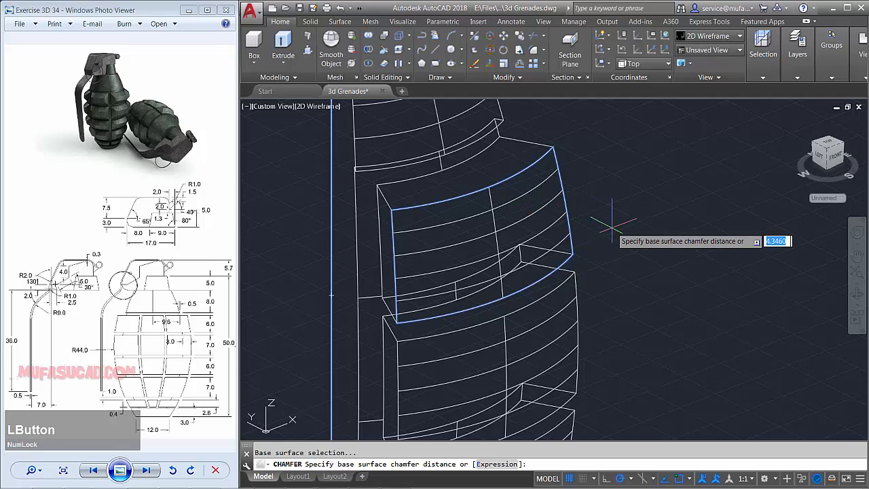
type("2")
key("space")
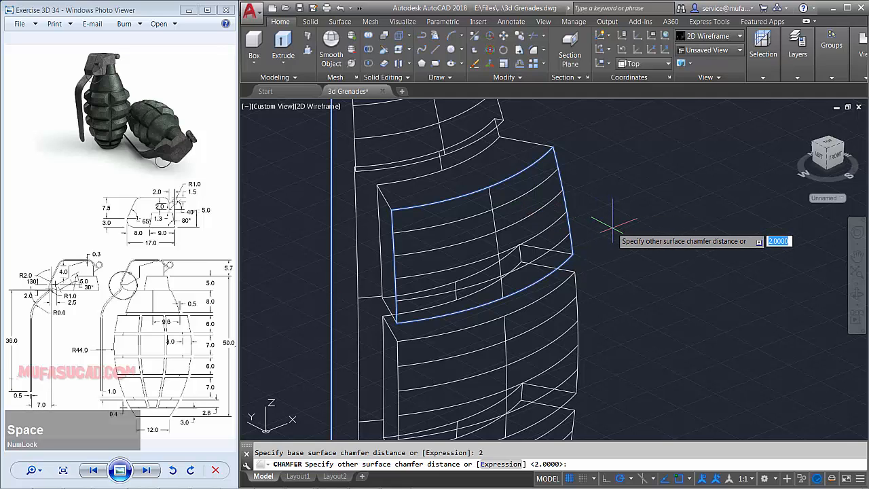
key("space")
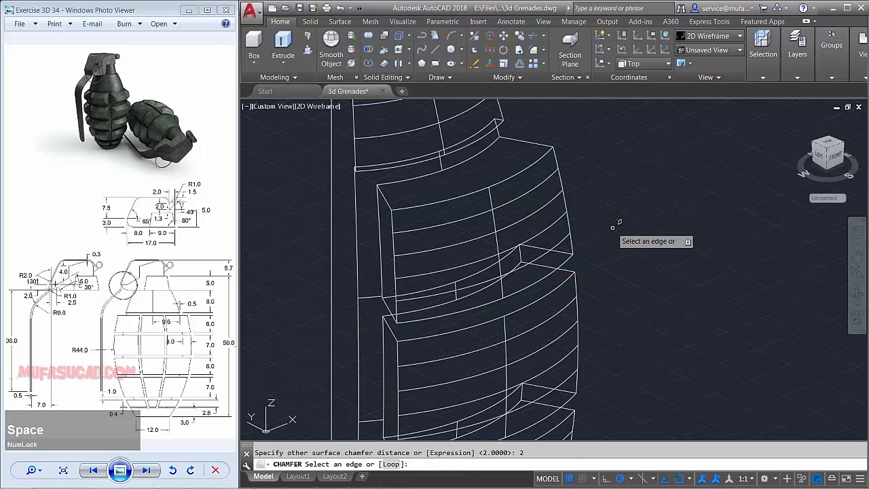
left_click(504, 177)
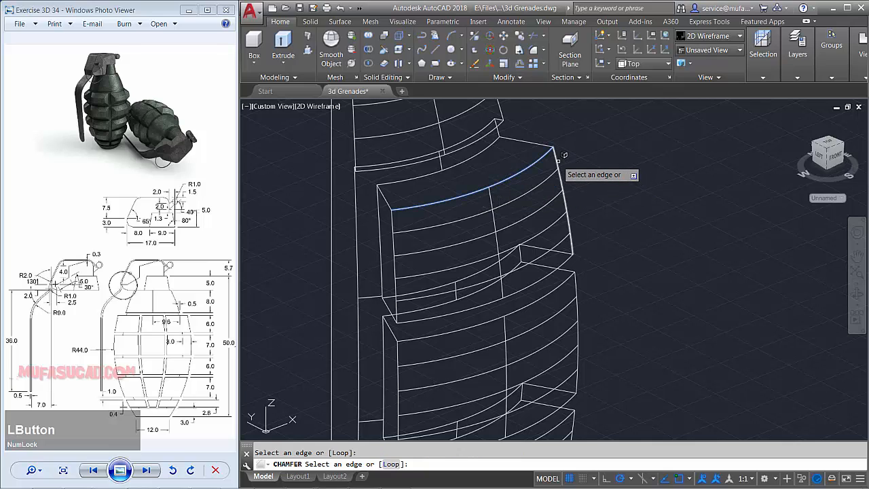
left_click(558, 160)
left_click(549, 274)
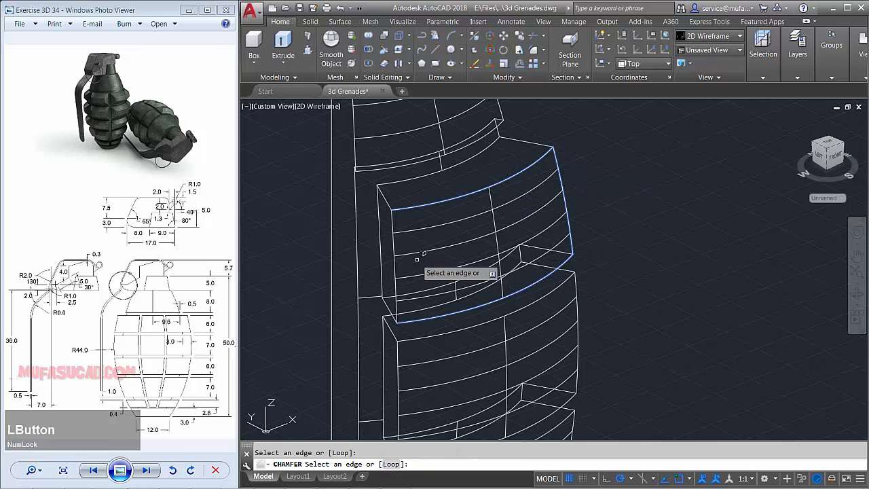
key("space")
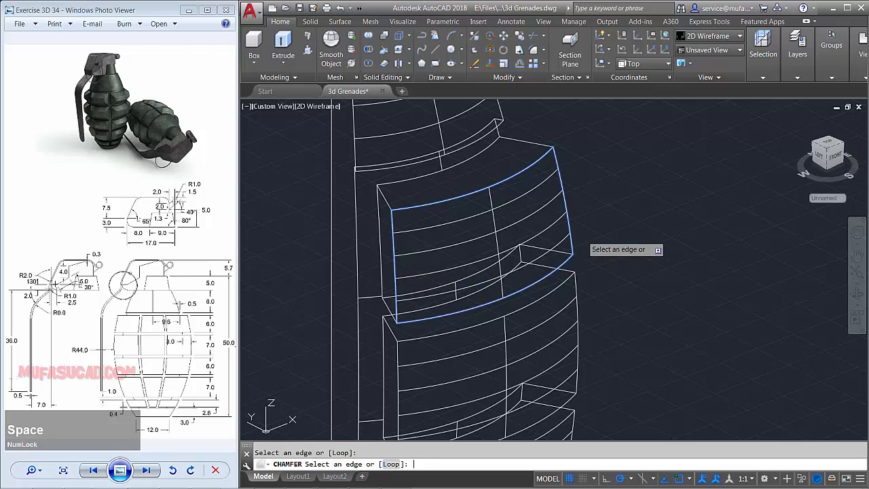
- Chamfer the four outer-face edges of the second raised block from the top with 2 by 2 distances
middle_click_drag(607, 313, 599, 237)
key("space")
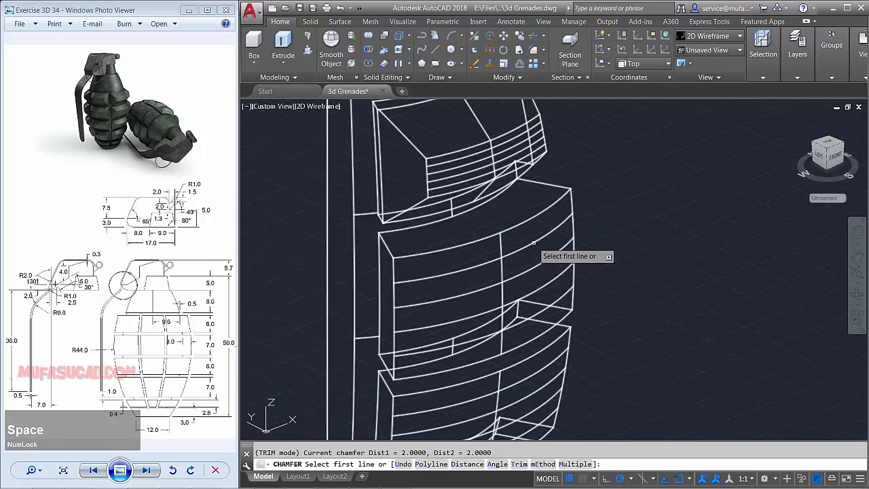
left_click(574, 251)
key("space")
key("space")
key("space")
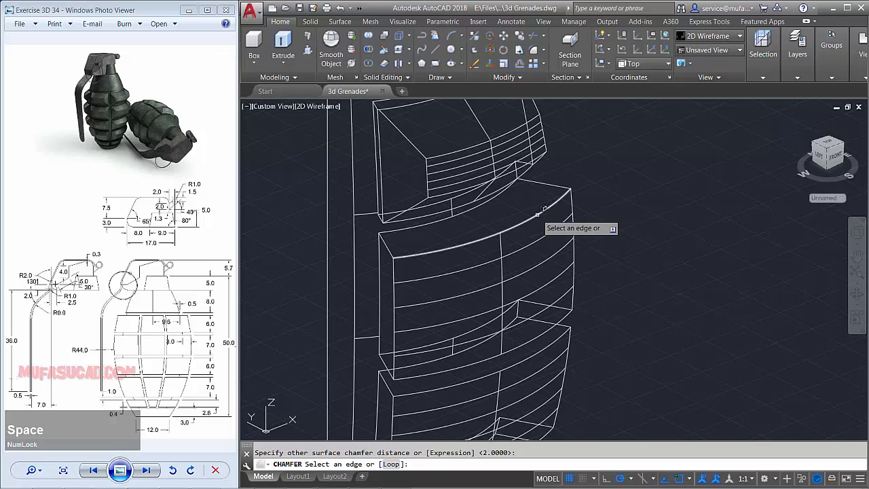
left_click(541, 211)
left_click(571, 203)
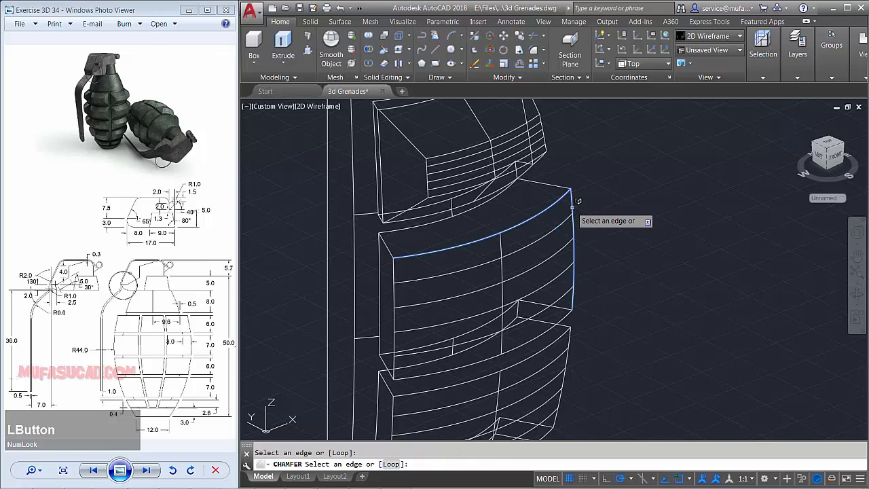
left_click(563, 316)
left_click(392, 295)
key("space")
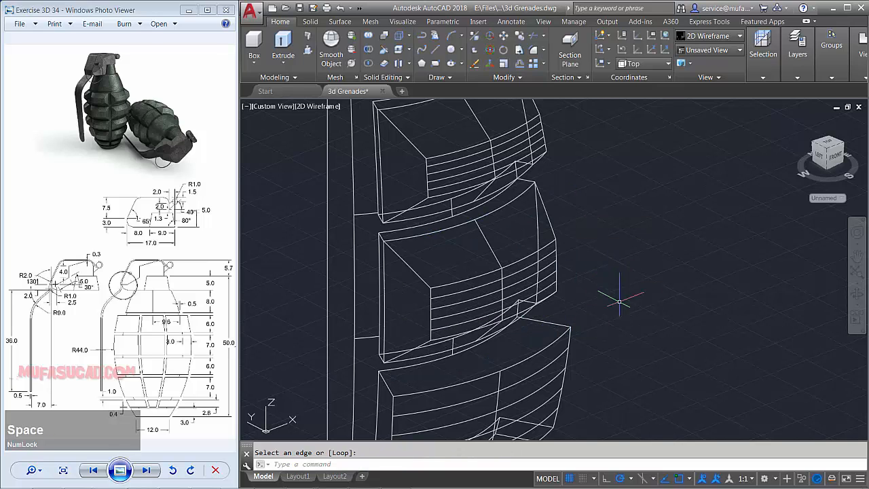
- Chamfer the four outer-face edges of the third raised block from the top with 2 by 2 distances
middle_click_drag(620, 291, 558, 216)
key("space")
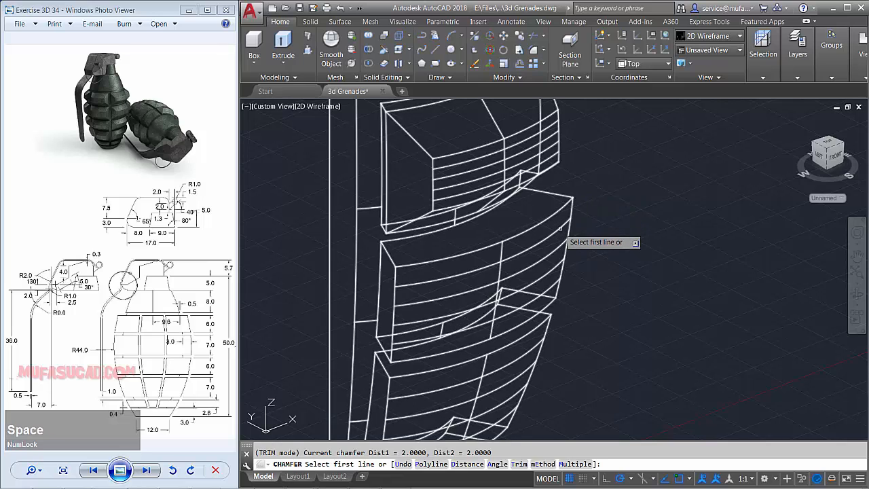
left_click(554, 215)
key("space")
key("space")
key("space")
left_click(568, 212)
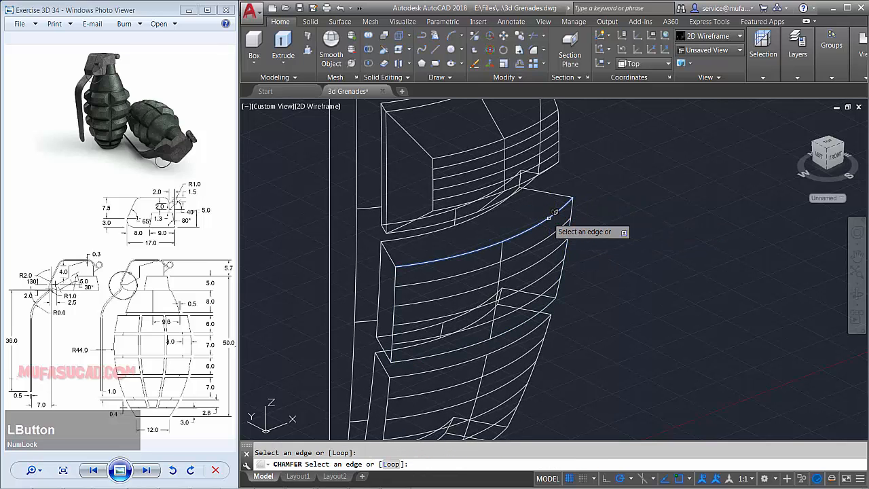
left_click(545, 306)
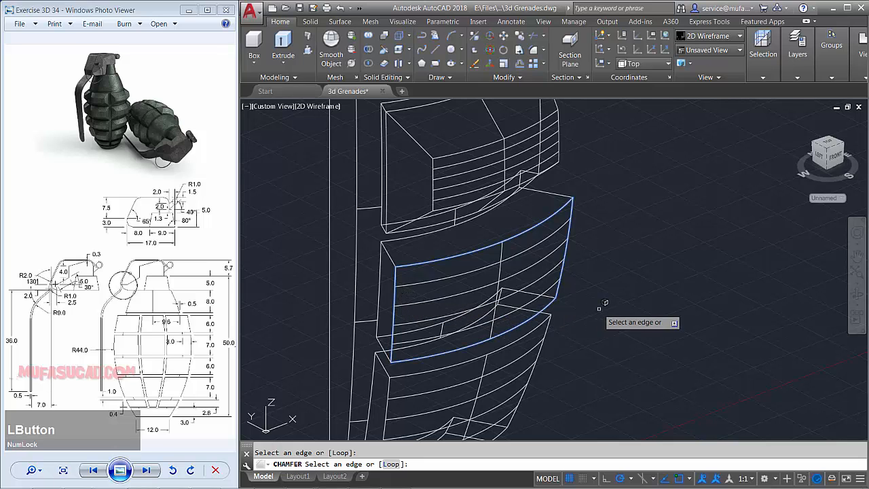
key("space")
- Chamfer the four outer-face edges of the fourth raised block from the top with 2 by 2 distances
middle_click_drag(579, 337, 572, 212)
key("space")
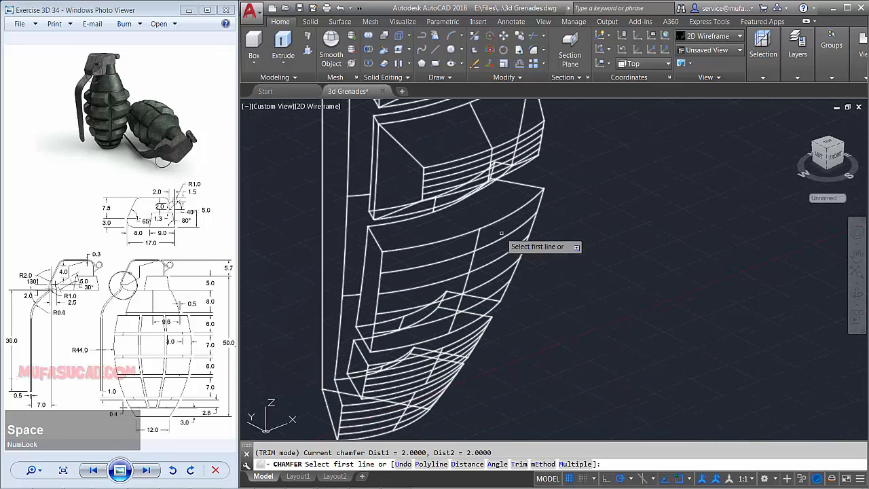
left_click(511, 220)
key("space")
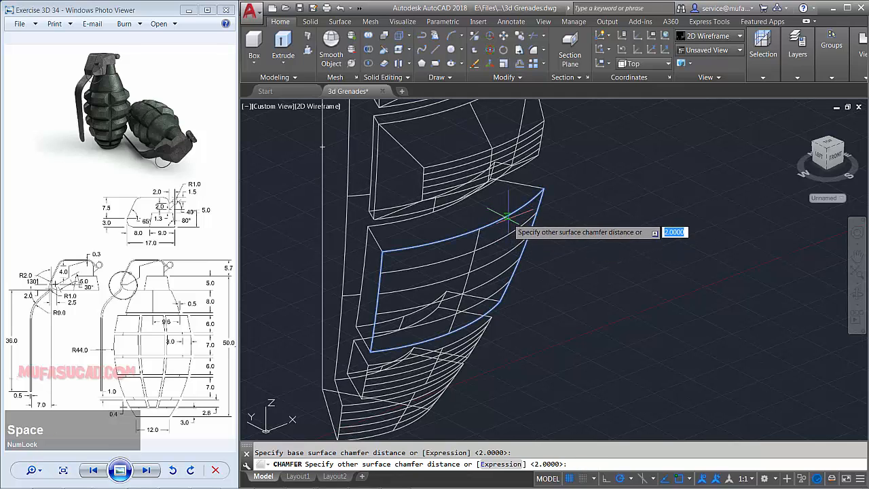
key("space")
left_click(537, 211)
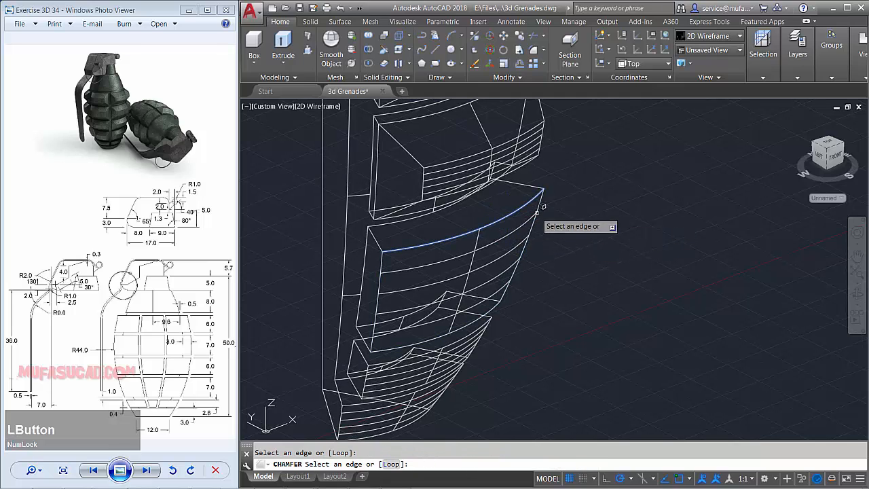
left_click(499, 300)
left_click(378, 299)
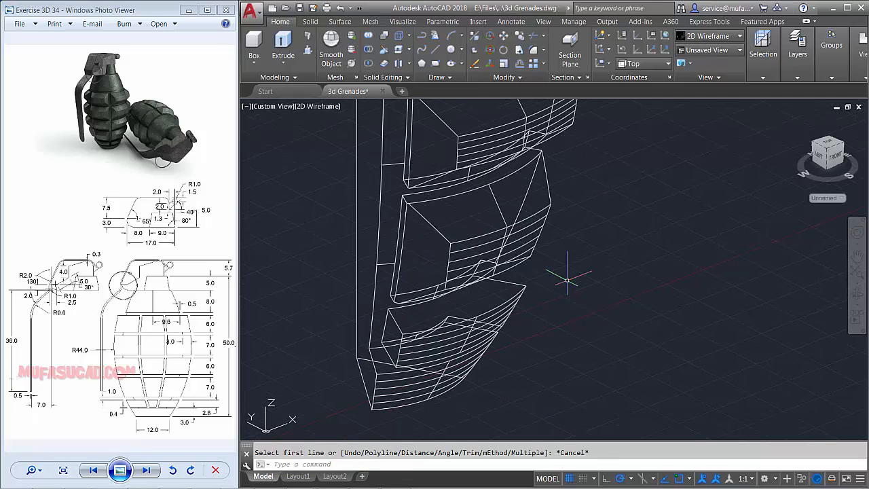
- Chamfer the four outer-face edges of the small fifth raised block with both distances set to 1
key("space")
middle_click_drag(582, 319, 589, 285, "shift")
scroll(539, 293, "up", 2)
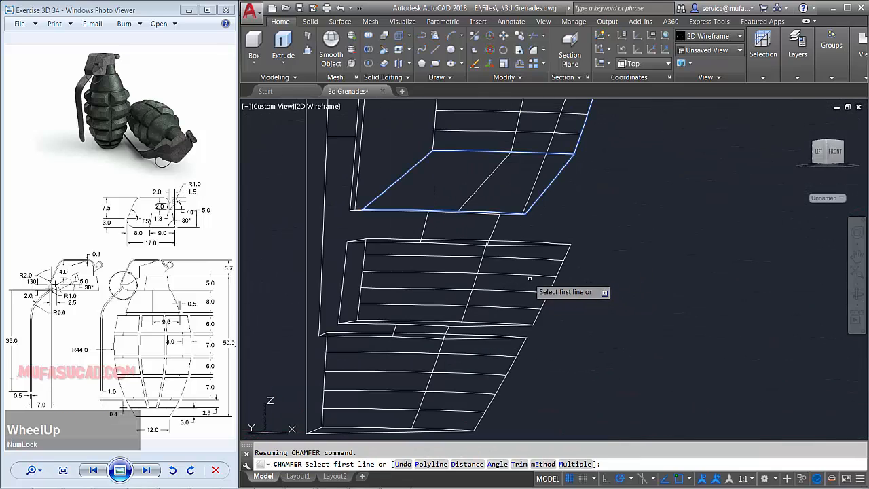
left_click(529, 276)
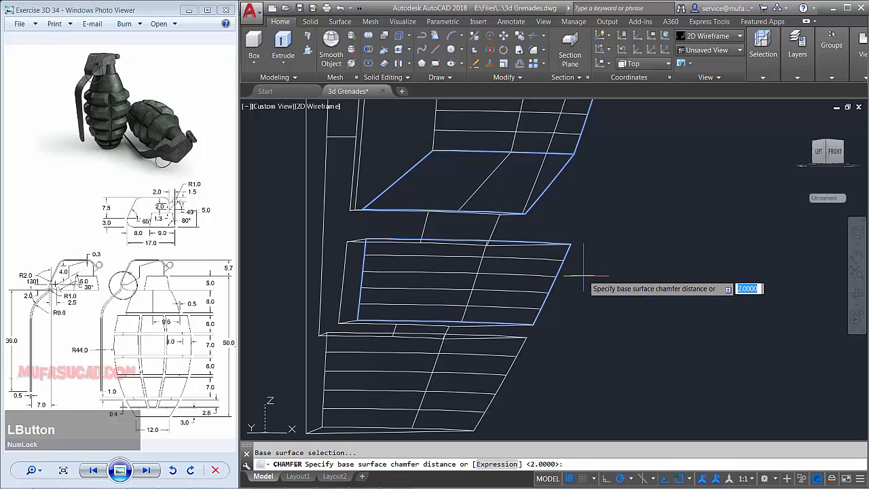
type("1")
key("space")
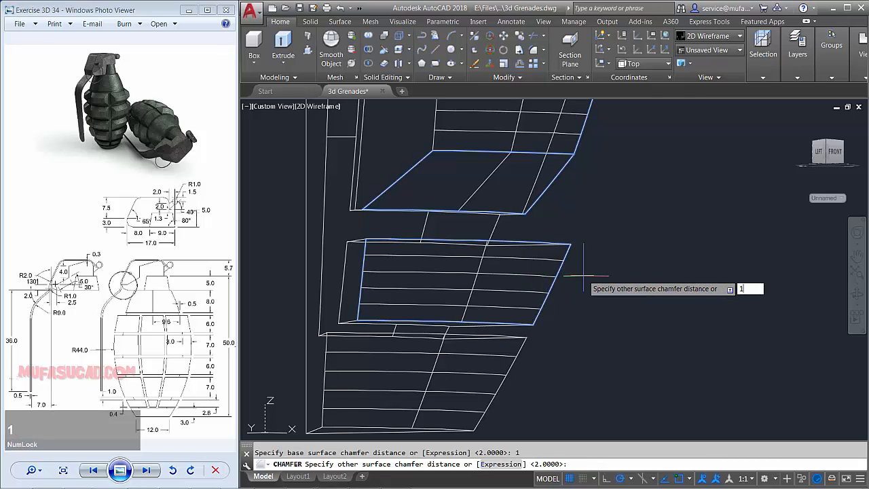
type("1")
key("space")
left_click(531, 245)
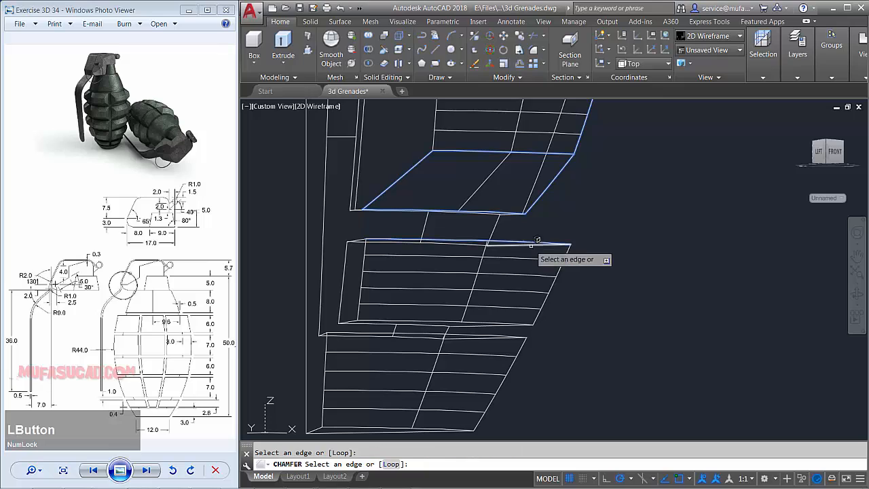
left_click(559, 266)
left_click(506, 323)
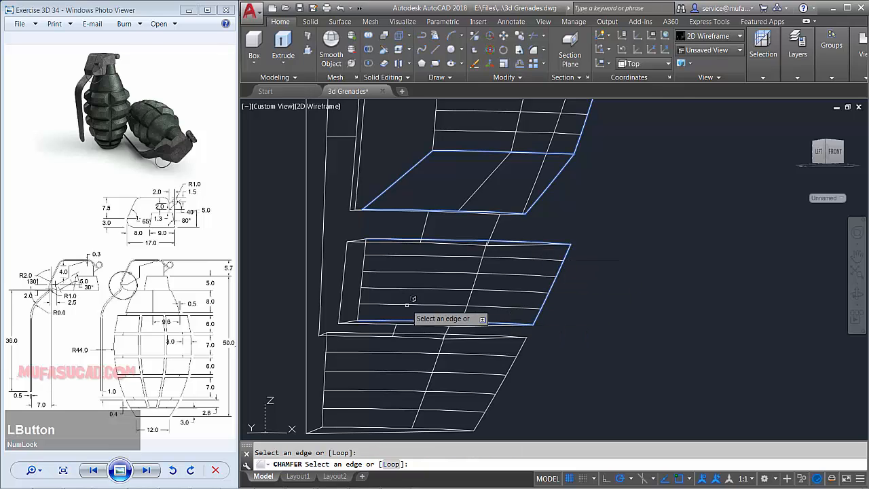
key("space")
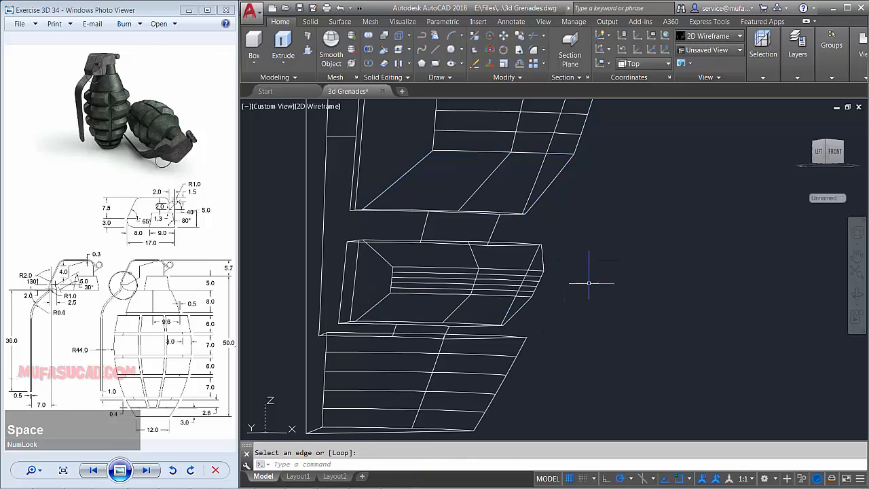
scroll(586, 287, "down", 3)
left_click(638, 184)
left_click(387, 344)
key("Escape")
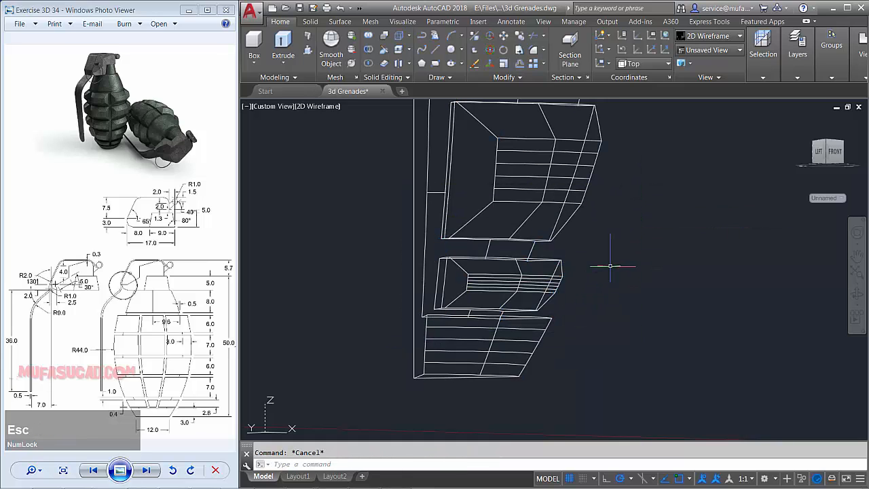
- Fillet the outer-face edges, sloped corner edges and lower outer edge of the small fifth raised block with a radius of 0.3
middle_click_drag(608, 264, 592, 284)
type("illet")
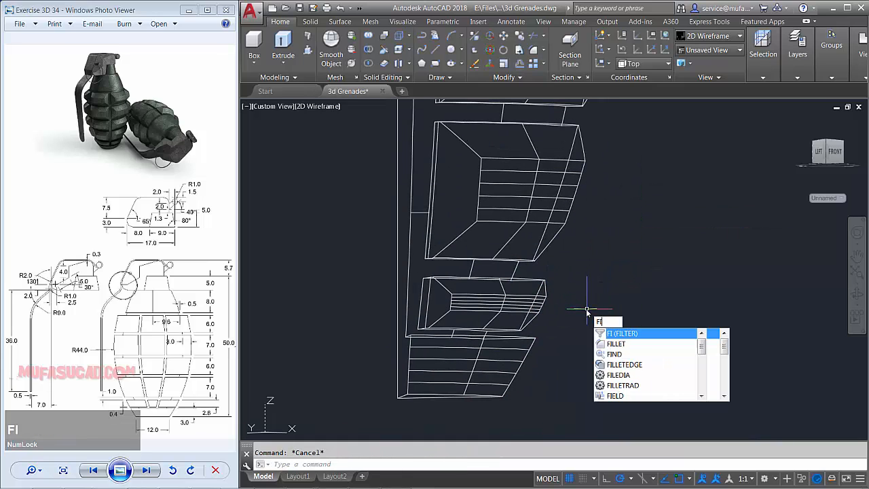
key("space")
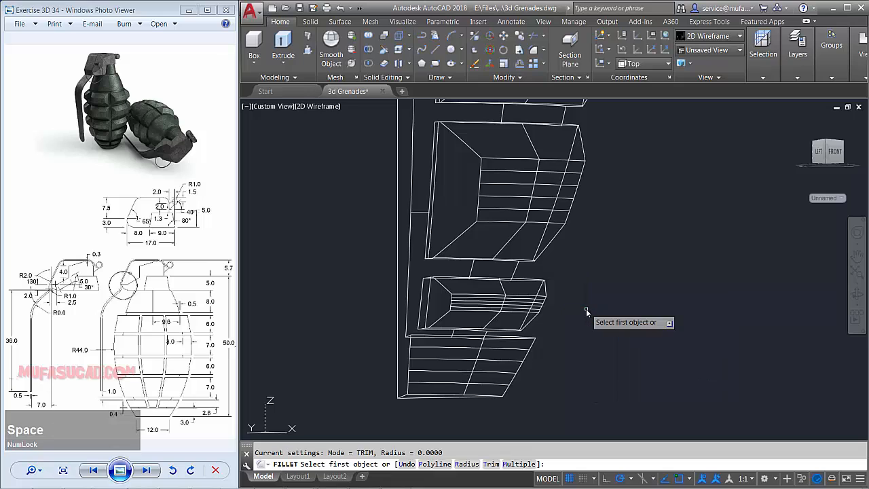
type("r")
key("space")
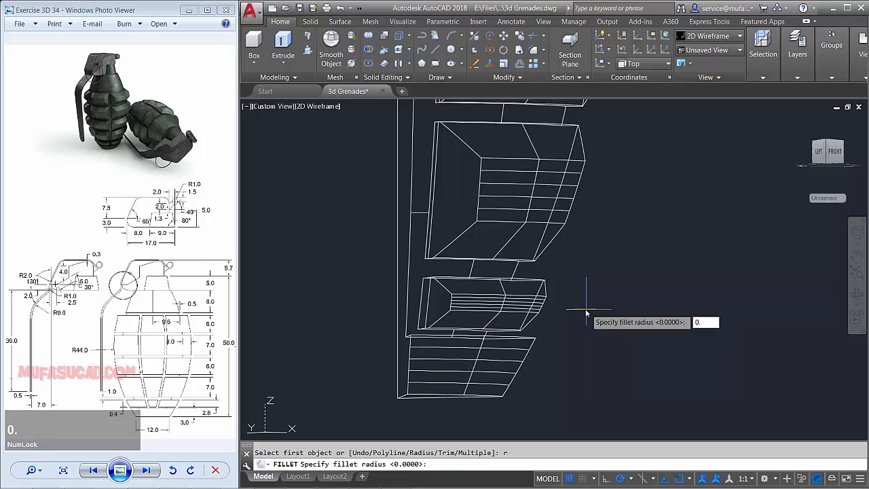
type("0.3")
key("space")
scroll(557, 318, "up", 1)
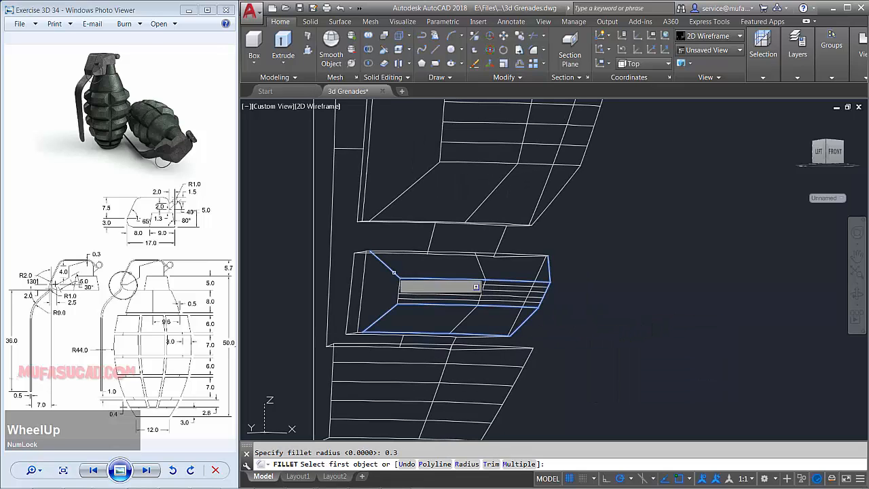
left_click(392, 270)
key("space")
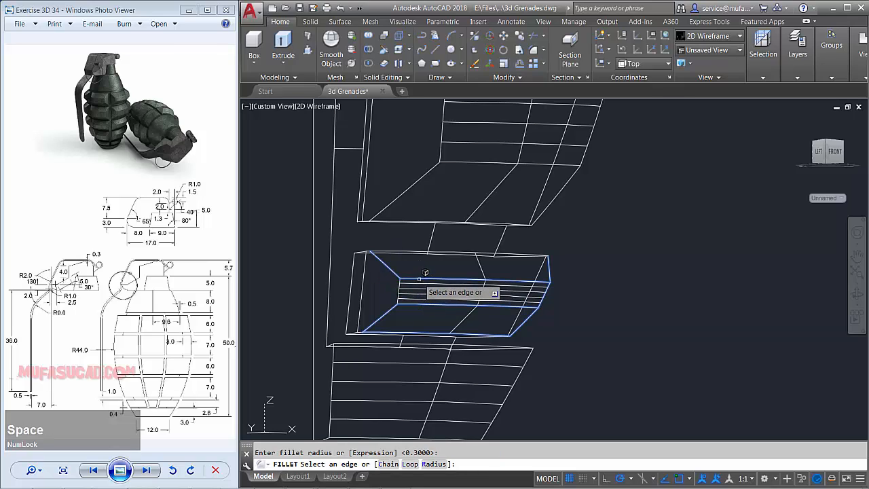
left_click(418, 278)
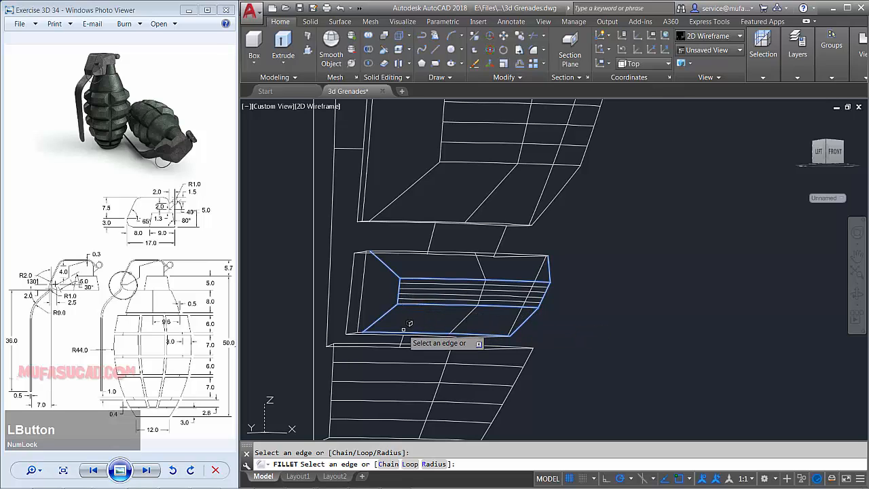
key("space")
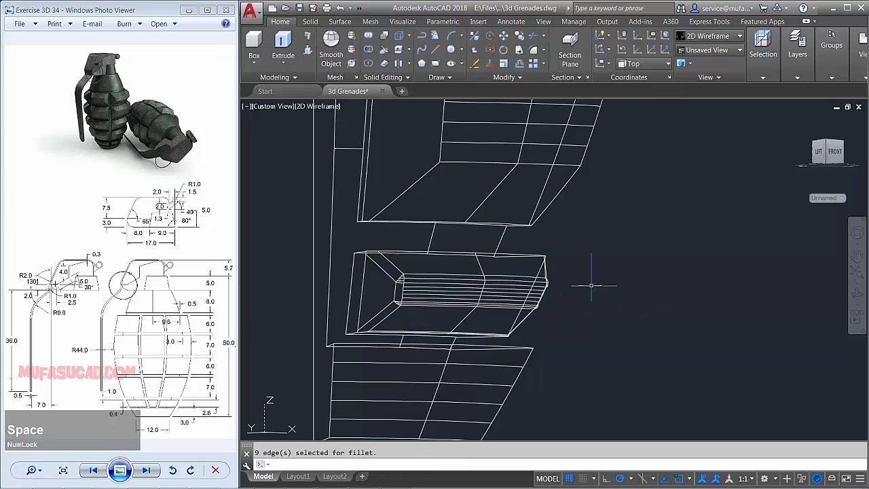
- Fillet the outer-face edges, sloped corner edges and lower outer edge of the fourth raised block from the top with radius 0.3
middle_click_drag(589, 279, 613, 306, "shift")
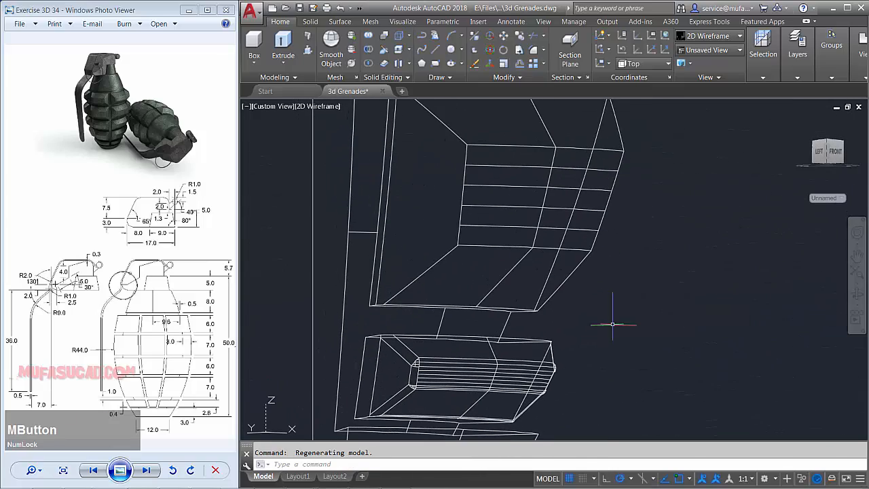
key("space")
middle_click_drag(607, 268, 518, 325, "shift")
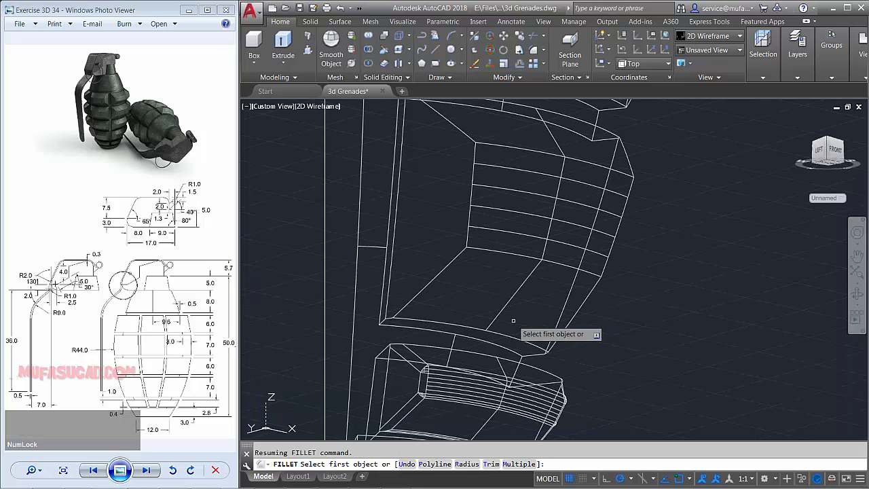
left_click(515, 337)
key("space")
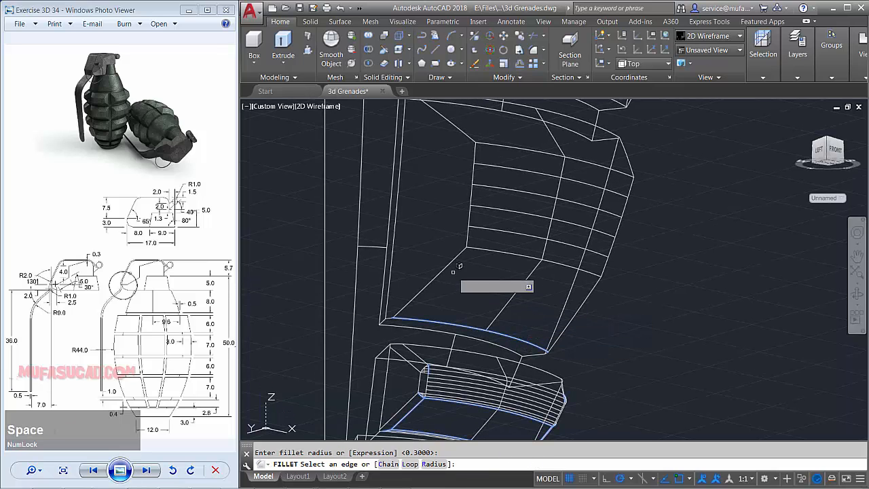
left_click(454, 260)
left_click(488, 249)
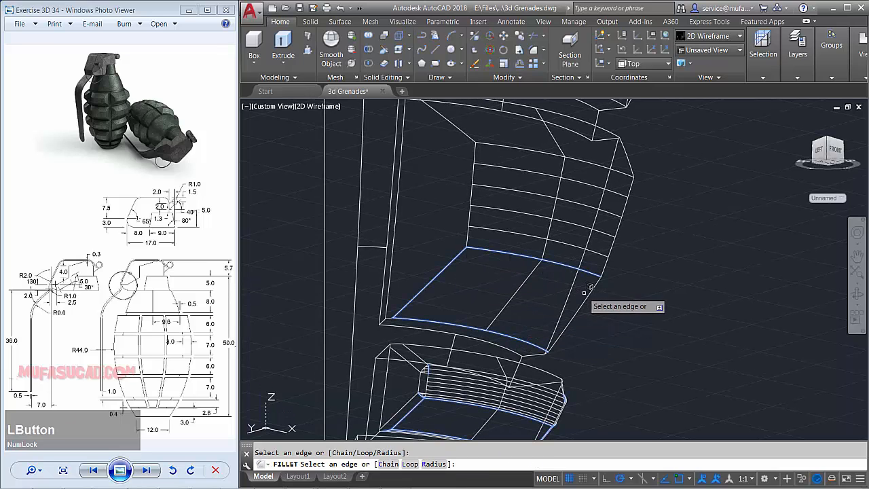
left_click(623, 171)
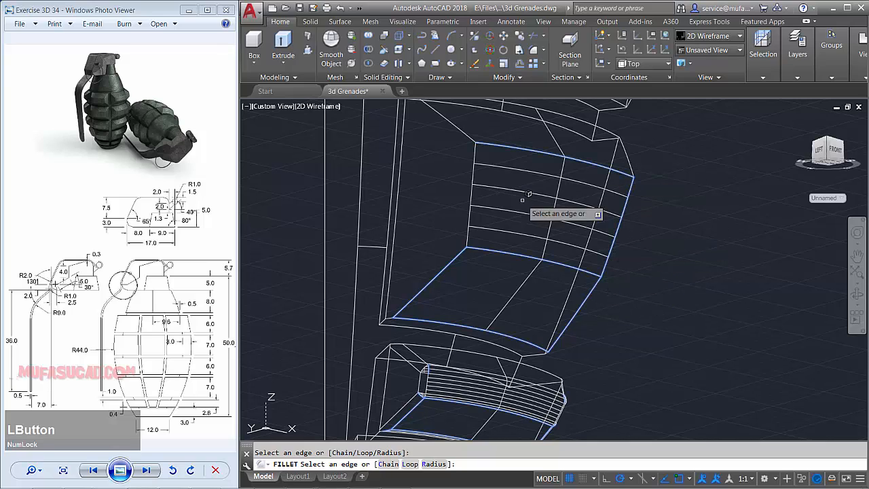
left_click(473, 163)
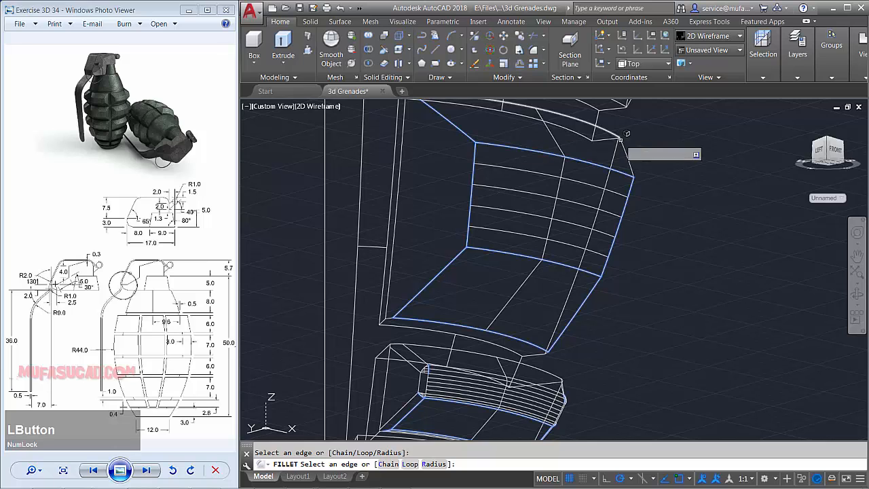
key("space")
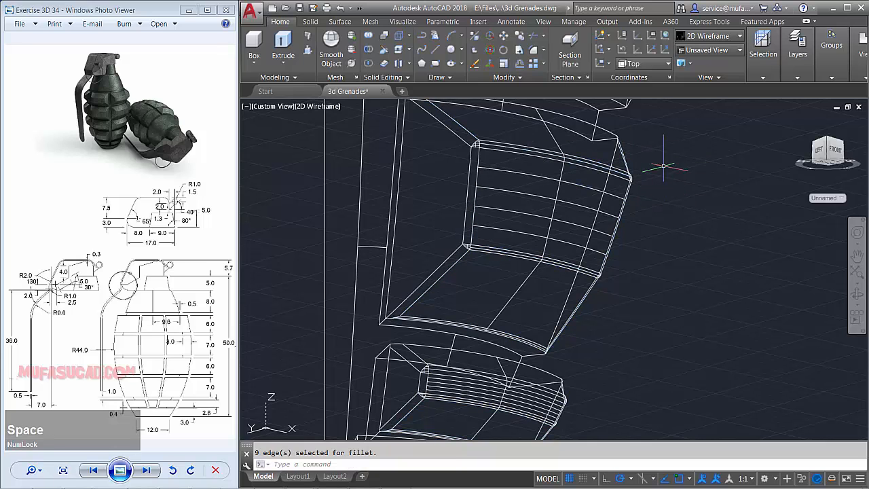
- Fillet the outer-face edges, sloped corner edges and lower outer edge of the third raised block from the top with radius 0.3
middle_click_drag(663, 166, 642, 355)
key("space")
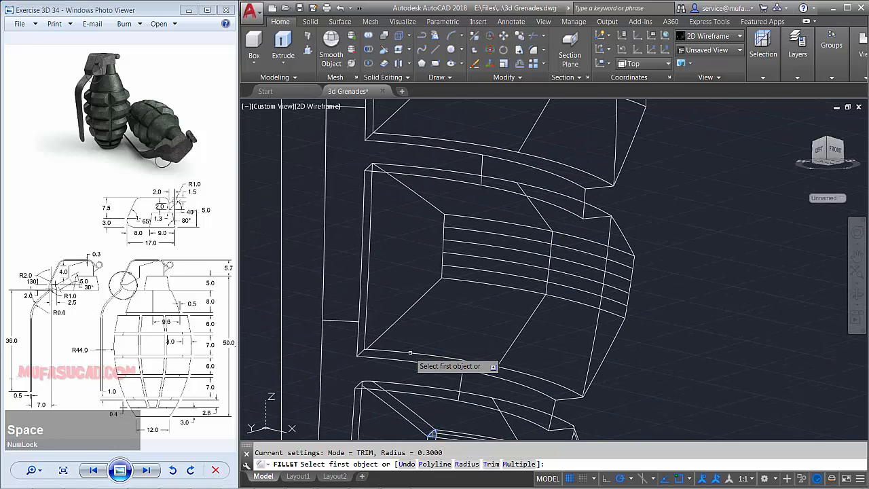
left_click(410, 353)
key("space")
left_click(467, 281)
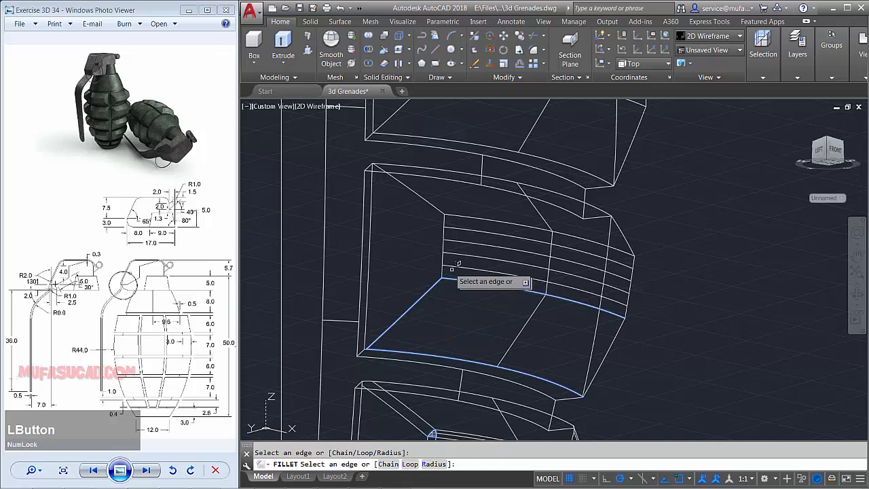
left_click(443, 264)
left_click(435, 202)
left_click(479, 222)
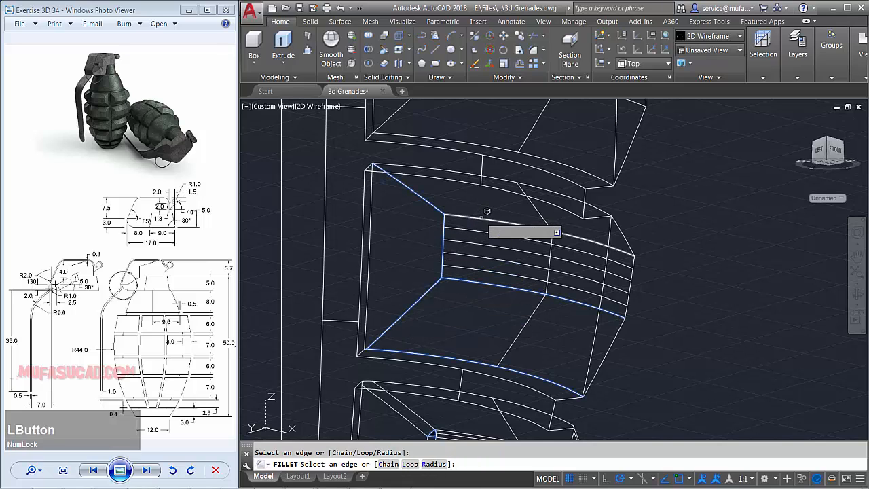
left_click(633, 274)
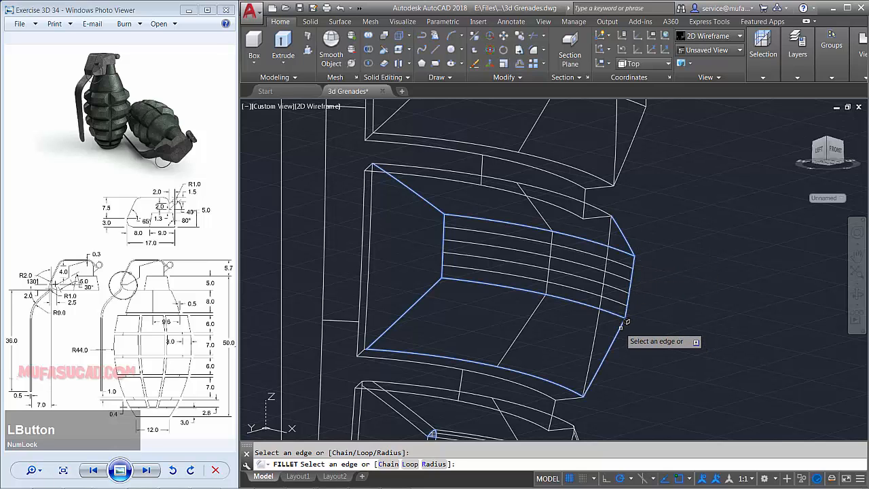
key("space")
- Fillet eight chamfer edges of the second raised block from the top with radius 0.3, leaving out the outer face's lower edge
scroll(659, 294, "down", 3)
middle_click_drag(661, 266, 627, 371)
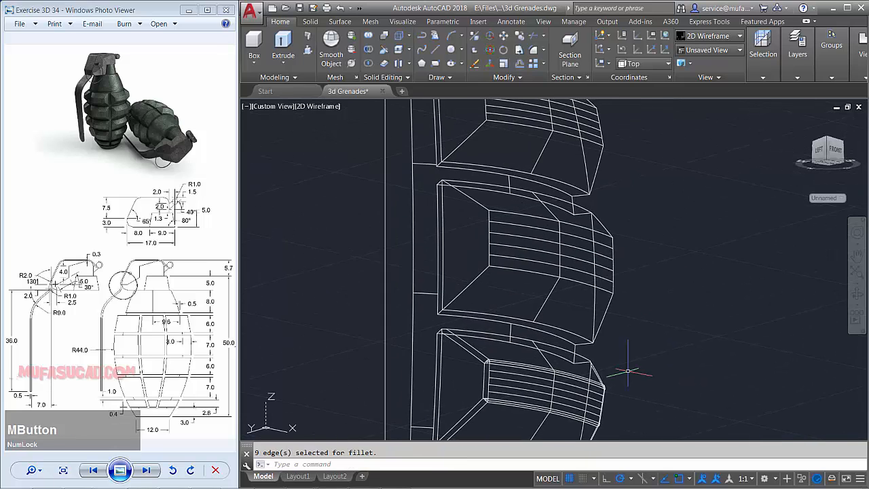
scroll(637, 285, "up", 2)
key("space")
left_click(383, 269)
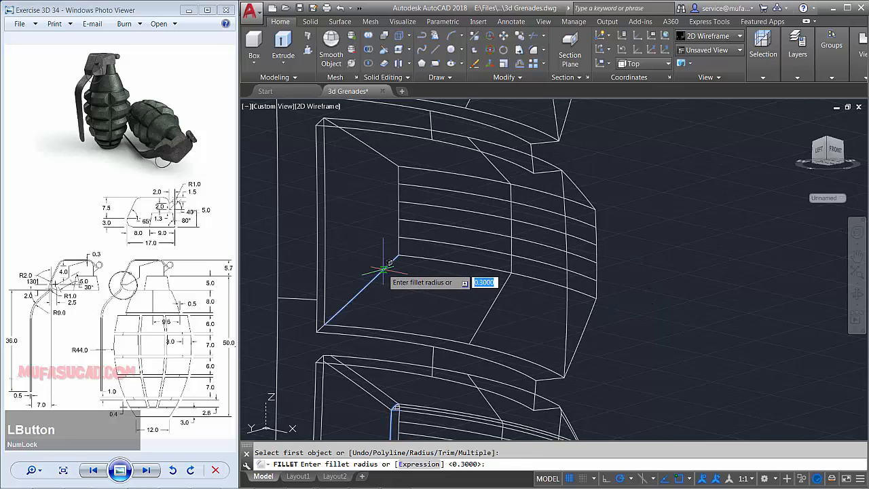
key("space")
left_click(393, 163)
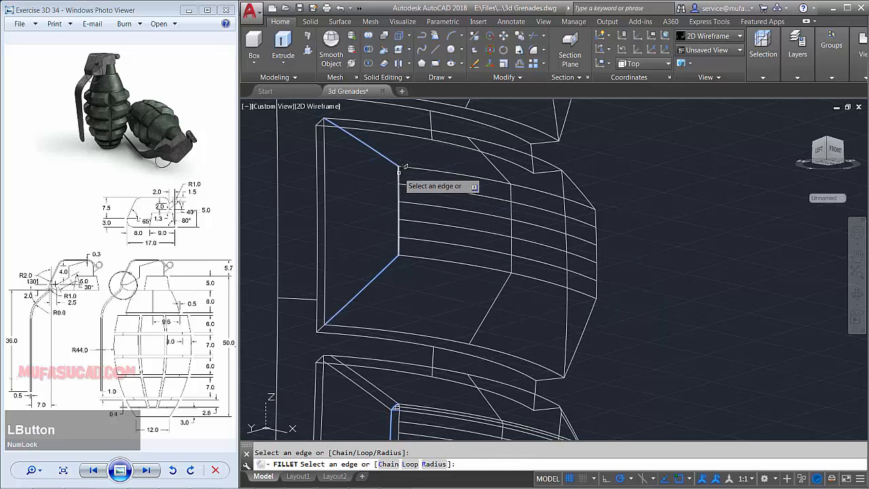
left_click(398, 170)
left_click(402, 167)
left_click(595, 215)
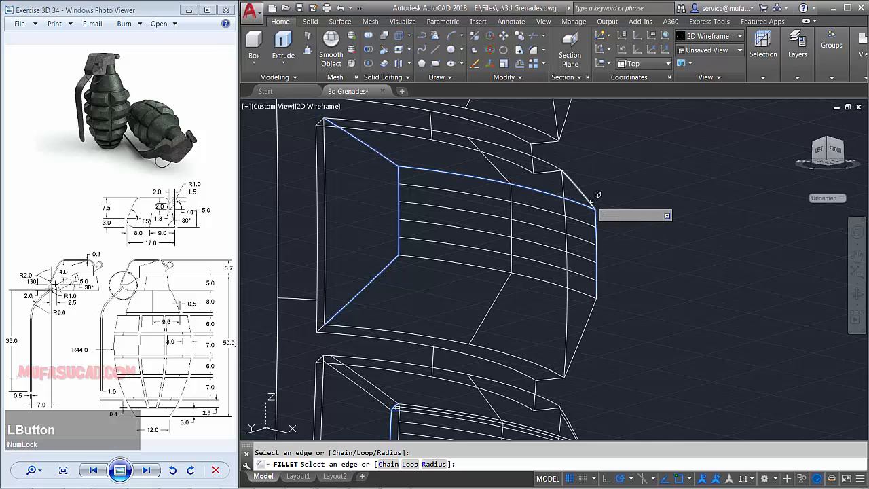
left_click(589, 201)
left_click(589, 314)
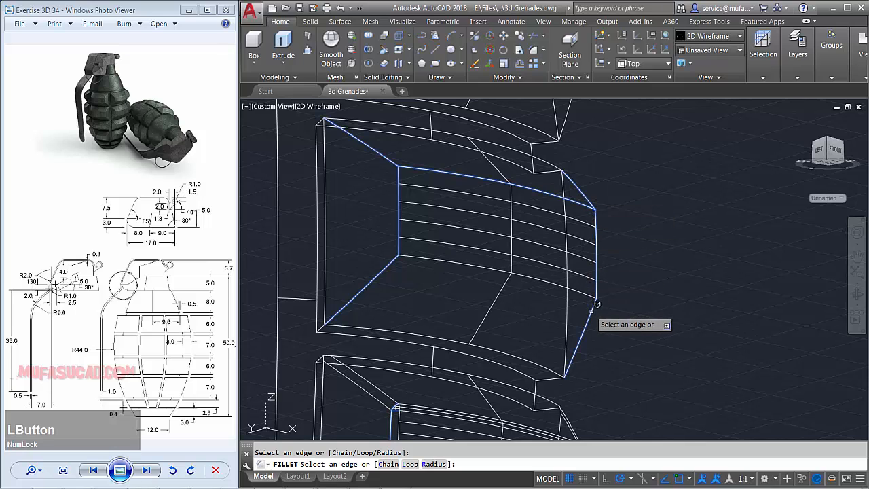
key("space")
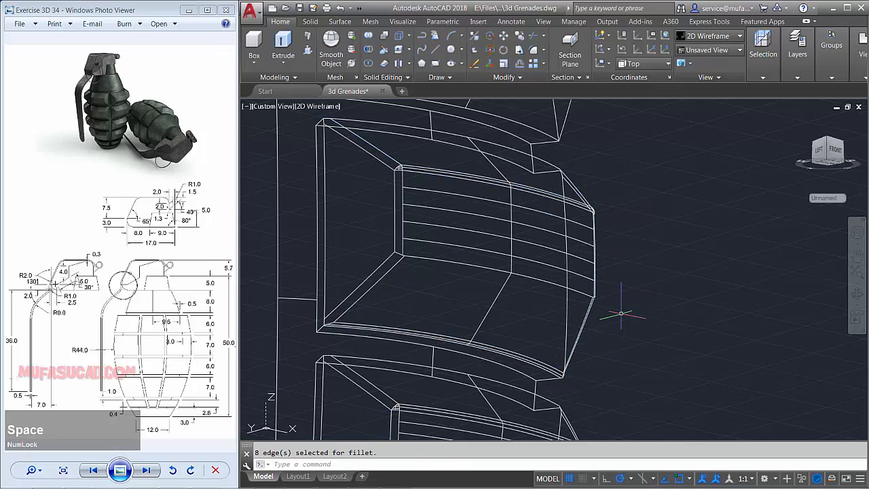
- Fillet the outer-face edges, sloped corner edges and lower outer edge of the topmost raised block with radius 0.3
scroll(613, 265, "down", 3)
middle_click_drag(613, 265, 597, 344)
scroll(613, 294, "up", 3)
key("space")
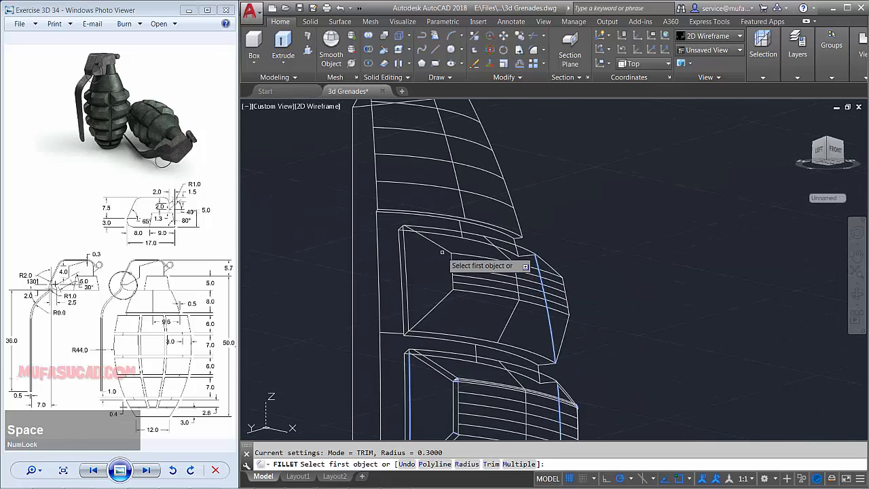
left_click(442, 246)
key("Return")
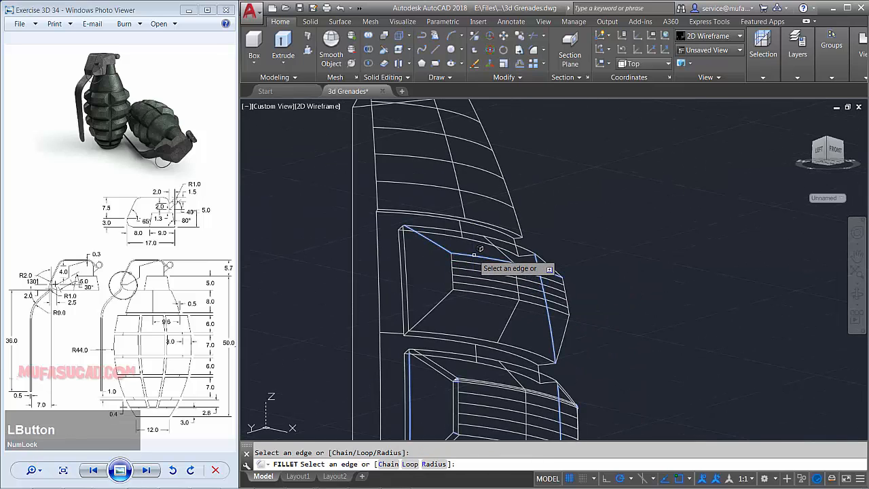
left_click(557, 271)
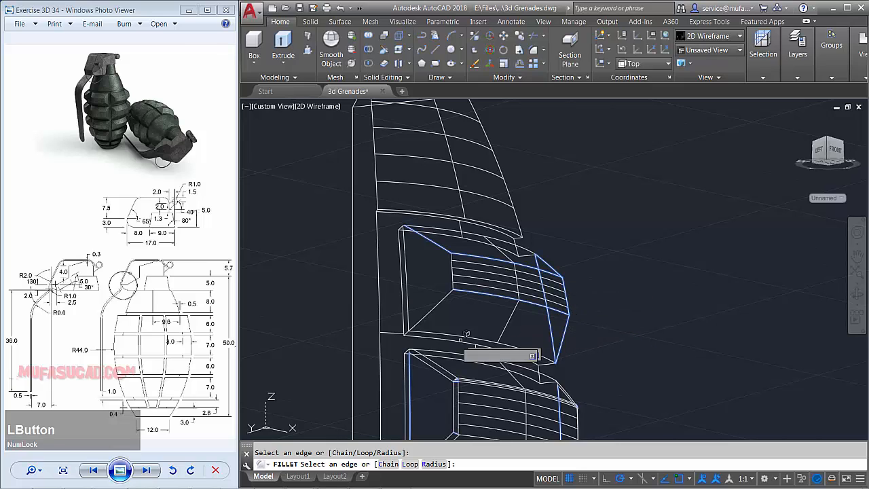
left_click(451, 335)
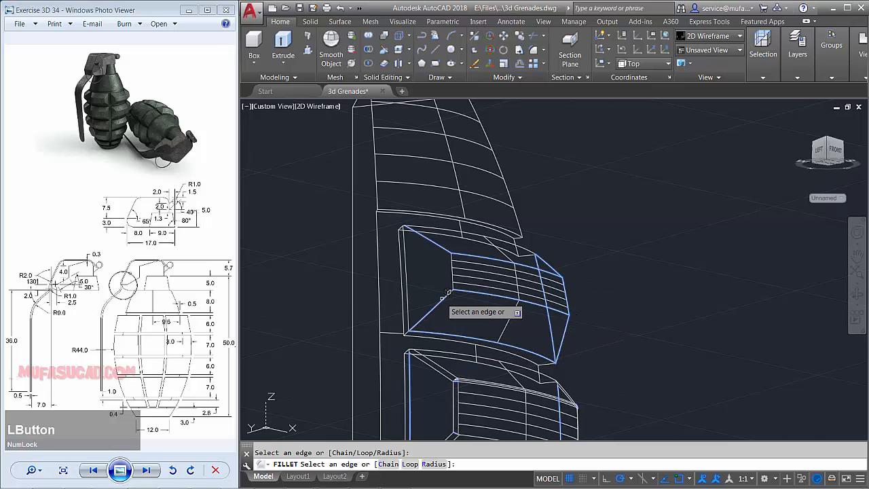
key("space")
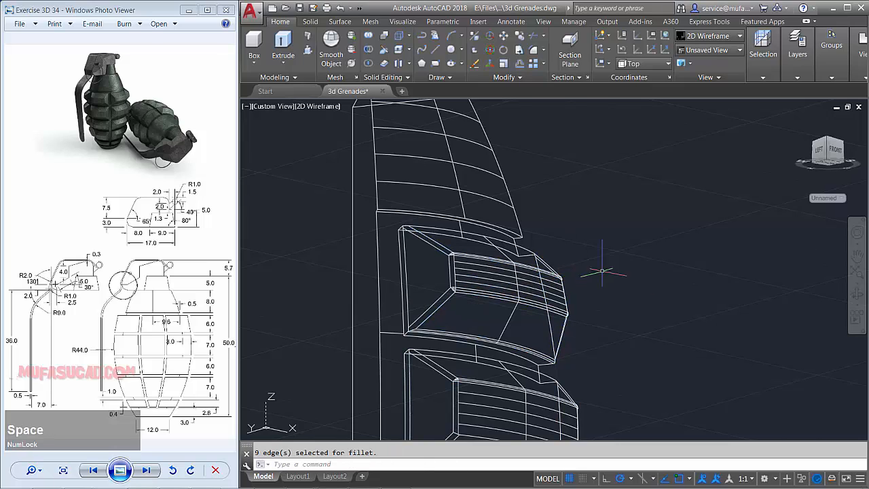
- Fillet the lower outer edge of the section above the blocks and the upper outer edge of the bottom section with radius 0.1
middle_click_drag(601, 271, 553, 273)
key("space")
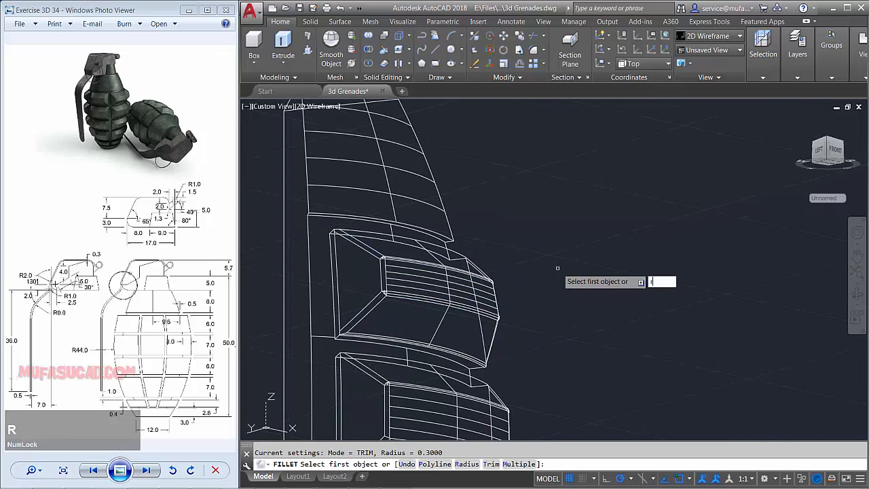
type("r")
key("space")
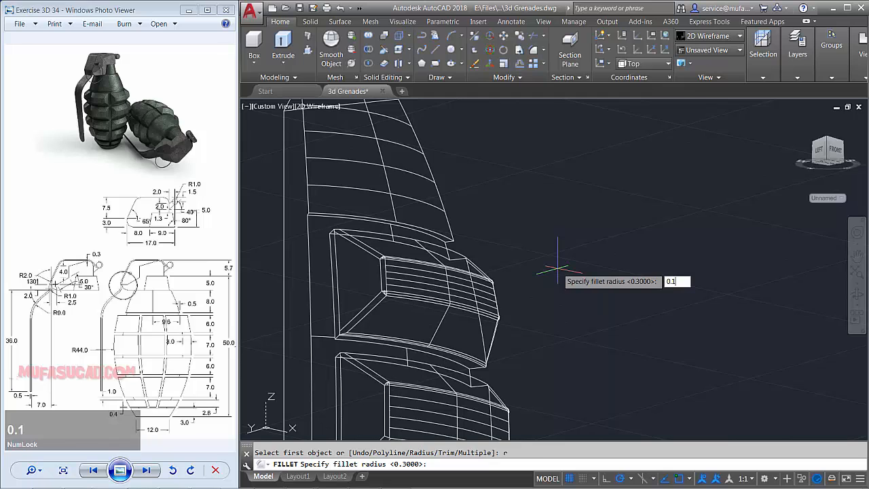
type("0.1")
key("space")
scroll(528, 271, "up", 4)
left_click(485, 256)
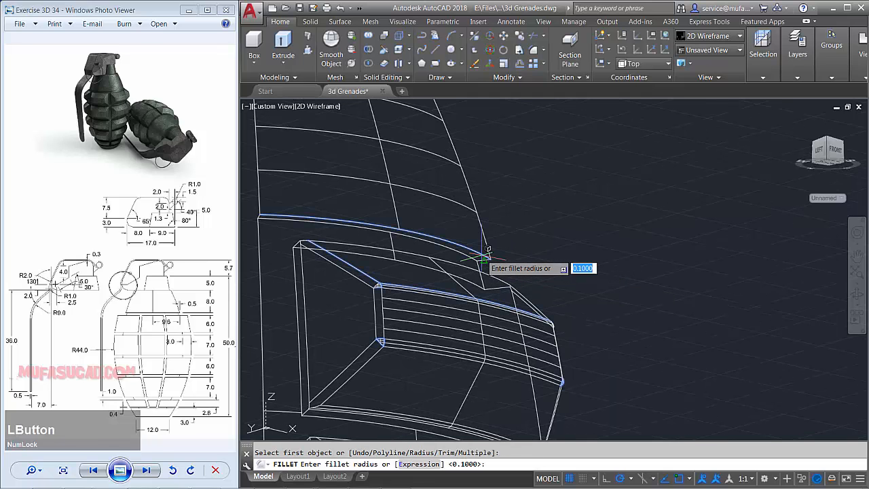
scroll(638, 350, "down", 5)
middle_click_drag(638, 351, 553, 291)
key("space")
scroll(490, 306, "up", 2)
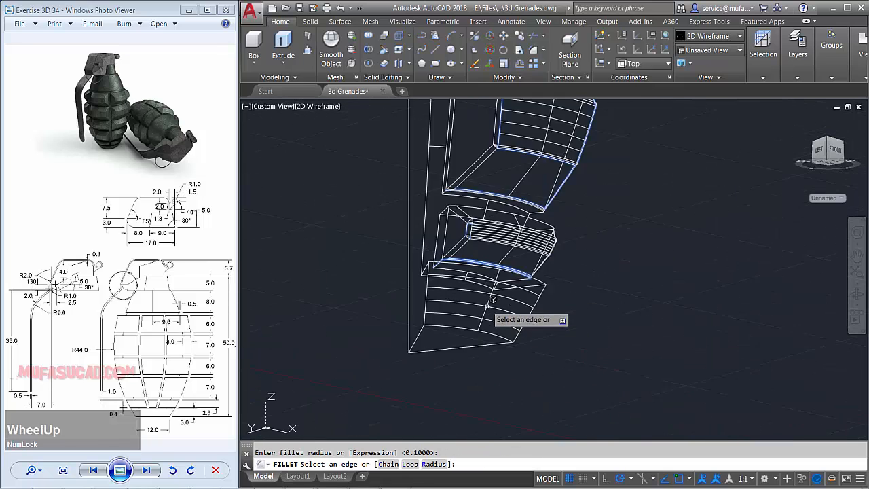
scroll(487, 305, "up", 2)
key("space")
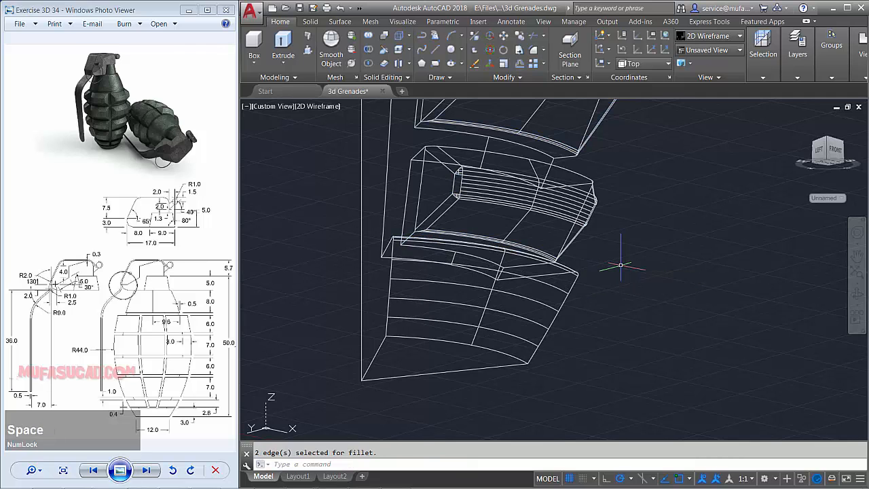
- Examine the filleted body segment from several sides in the Realistic visual style
scroll(620, 266, "down", 6)
middle_click_drag(635, 262, 578, 373)
scroll(646, 248, "down", 3)
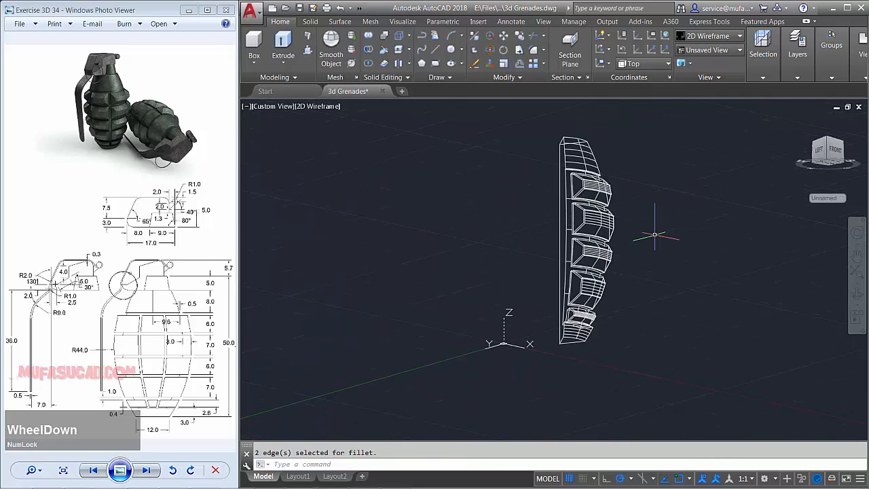
left_click(662, 129)
left_click(603, 200)
key("Escape")
middle_click_drag(616, 265, 594, 287)
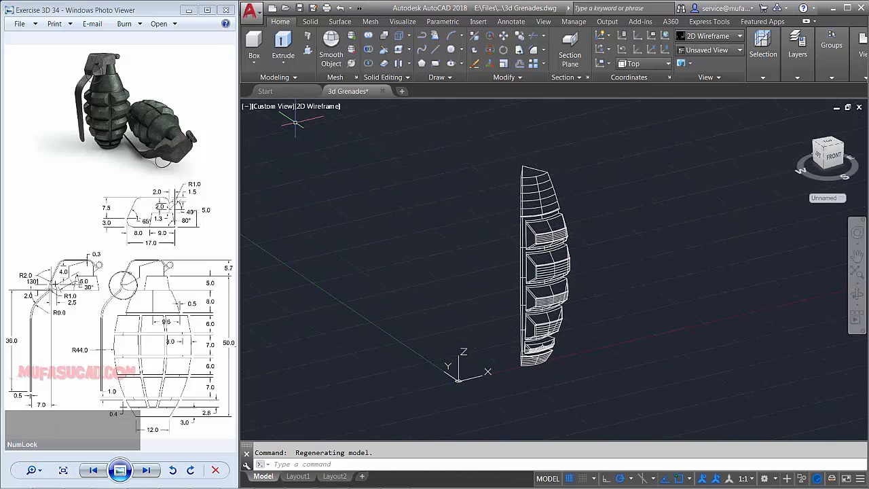
left_click(313, 106)
left_click(342, 168)
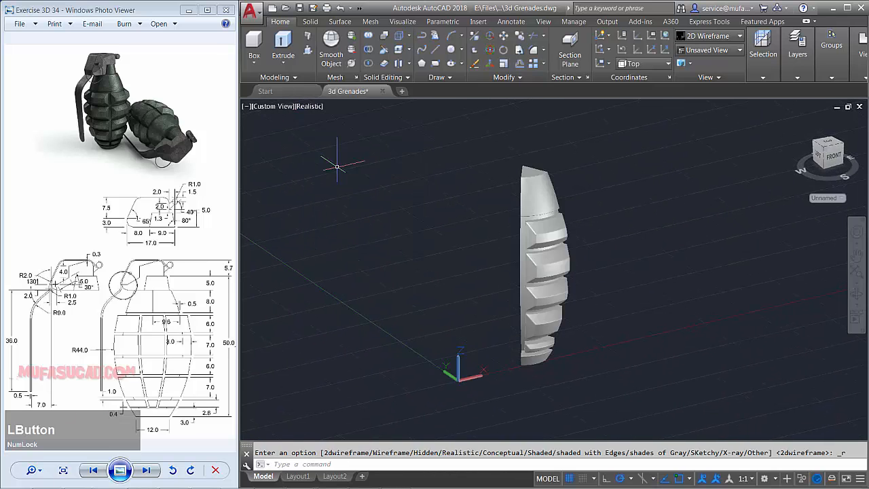
middle_click_drag(551, 245, 473, 254, "shift")
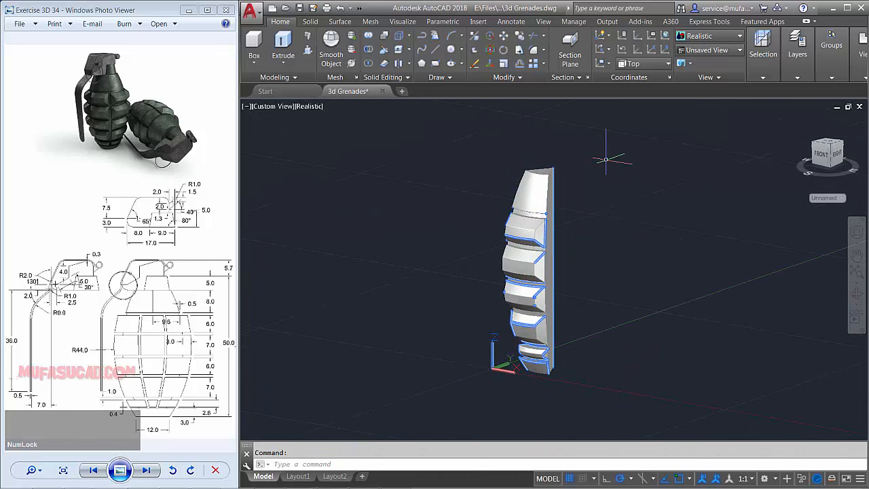
left_click(608, 150)
key("Escape")
middle_click_drag(582, 290, 574, 289)
scroll(524, 249, "up", 3)
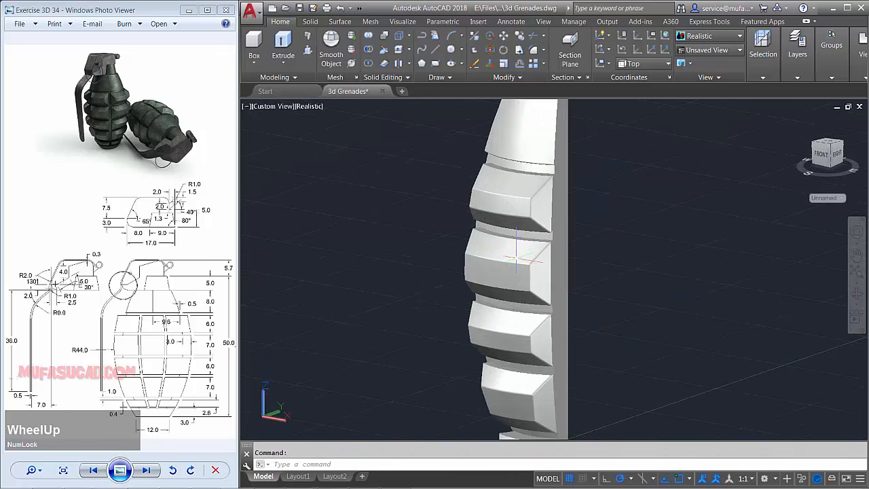
scroll(576, 322, "down", 2)
middle_click_drag(574, 325, 559, 306)
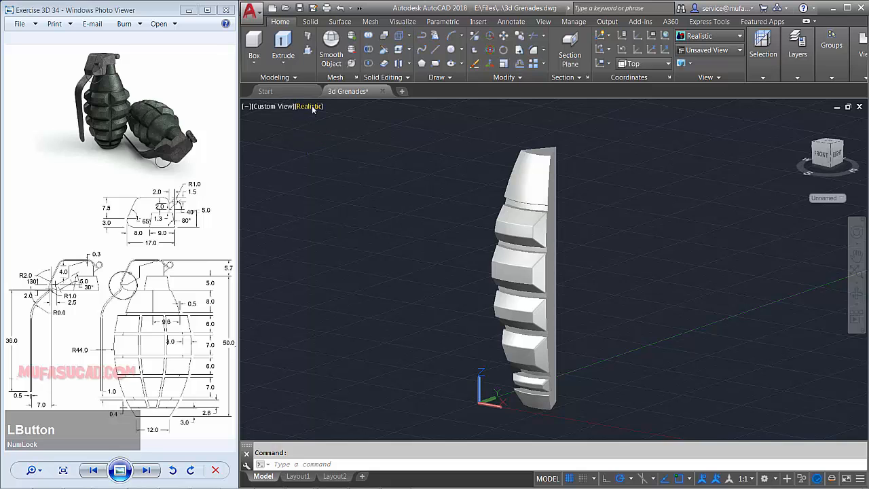
- Restore the 2D Wireframe visual style and switch to the top view of the segment
left_click(313, 107)
left_click(322, 130)
left_click(271, 107)
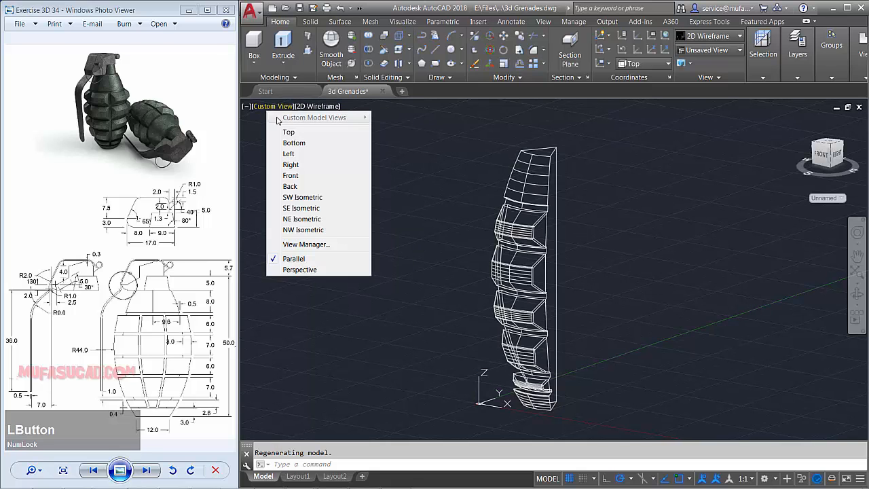
left_click(288, 132)
scroll(475, 231, "down", 3)
middle_click_drag(491, 224, 488, 278)
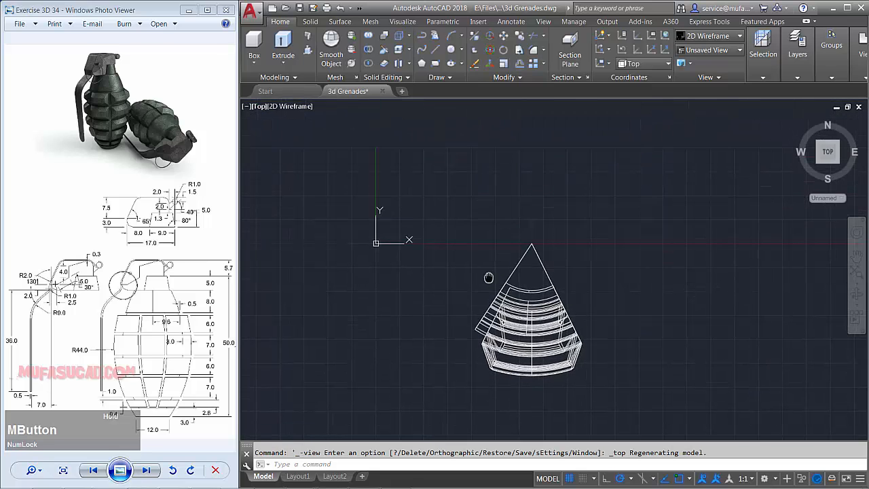
- Create an associative polar array of the segment around its pointed inner tip, with 6 items filling 360 degrees
type("y")
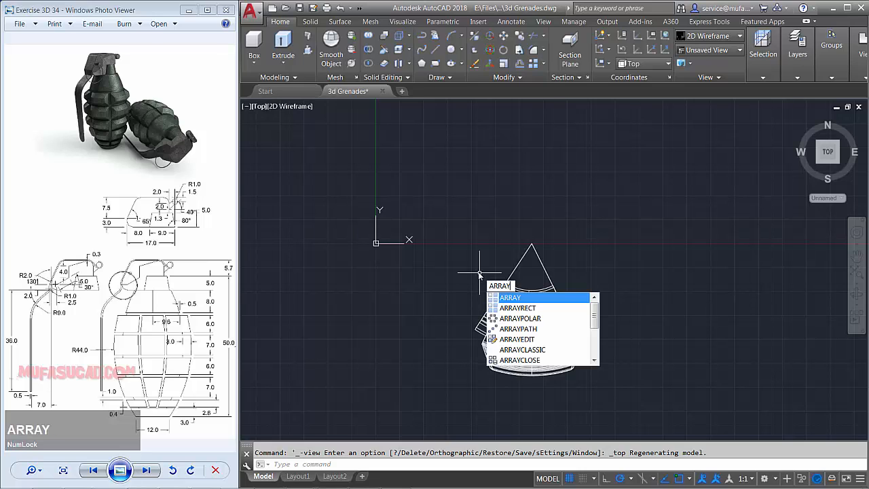
key("space")
left_click(575, 254)
left_click(517, 321)
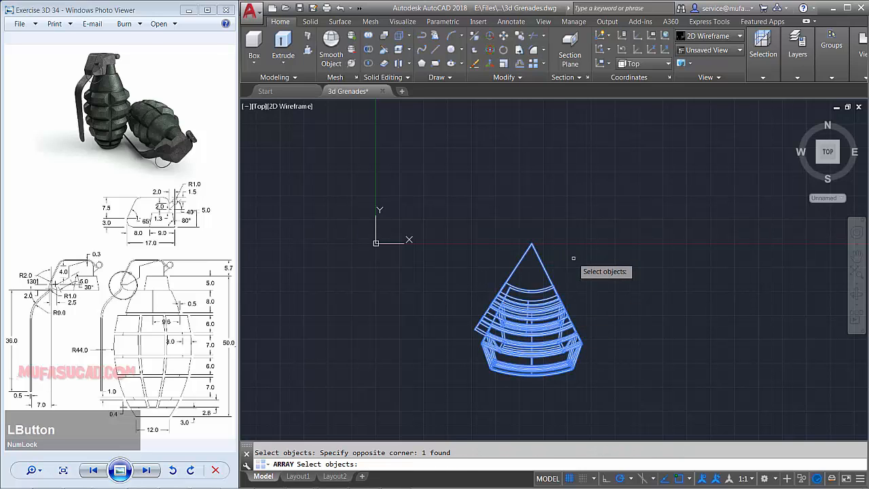
key("space")
left_click(604, 310)
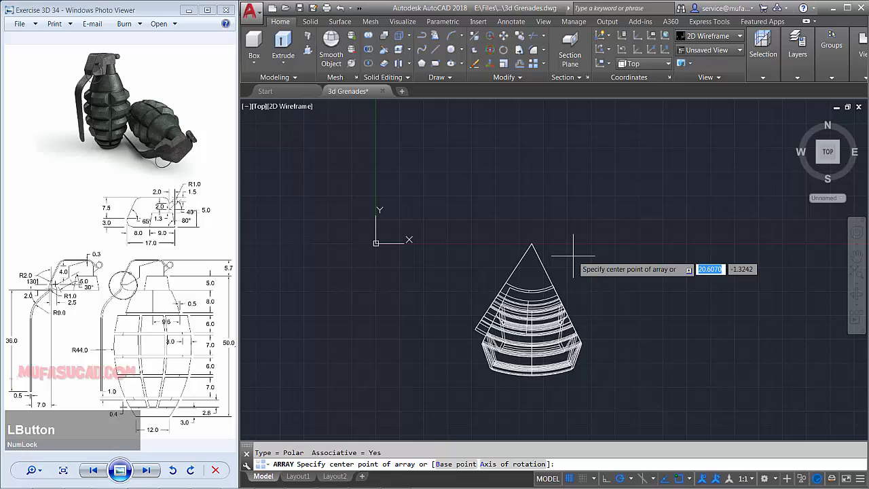
left_click(531, 243)
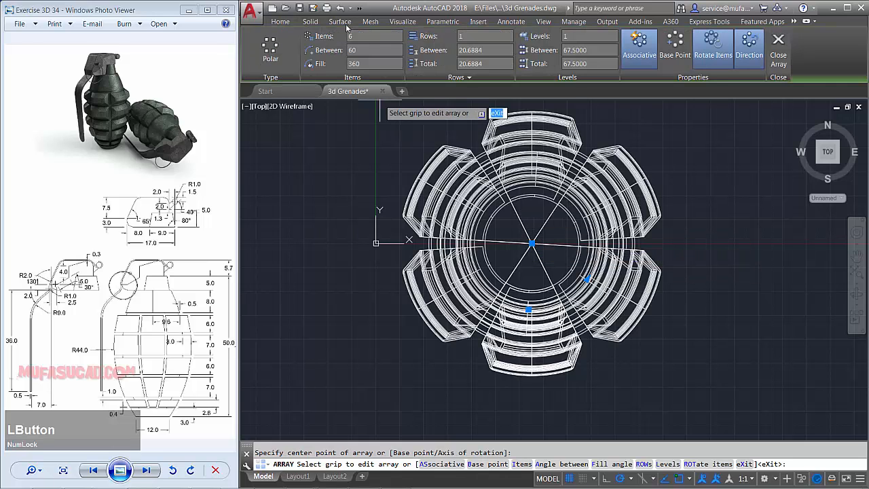
left_click(777, 54)
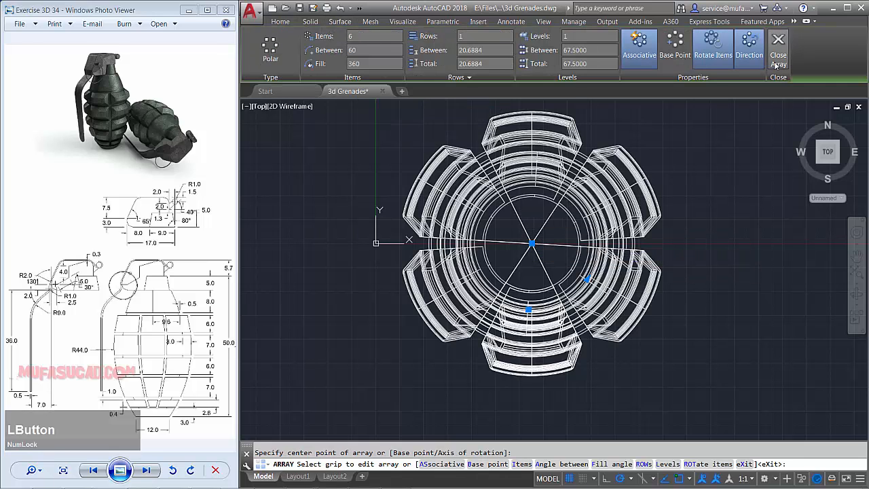
- Explode the polar array into separate body segments
type("e")
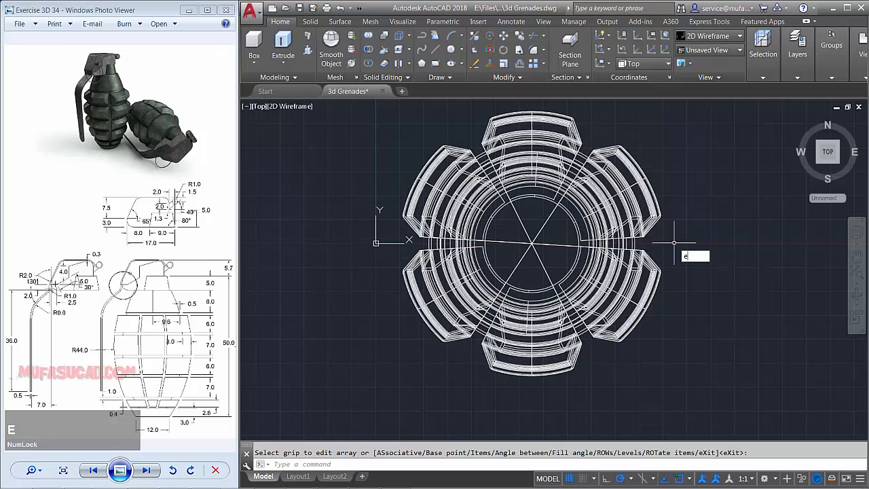
type("x")
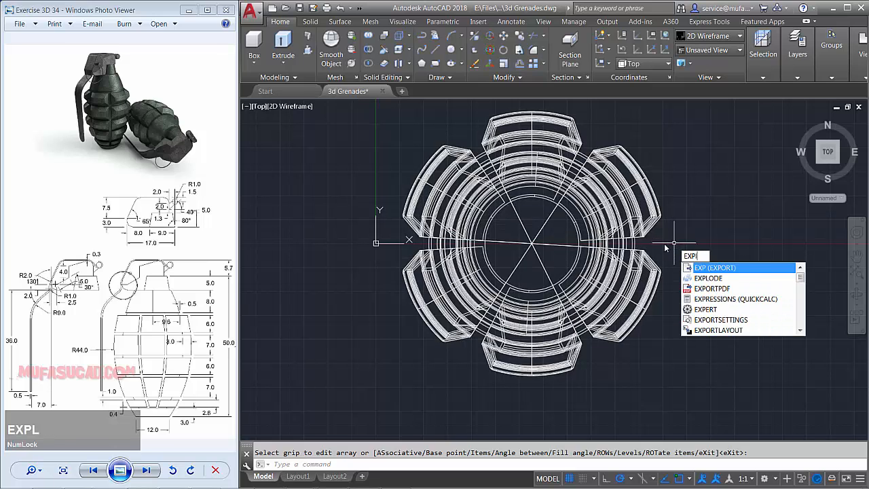
type("l")
key("Return")
left_click(664, 197)
left_click(562, 251)
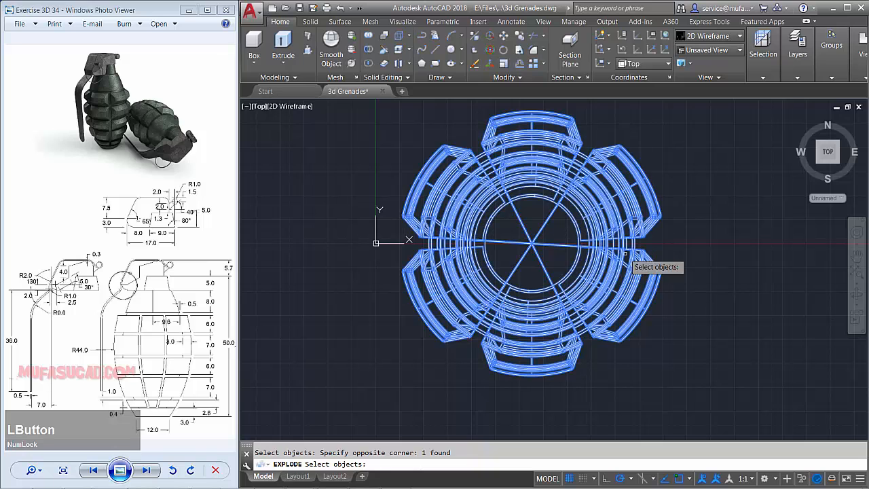
key("space")
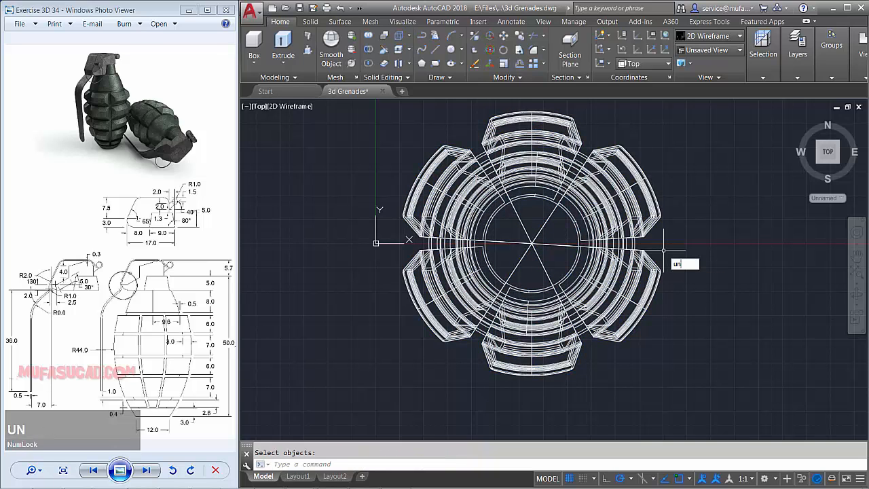
- Union all six body segments into a single solid and orbit to a 3D view of it
key("space")
left_click(694, 131)
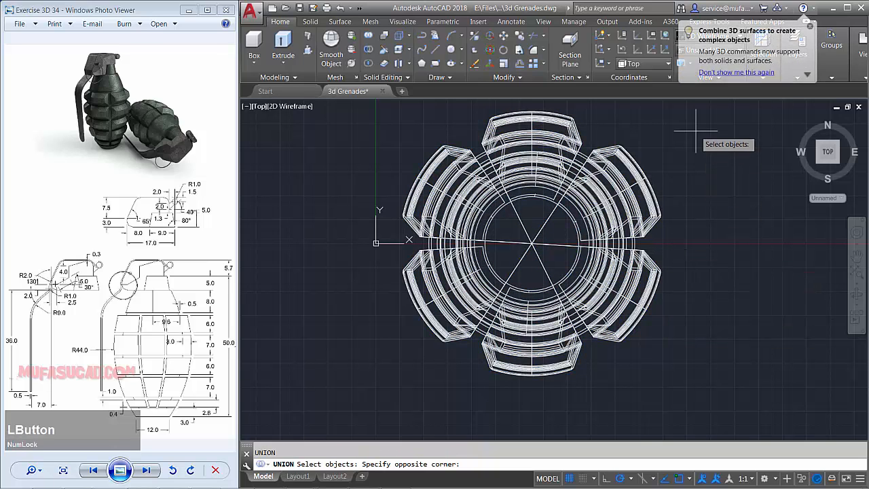
left_click(475, 304)
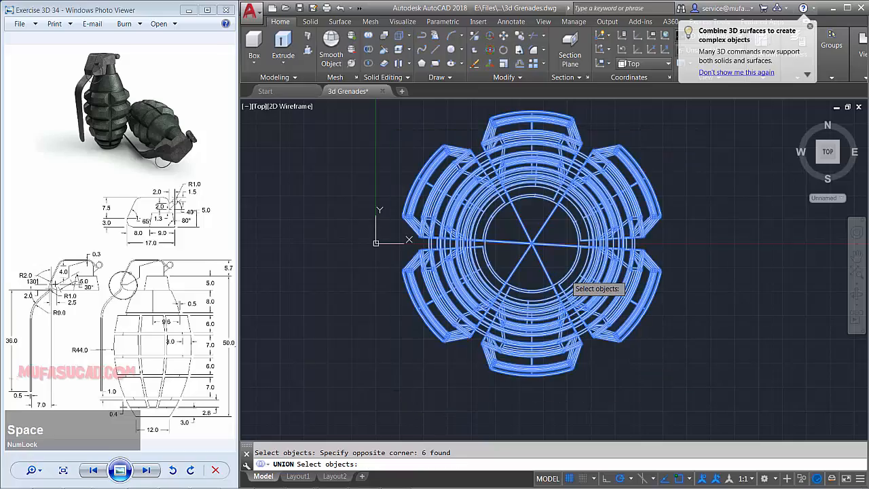
key("space")
middle_click_drag(546, 250, 510, 225, "shift")
scroll(481, 147, "down", 4)
scroll(501, 219, "up", 2)
double_click(418, 222)
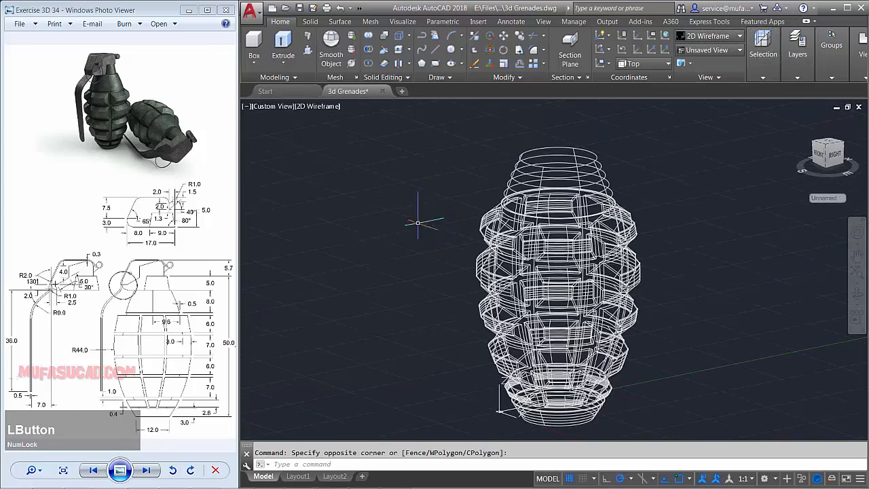
- In the front view, draw a 9-unit horizontal line in the empty space to the right of the grenade body
left_click(261, 106)
left_click(285, 176)
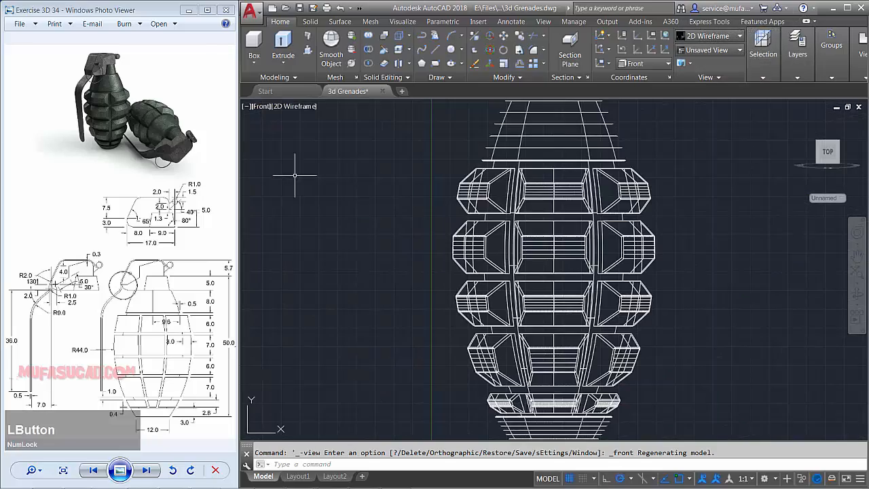
scroll(563, 239, "down", 2)
middle_click_drag(563, 239, 477, 284)
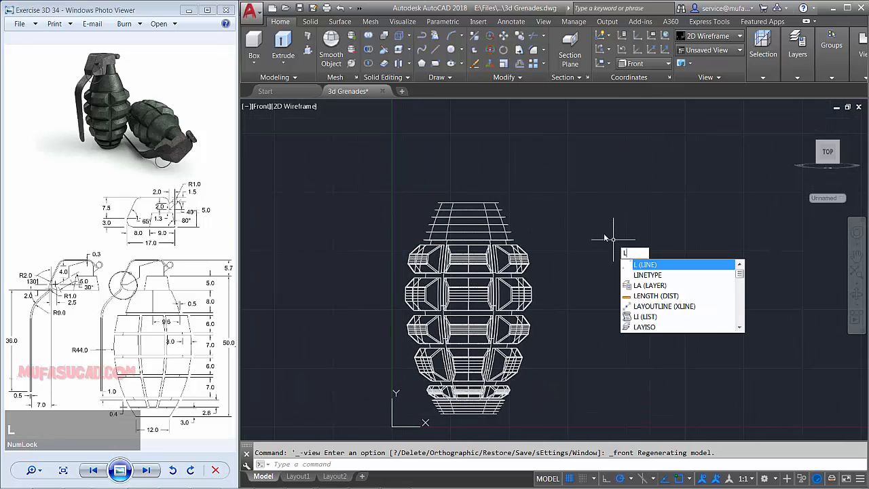
key("space")
middle_click_drag(651, 209, 613, 237)
left_click(633, 231)
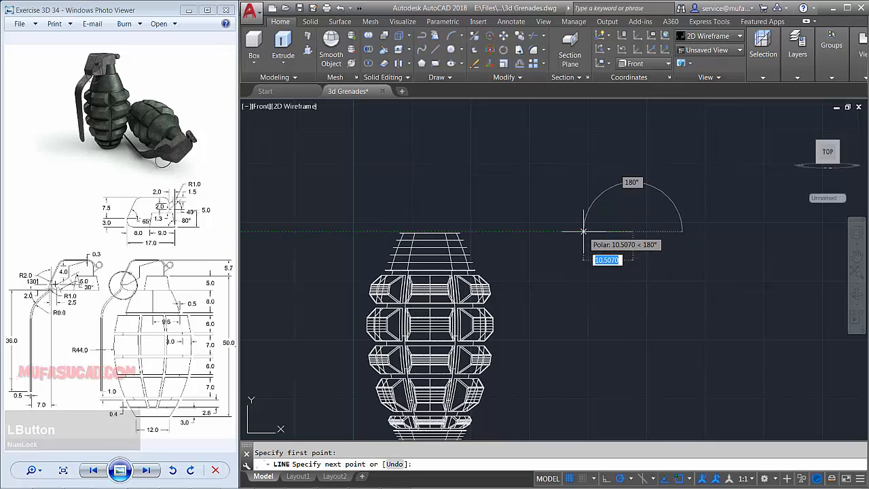
type("9")
key("space")
key("space")
- Draw a vertical line upward from the right end of the 9-unit line
key("space")
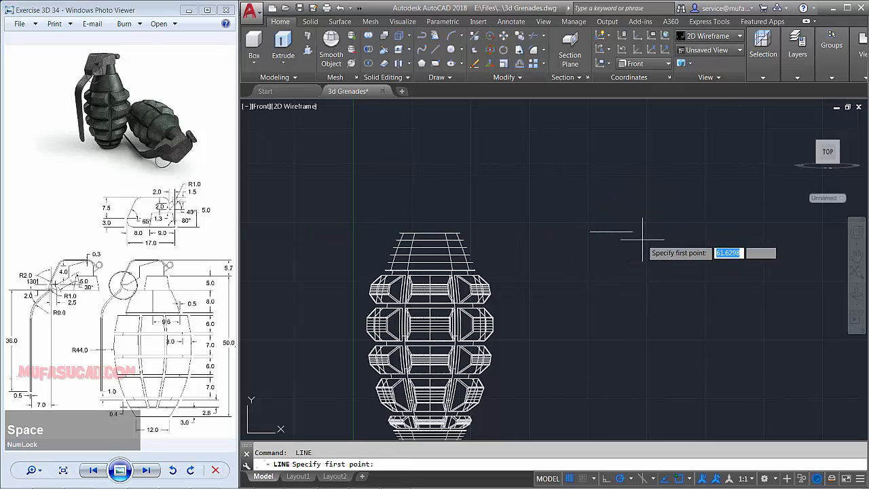
left_click(633, 231)
left_click(632, 126)
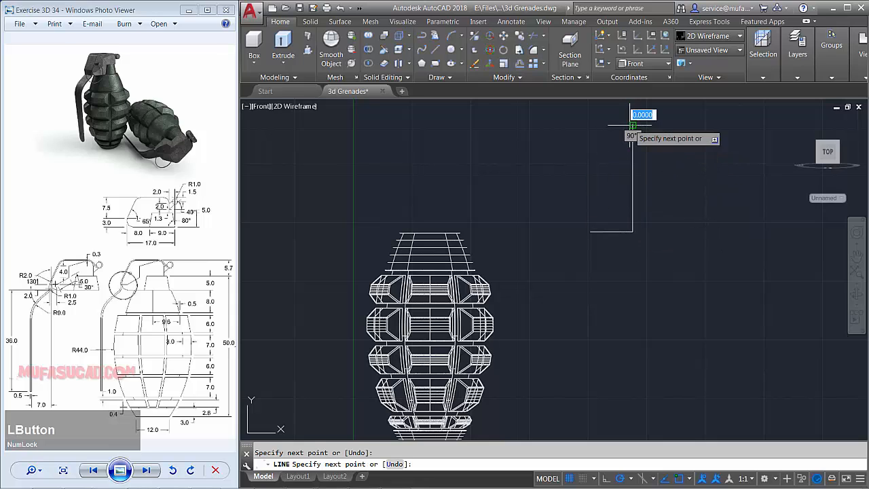
key("space")
- Rotate the vertical line by 10 degrees about its lower endpoint
type("ro")
key("space")
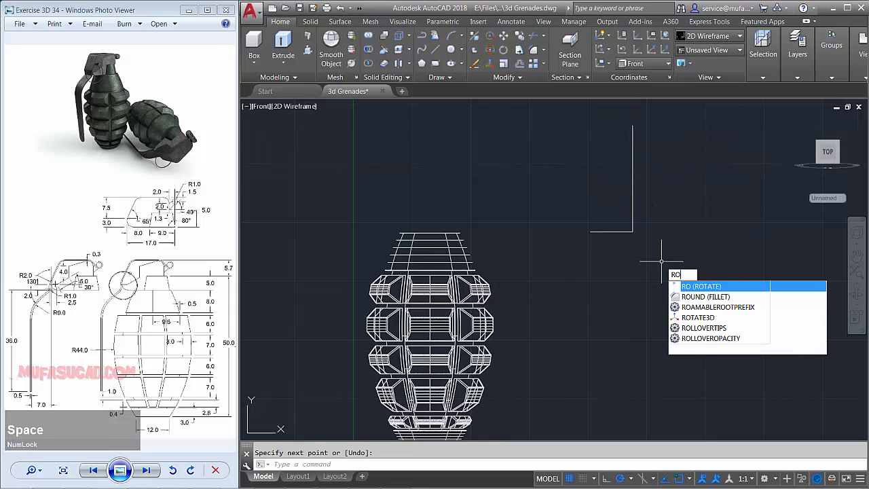
left_click(660, 178)
left_click(614, 205)
key("space")
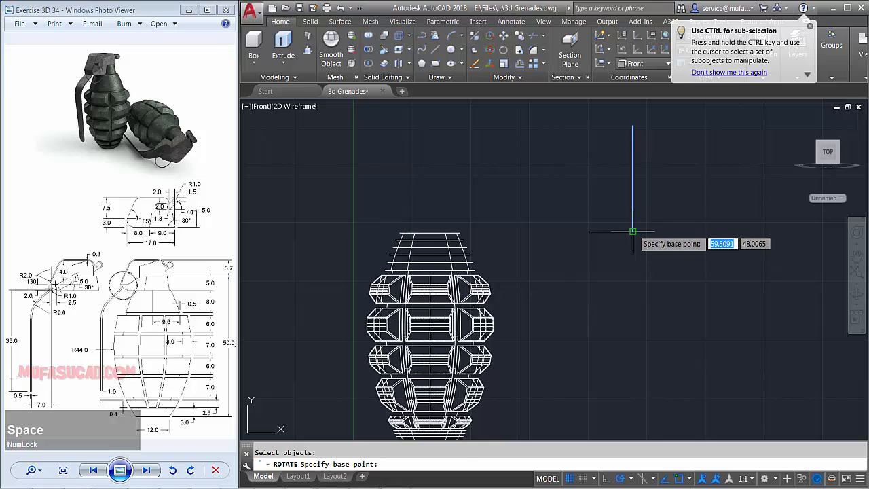
left_click(633, 231)
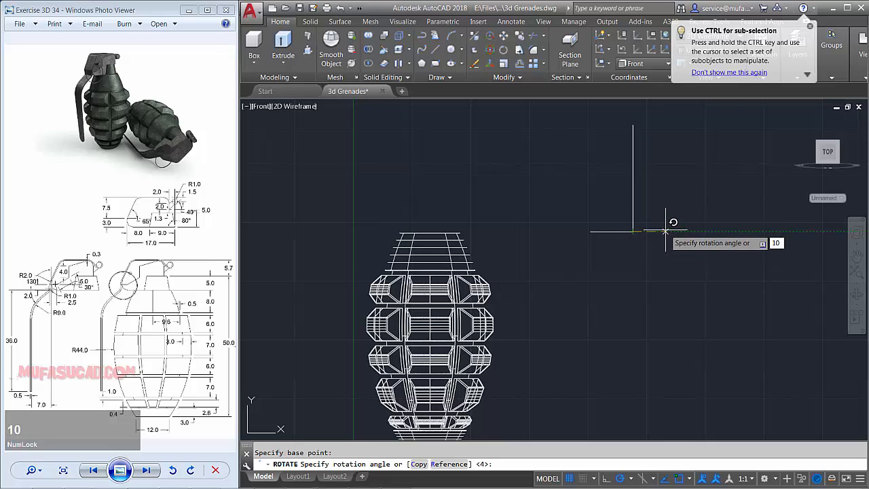
key("space")
- Mirror the slanted line about a vertical axis through the base line's midpoint, keeping the original
middle_click_drag(634, 213, 633, 248)
type("MI")
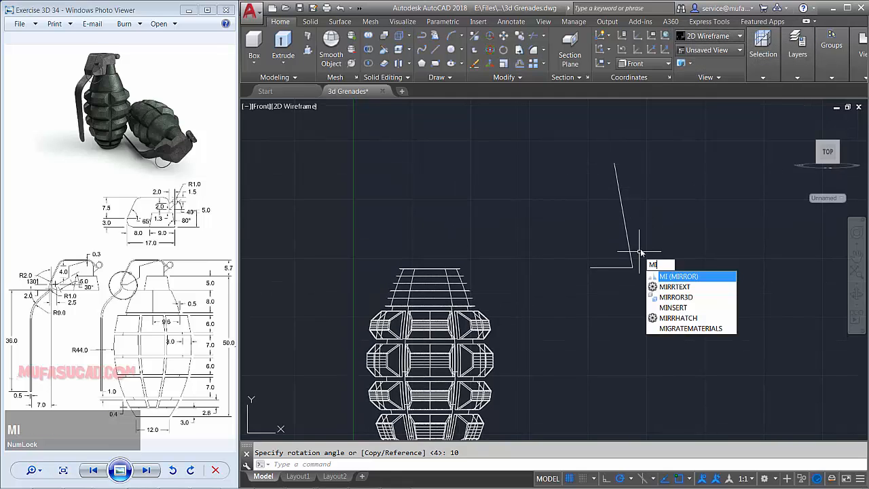
key("space")
left_click(659, 212)
left_click(617, 237)
key("space")
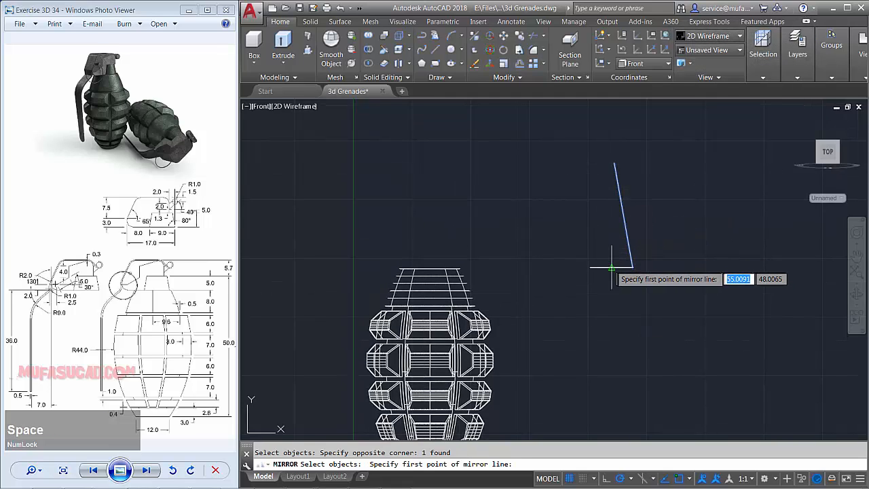
left_click(612, 268)
left_click(611, 248)
key("space")
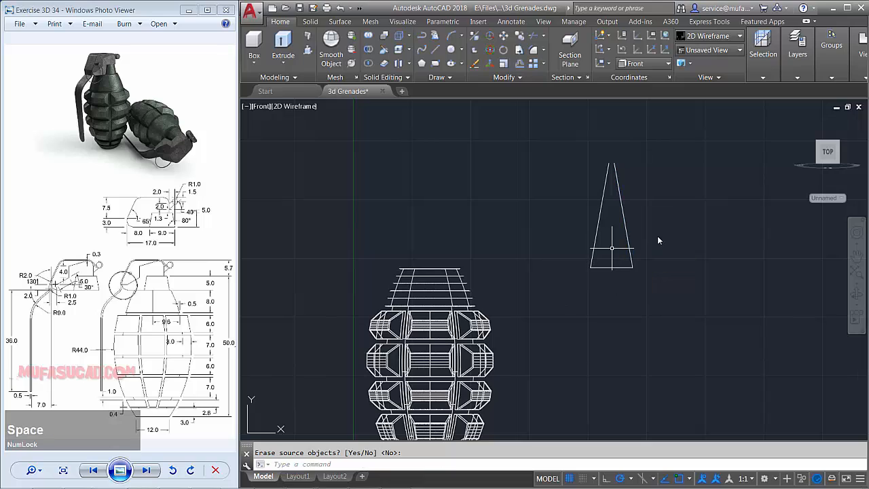
- Draw a horizontal line across both slanted lines, starting 5 units above the base line's right endpoint
type("l")
key("space")
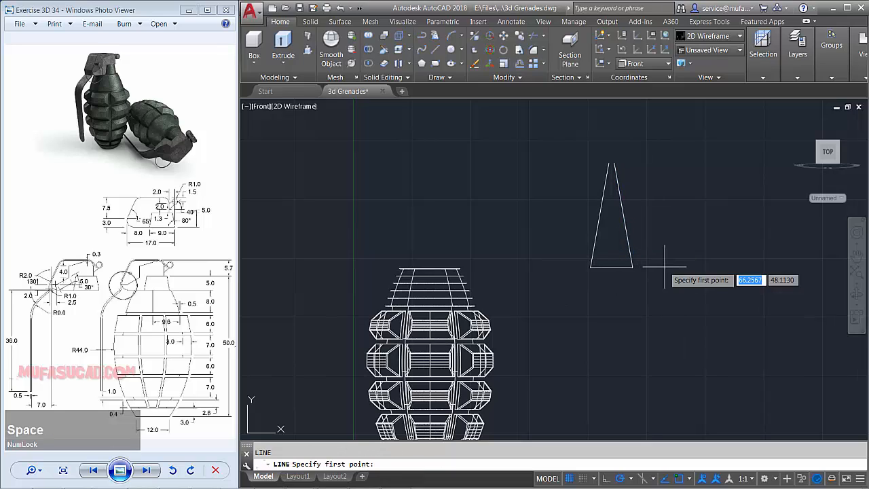
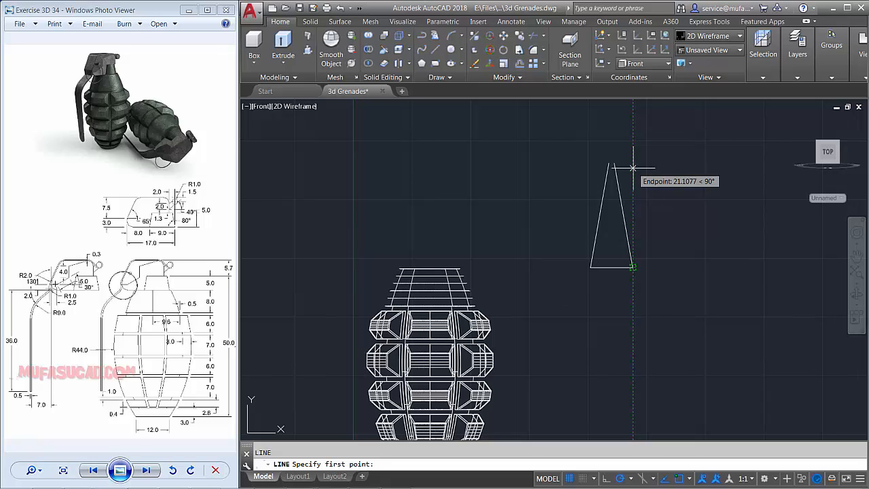
type("5")
key("space")
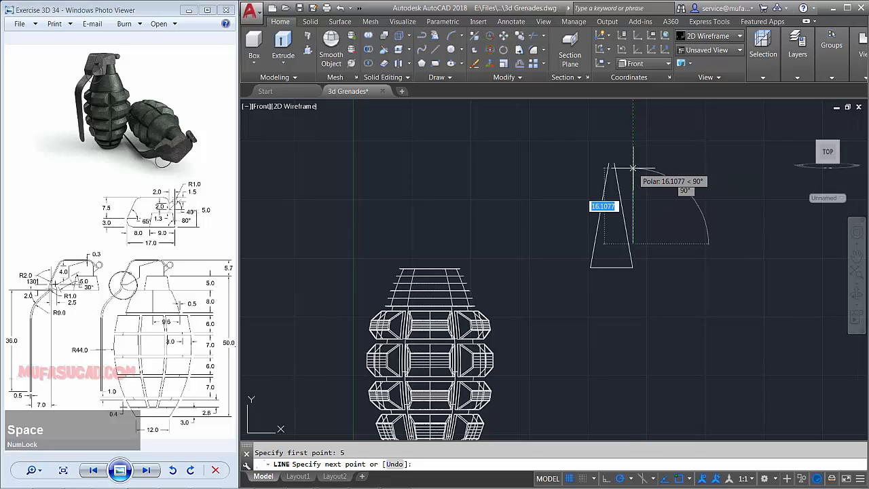
left_click(554, 241)
- Trim the slanted lines above the horizontal line and the horizontal line's overhanging ends to leave a closed trapezoid
type("t")
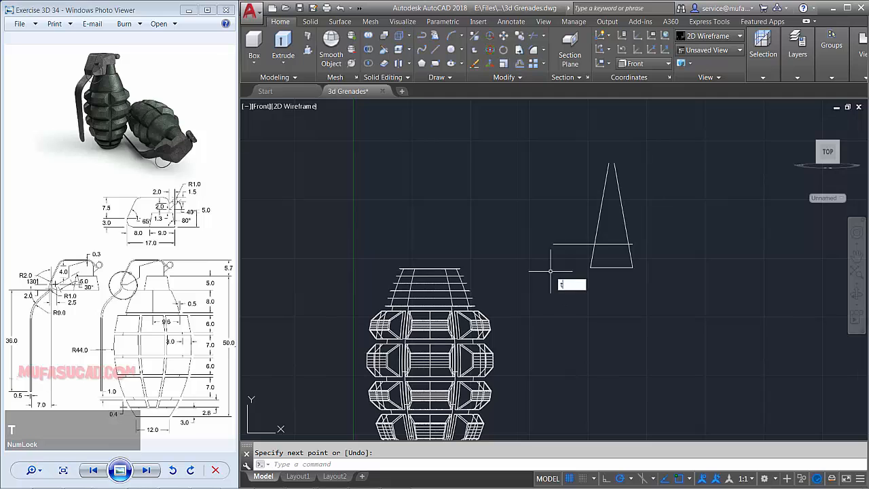
type("r")
key("space")
left_click(669, 170)
left_click(580, 206)
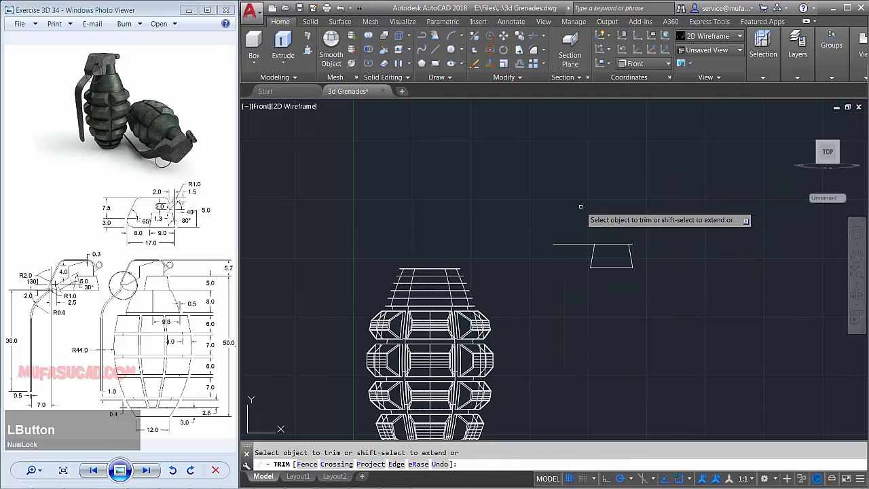
left_click(568, 224)
left_click(565, 268)
scroll(670, 249, "up", 2)
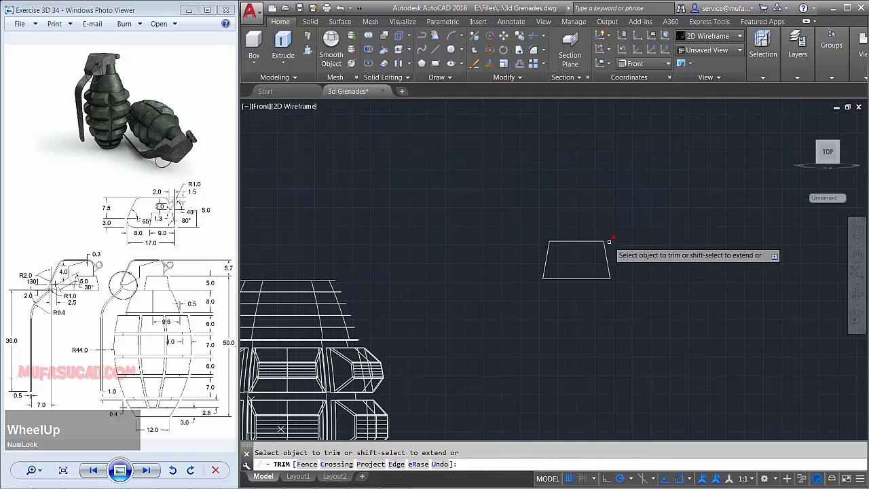
left_click(630, 248)
key("space")
scroll(631, 248, "down", 2)
middle_click_drag(632, 251, 639, 240)
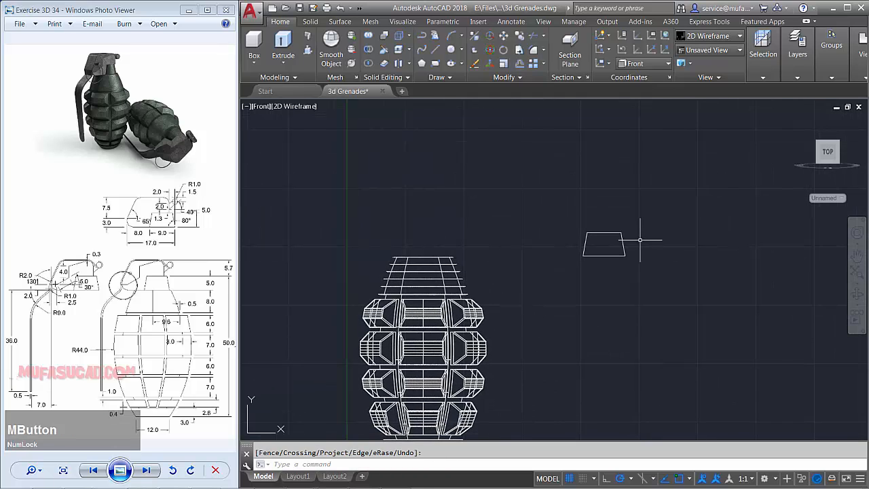
- Join the trapezoid's four lines into a single polyline
type("j")
key("space")
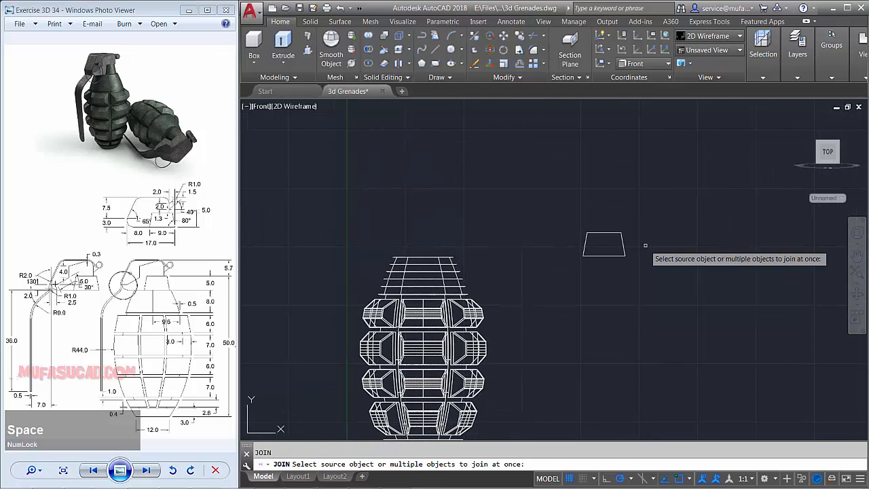
left_click(657, 209)
left_click(552, 276)
key("space")
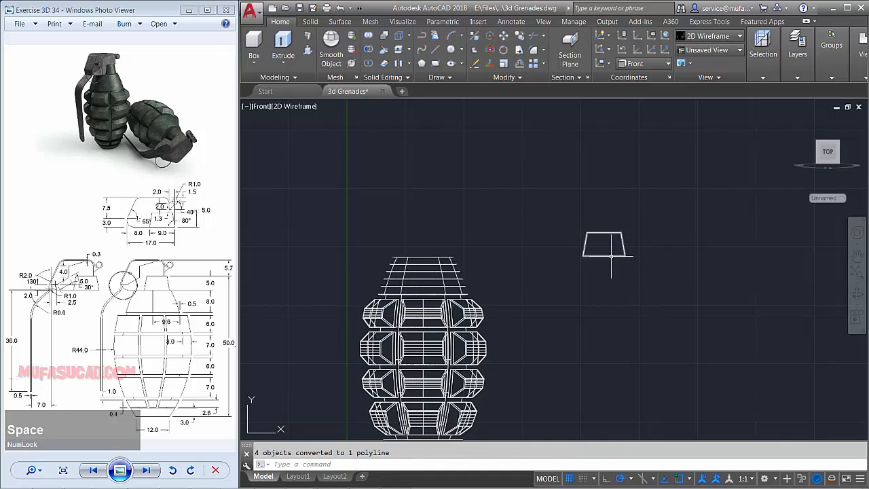
- Draw connected lines from the trapezoid's lower-right corner: 17 units left, 3 units up, and a long vertical segment continuing upward
type("l")
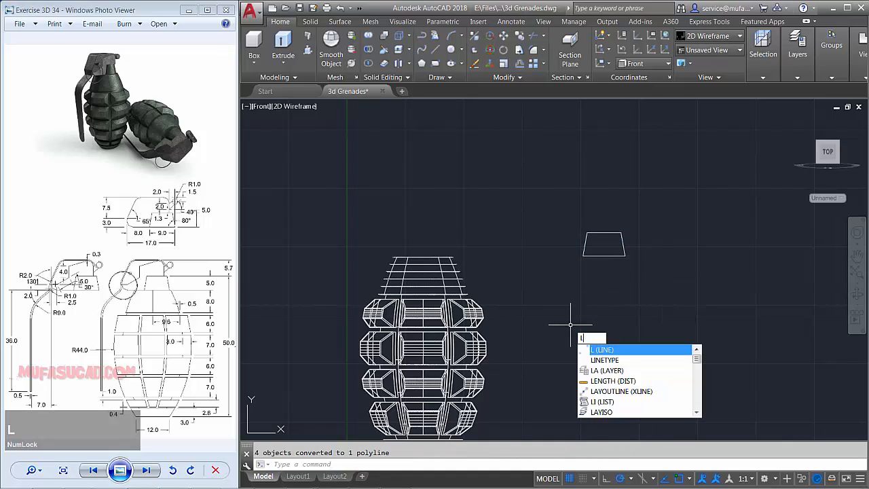
key("space")
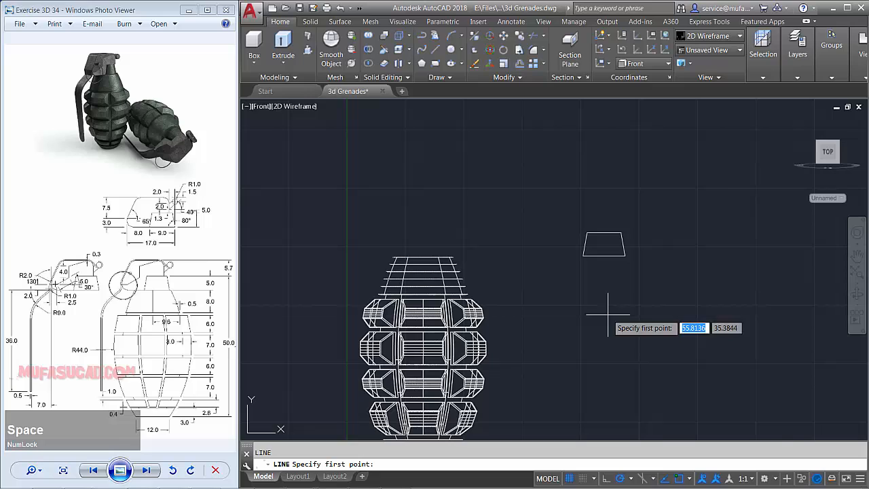
left_click(624, 256)
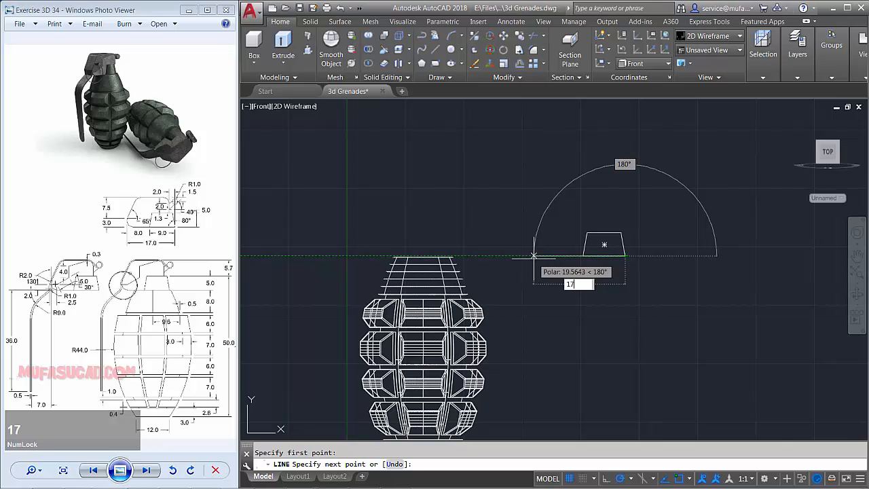
key("Return")
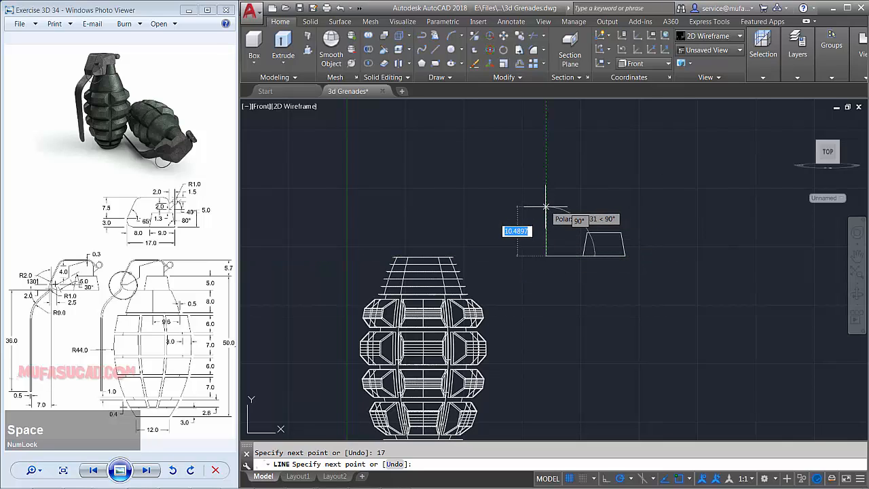
type("3")
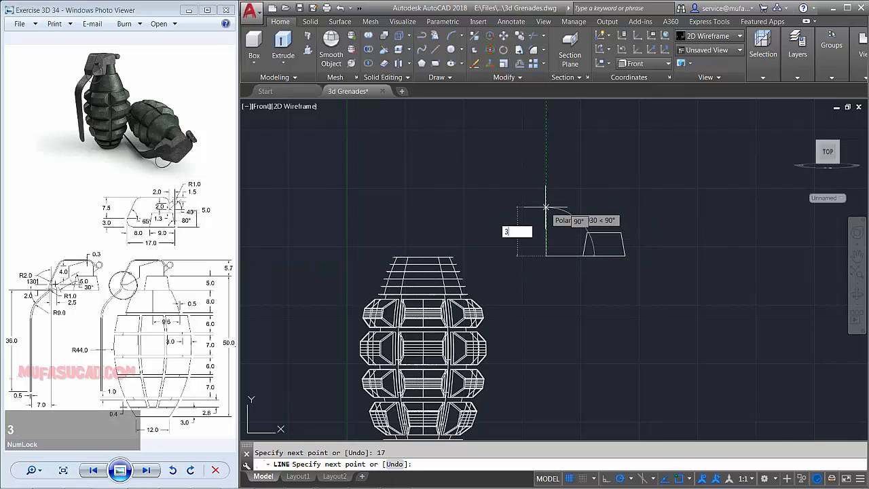
key("space")
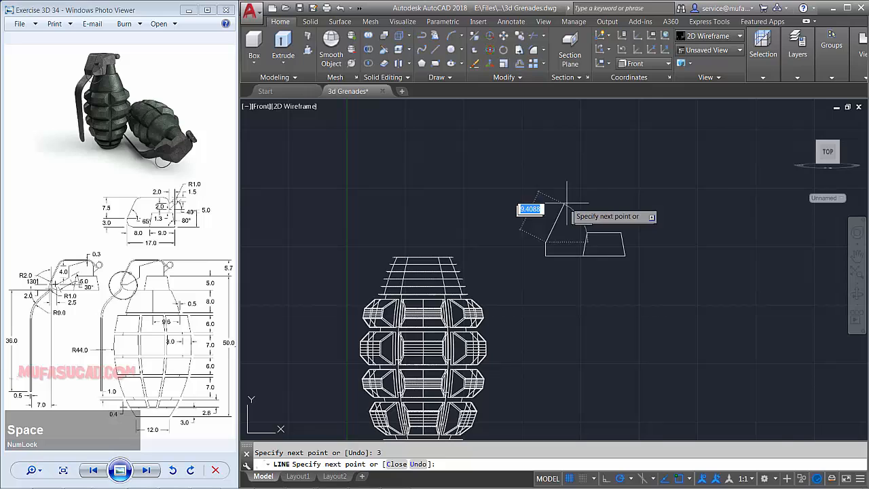
left_click(545, 118)
key("space")
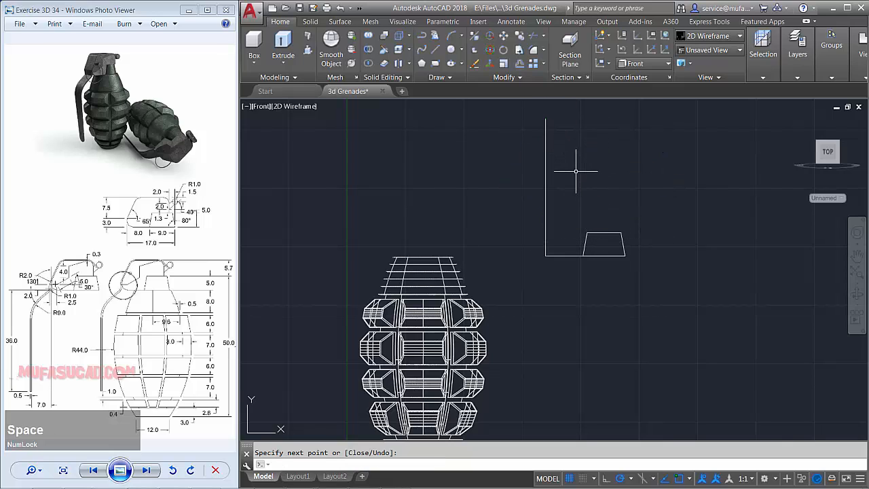
- Rotate the long vertical segment by -25 degrees about its lower endpoint
type("ro")
key("space")
left_click(581, 143)
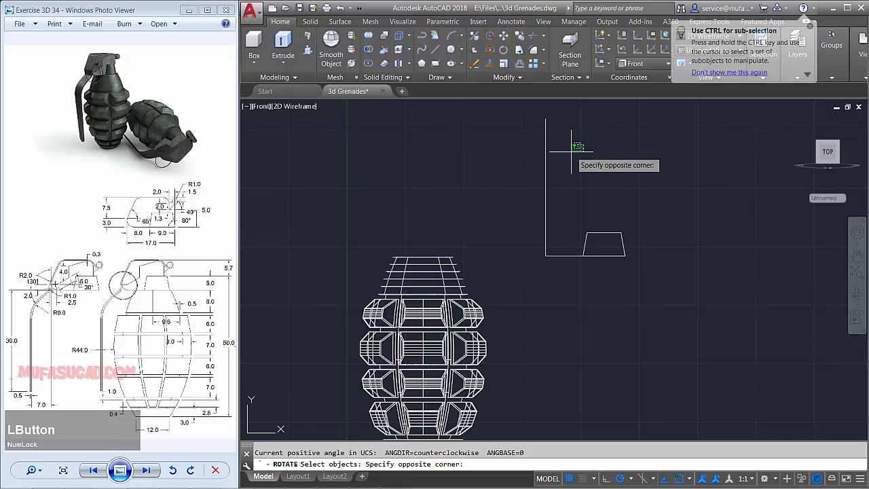
left_click(520, 176)
key("space")
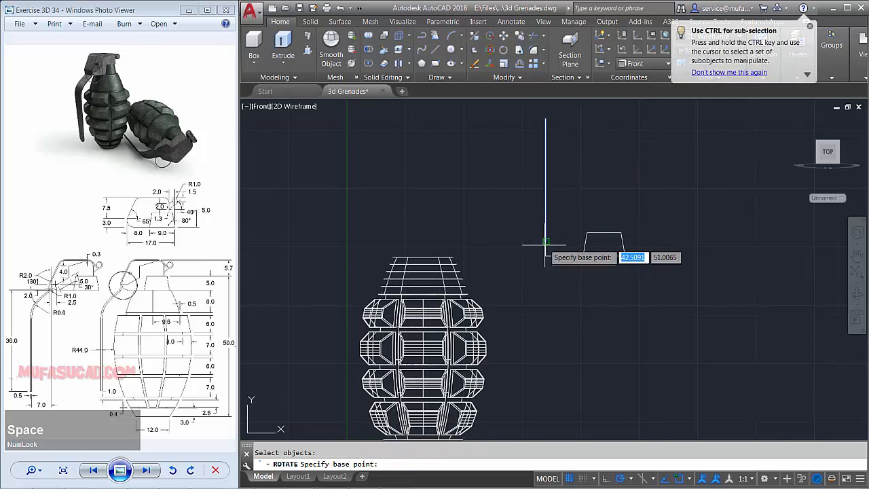
left_click(545, 241)
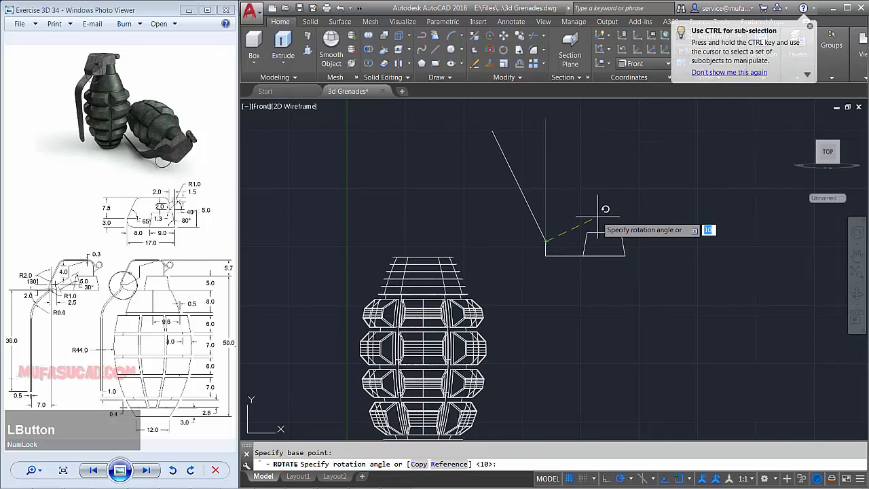
type("-25")
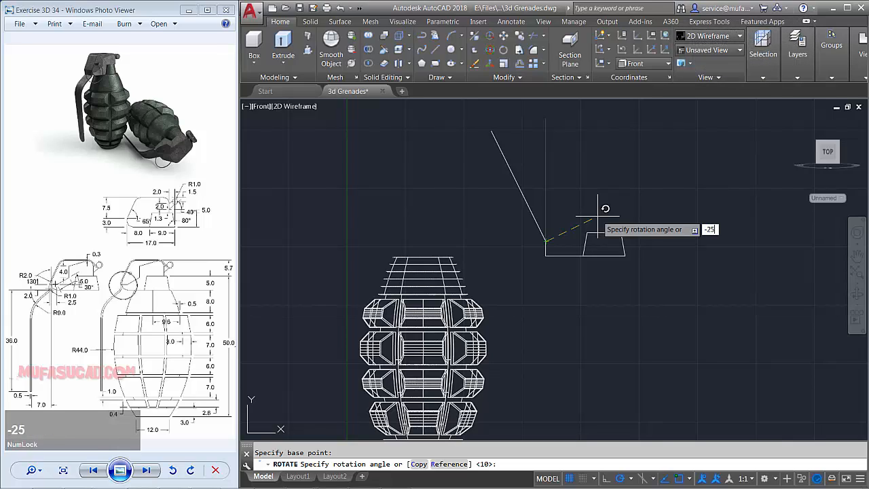
key("space")
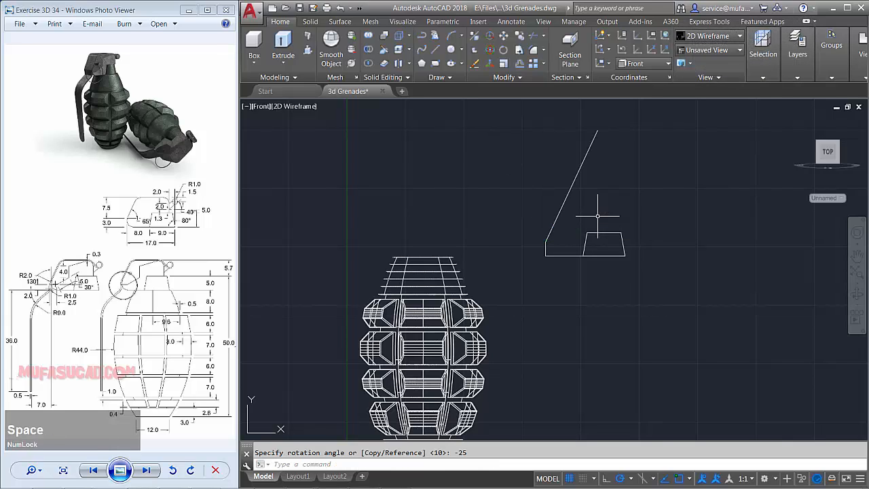
- Copy the 17-unit base line 10.5 units straight up
type("ct o")
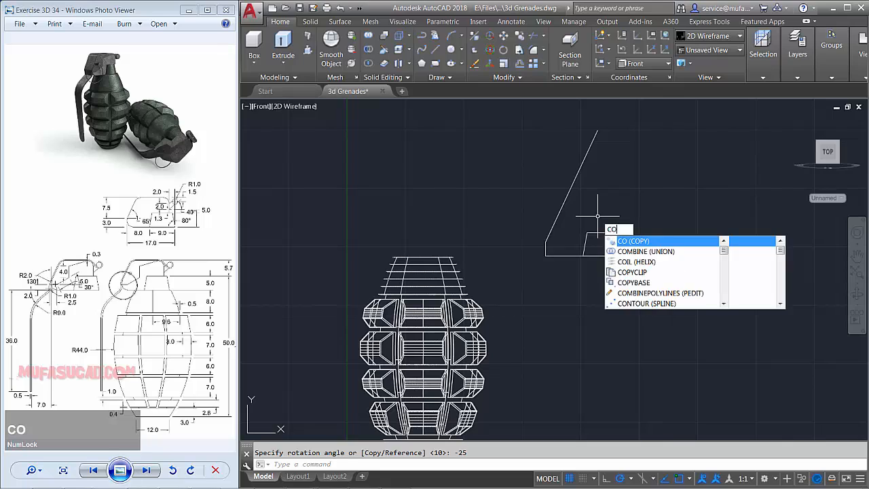
key("space")
left_click(556, 277)
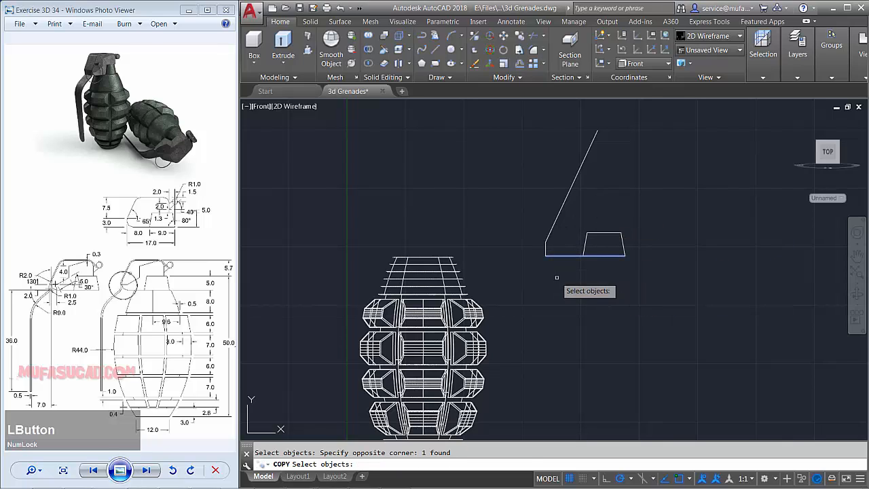
key("space")
left_click(573, 324)
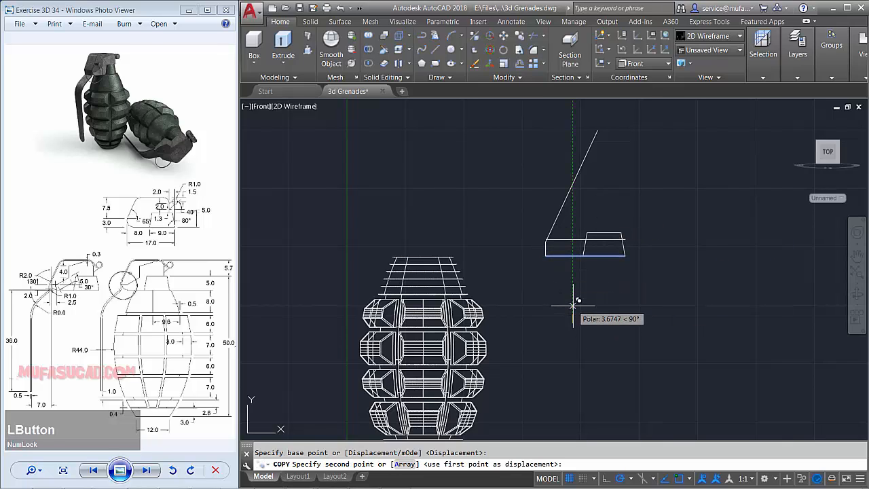
type("1")
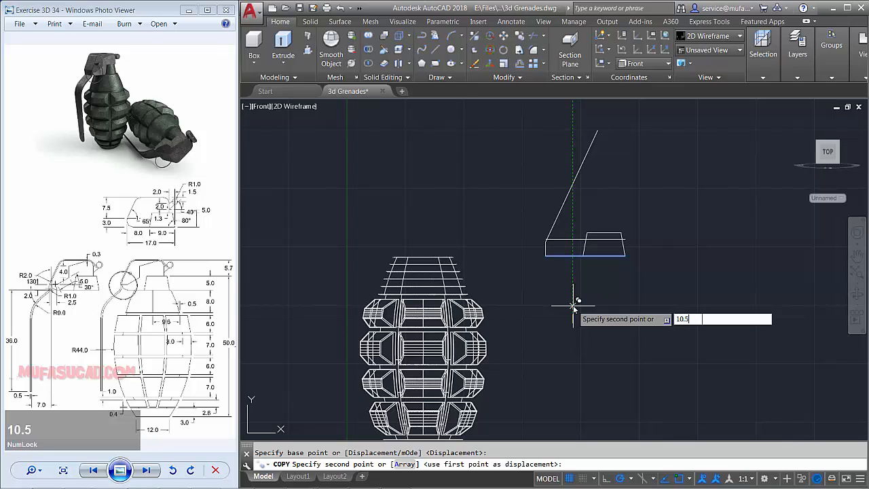
type("0.5")
key("space")
key("space")
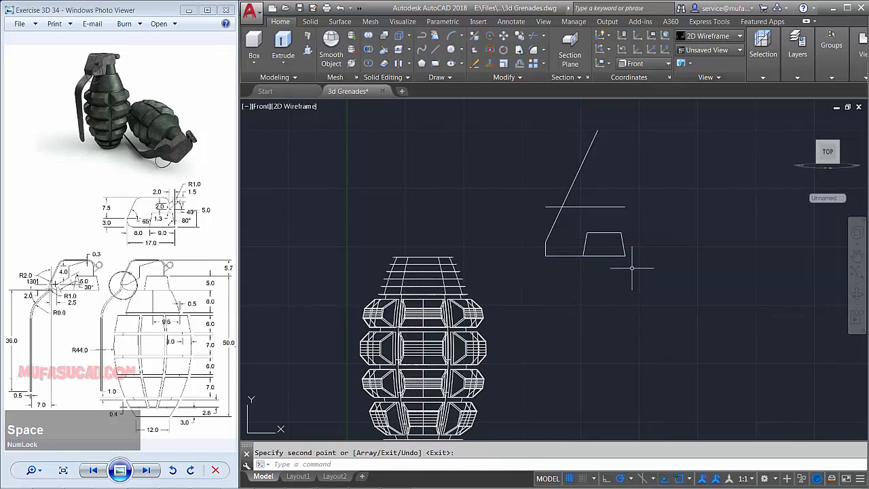
- Draw a vertical line upward from the base line's right end, extending past the copied horizontal line
middle_click_drag(648, 223, 633, 267)
key("space")
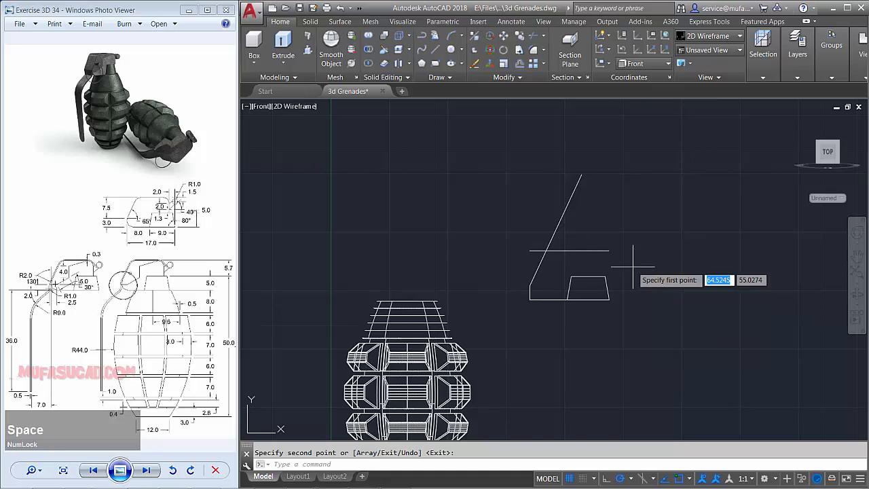
left_click(609, 299)
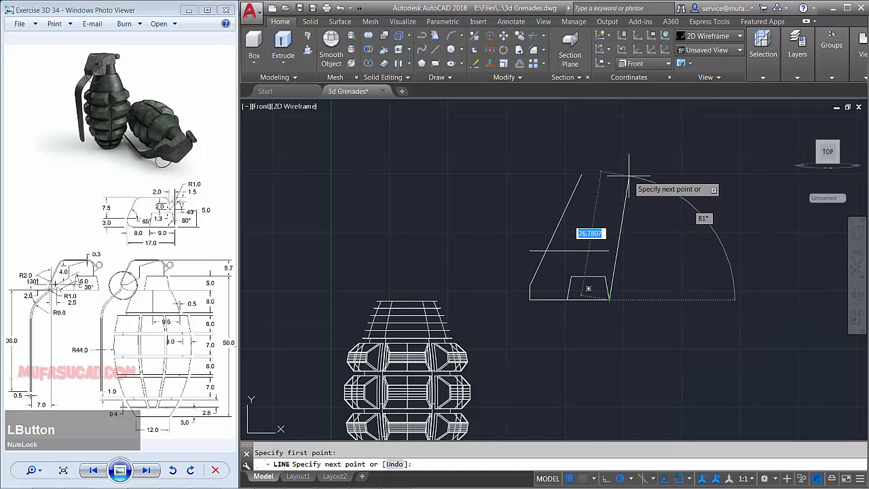
left_click(609, 185)
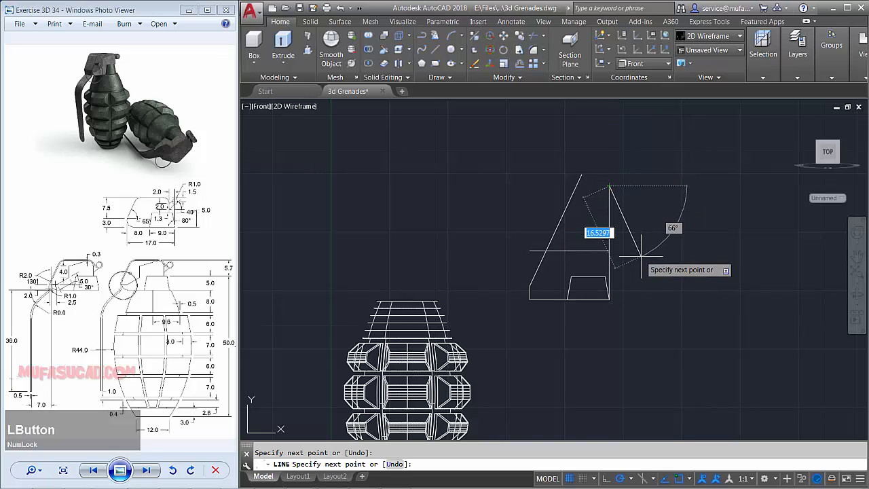
key("space")
- Move the new vertical line 2 units to the left
type("l")
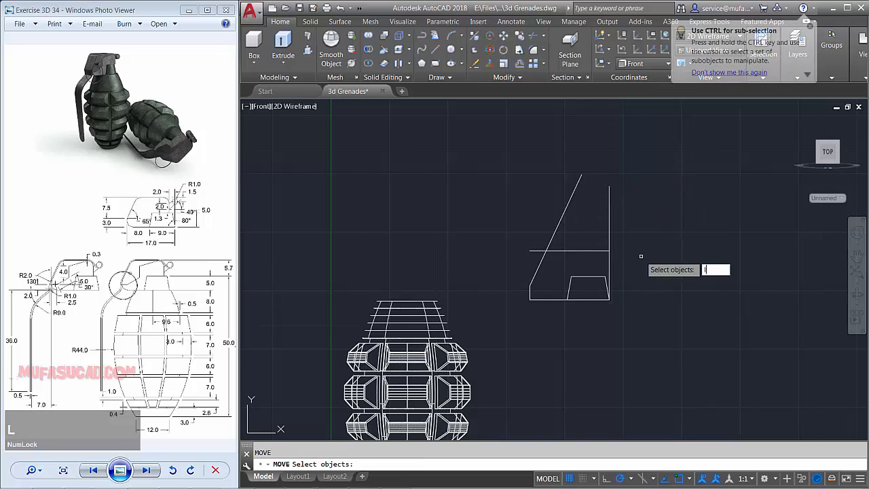
key("space")
key("space")
left_click(662, 258)
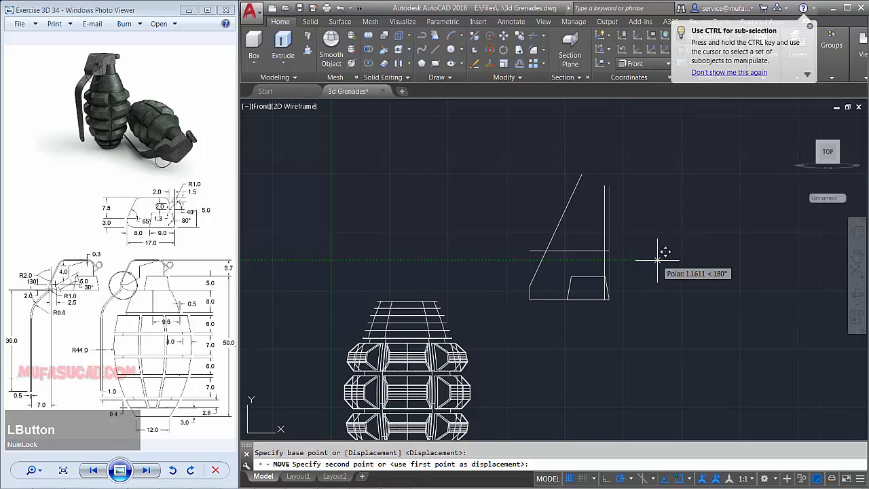
type("2")
key("space")
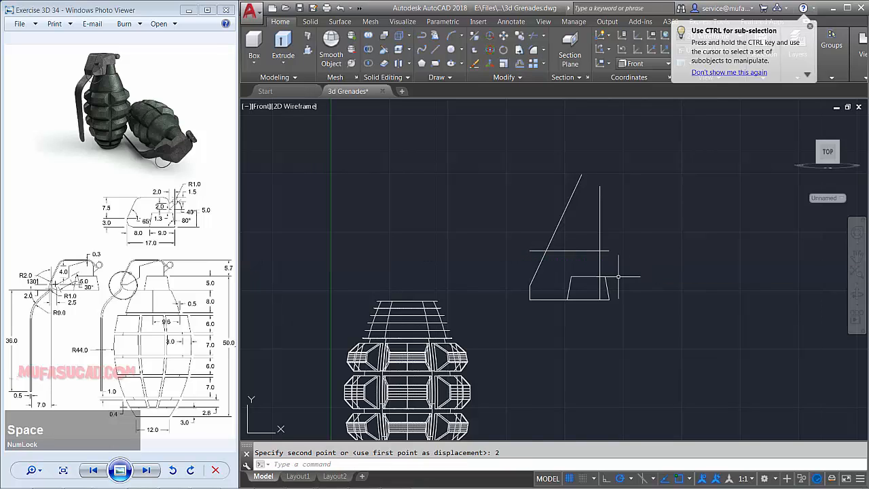
- Trim the excess above the upper horizontal line, its overhanging ends, and the vertical line's portion inside the trapezoid
type("tr")
key("space")
key("space")
left_click(635, 174)
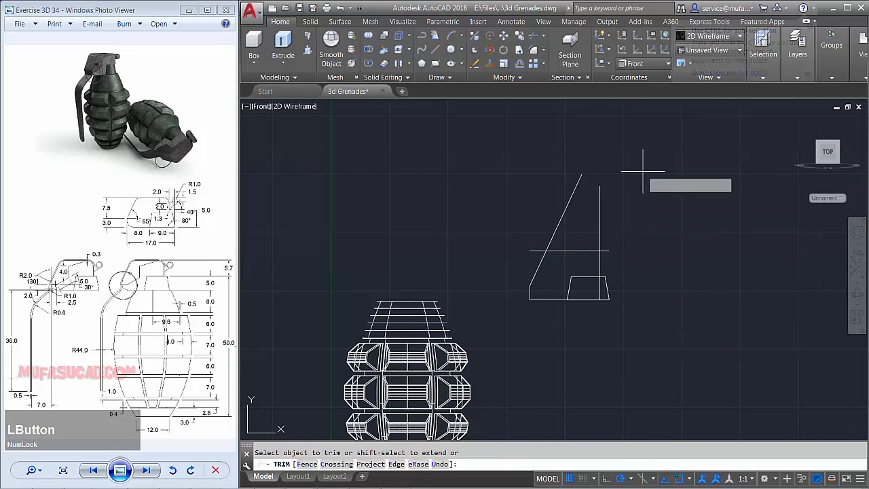
left_click(533, 243)
left_click(534, 243)
left_click(528, 251)
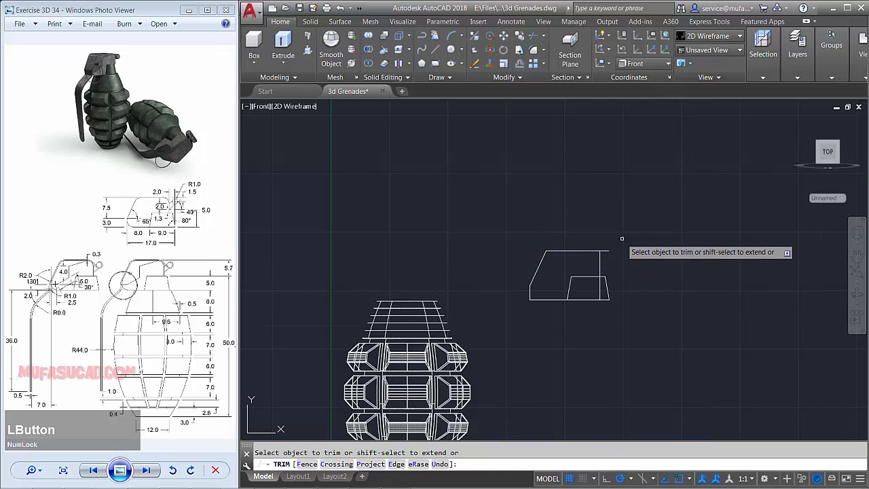
left_click(619, 240)
left_click(605, 252)
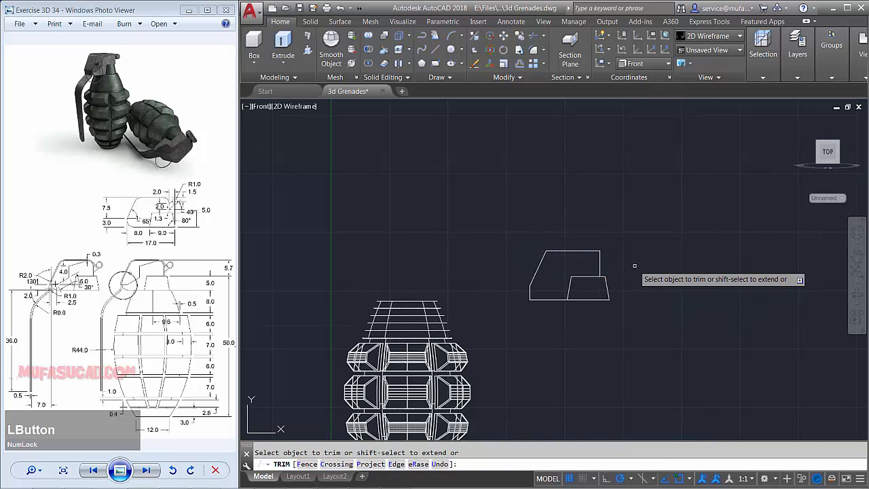
key("space")
- Copy the complete top fitting profile, including the trapezoid, about 24 units to the right
middle_click_drag(639, 277, 599, 281)
type("ct o")
key("space")
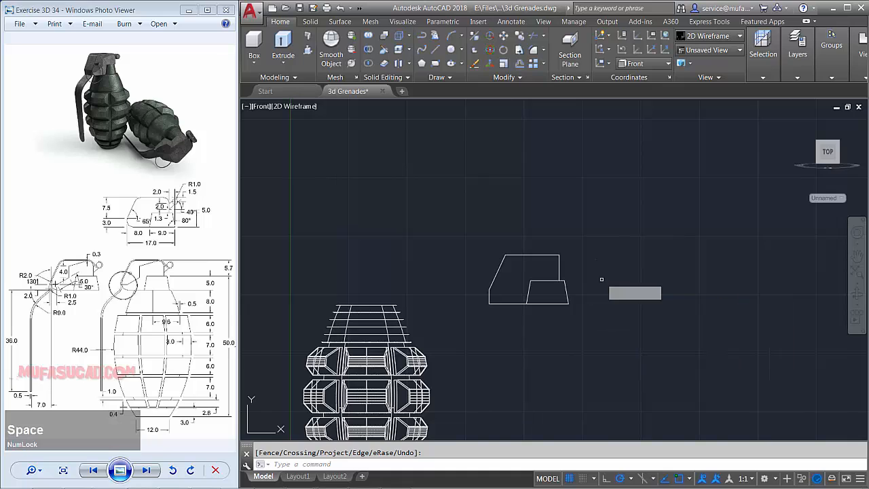
left_click(608, 236)
left_click(438, 336)
key("space")
left_click(532, 329)
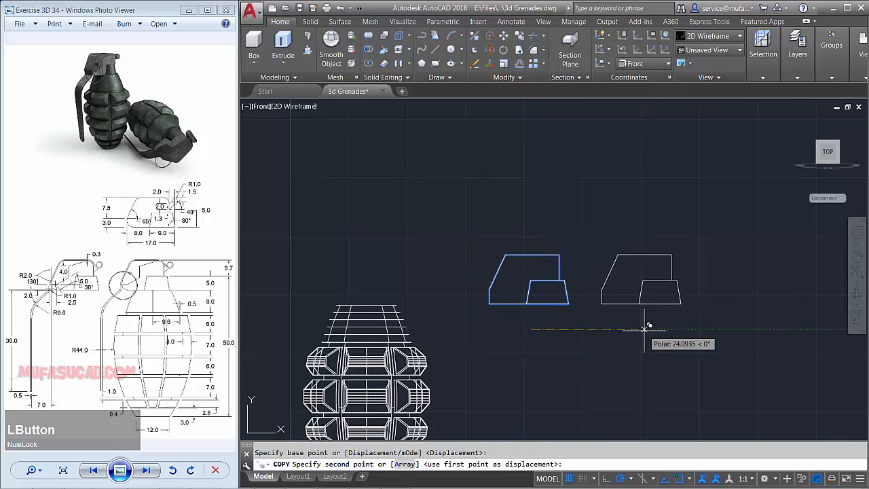
left_click(645, 329)
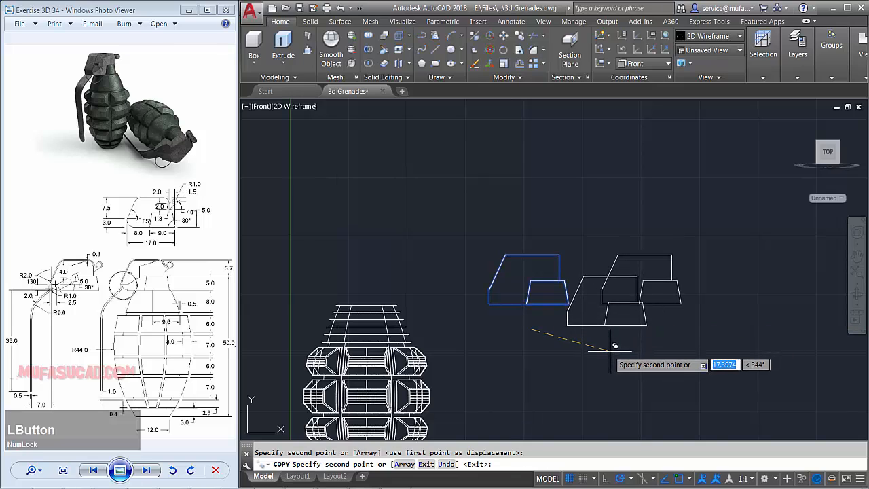
- Trim the copied profile's base beneath the trapezoid, the trapezoid's right side, and its top edge's overhang past the vertical line
key("space")
type("tr")
key("space")
key("space")
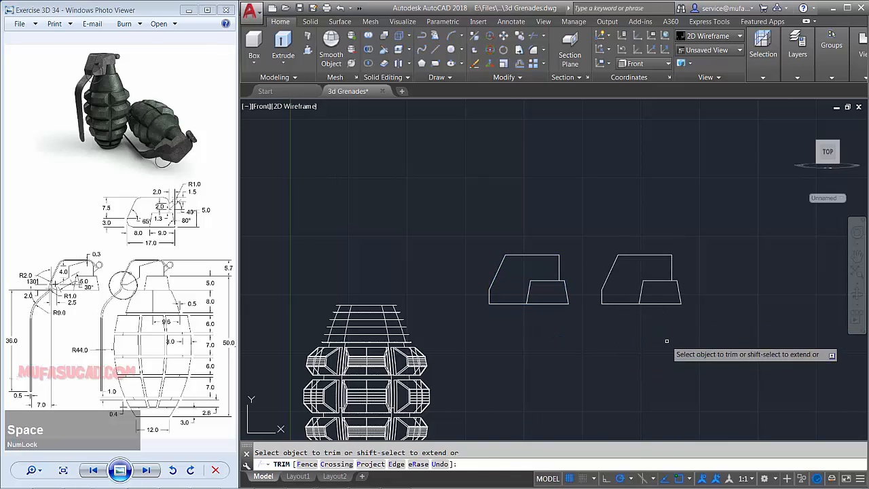
left_click(702, 330)
left_click(670, 291)
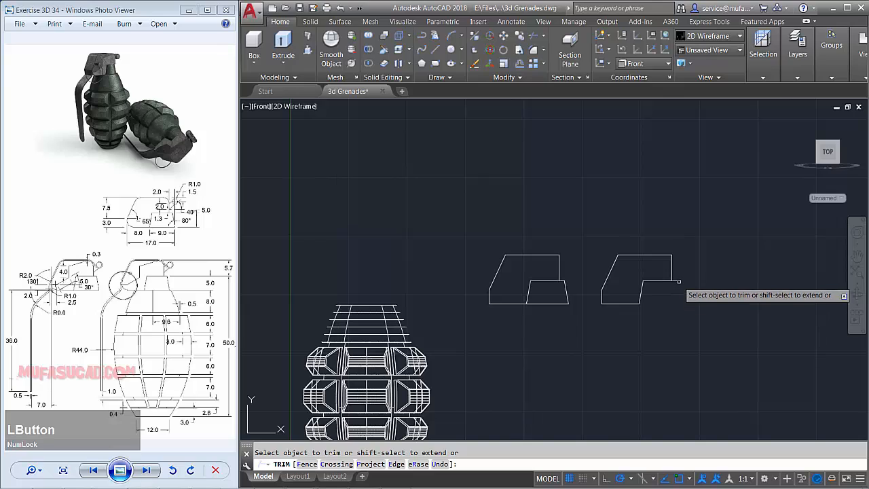
key("space")
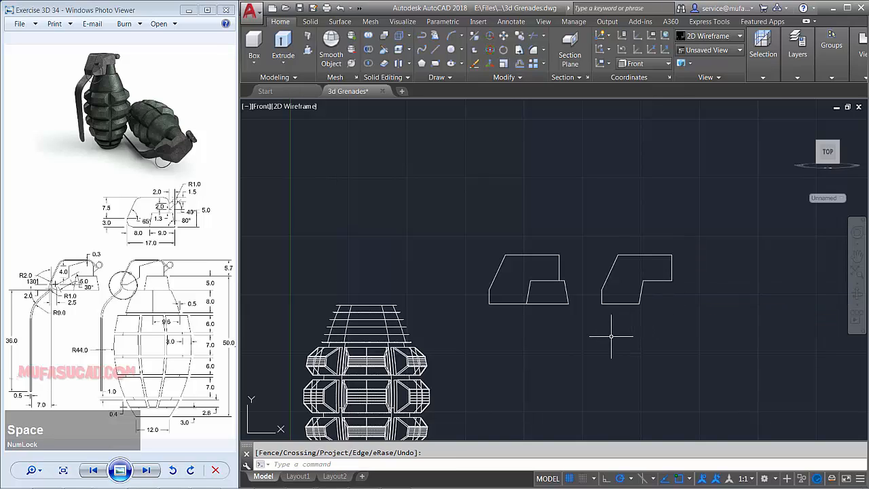
- Fillet the copied profile's corner between the slanted edge and the short left vertical edge with radius 2
type("fille")
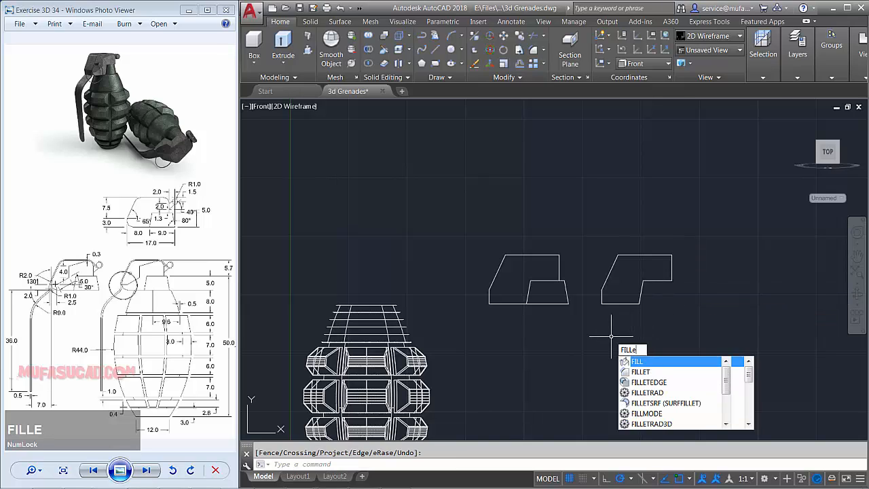
type("y")
left_click(638, 360)
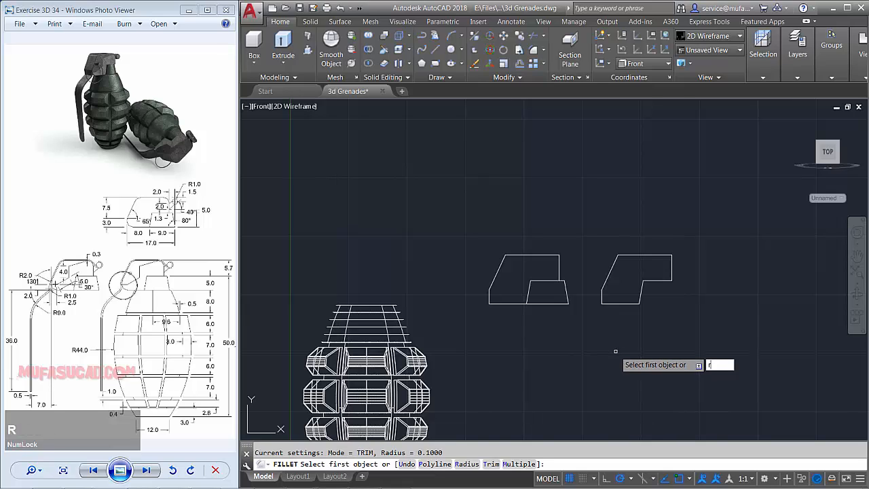
type("r")
key("space")
key("space")
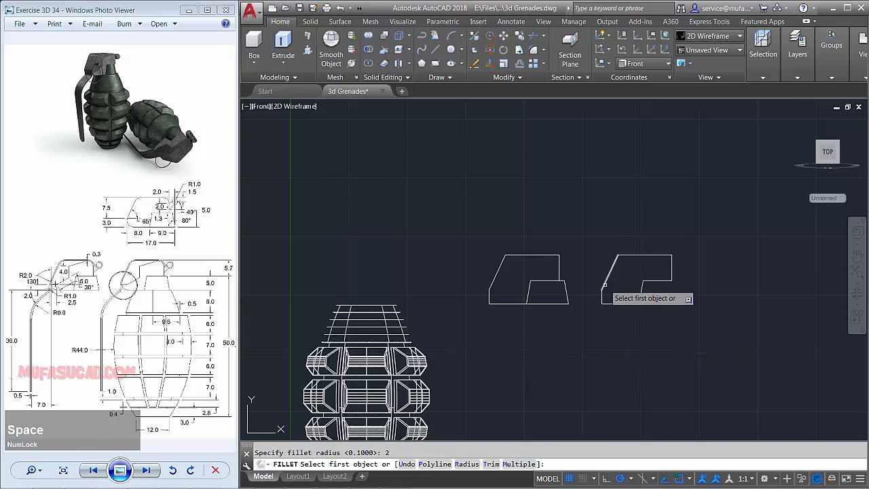
scroll(602, 285, "up", 2)
left_click(600, 298)
left_click(600, 300)
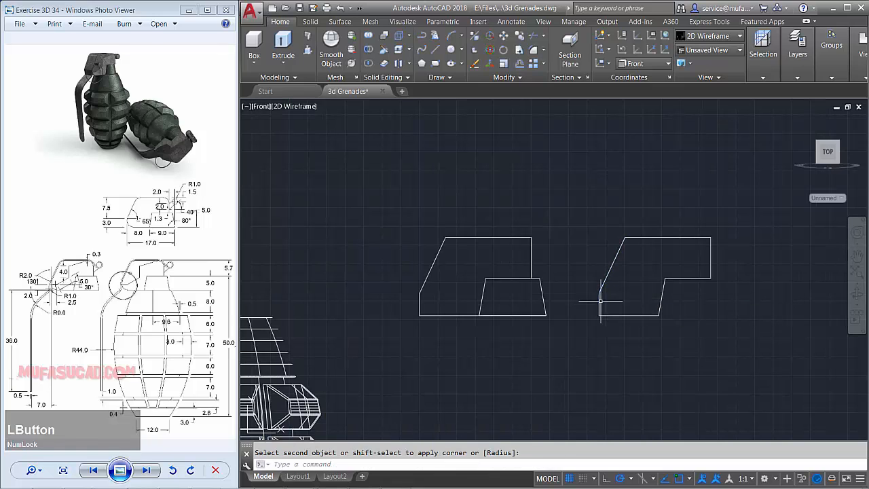
- Fillet the copied profile's upper-left, upper-right and lower-left corners with the same radius of 2
key("space")
left_click(618, 253)
left_click(638, 237)
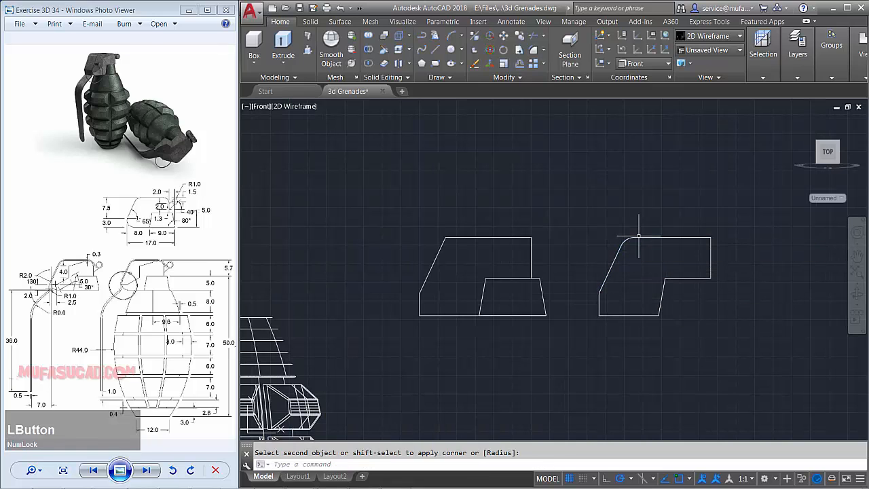
key("space")
left_click(705, 239)
left_click(711, 249)
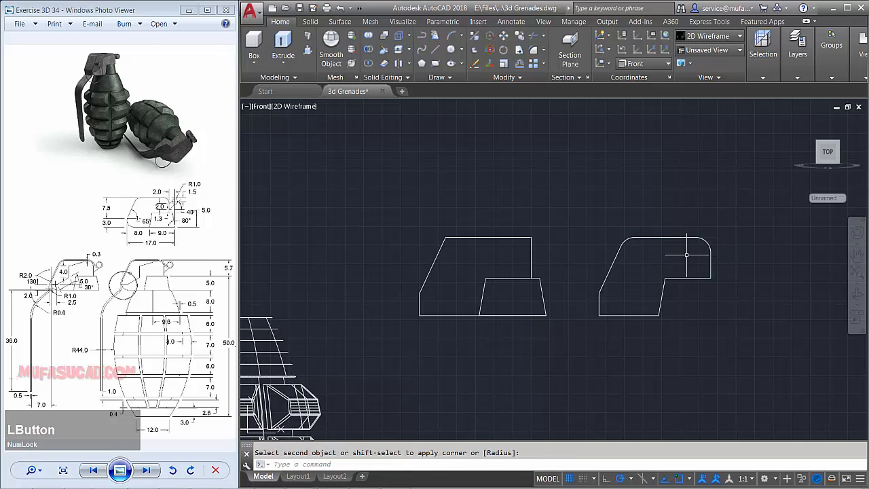
key("space")
left_click(611, 316)
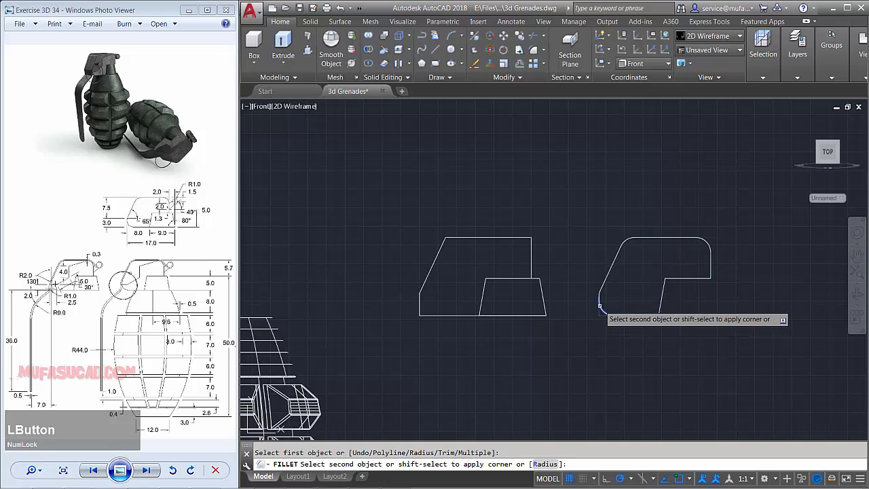
- Join all segments of the rounded profile into one closed polyline
scroll(654, 281, "down", 3)
middle_click_drag(655, 282, 628, 306)
type("j")
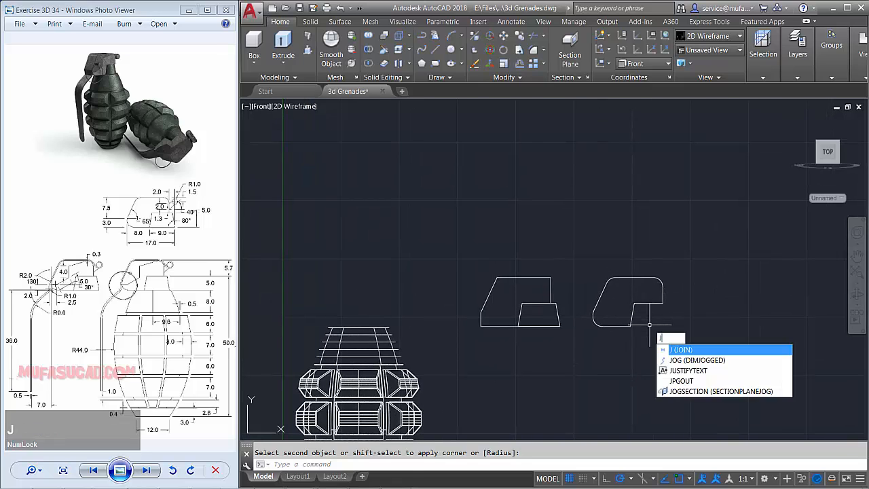
key("space")
left_click(684, 249)
left_click(587, 350)
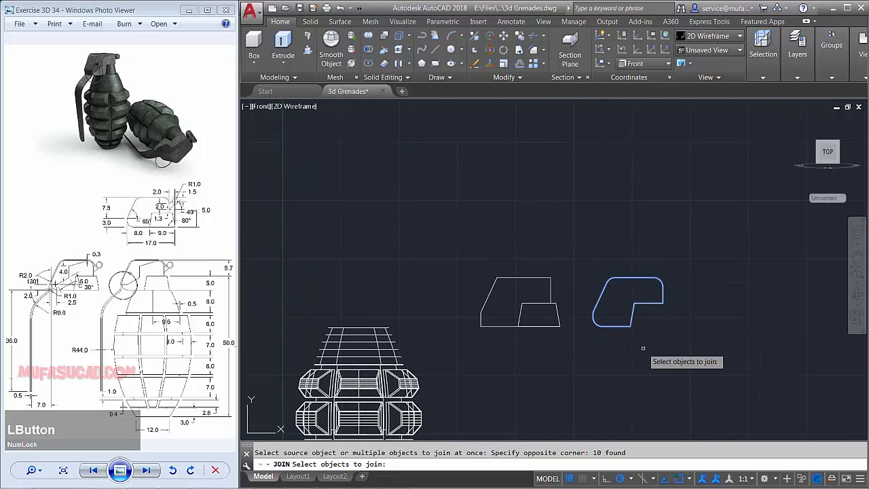
key("space")
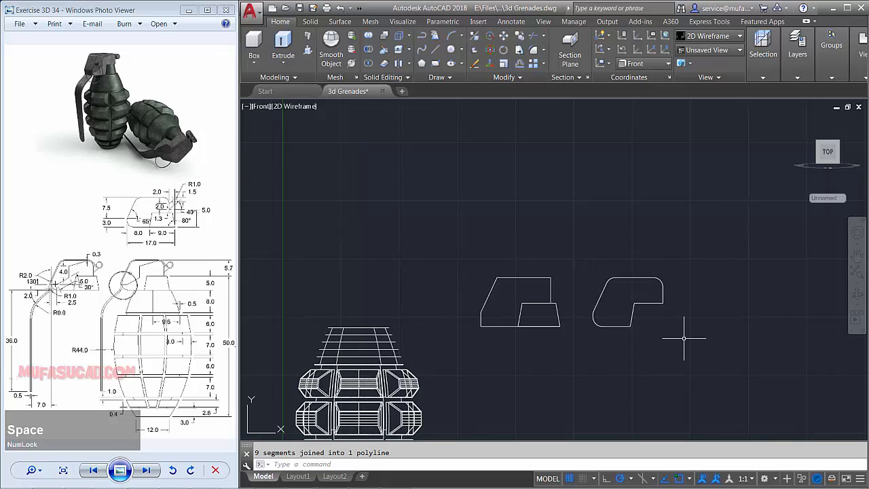
- Draw a horizontal line about 29 units long to the right from the rounded profile's lower-right corner
middle_click_drag(683, 341, 617, 353)
type("l")
key("space")
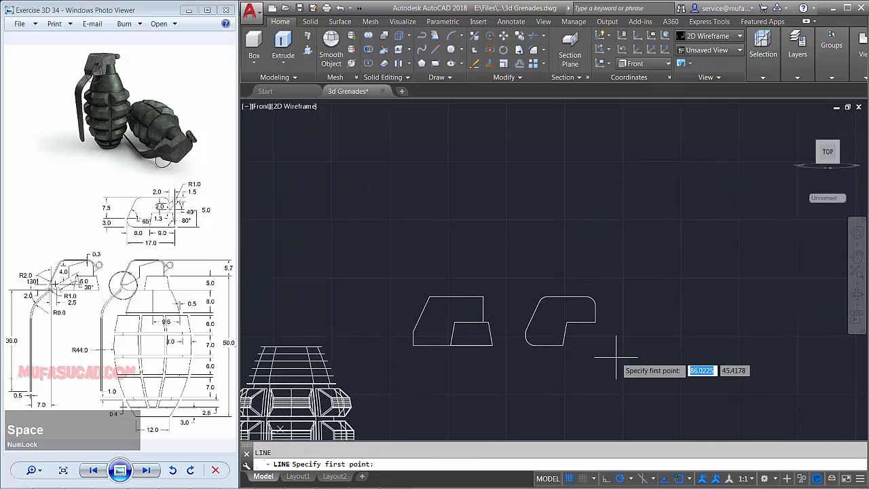
left_click(595, 322)
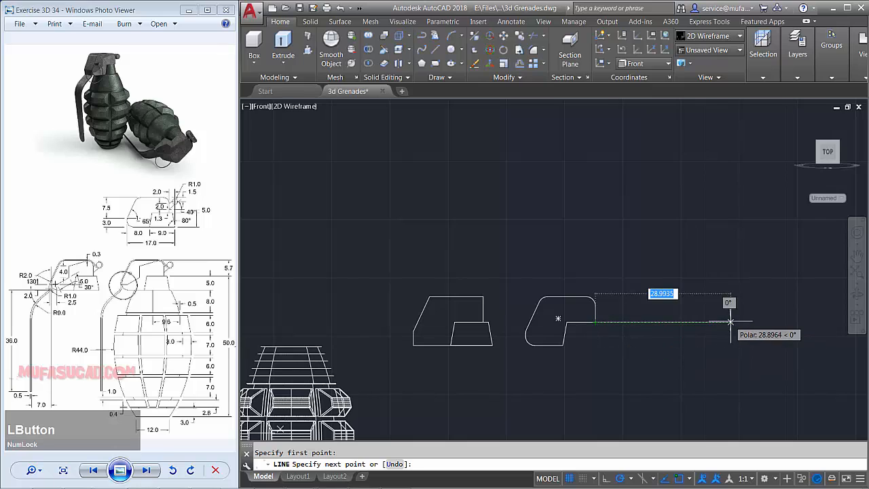
left_click(730, 322)
key("space")
- Rotate the new horizontal line 40° about its left endpoint at the profile's corner
type("ro")
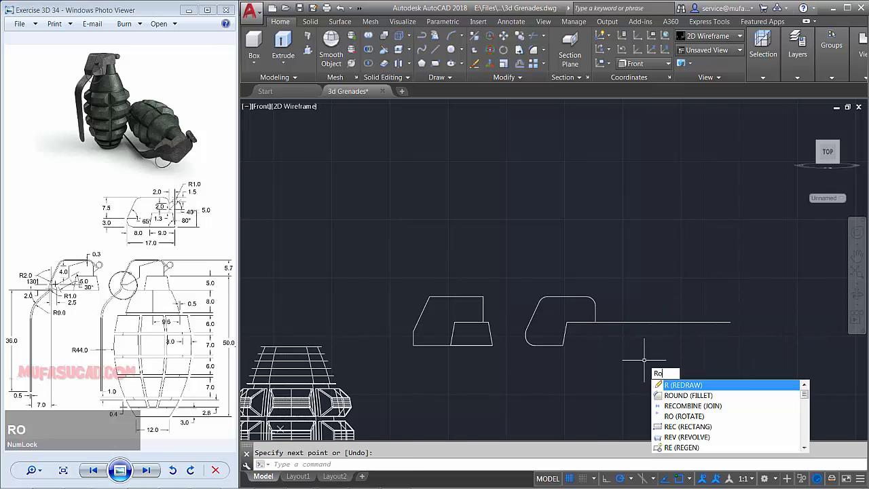
key("space")
left_click(683, 351)
left_click(670, 272)
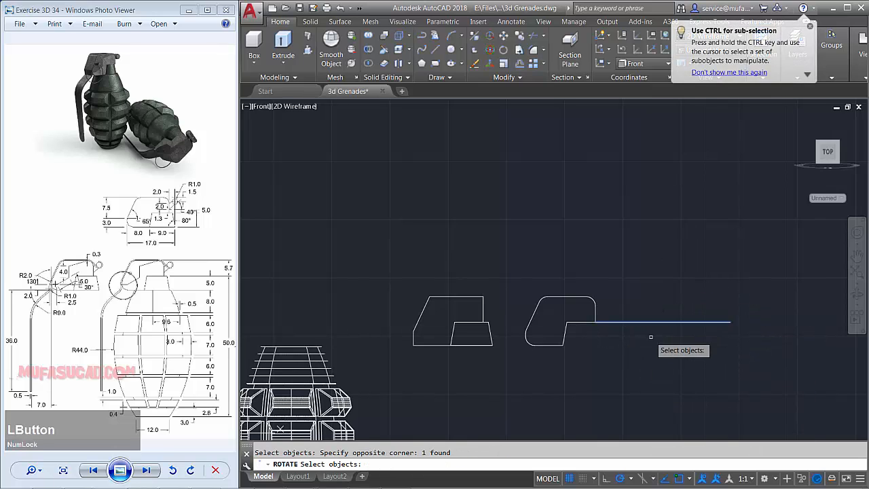
key("space")
left_click(595, 321)
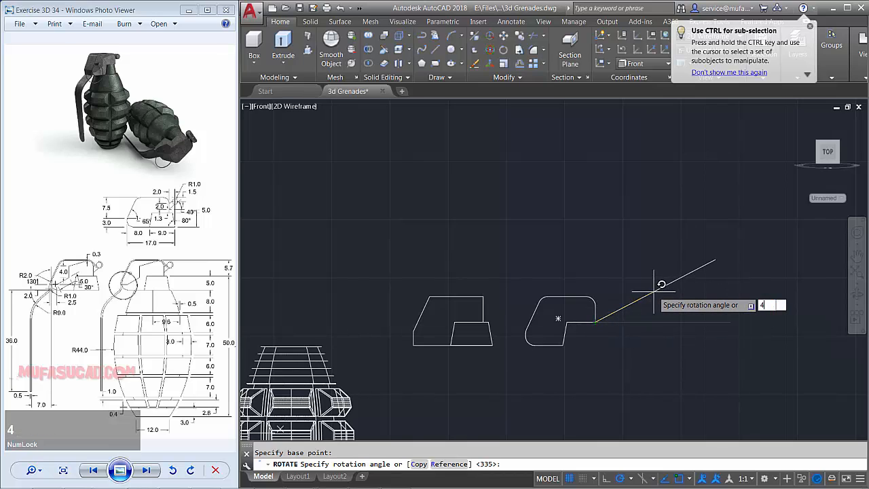
key("space")
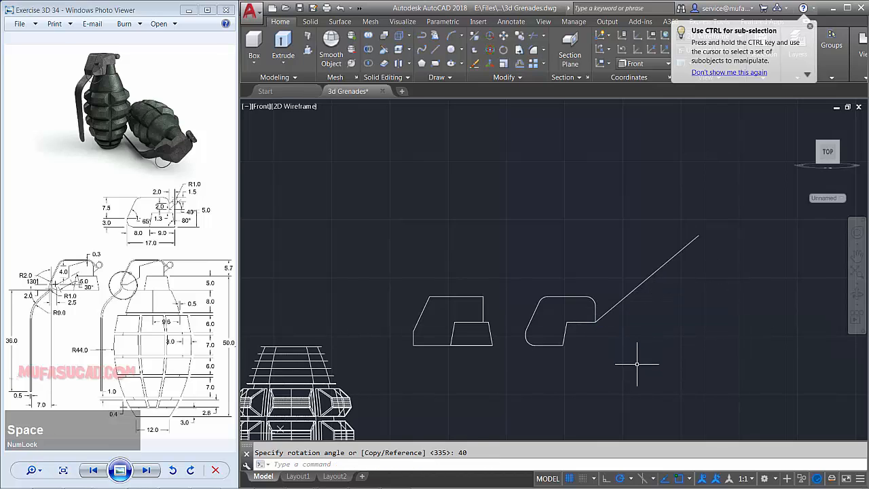
- Move the inclined line 1.3 units straight up
type("m")
key("space")
left_click(660, 326)
left_click(626, 284)
key("space")
left_click(655, 369)
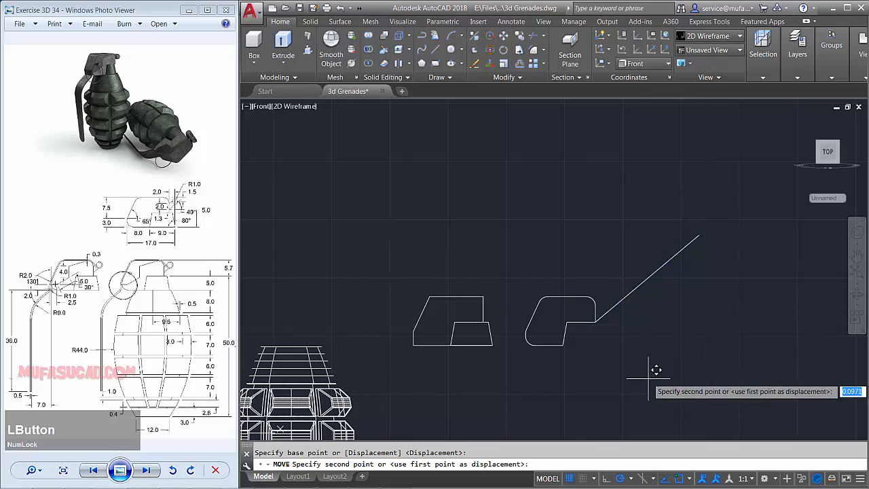
type("1.3")
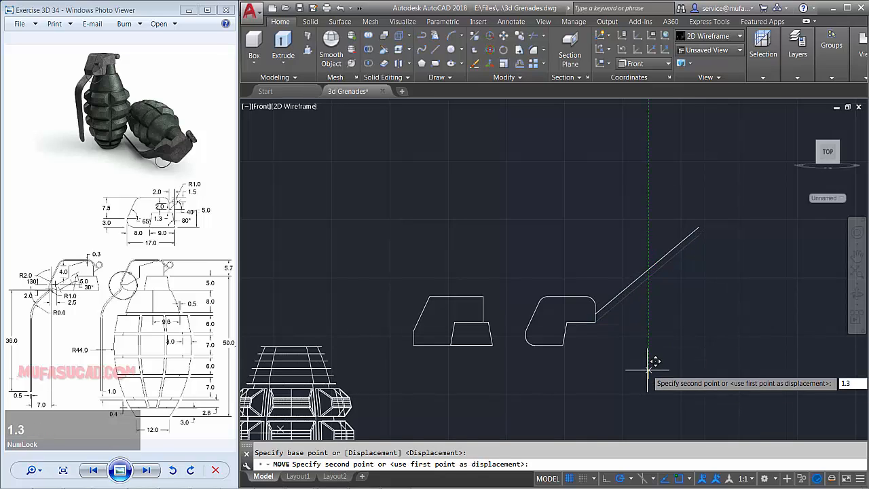
key("space")
- Copy the inclined line 2 units straight up
type("co")
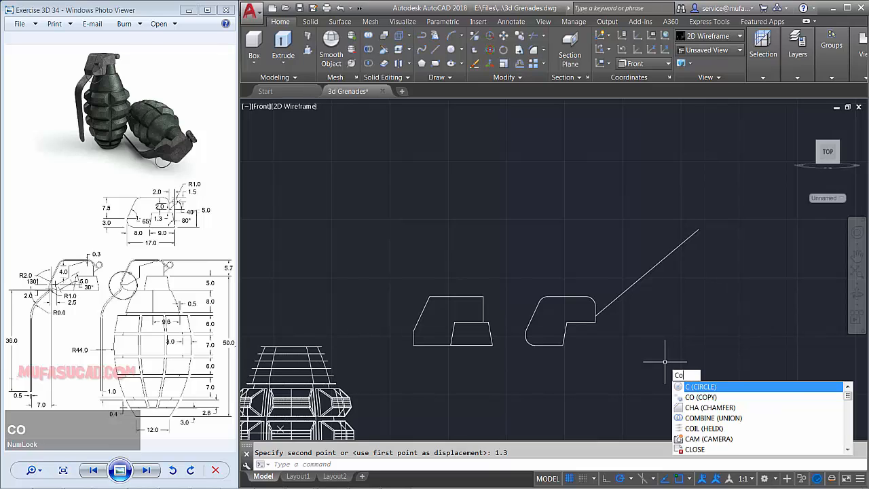
key("space")
key("space")
left_click(629, 369)
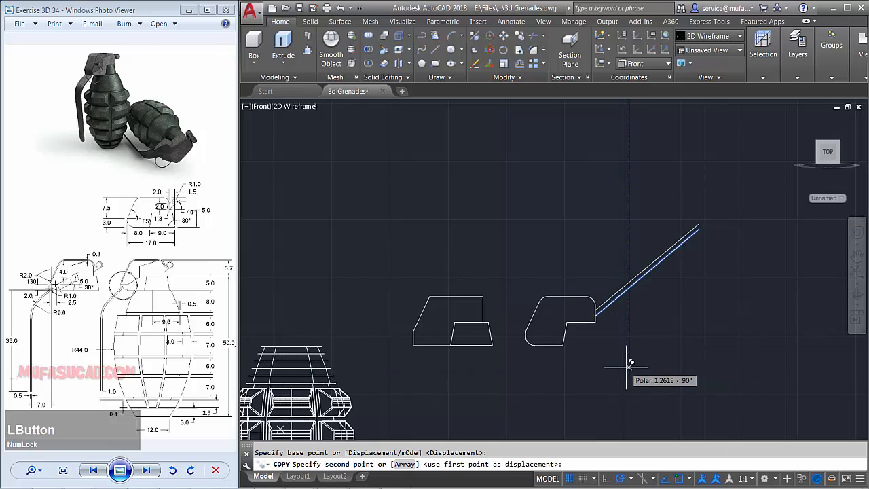
type("2")
key("space")
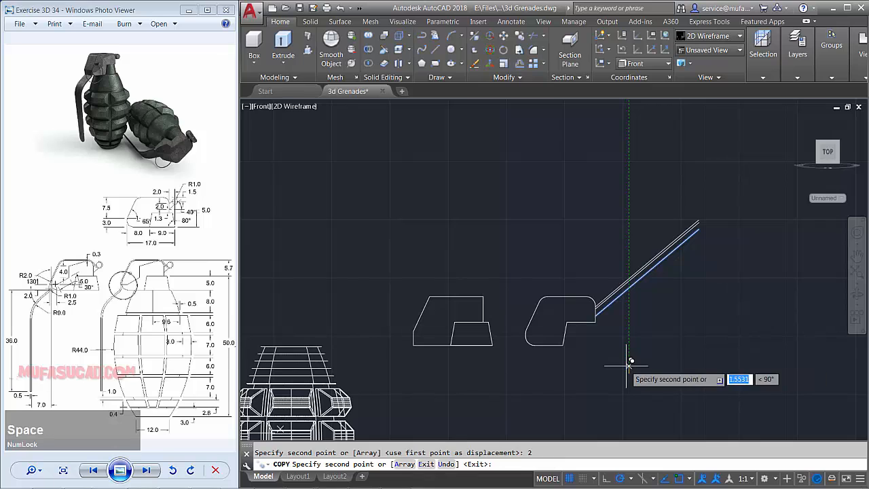
key("space")
- Draw a circle of radius 1 centred where the rounded profile's top and right edges would intersect
scroll(606, 292, "up", 2)
scroll(606, 291, "up", 2)
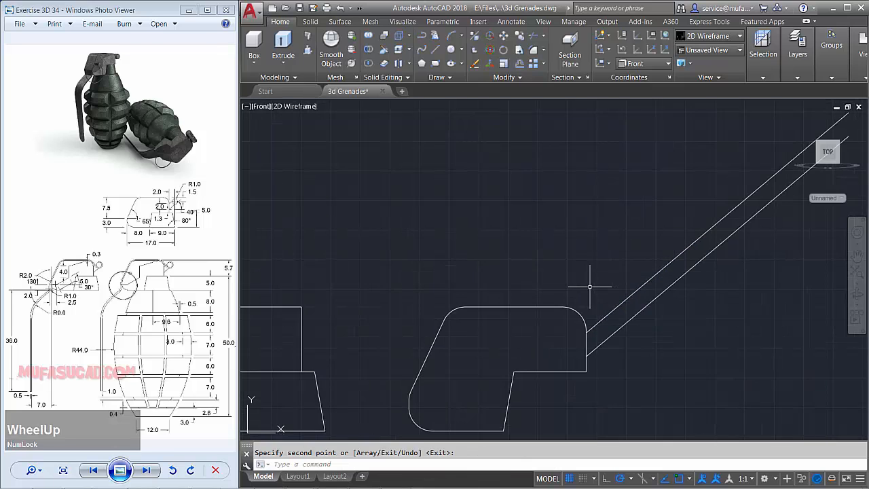
middle_click_drag(582, 288, 575, 282)
key("space")
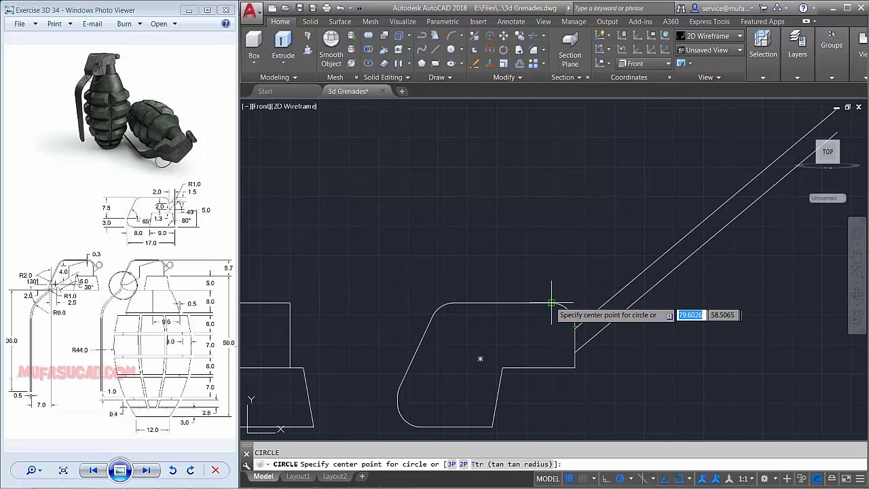
left_click(575, 305)
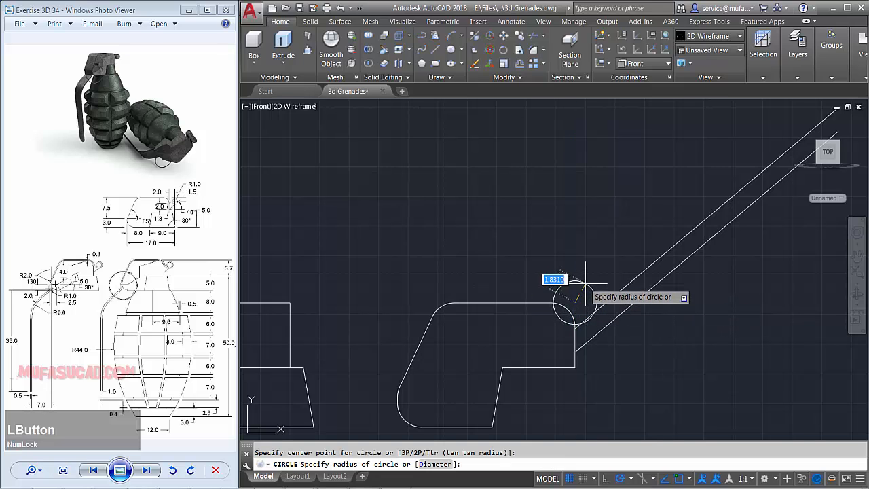
key("space")
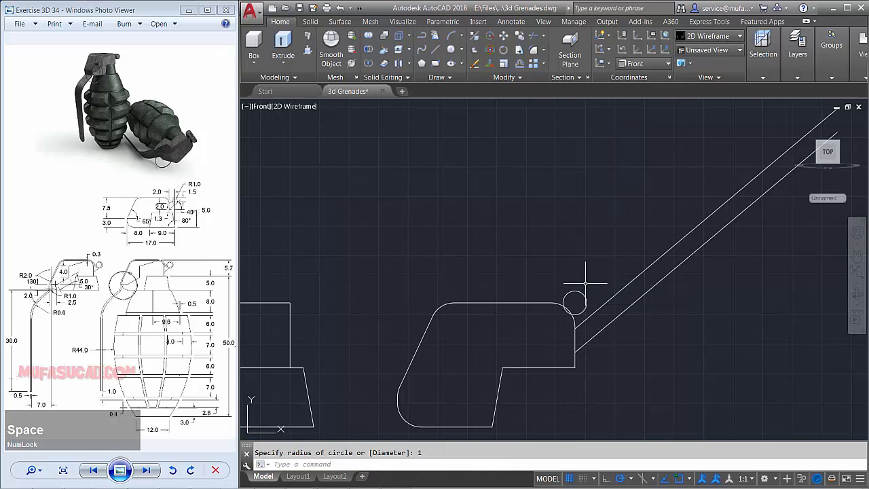
- Move the radius 1 circle 2 units to the right
type("m")
key("space")
left_click(570, 294)
key("space")
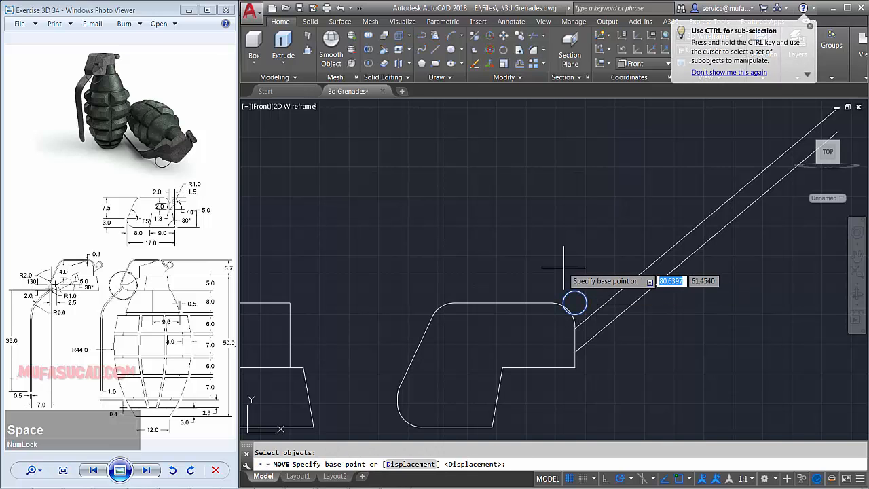
left_click(535, 232)
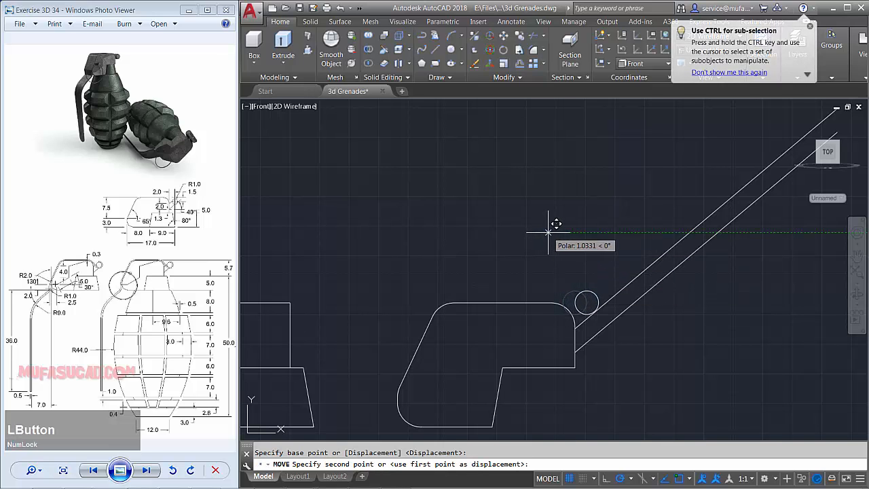
type("2")
key("space")
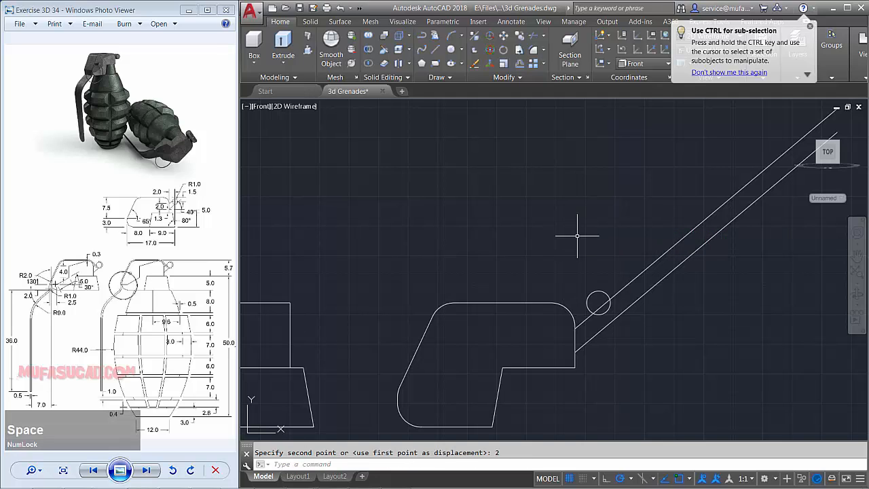
- Move the radius 1 circle 1.5 units straight down
key("space")
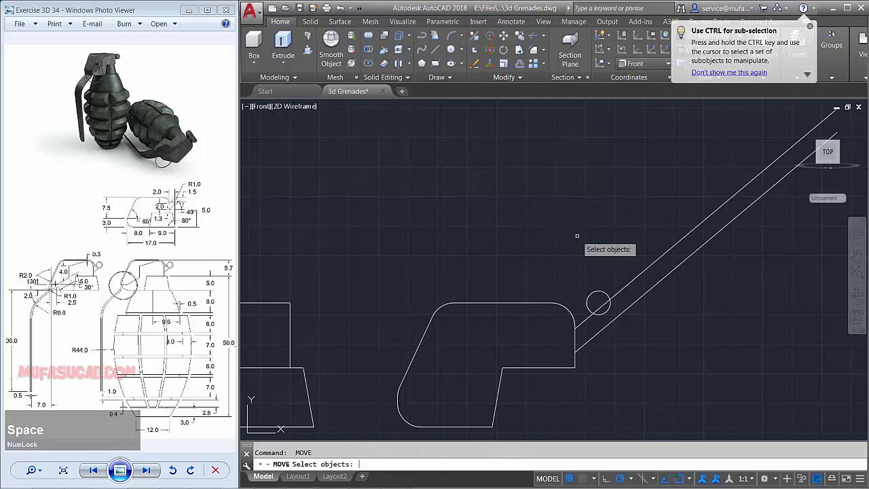
left_click(599, 286)
key("space")
left_click(569, 209)
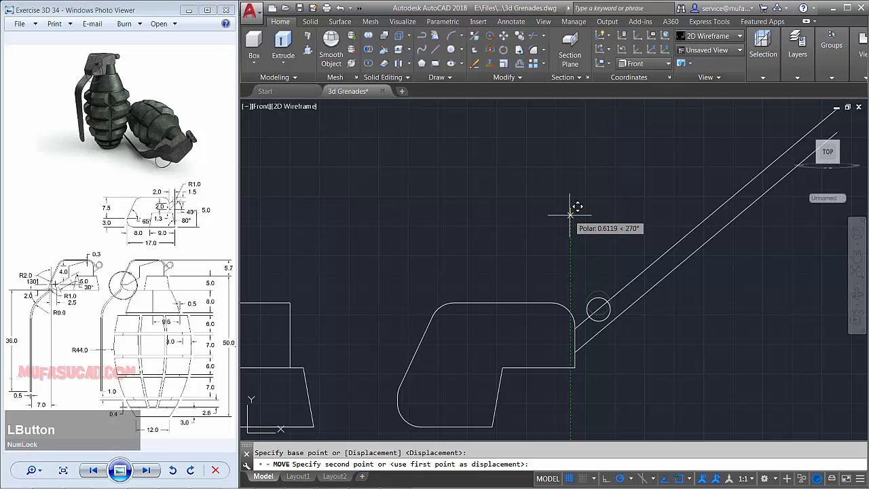
type("1.5")
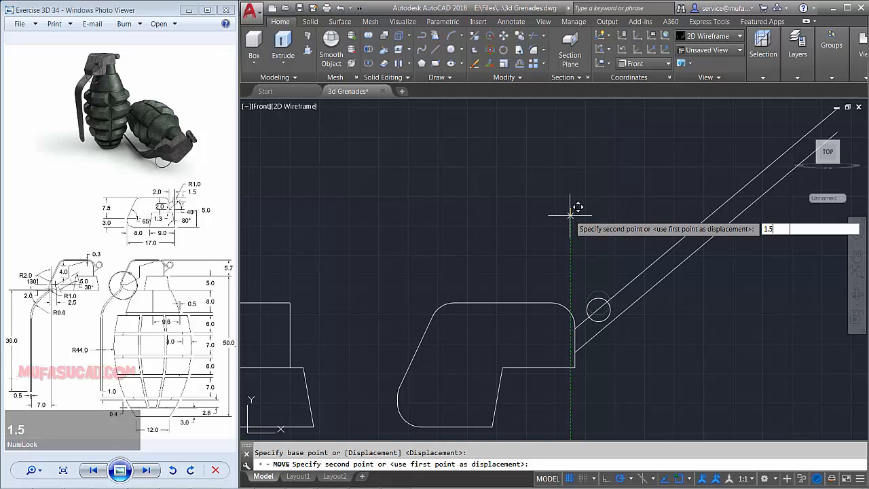
key("space")
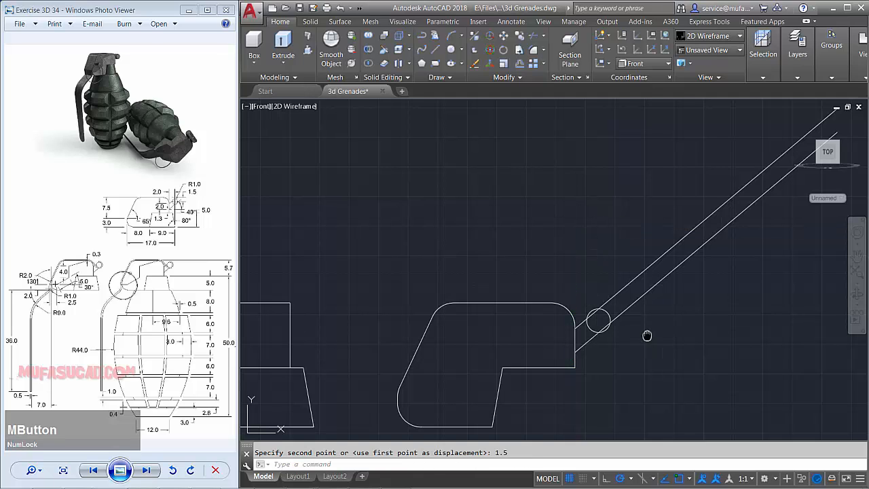
- Draw a short line inside the radius 1 circle, running perpendicular from the lower inclined line to the upper one
middle_click_drag(646, 335, 615, 315)
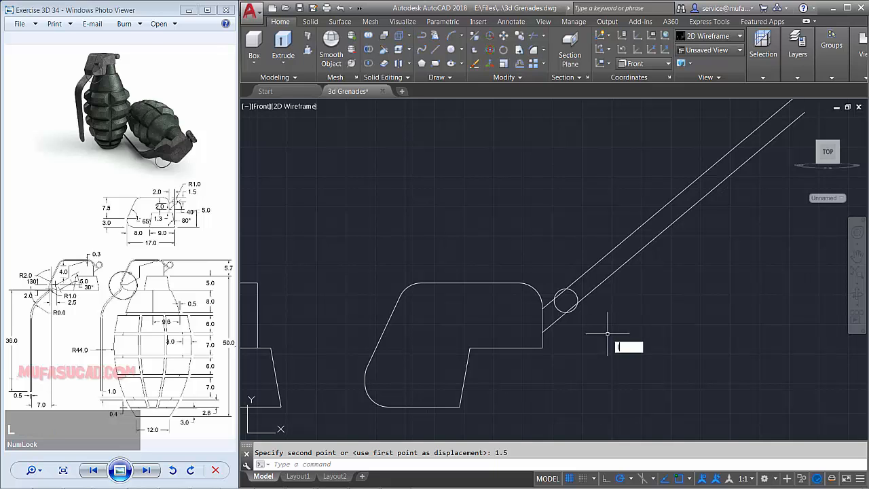
type("l")
key("Return")
scroll(577, 325, "up", 4)
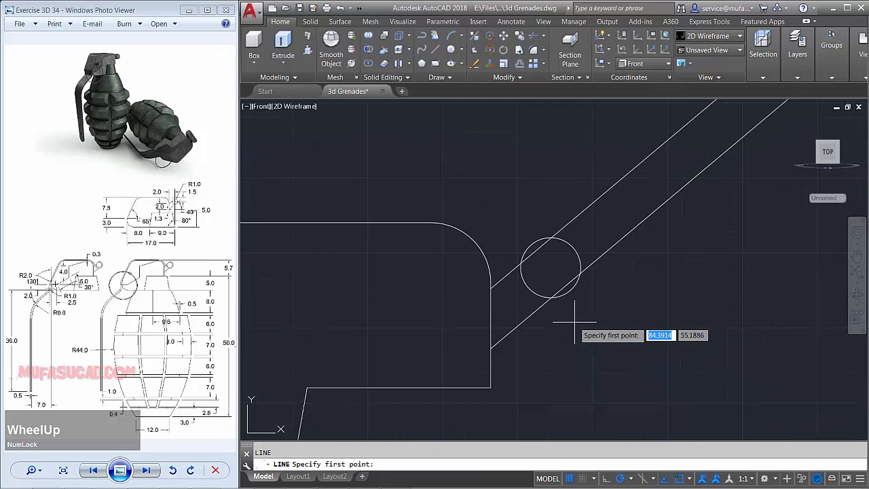
left_click(564, 284)
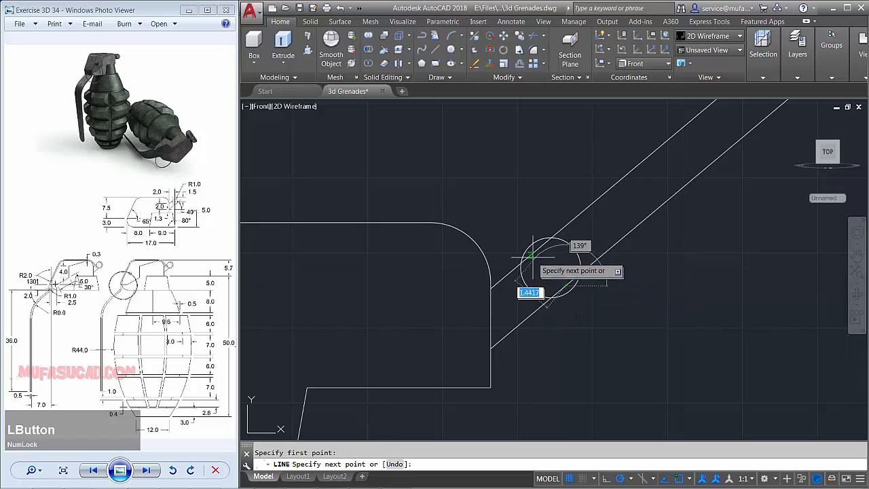
key("space")
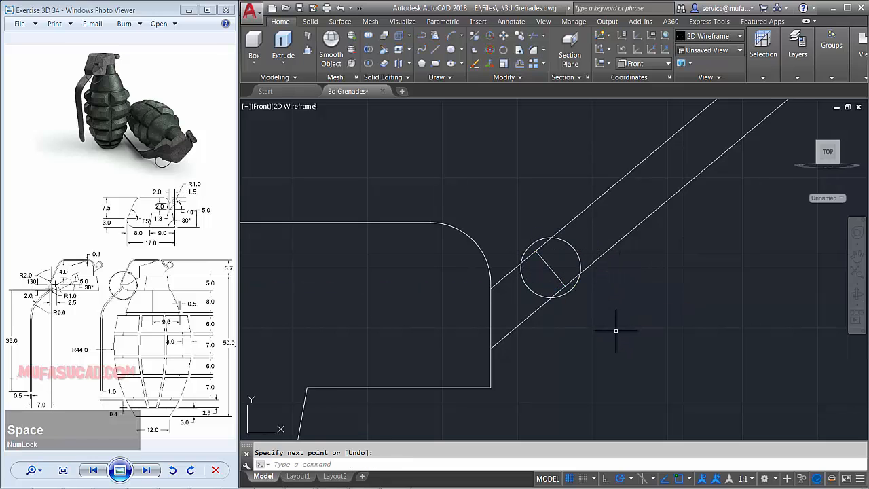
- Trim both inclined lines where they extend past the short perpendicular line inside the circle
key("space")
key("space")
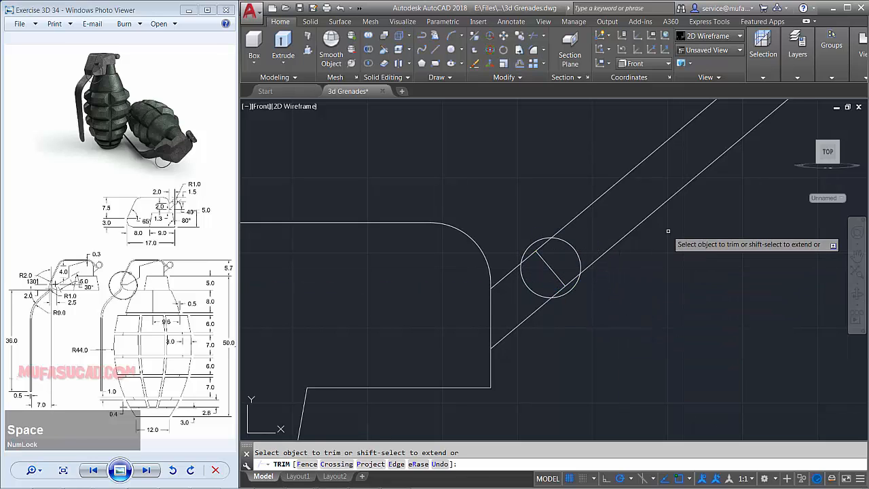
left_click(671, 238)
left_click(575, 208)
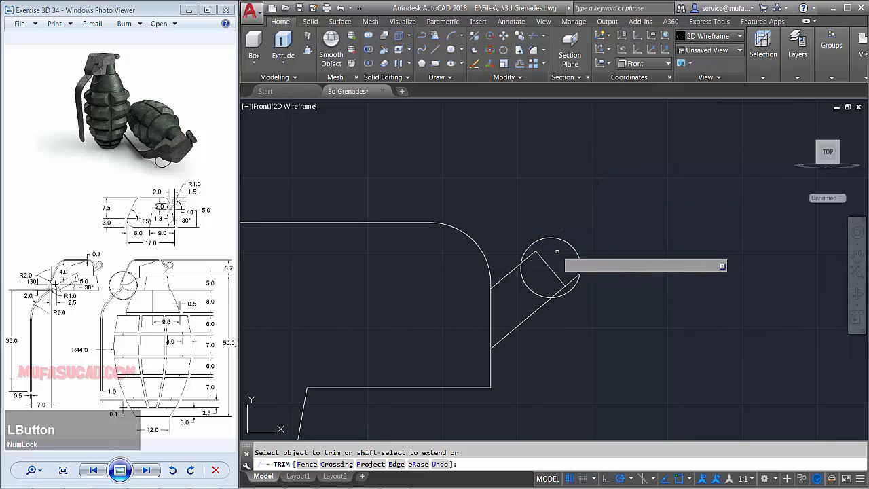
key("space")
scroll(601, 324, "down", 2)
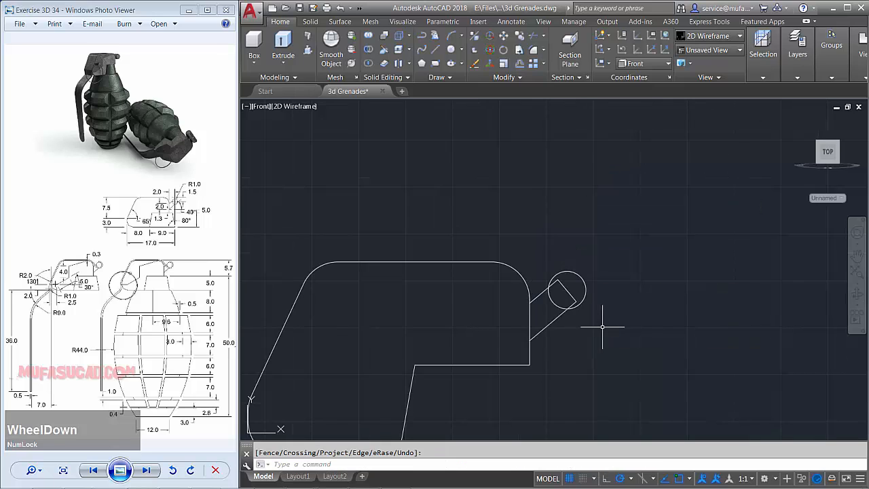
- Copy the rounded lever head profile with its inclined lines and circle to an empty area on its right
middle_click_drag(605, 324, 563, 296)
type("co")
key("space")
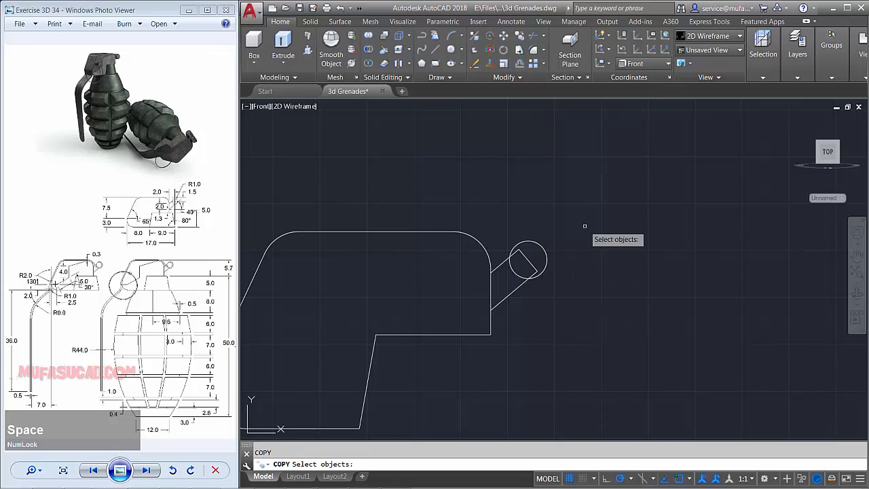
left_click(585, 214)
left_click(472, 320)
key("space")
left_click(472, 303)
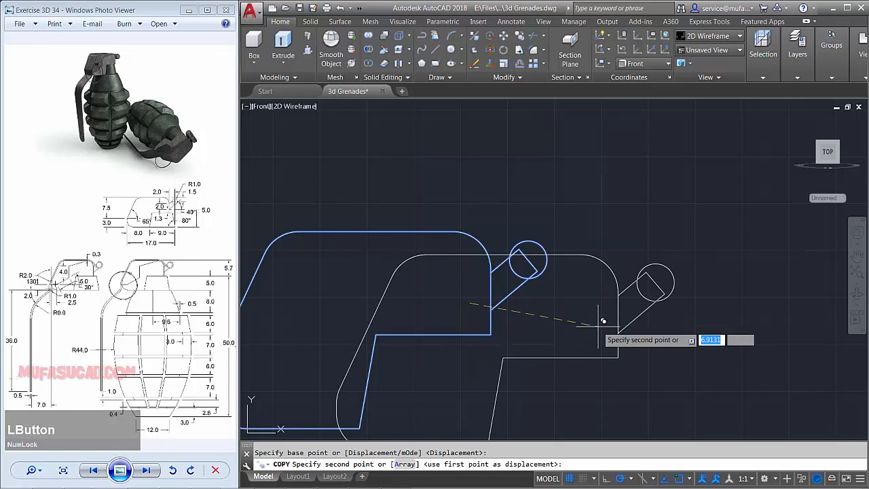
scroll(620, 330, "down", 2)
middle_click_drag(621, 330, 530, 291)
scroll(595, 292, "down", 2)
left_click(630, 280)
key("space")
mouse_move(663, 306)
middle_mouse_down()
mouse_move(636, 310)
mouse_move(630, 296)
mouse_move(625, 313)
middle_mouse_up()
scroll(606, 296, "up", 2)
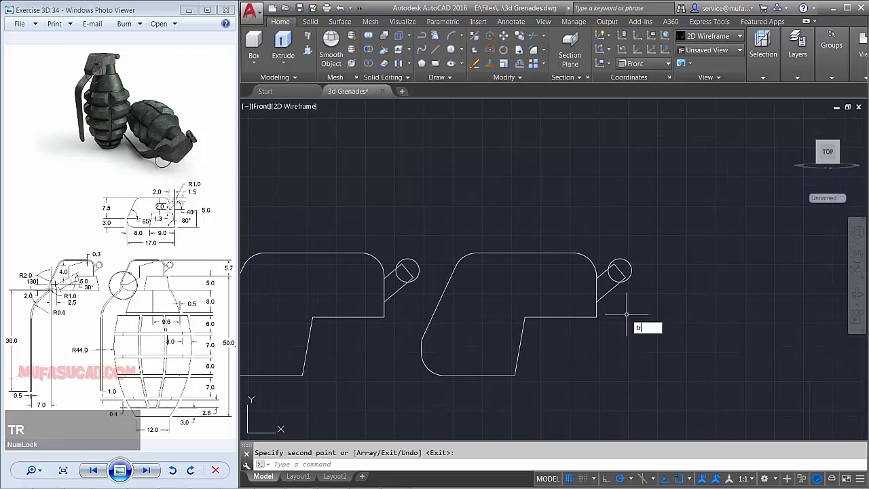
- Trim the copied profile's rounded upper-right corner and its lower-right edges up to the inclined end detail
type("tr")
key("space")
left_click(587, 246)
left_click(576, 272)
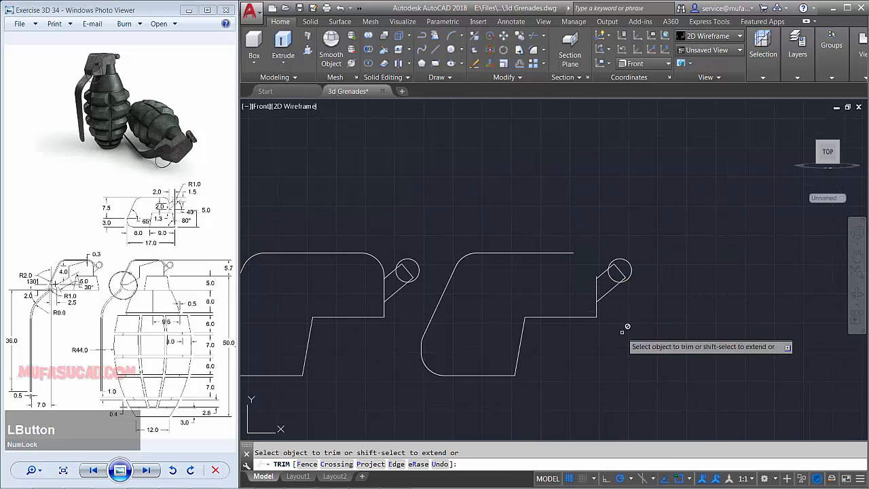
left_click(622, 322)
left_click(578, 309)
scroll(584, 285, "up", 4)
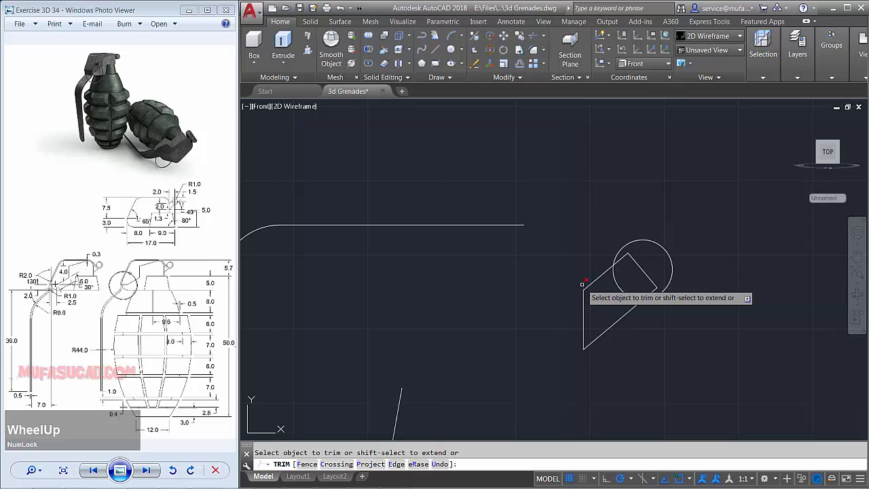
- Trim the part of the copied circle that lies between the two inclined lines
left_click(581, 283)
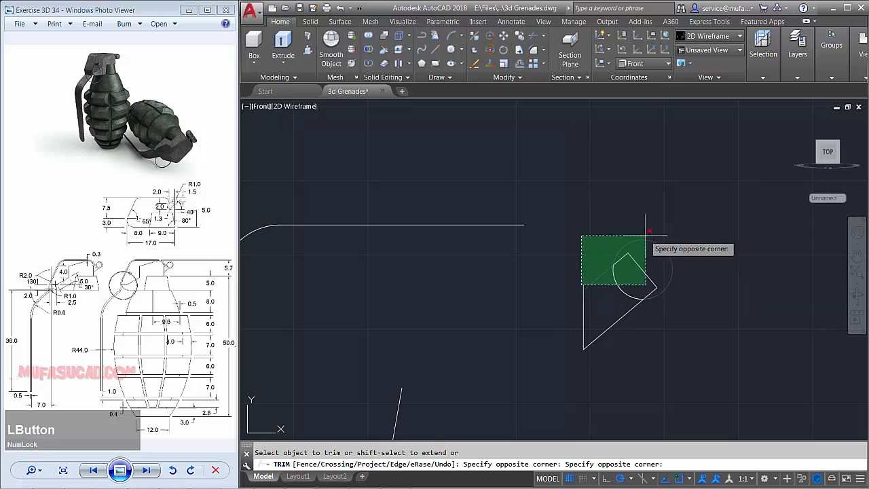
left_click(587, 244)
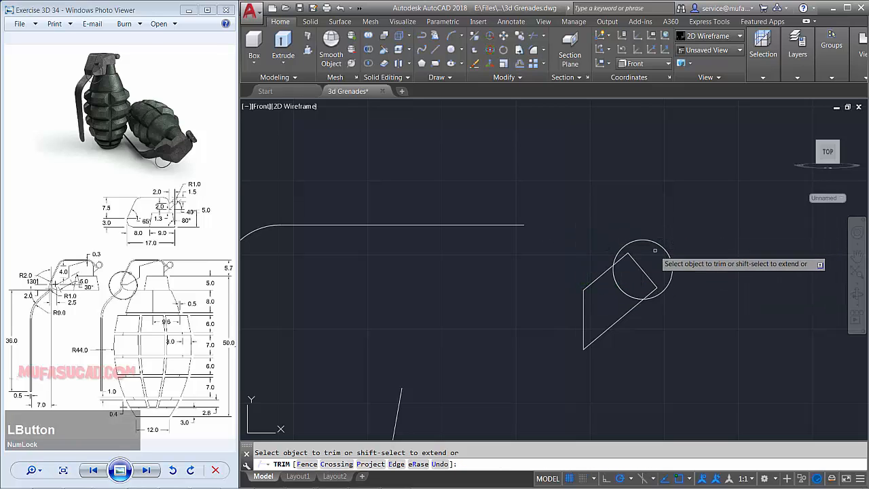
left_click(635, 279)
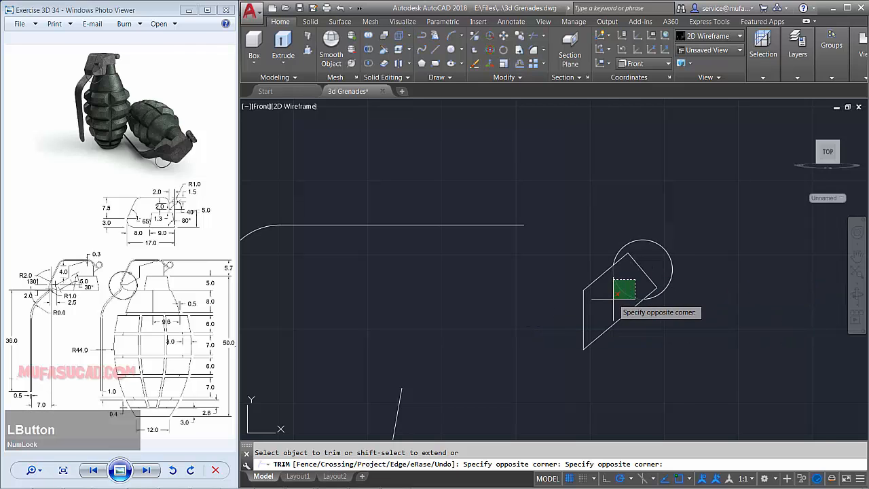
left_click(614, 298)
key("space")
scroll(673, 261, "down", 2)
middle_click_drag(669, 333, 653, 323)
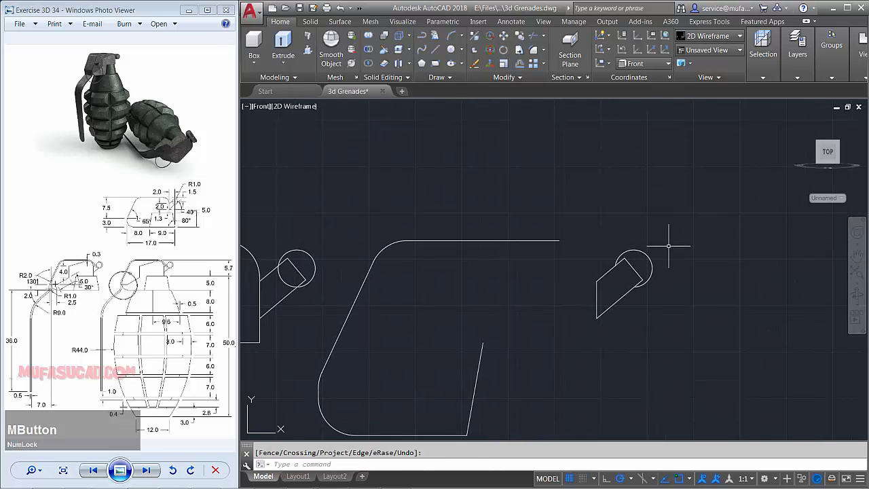
- Erase the remaining circle arc and the rest of the copied profile, keeping only the four-sided end outline
left_click(614, 238)
left_click(594, 262)
left_click(535, 224)
left_click(498, 275)
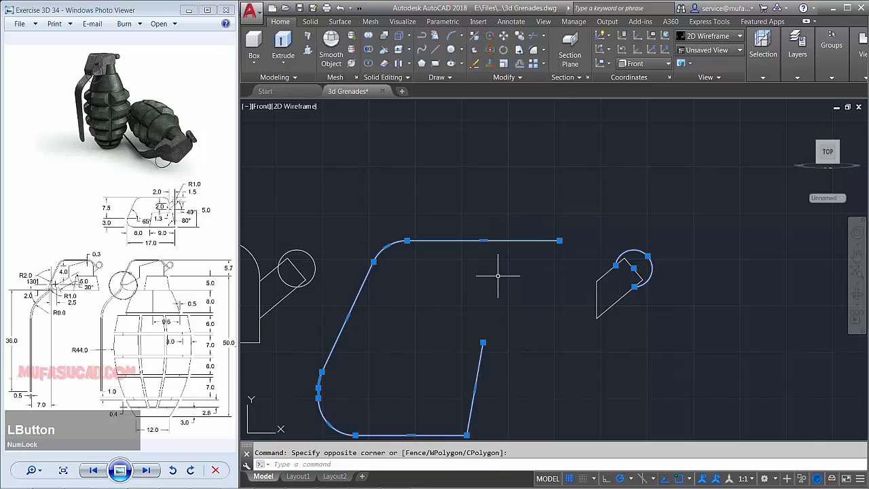
key("Delete")
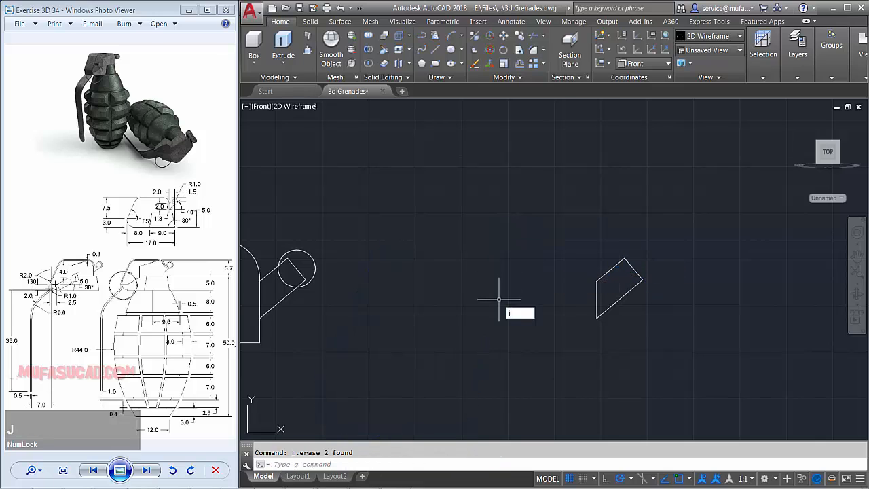
- Join the four edges of the isolated end outline into a single polyline
key("space")
left_click(670, 225)
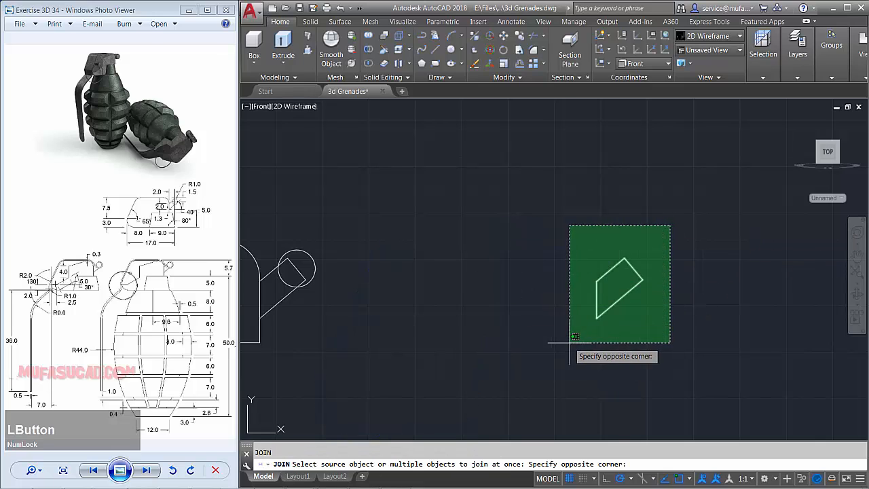
left_click(570, 342)
key("space")
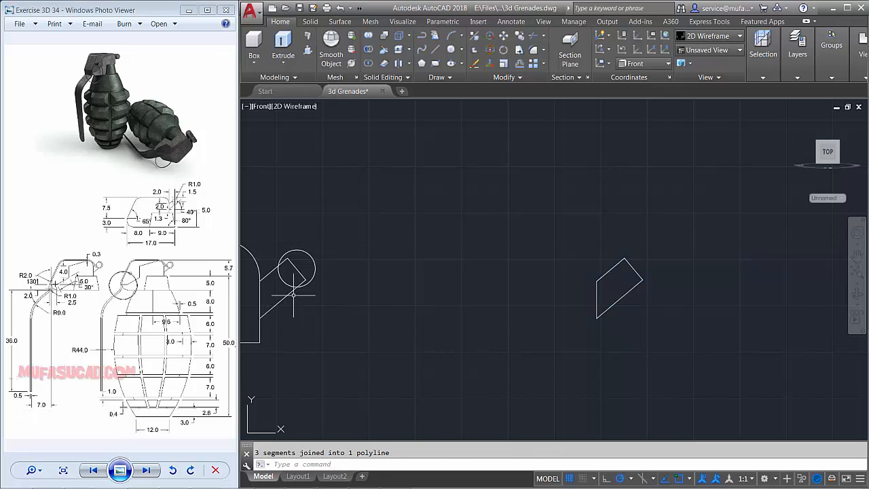
- Erase the original upper inclined line and perpendicular line, and move the joined outline into place against the profile's right edge
left_click(296, 270)
left_click(292, 259)
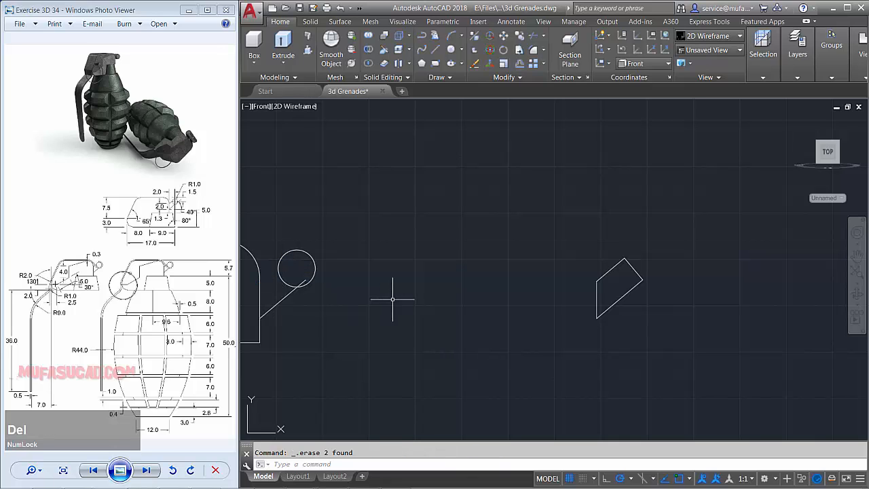
key("space")
left_click(649, 239)
left_click(597, 299)
key("space")
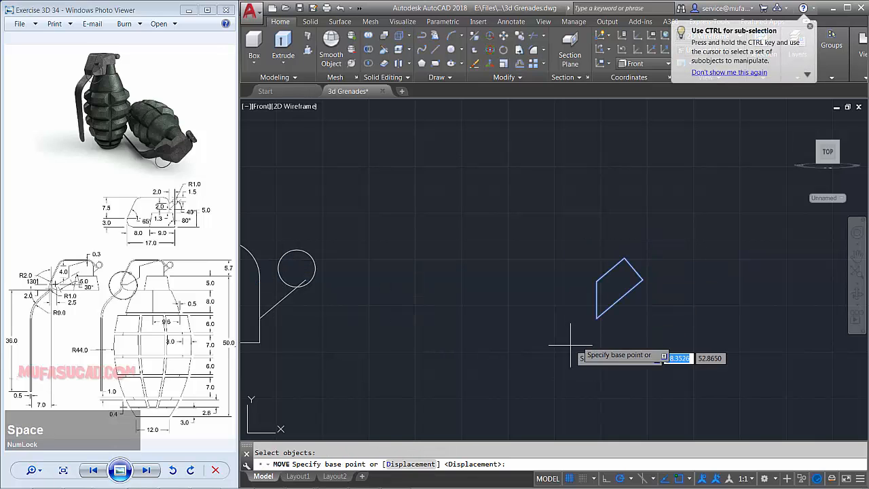
left_click(596, 318)
middle_click_drag(399, 306, 574, 306)
scroll(441, 289, "up", 2)
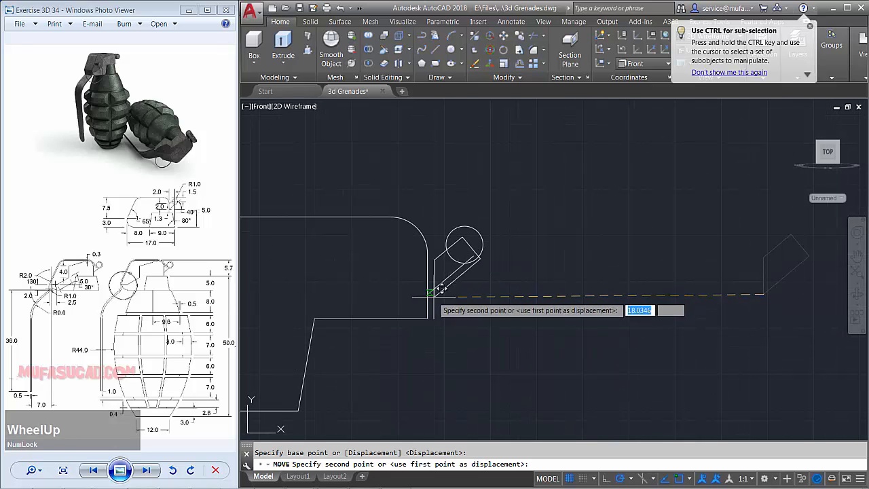
left_click(431, 293)
- Copy the trapezoid from the angular profile into the notch of the rounded profile, aligning their lower-left corners
scroll(500, 305, "down", 2)
middle_click_drag(493, 325, 544, 305)
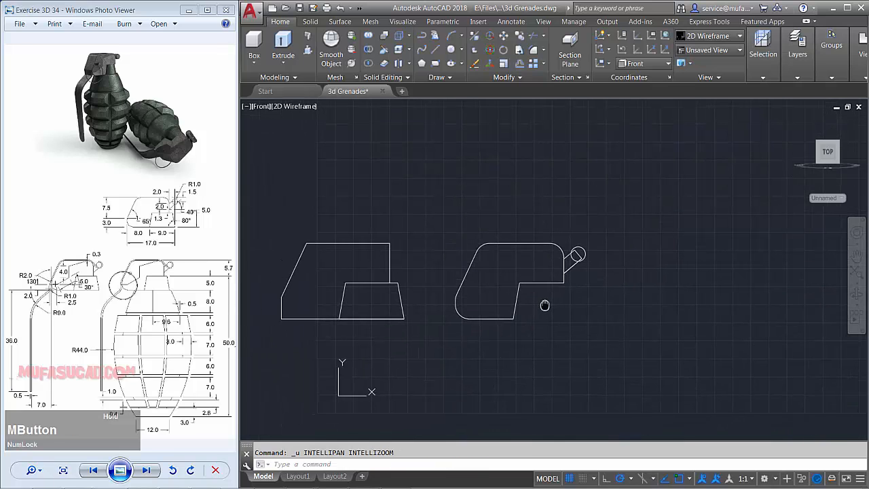
type("co")
key("space")
left_click(400, 288)
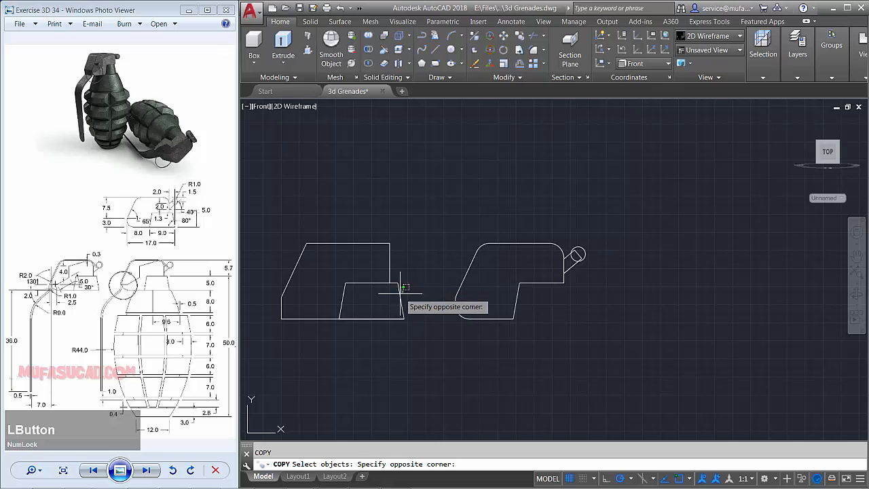
left_click(390, 301)
key("space")
left_click(339, 319)
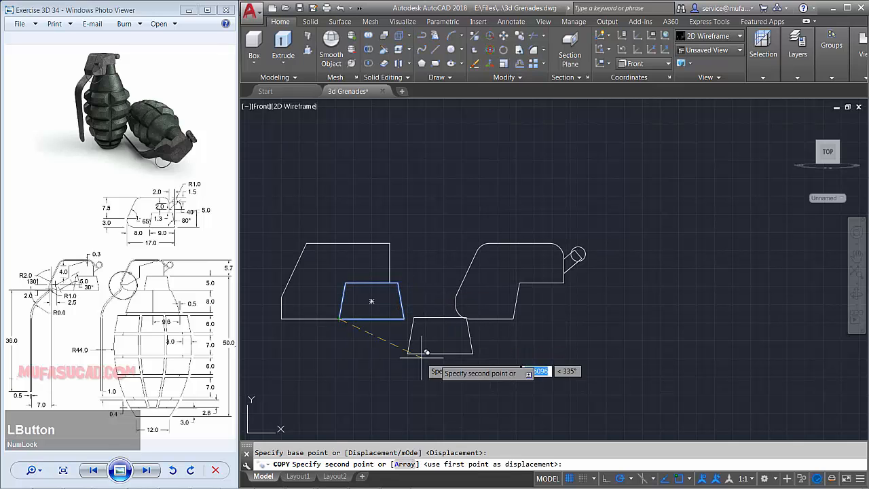
left_click(513, 318)
key("space")
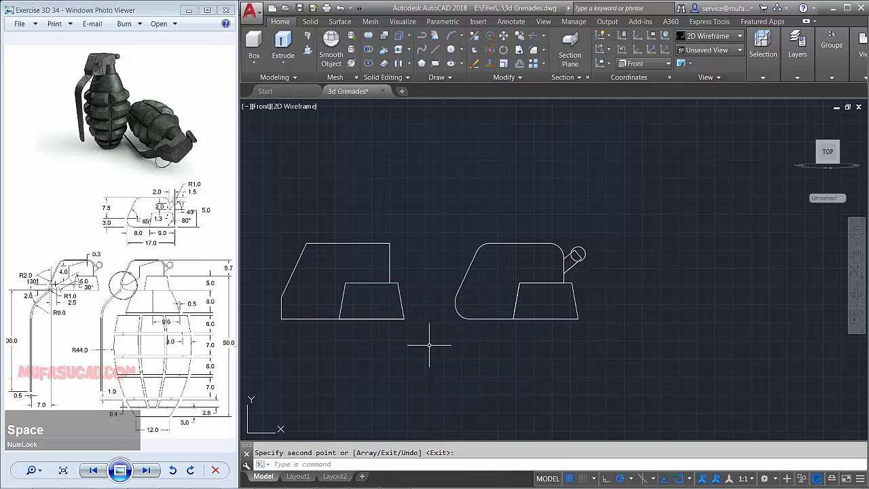
- Erase the old angular lever lines around the original trapezoid on the left
left_click(277, 266)
left_click(306, 291)
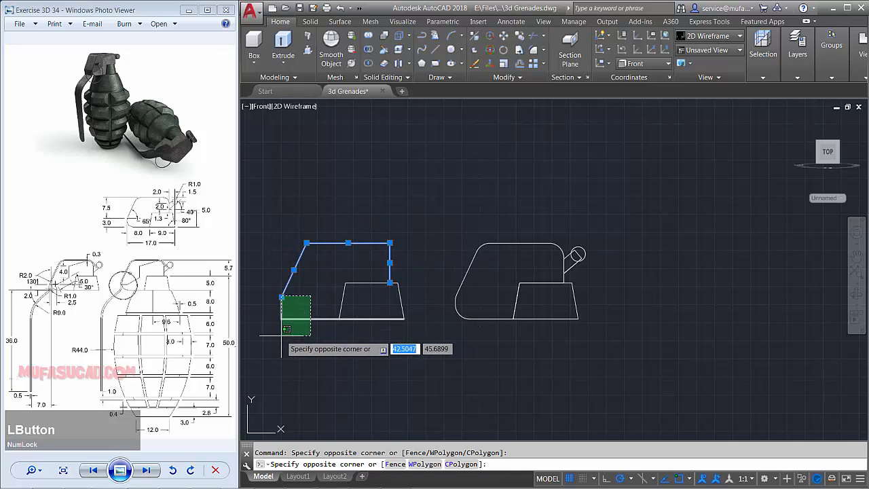
left_click(280, 330)
key("Delete")
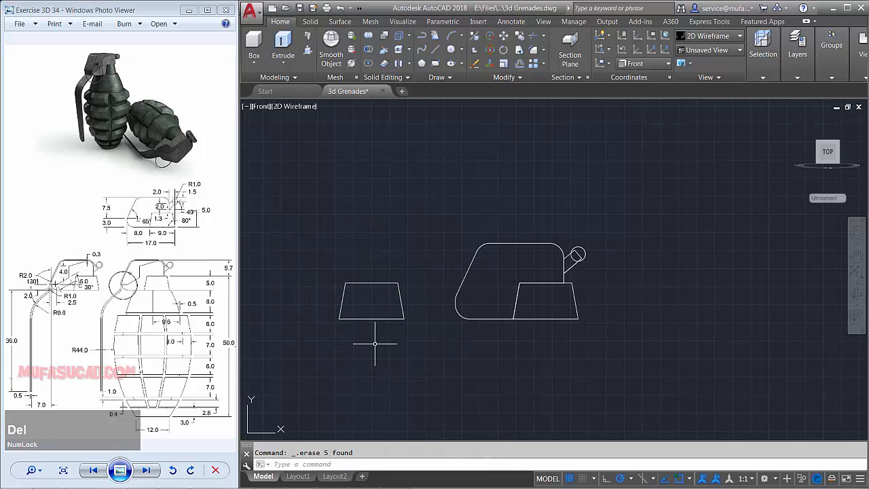
- Draw a vertical centre line from the midpoint of the left trapezoid's top edge down past its base
middle_click_drag(355, 344, 383, 342)
key("space")
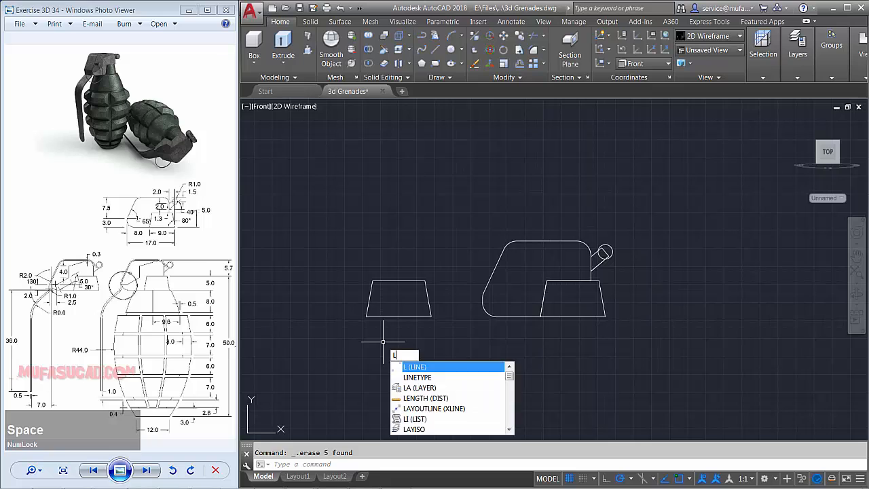
left_click(399, 317)
left_click(399, 280)
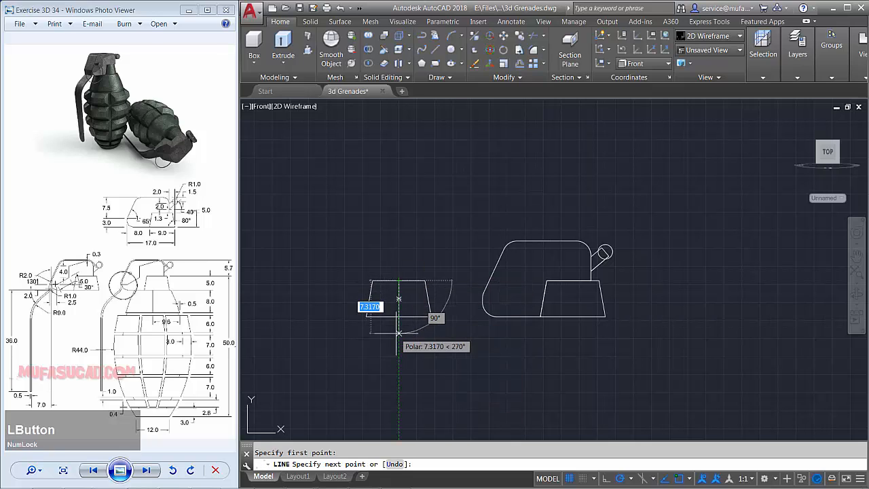
key("space")
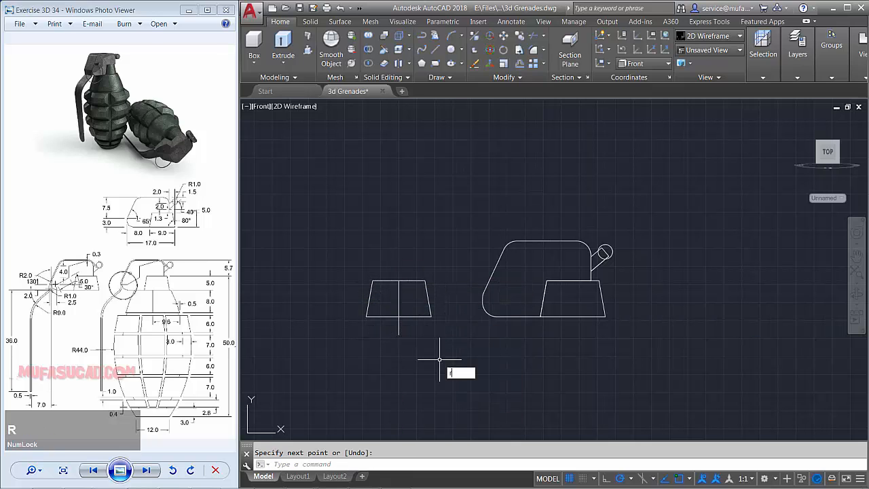
key("Escape")
- Trim the left trapezoid's left half and the centre line's overhang, and erase the leftover slanted edge
key("space")
left_click(387, 248)
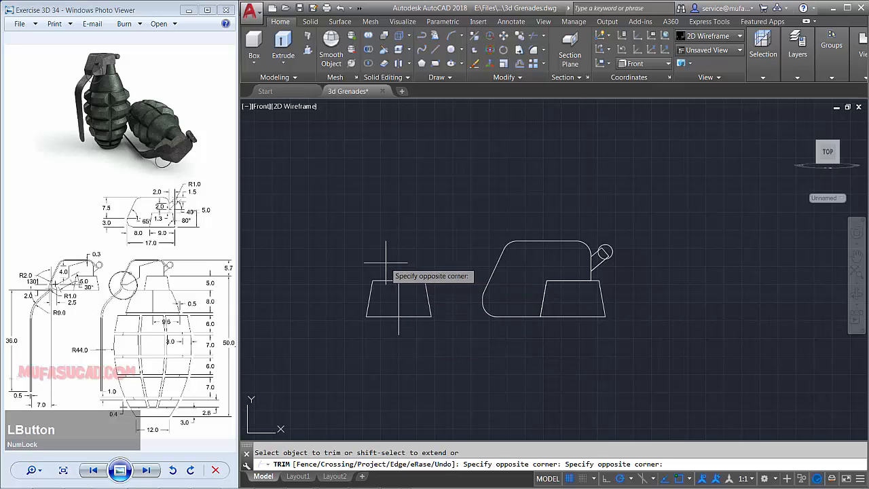
left_click(378, 349)
left_click(417, 362)
left_click(398, 333)
key("space")
left_click(364, 311)
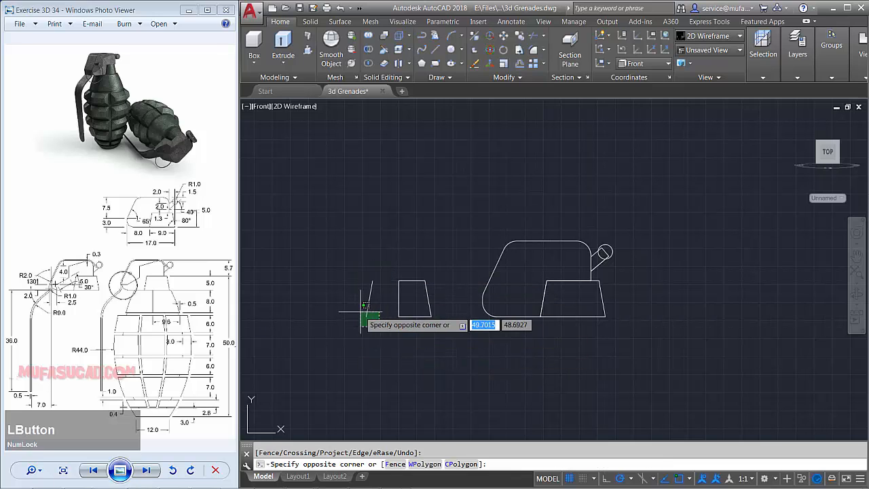
left_click(366, 316)
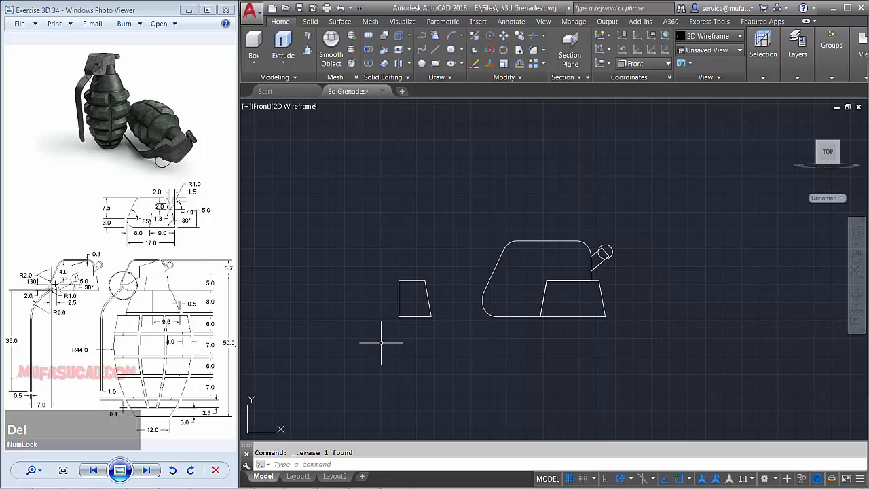
- Join the half-trapezoid's edges into one closed polyline
type("j")
key("space")
left_click(453, 258)
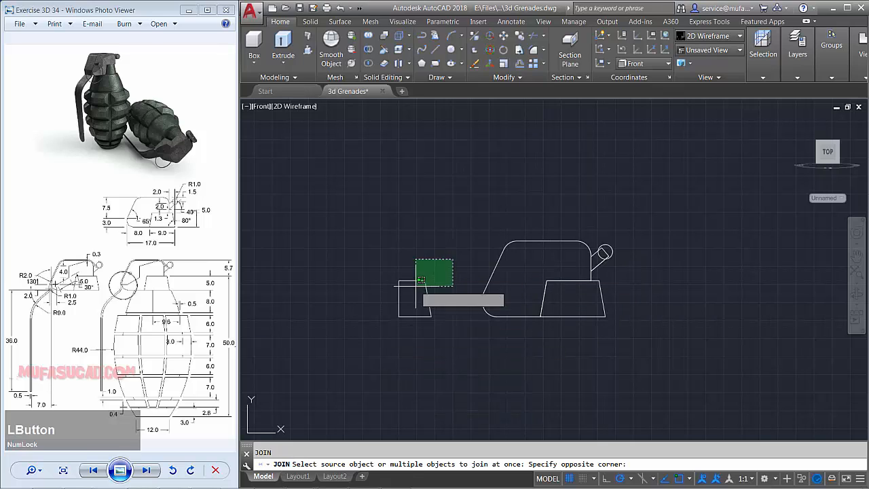
left_click(371, 331)
key("space")
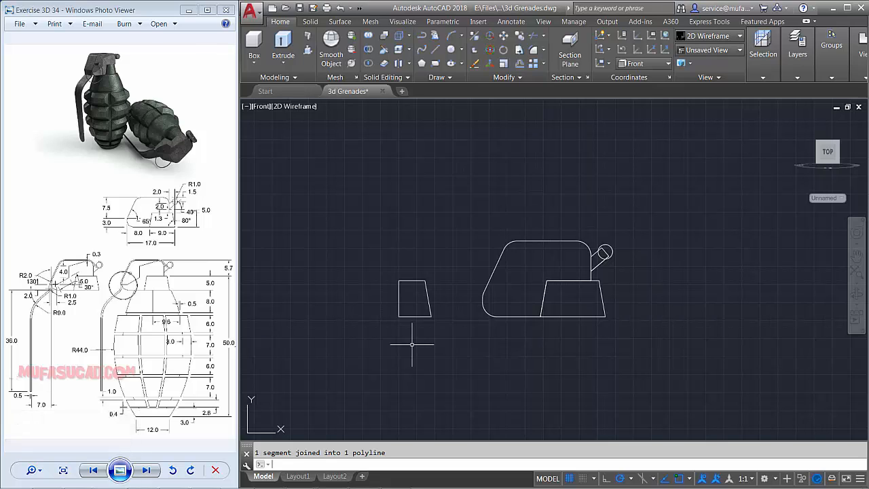
- Revolve the closed half-trapezoid 360° around its vertical straight edge to make the neck solid
type("rev")
key("space")
left_click(426, 338)
left_click(420, 296)
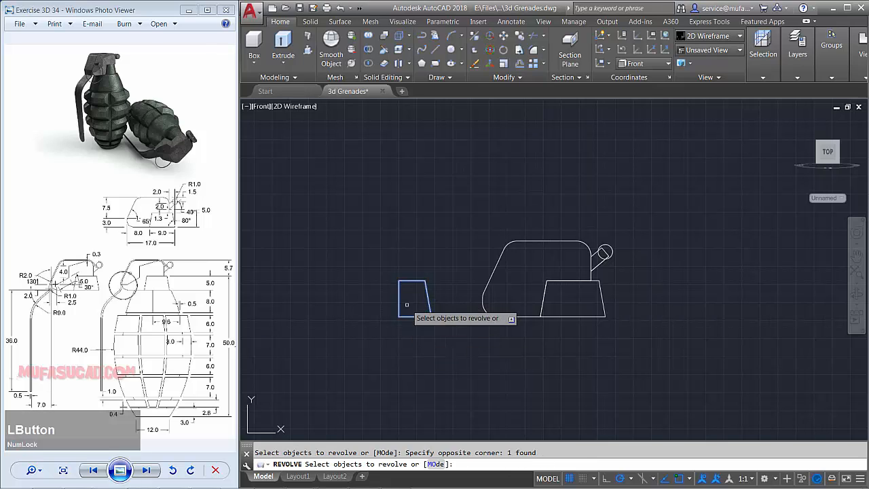
key("space")
left_click(399, 316)
left_click(397, 338)
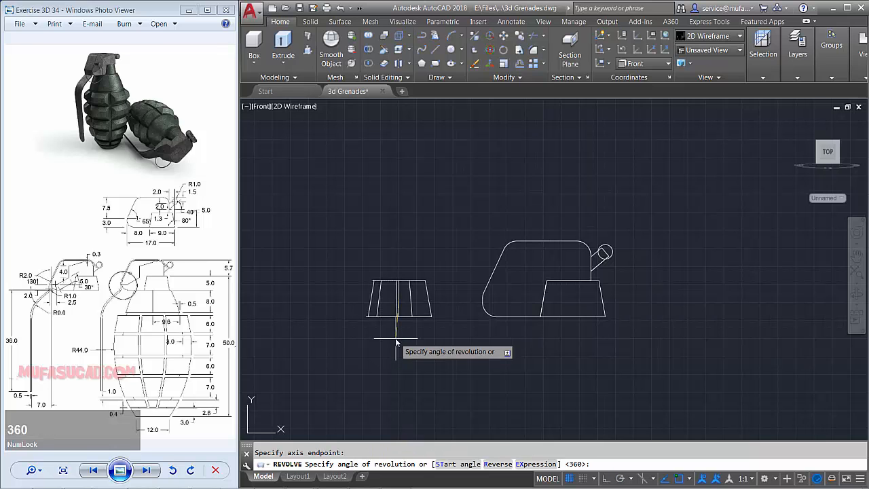
key("Return")
- Move the neck solid onto the grenade body, snapping its base-circle quadrant to the matching quadrant of the body's top rim
middle_click_drag(387, 345, 465, 355, "shift")
type("m")
key("space")
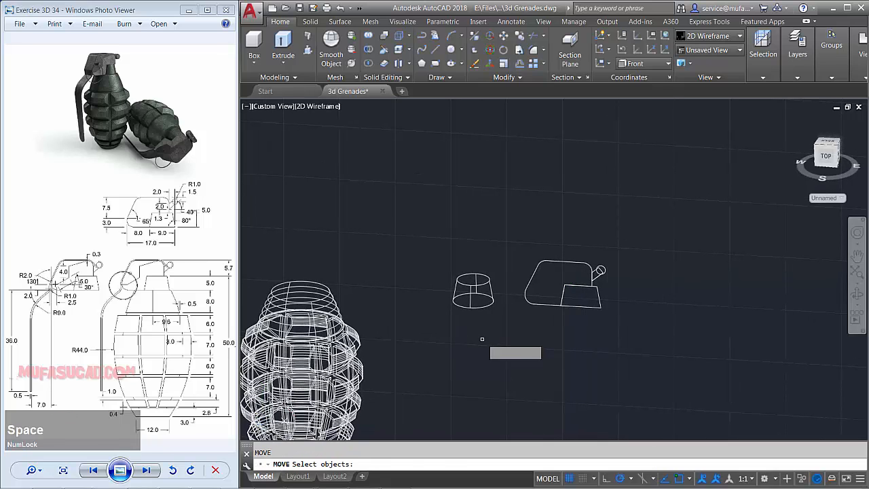
left_click(482, 338)
left_click(454, 289)
key("space")
left_click(494, 301)
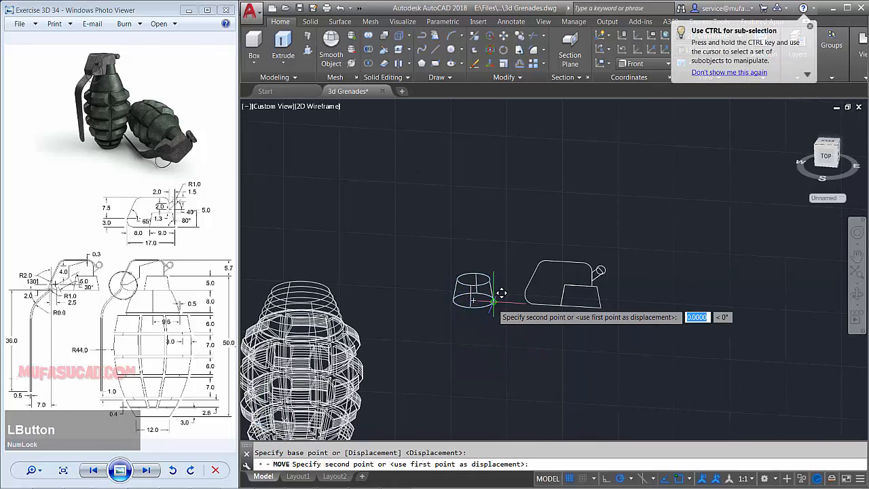
scroll(367, 274, "up", 2)
middle_click_drag(368, 274, 454, 279)
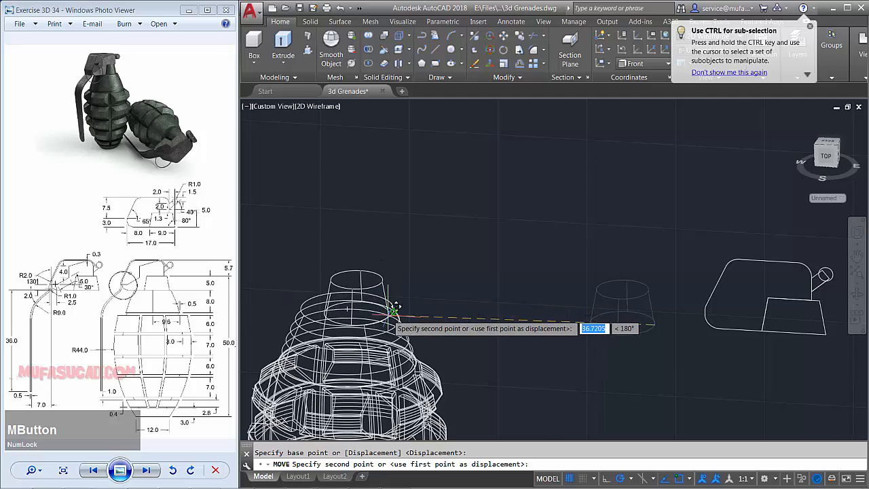
left_click(399, 312)
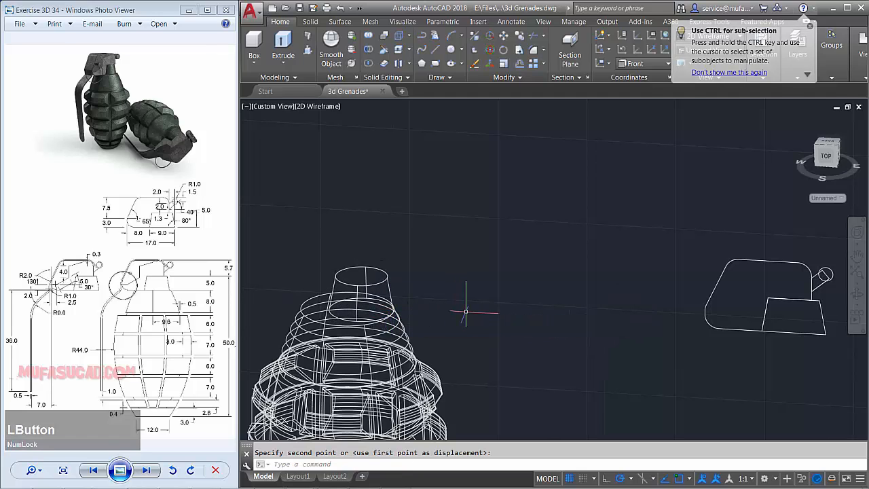
- Move the neck solid 0.5 units in the 180° direction on top of the body
type("m")
key("space")
type("l")
key("space")
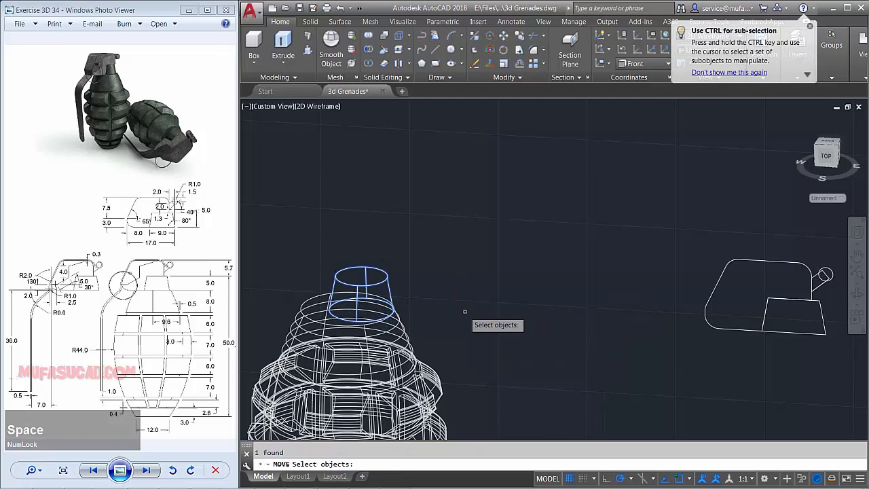
key("space")
left_click(529, 284)
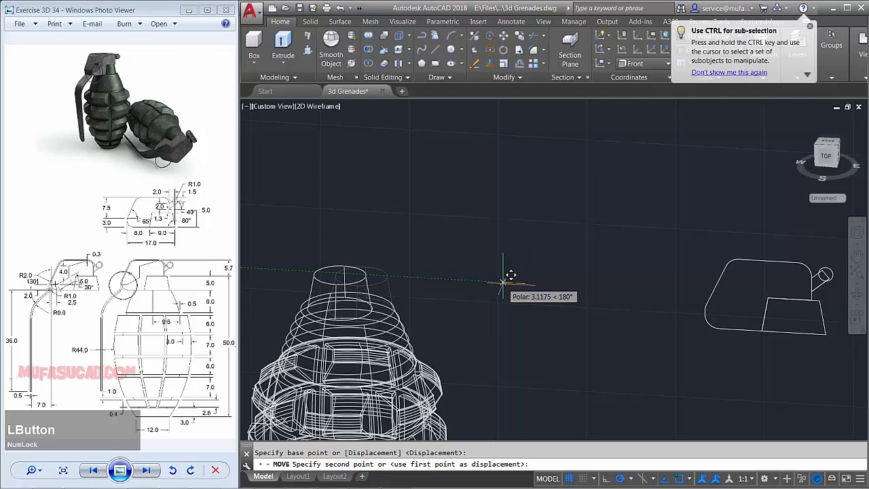
type("0")
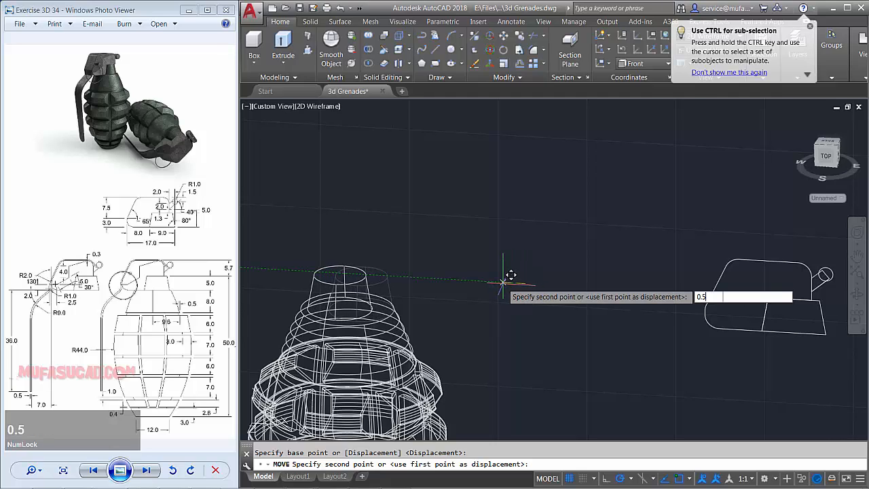
type(".5")
key("space")
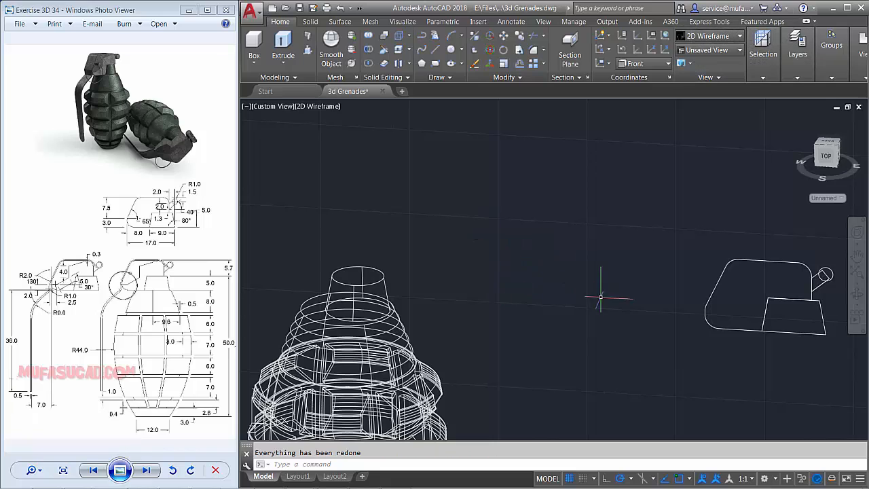
- Copy the head and end-detail profiles from the notch's upper-left corner to the quadrant of the neck's top circle
scroll(610, 309, "down", 1)
middle_click_drag(611, 309, 587, 317)
type("co")
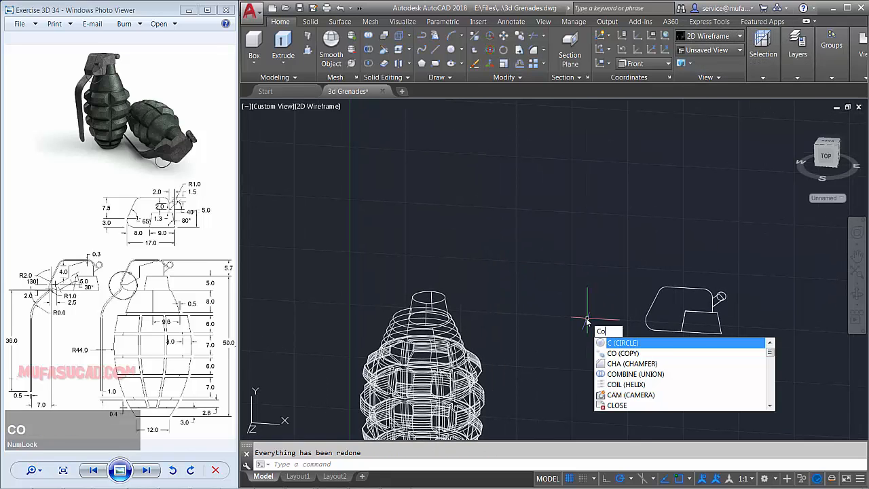
key("space")
left_click(748, 275)
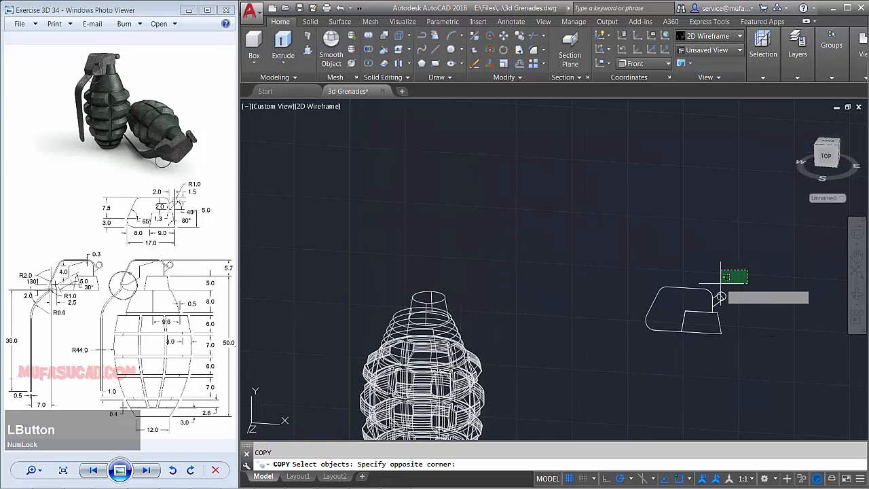
left_click(626, 349)
key("space")
scroll(668, 360, "up", 1)
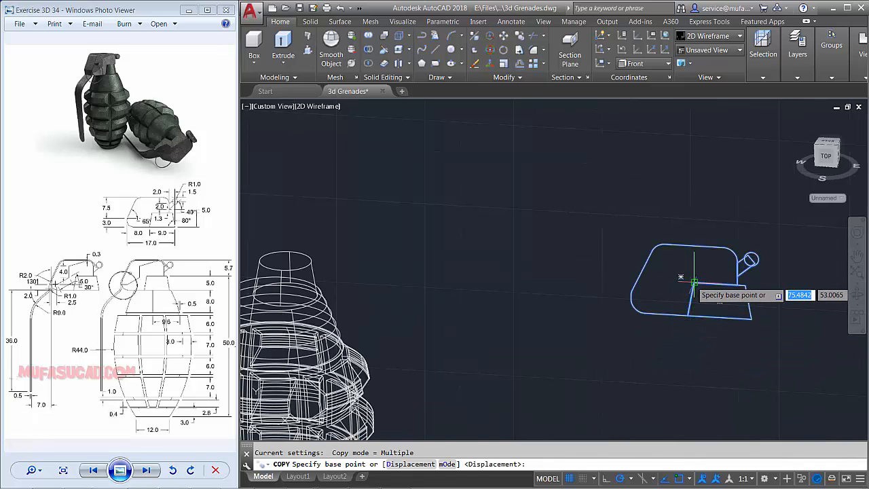
left_click(692, 283)
scroll(665, 303, "down", 2)
middle_click_drag(541, 311, 634, 345)
scroll(526, 309, "up", 4)
middle_click_drag(551, 312, 647, 380, "shift")
left_click(528, 319)
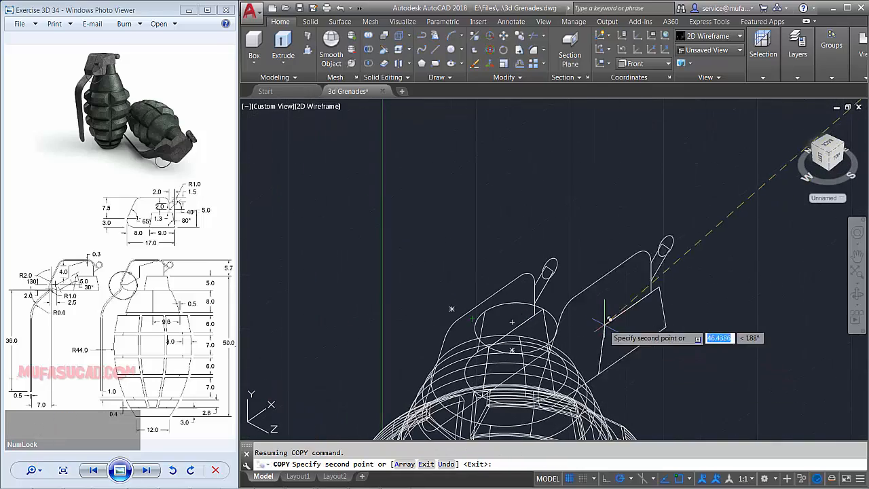
key("space")
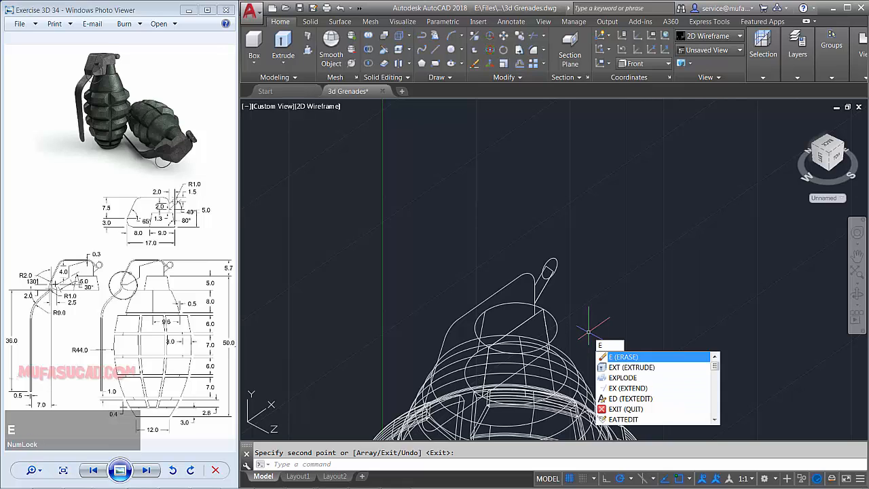
- Extrude the rounded head profile about 3.62 units to the side quadrant of the neck's top circle
type("ext")
key("space")
left_click(516, 278)
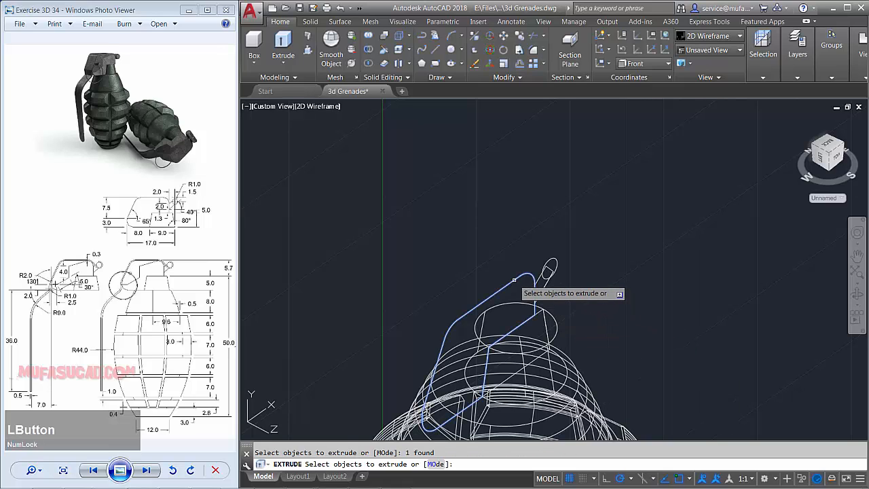
key("space")
left_click(536, 316)
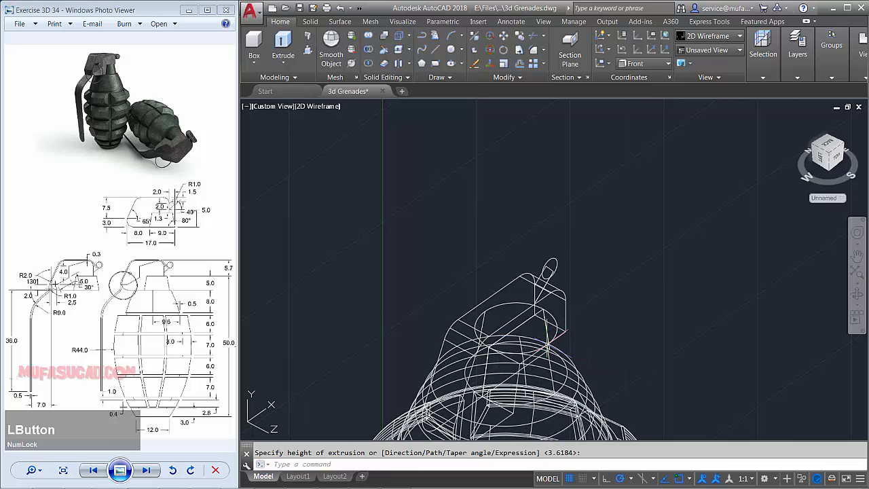
- Extrude the same head profile in the opposite direction to the other side quadrant of the neck's top circle
middle_click_drag(532, 303, 661, 319, "shift")
key("space")
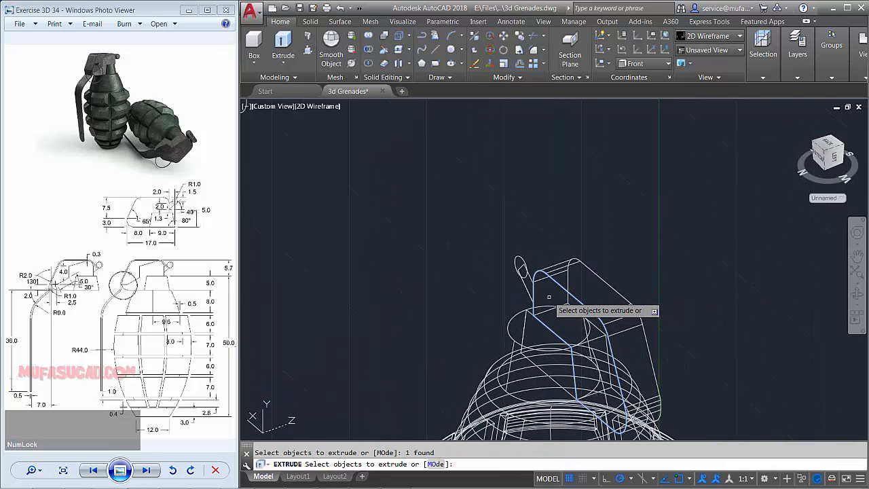
key("space")
left_click(513, 339)
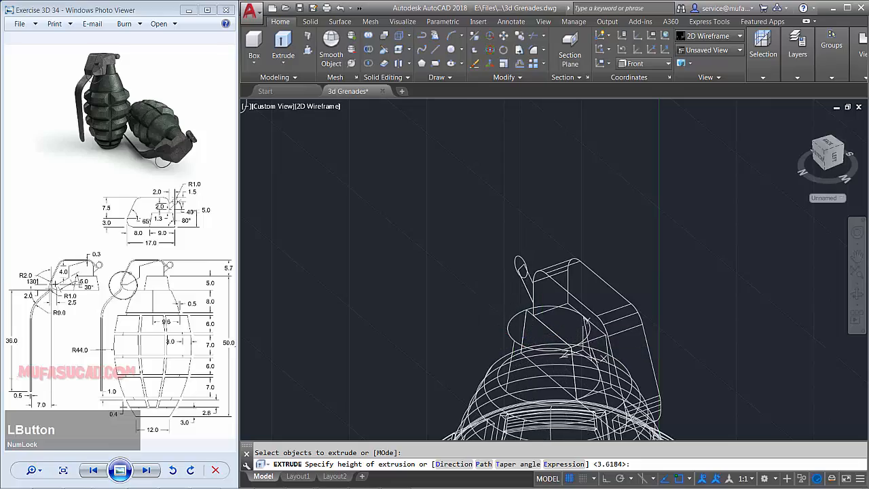
- Union the two extruded halves of the head into one solid
middle_click_drag(514, 339, 515, 238, "shift")
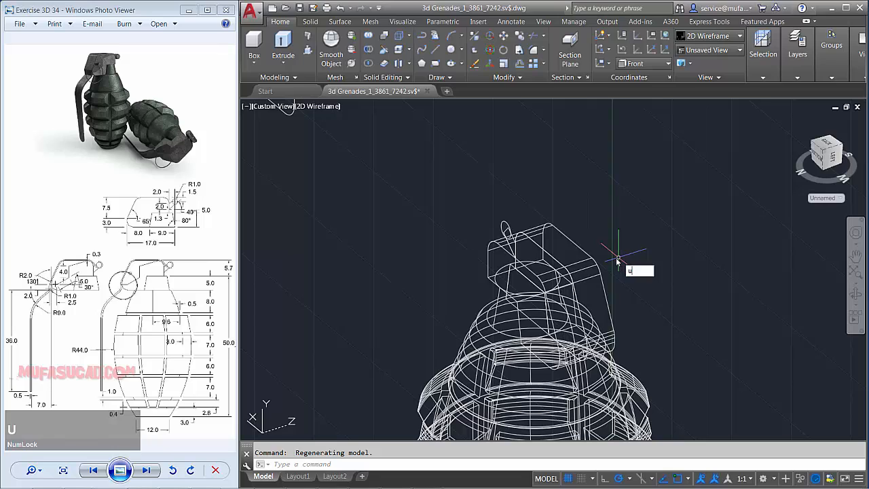
key("space")
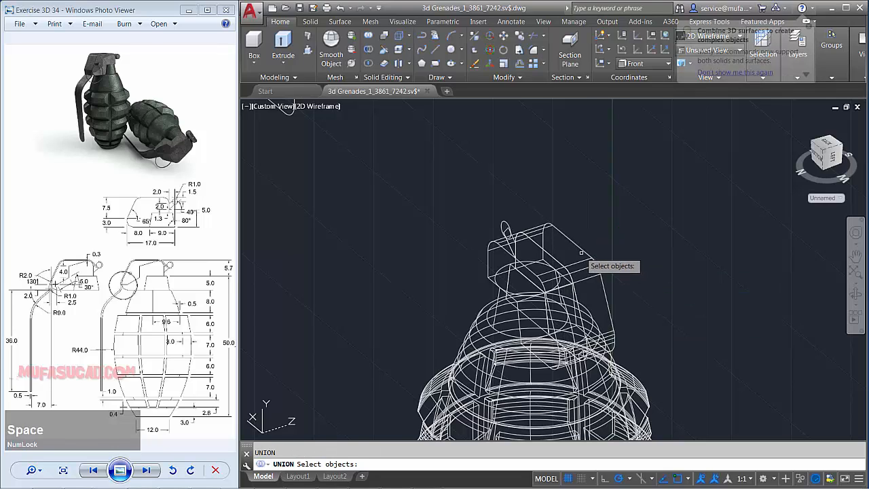
left_click(582, 249)
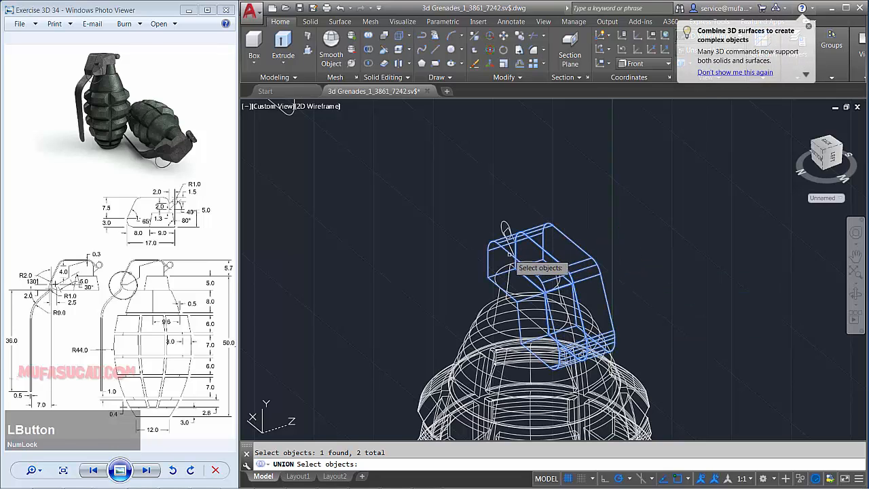
key("space")
- Extrude the small connector profile between the head and the end circle by 1 unit
middle_click_drag(504, 297, 670, 293, "shift")
type("ex")
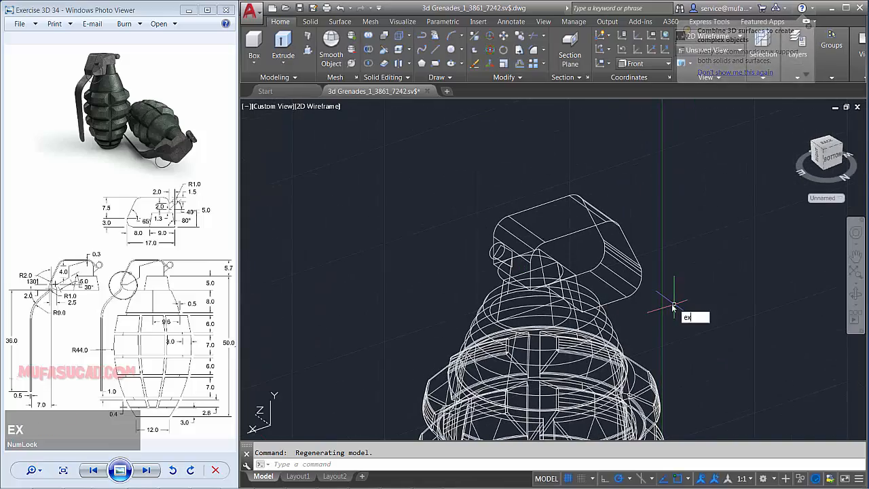
type("t")
key("space")
scroll(509, 268, "up", 2)
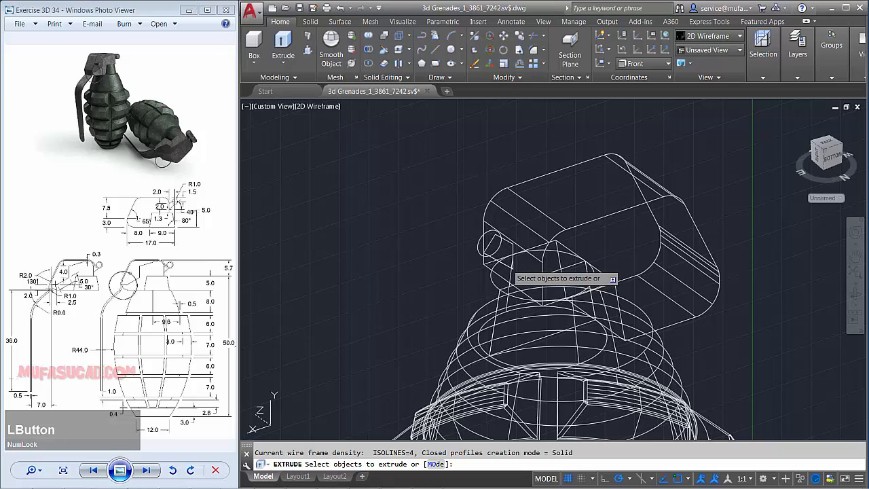
left_click(501, 259)
key("space")
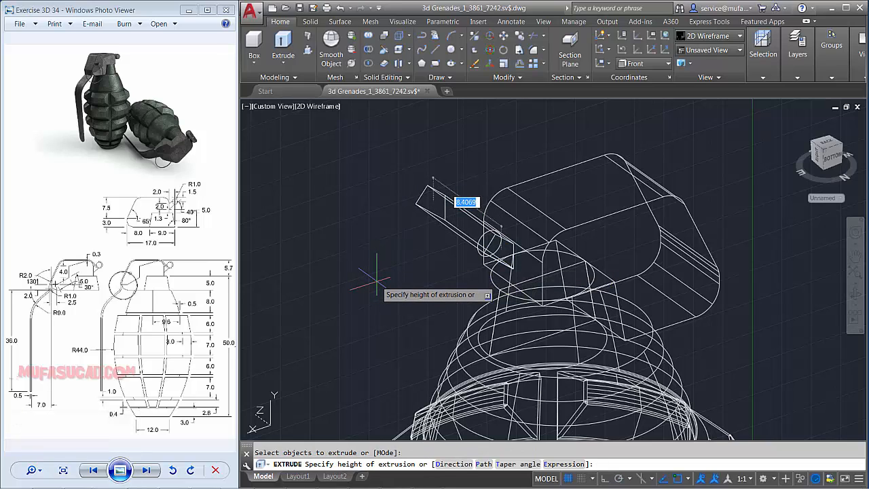
type("1")
key("space")
- Move the extruded connector 0.5 units in the negative Z direction to centre it on the profile plane
type("m")
key("space")
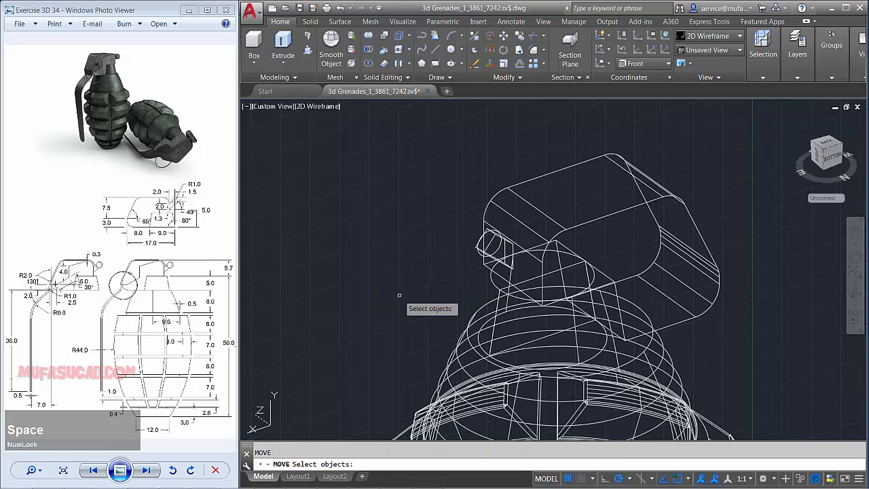
type("l")
key("space")
key("space")
left_click(389, 274)
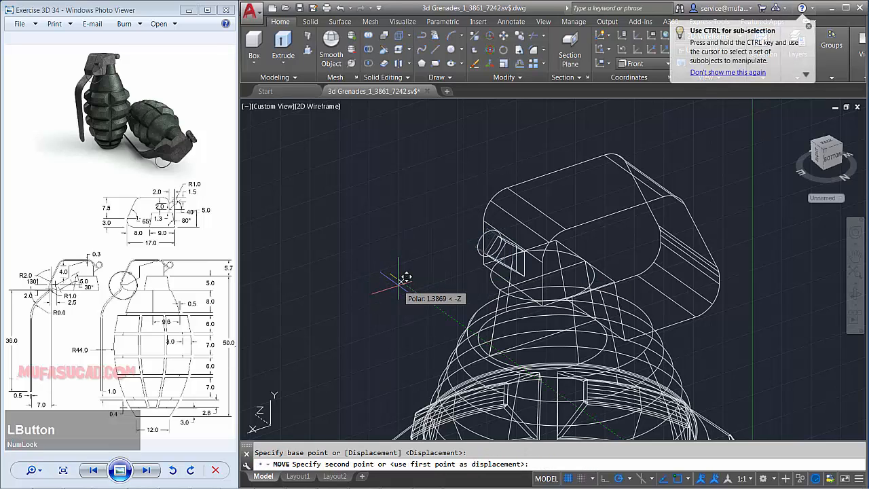
type("0")
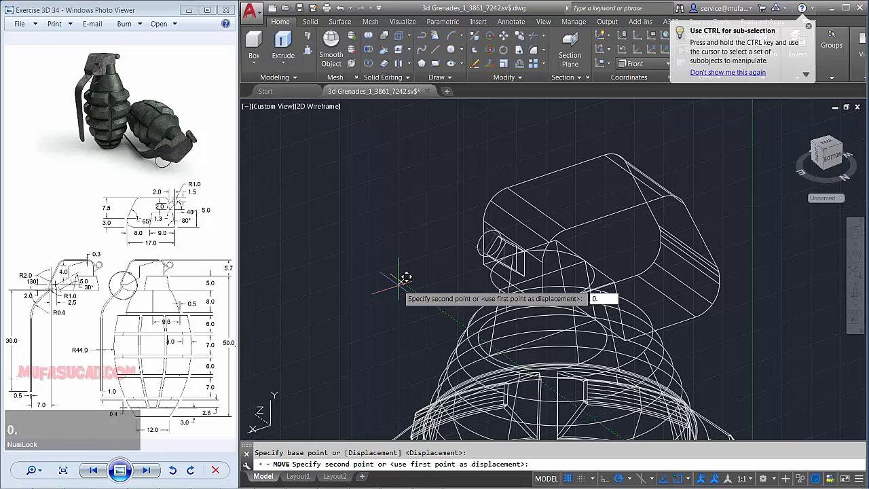
type(".5")
key("space")
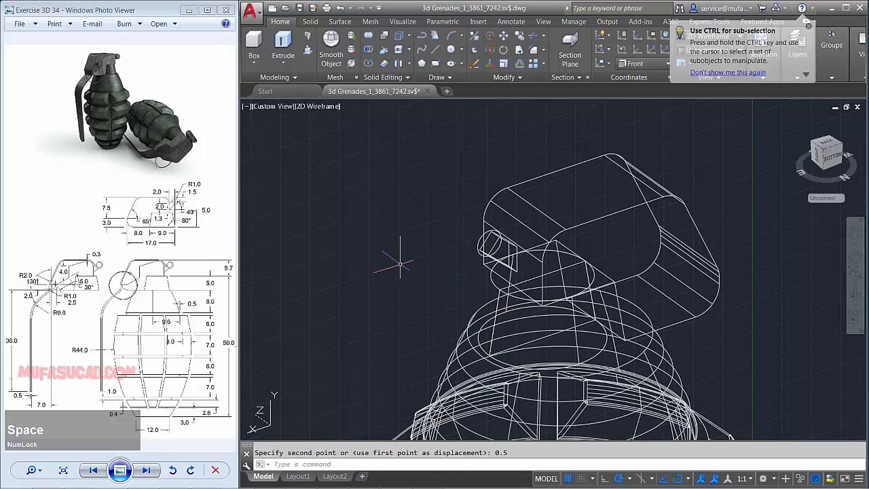
- Extrude the end circle sideways to the corner of the head's side face
type("ex")
scroll(448, 225, "up", 2)
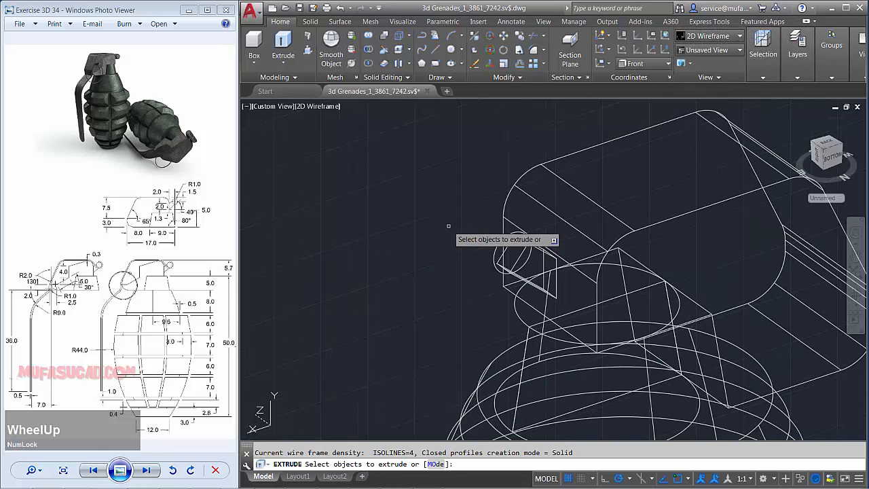
left_click(504, 249)
key("space")
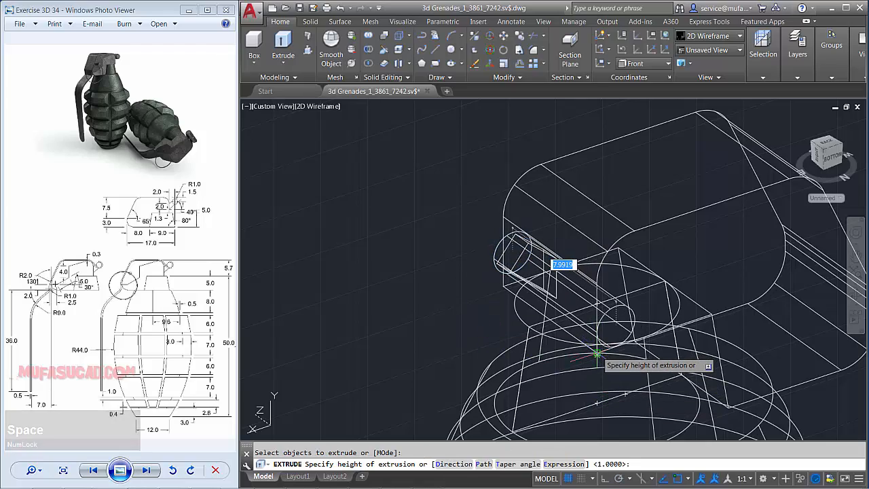
left_click(591, 351)
- Extrude the cylinder's inner end face in the opposite direction to the near corner of the head's side face
middle_click_drag(592, 351, 640, 324, "shift")
key("space")
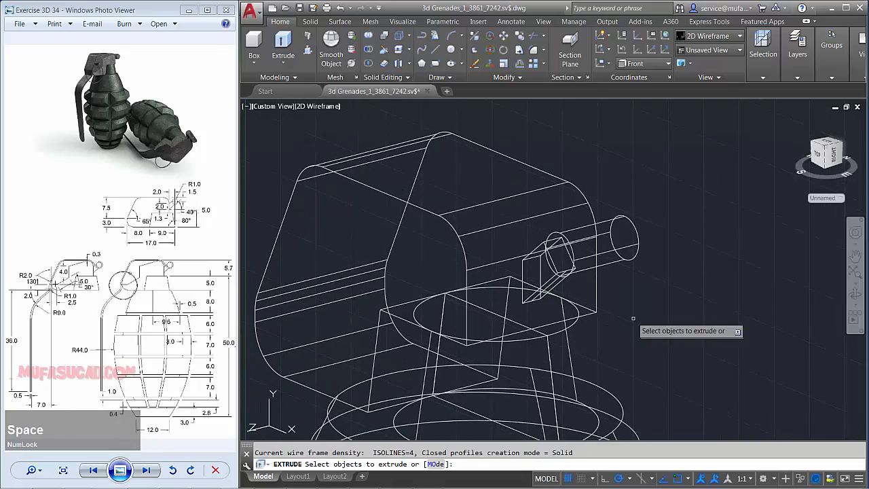
scroll(546, 227, "up", 2)
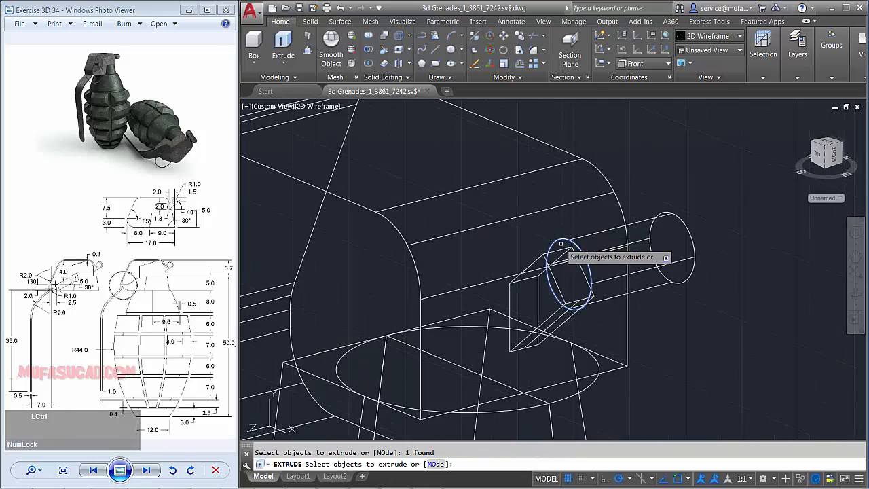
key("space")
left_click(424, 416)
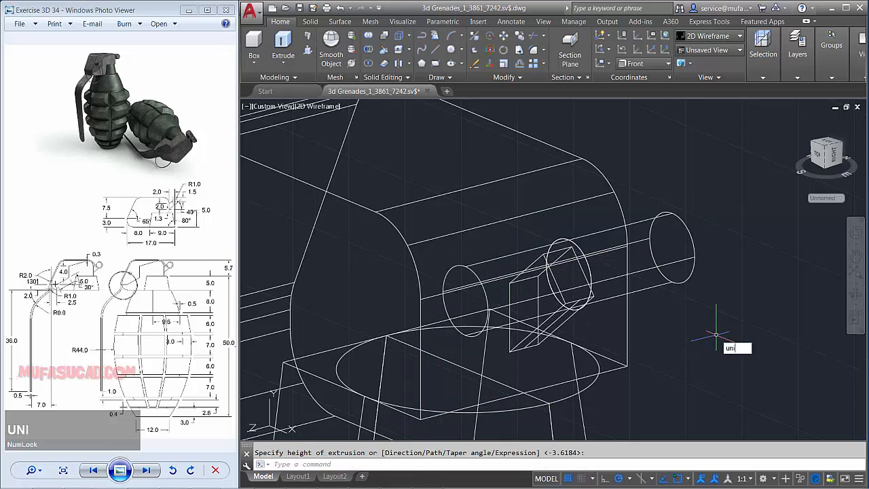
- Union the two cylinder halves and the small connector into one solid
key("space")
left_click(689, 266)
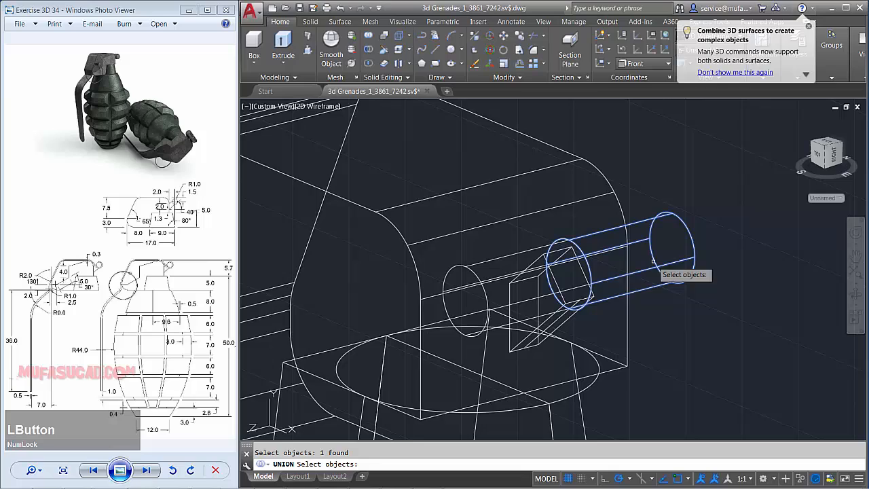
left_click(488, 303)
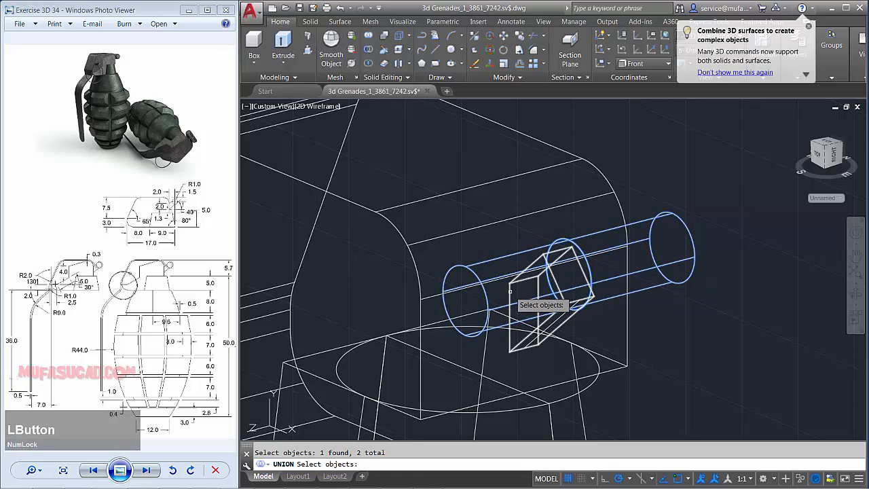
key("space")
- Set the model to the Front view
scroll(687, 299, "down", 2)
middle_click_drag(687, 299, 660, 328, "shift")
scroll(661, 327, "down", 2)
middle_click_drag(665, 373, 594, 234)
scroll(587, 244, "down", 1)
left_click_drag(407, 178, 321, 152)
left_click(273, 107)
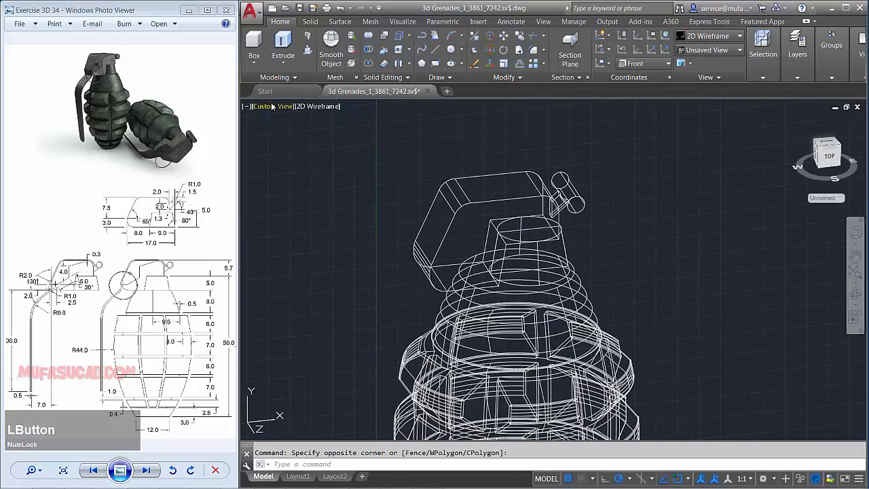
left_click(292, 176)
- Erase the trapezoidal neck outline and the small connector profile from the 2D head profile beside the grenade
middle_click_drag(450, 184, 566, 235)
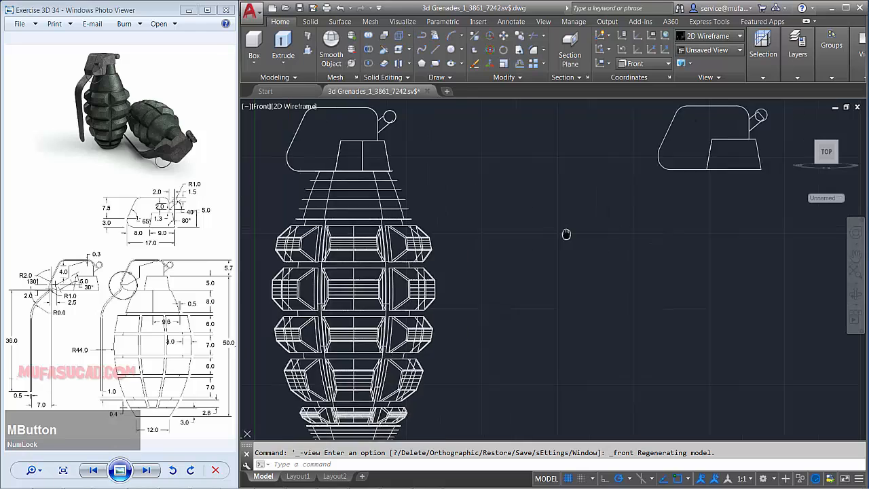
scroll(607, 238, "up", 3)
left_click(691, 218)
left_click(636, 174)
middle_click_drag(633, 129, 594, 208)
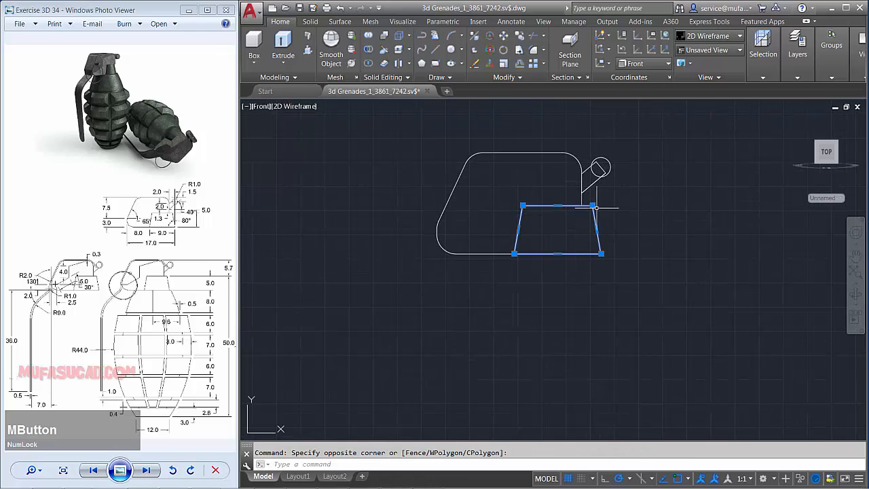
left_click(579, 196)
key("Delete")
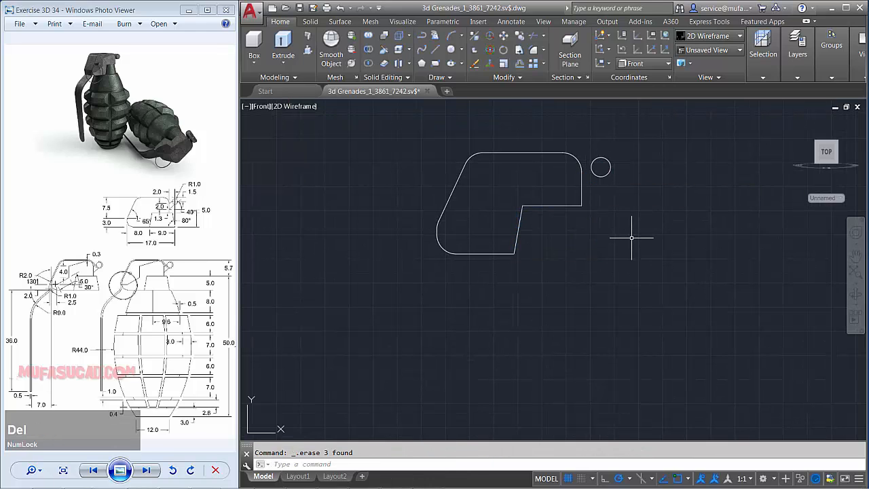
- Draw a line from the lower end of the profile's slanted side down to its bottom-left corner level, continuing 36 straight down
scroll(563, 237, "down", 2)
middle_click_drag(562, 236, 524, 242)
scroll(473, 241, "up", 2)
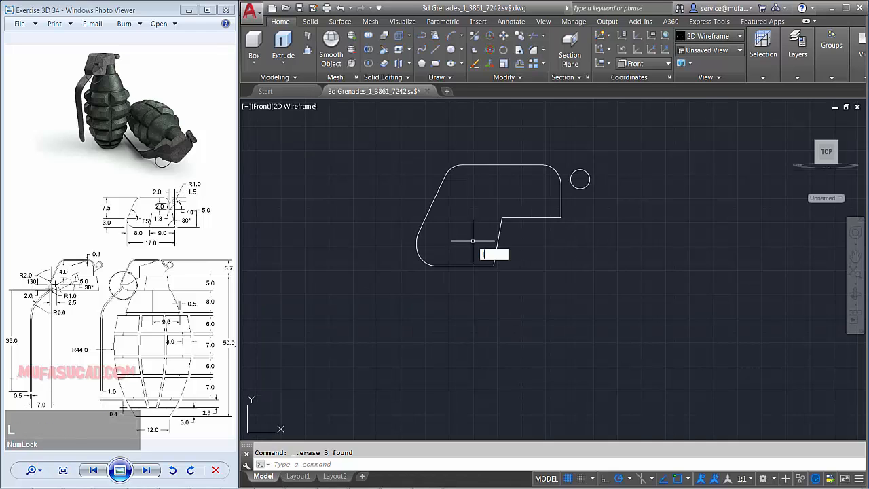
key("space")
scroll(408, 251, "up", 2)
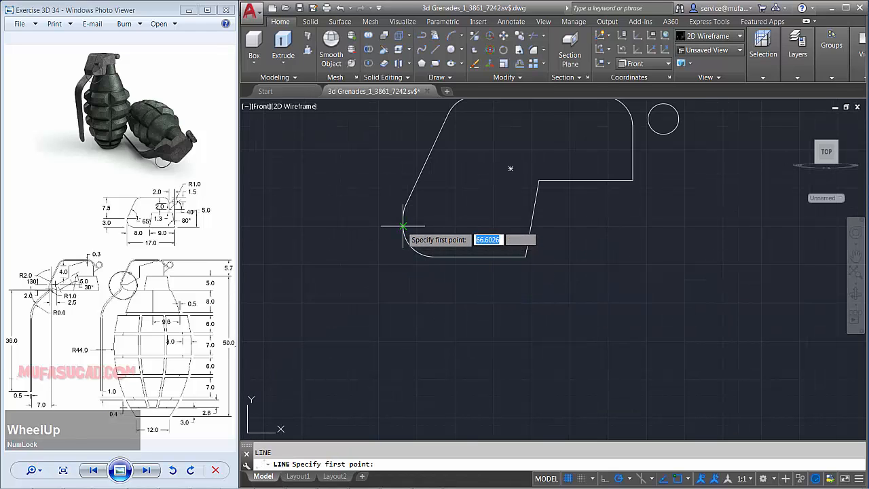
left_click(403, 226)
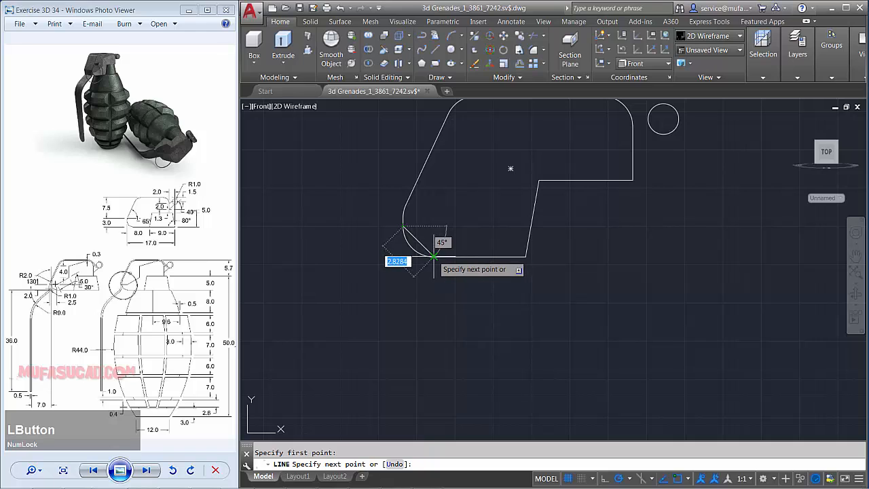
middle_click_drag(437, 341, 457, 232)
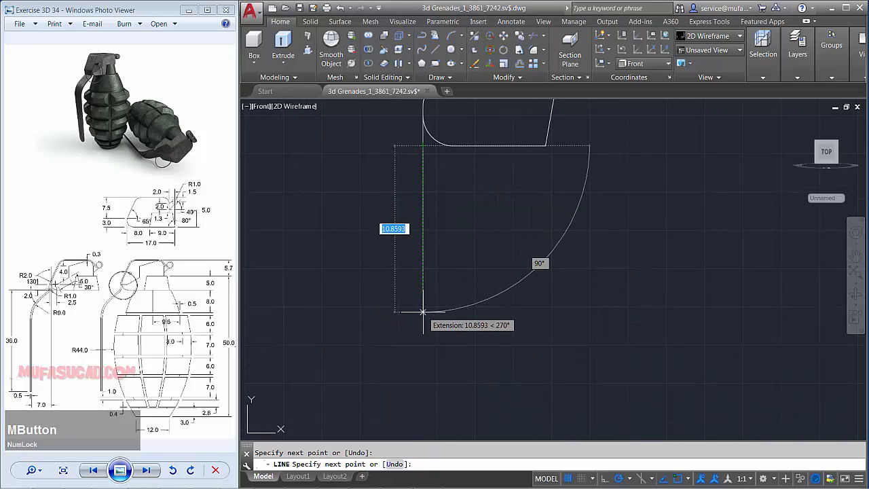
type("36")
key("space")
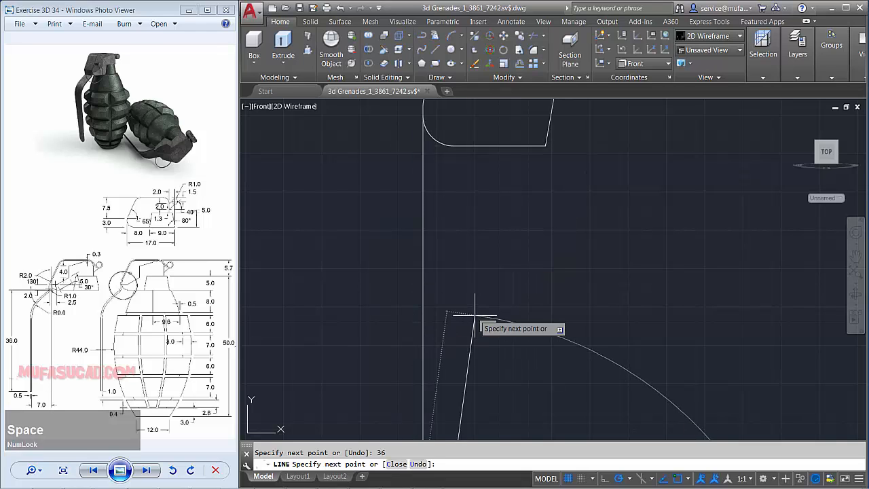
- Move the 36-long vertical line 7 units to the left of the profile
scroll(469, 310, "down", 2)
middle_click_drag(473, 310, 512, 249)
type("m")
key("space")
type("l")
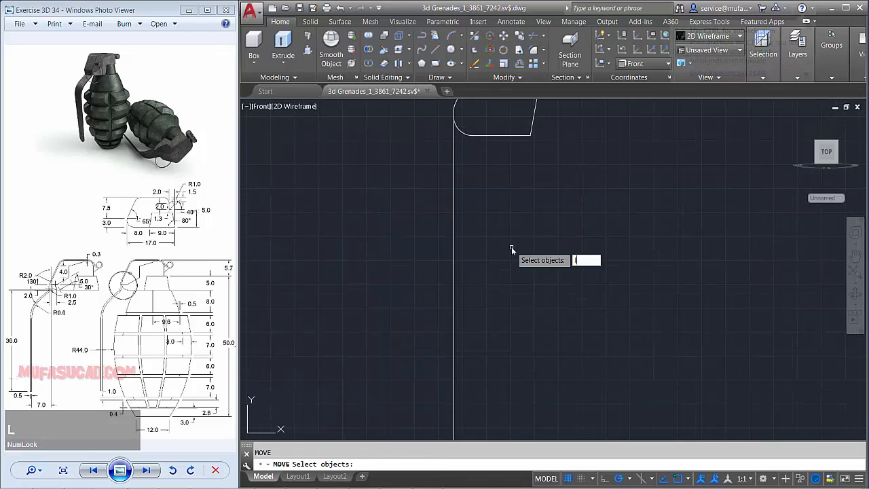
key("space")
key("space")
left_click(590, 223)
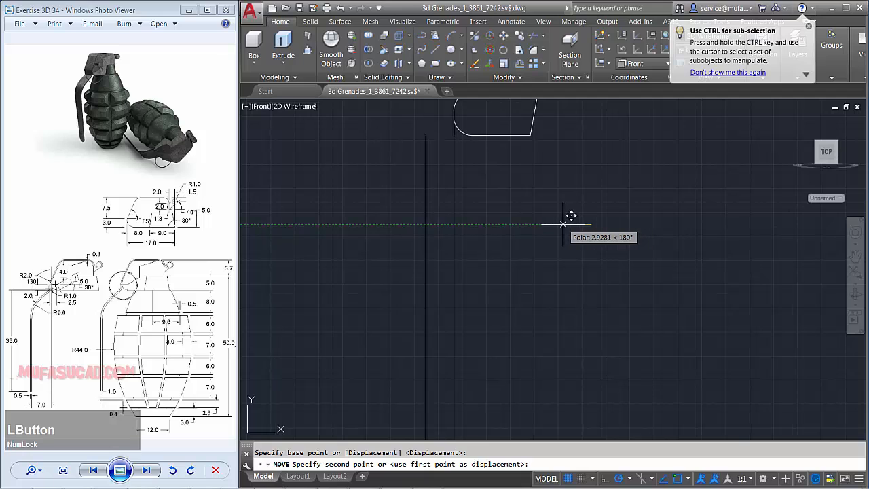
type("7")
key("space")
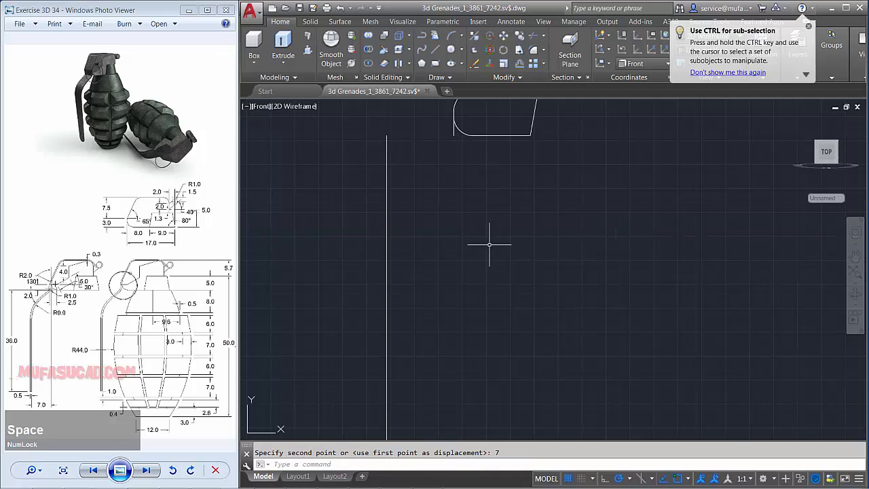
middle_click_drag(489, 245, 536, 304)
key("Escape")
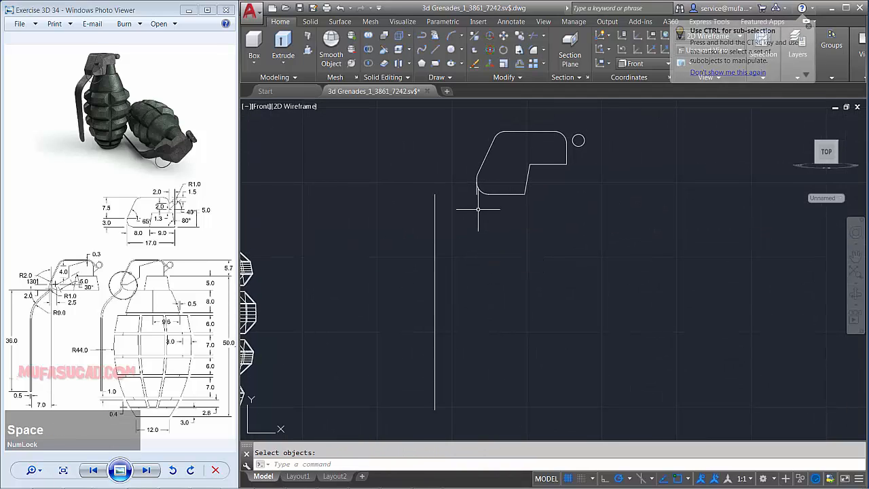
- Draw a vertical helper line straight down from the lower end of the short line at the profile's bottom-left corner
key("l")
key("space")
left_click(477, 194)
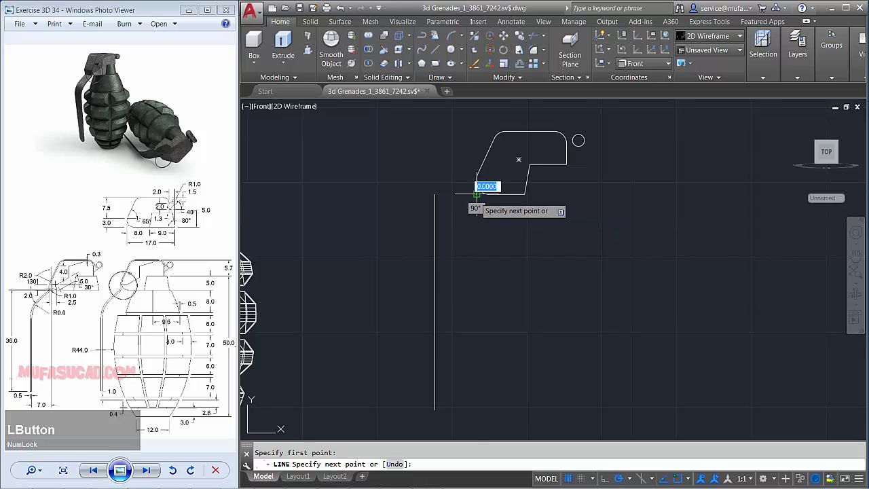
left_click(477, 333)
key("space")
- Rotate the helper line by -50° about its upper endpoint
type("ro")
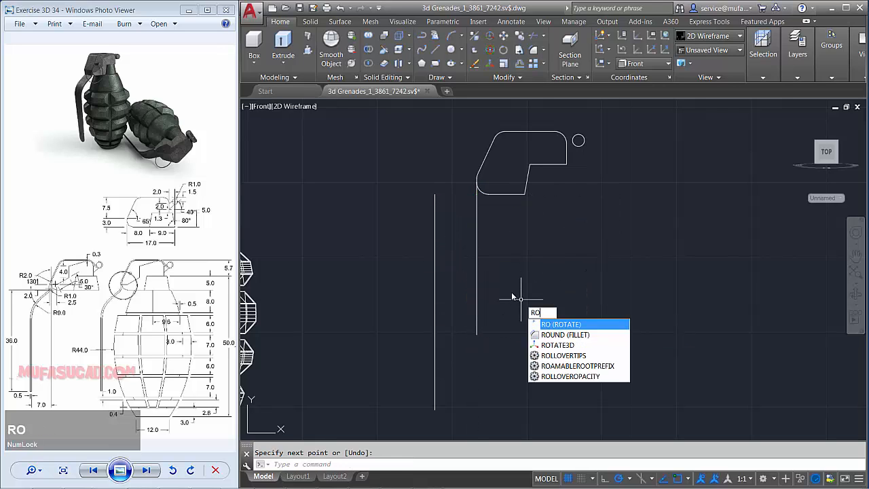
key("space")
left_click(507, 268)
left_click(468, 288)
key("space")
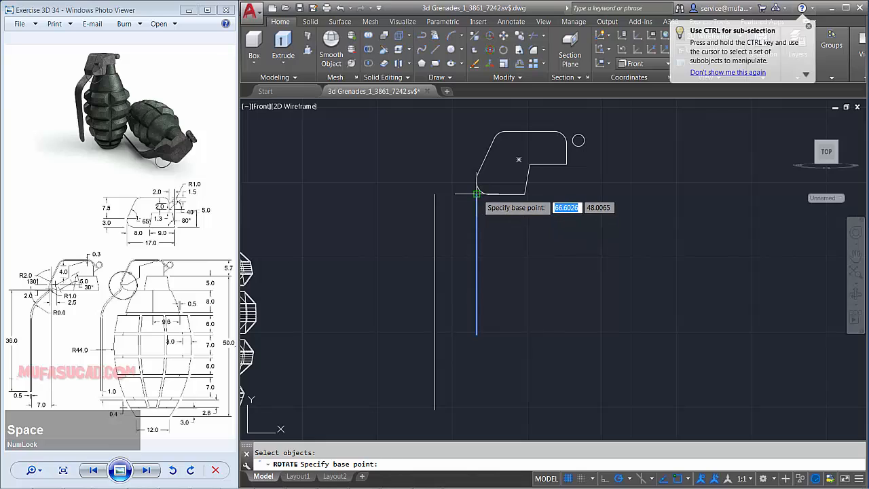
left_click(477, 194)
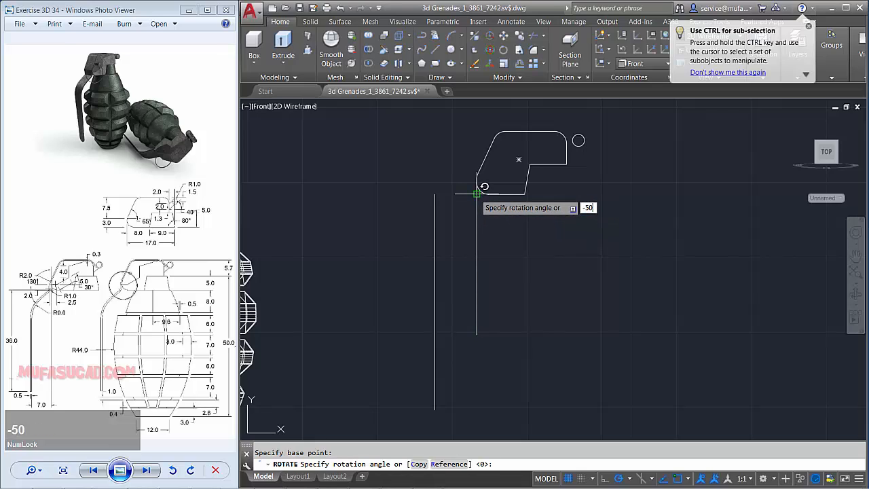
key("space")
- Trim the vertical and slanted lines beyond their crossing and remove the profile's leftover bottom-left corner arc
type("t")
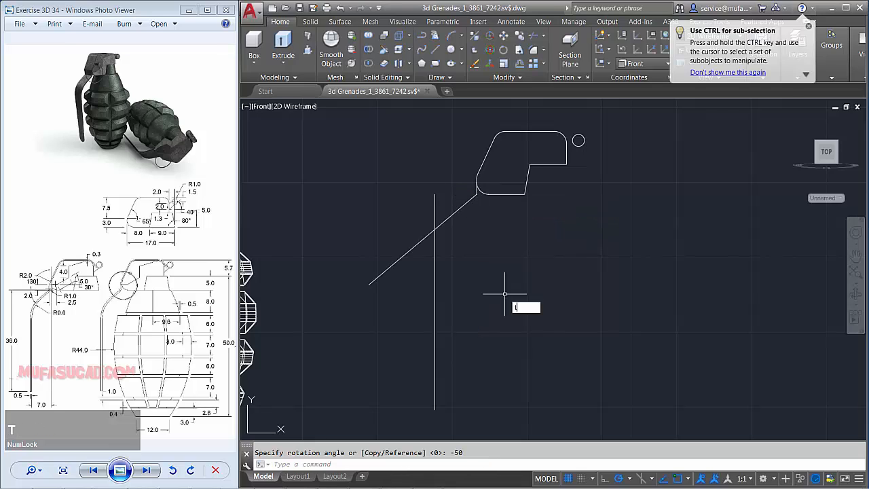
type("r")
key("space")
key("space")
left_click(443, 196)
left_click(422, 198)
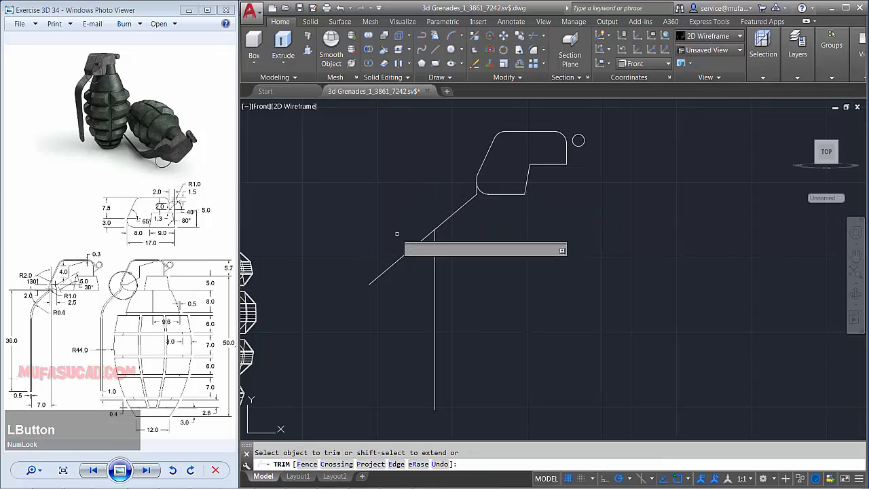
left_click(399, 258)
left_click(382, 277)
scroll(478, 187, "up", 3)
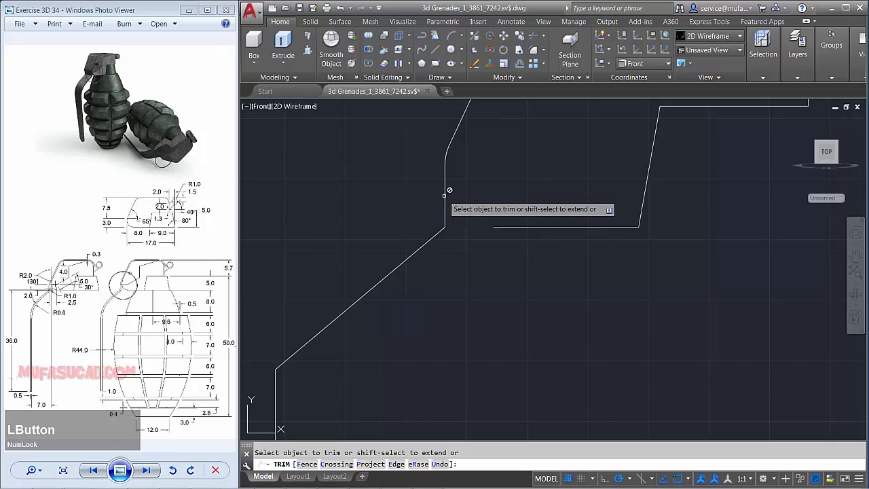
key("space")
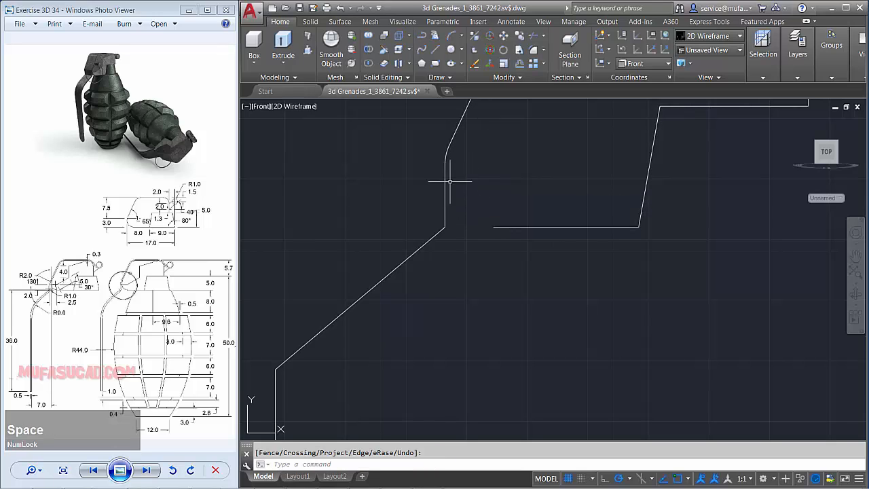
- Fillet the corner between the slanted line and the short vertical line above it with radius 2
scroll(498, 213, "down", 2)
mouse_move(498, 213)
middle_mouse_down()
mouse_move(498, 250)
mouse_move(498, 216)
middle_mouse_up()
type("f")
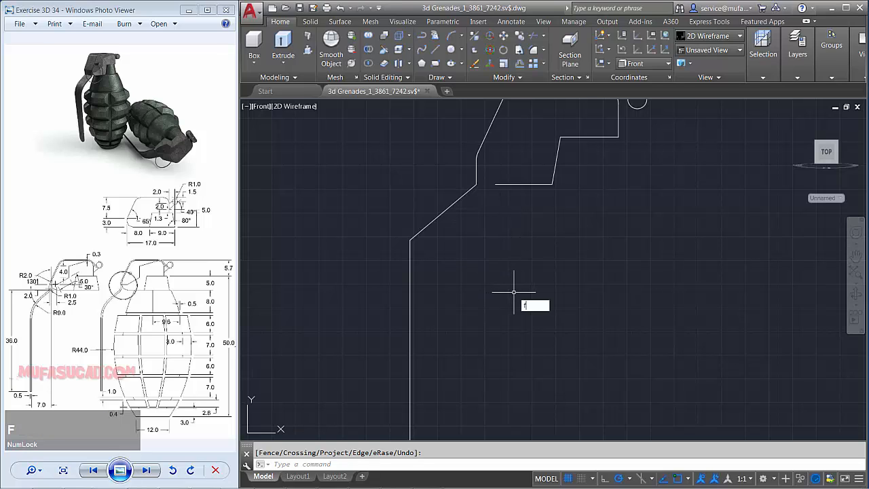
type("ill")
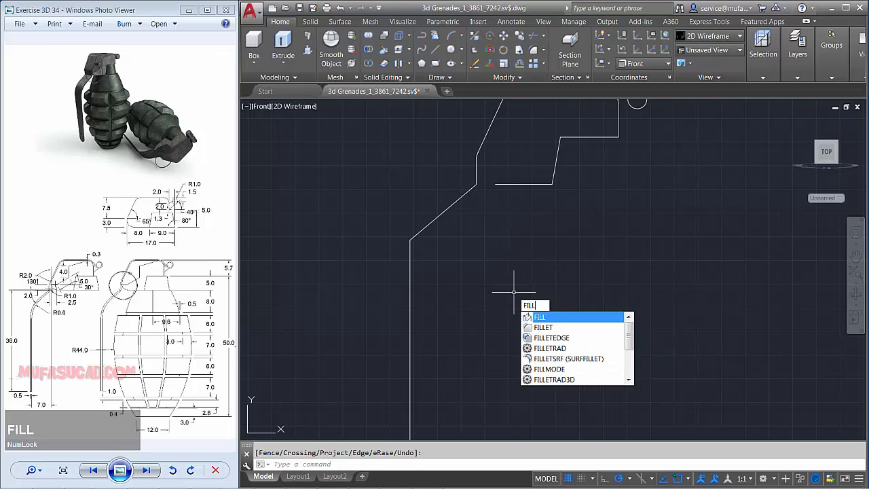
left_click(547, 330)
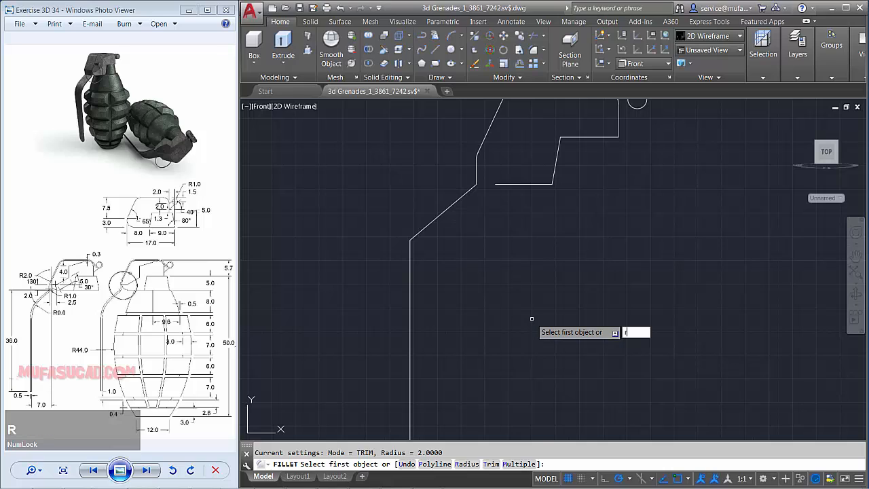
key("space")
type("2")
key("space")
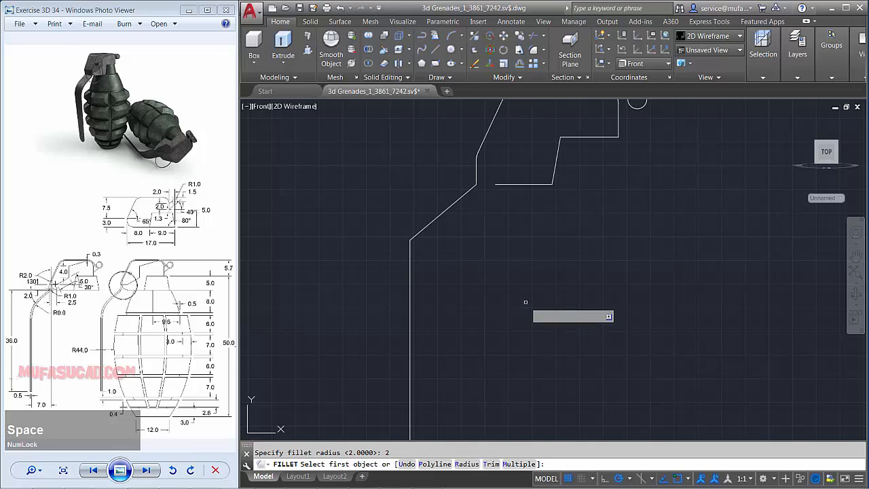
left_click(462, 197)
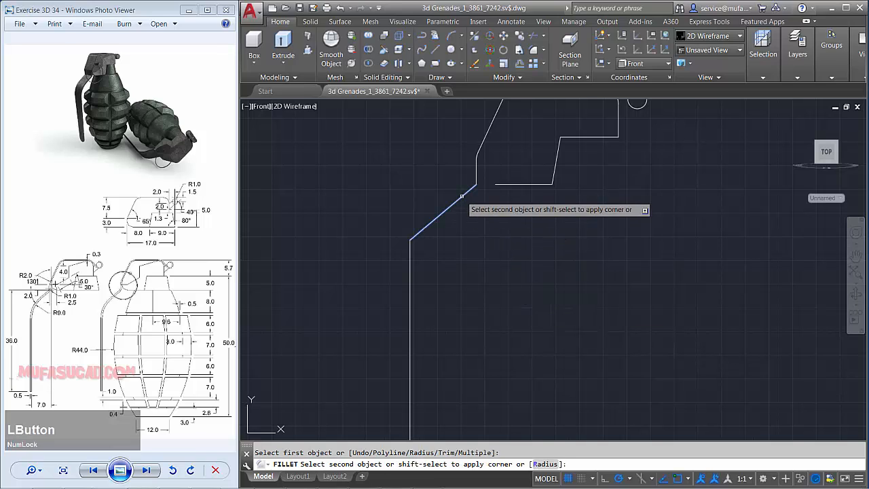
left_click(477, 175)
middle_click_drag(493, 182, 487, 263)
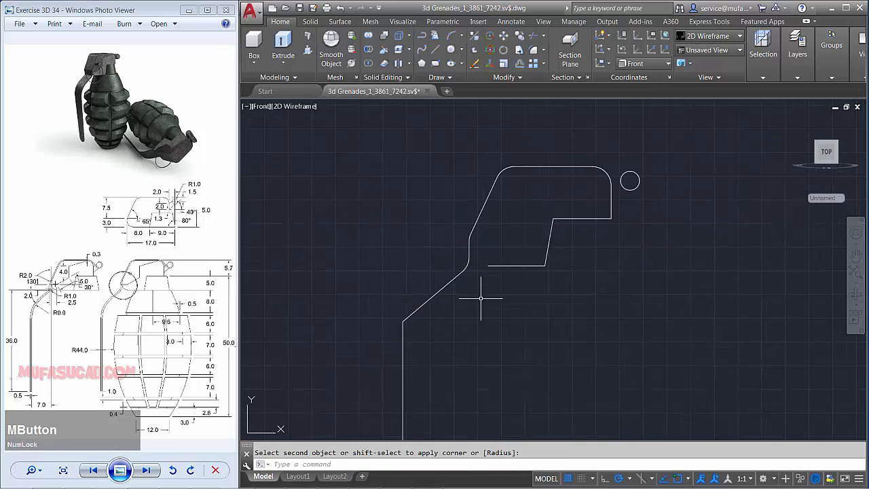
- Fillet the corner between the slanted line and the long vertical line with radius 9
middle_click_drag(480, 342, 500, 255)
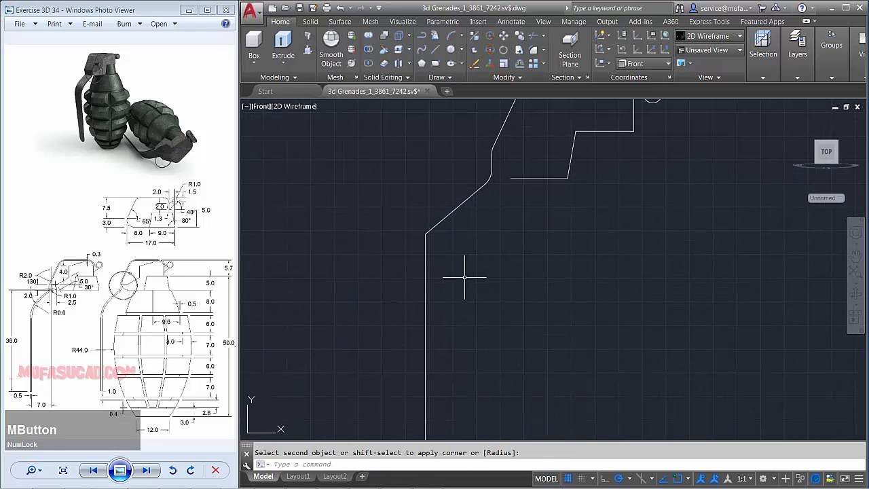
key("space")
key("space")
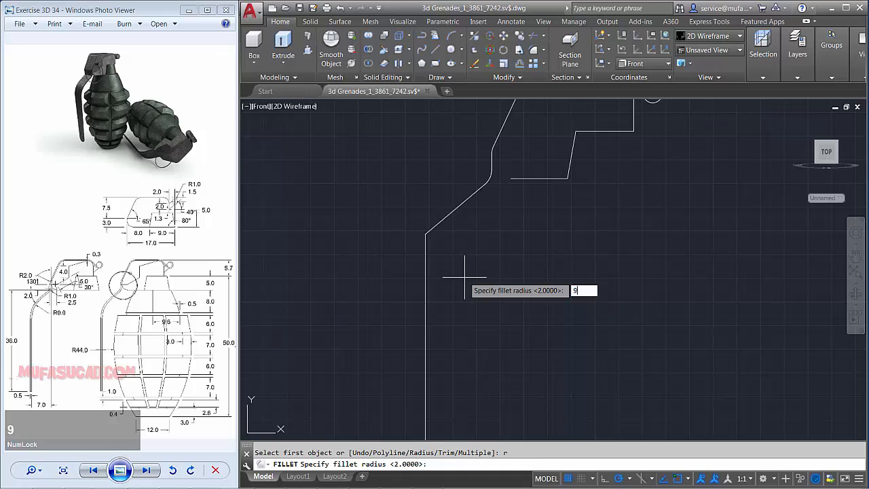
type("9")
key("space")
left_click(434, 227)
left_click(432, 252)
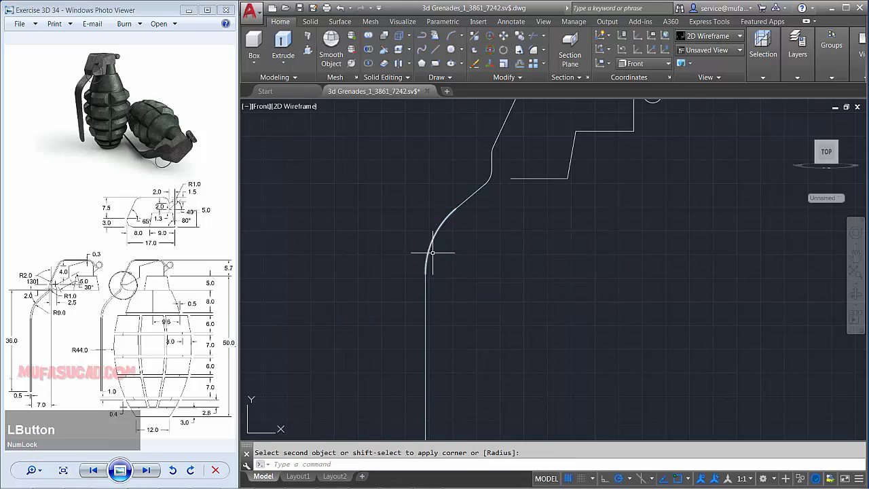
- Join the long vertical line, both fillet arcs, the slanted line and the short vertical line into one polyline
scroll(516, 269, "down", 2)
middle_click_drag(520, 283, 516, 265)
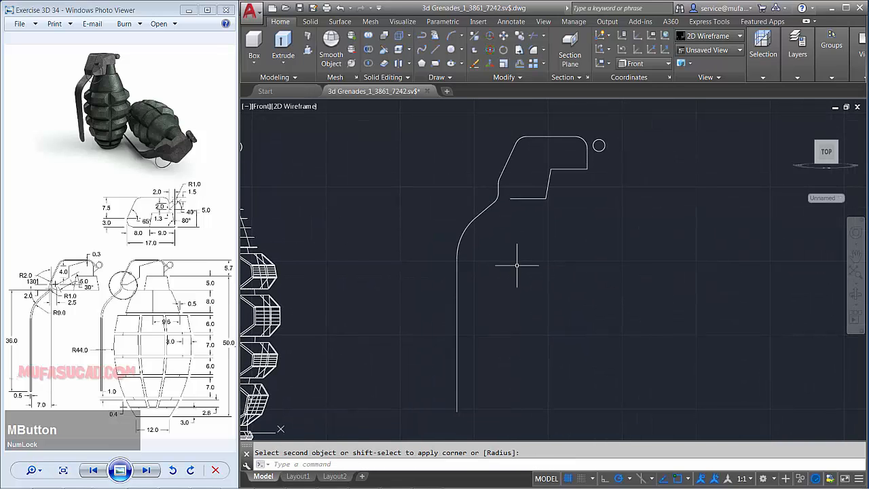
key("space")
left_click(521, 410)
left_click(417, 260)
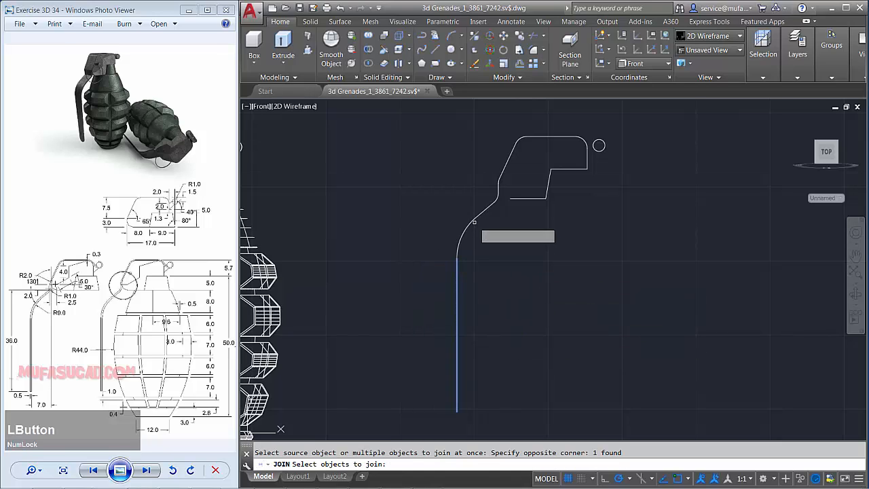
left_click(501, 252)
left_click(462, 208)
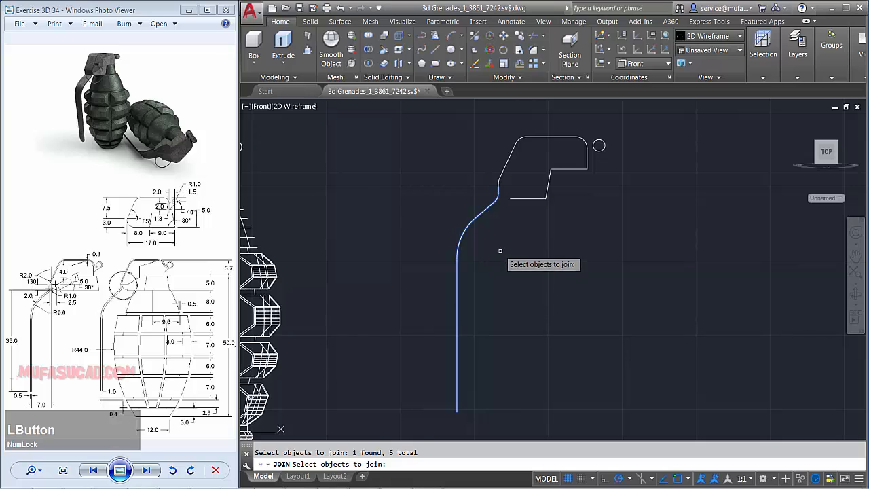
key("space")
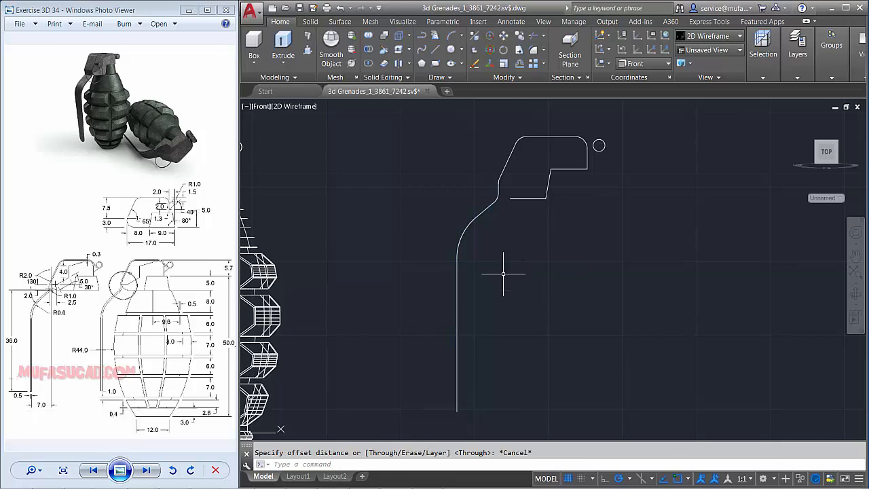
- Offset the joined lever outline by 0.5 towards its outer left side
type("offse")
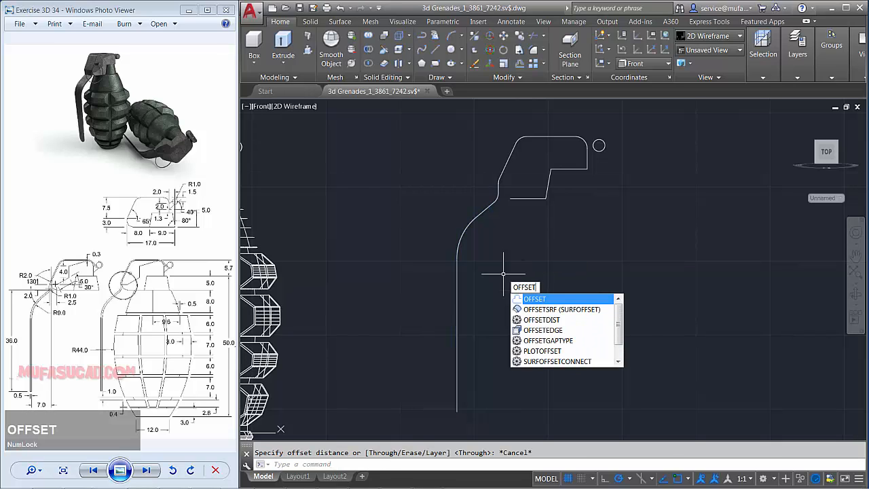
key("space")
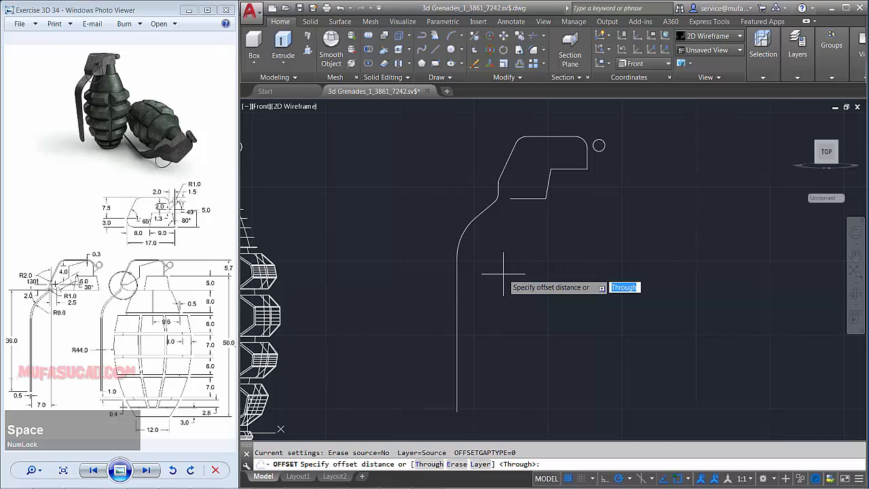
key("space")
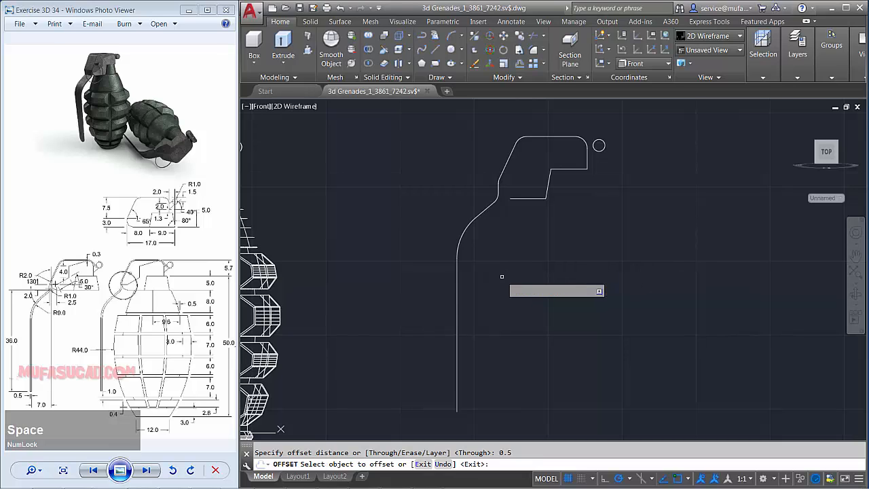
left_click(417, 285)
key("Return")
middle_click_drag(533, 252, 521, 316)
scroll(520, 260, "up", 2)
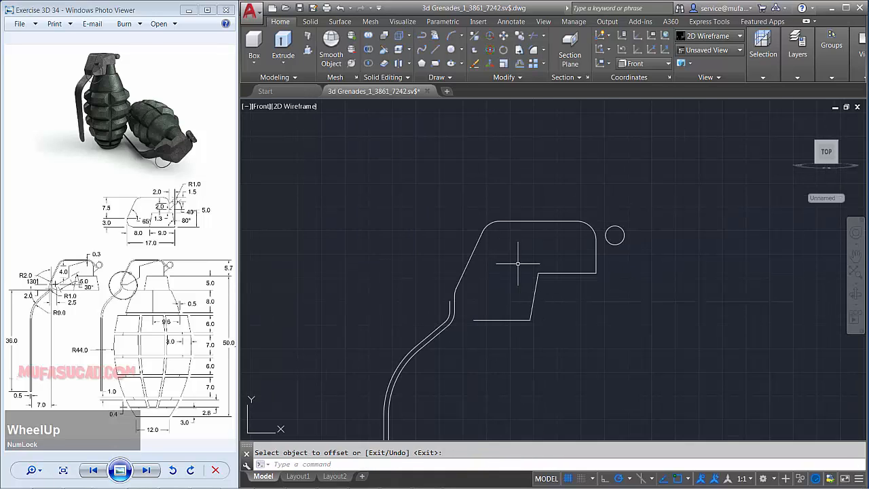
- Offset the grenade head profile outward by 0.3
key("space")
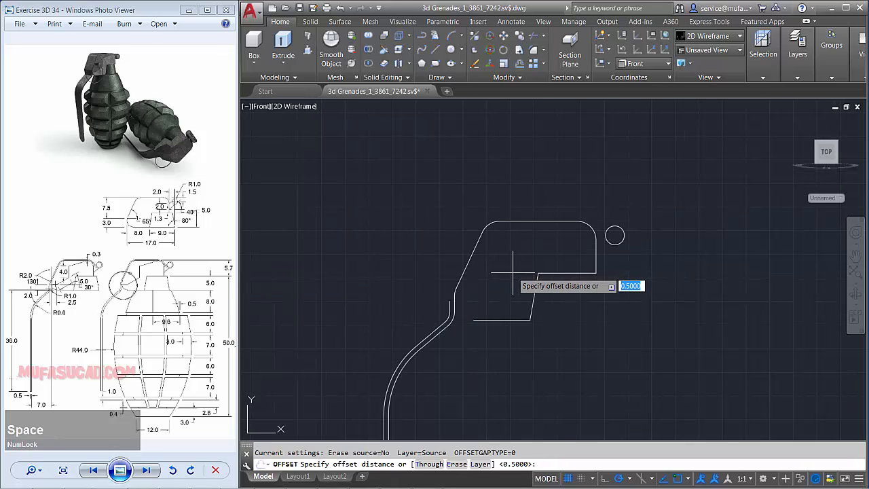
type("0.3")
key("space")
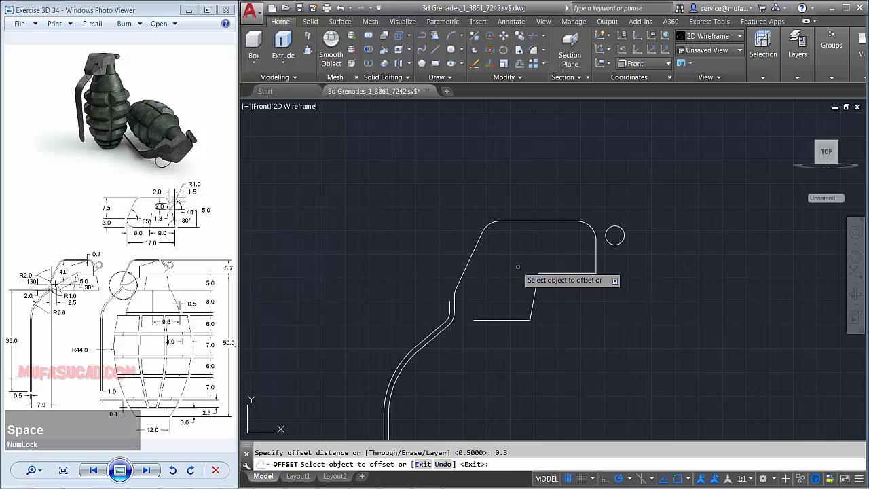
left_click(526, 222)
left_click(525, 204)
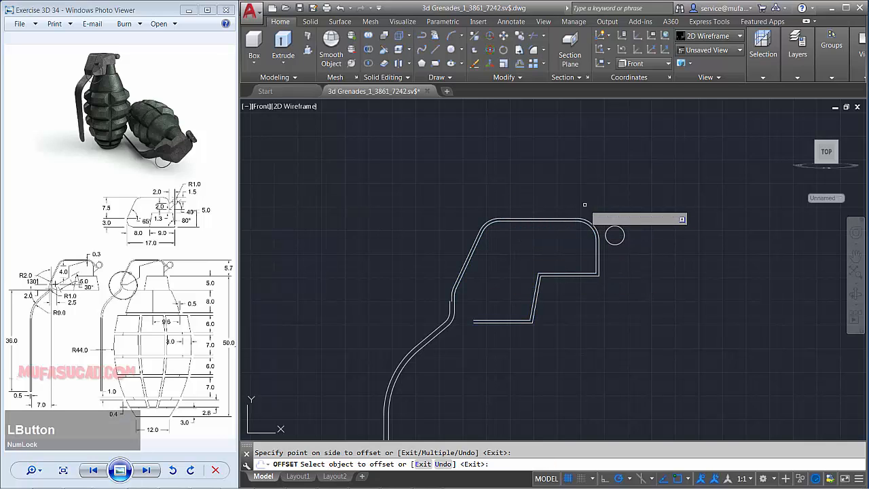
- Offset the small circle beside the head profile outward by the same 0.3 distance
scroll(633, 207, "up", 2)
left_click(613, 229)
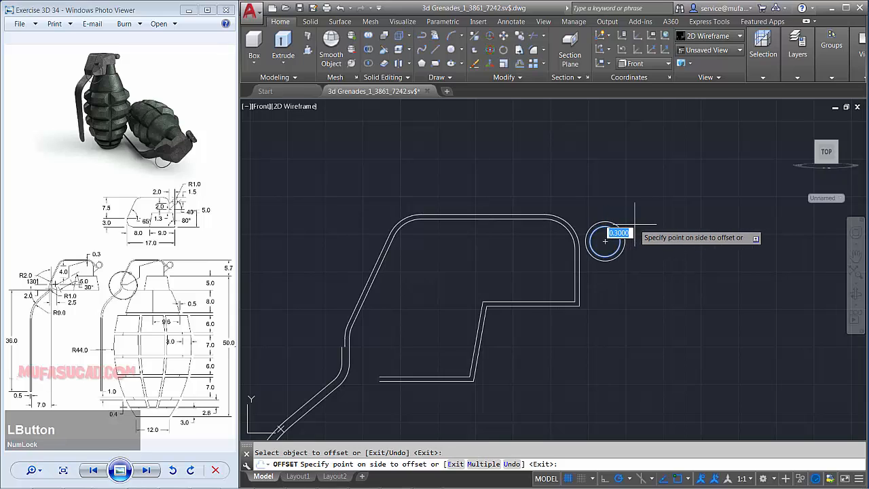
left_click(634, 227)
key("space")
middle_click_drag(476, 299, 504, 300)
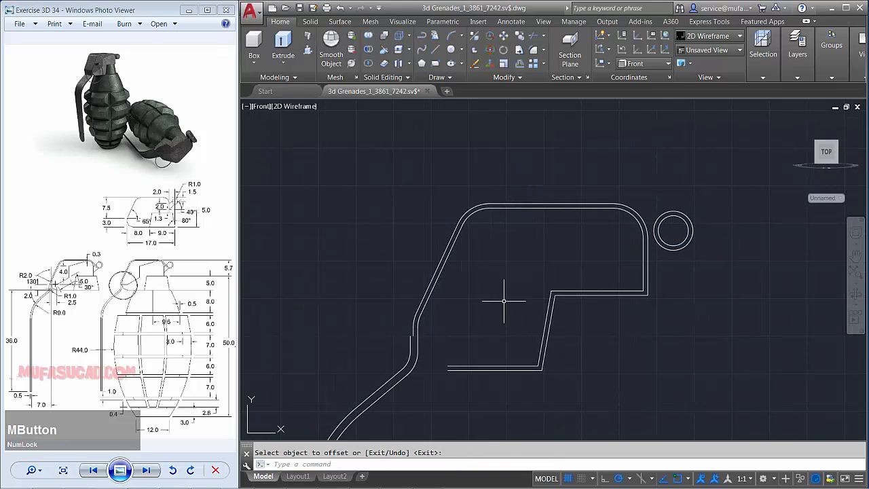
- Explode the outer head profile and erase the arc and short vertical segment at its slanted side's lower end
scroll(462, 322, "up", 1)
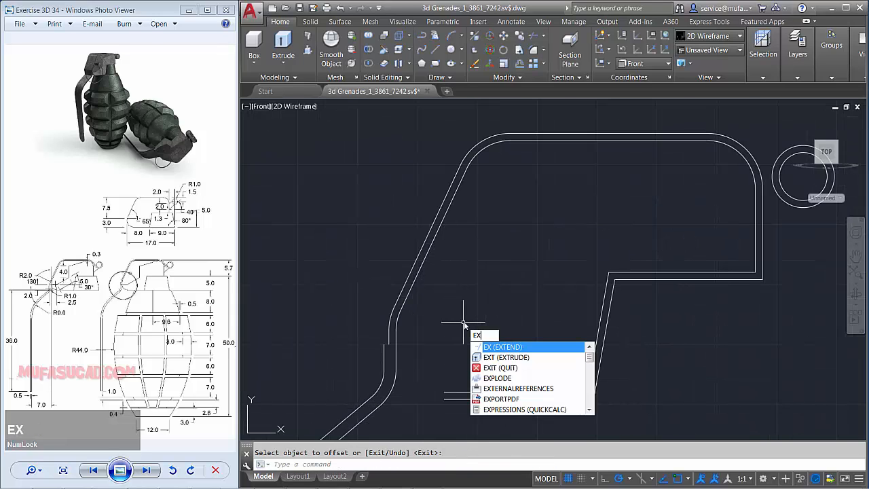
type("de")
key("space")
left_click(403, 281)
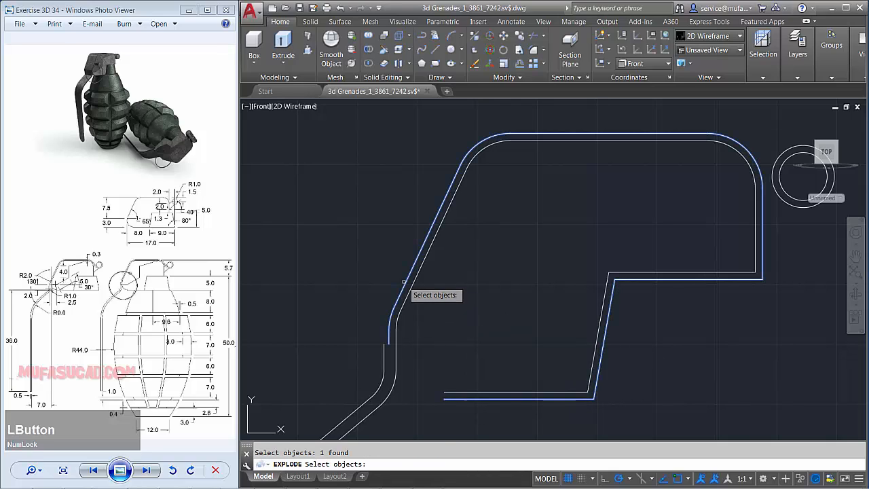
key("space")
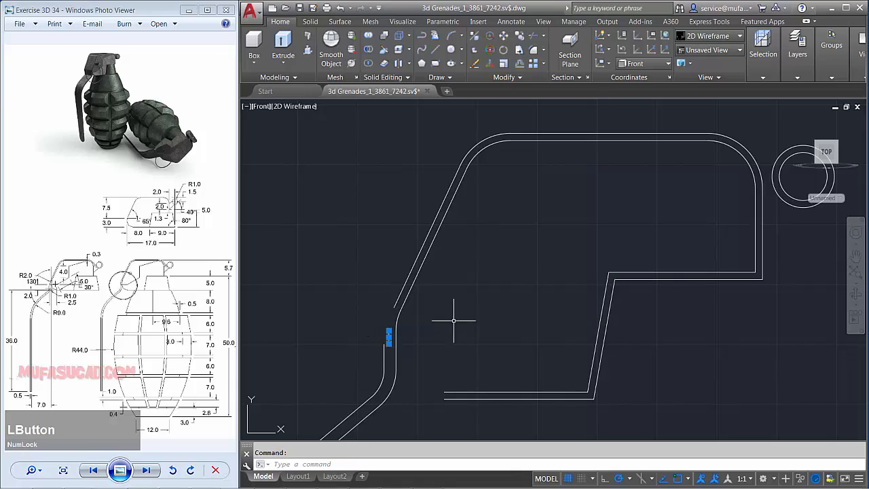
- Fillet the outer head profile's slanted line and the lever's outer short vertical line with radius 2
type("fill")
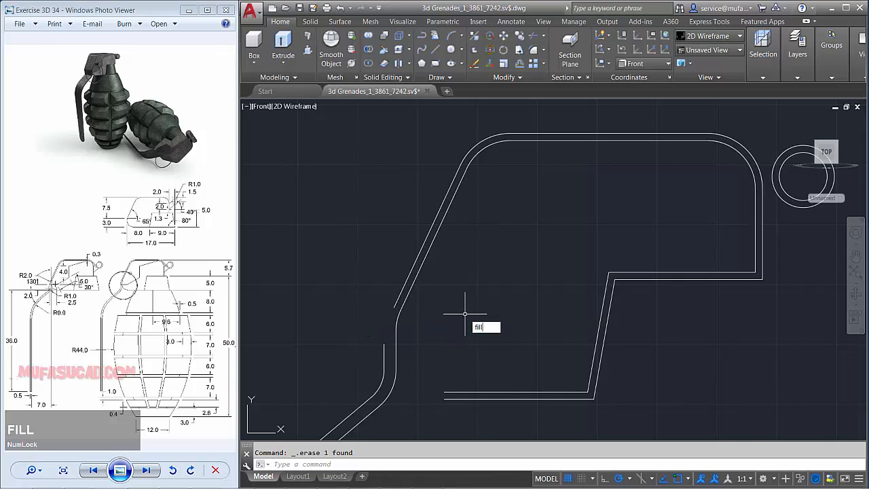
type("et")
key("space")
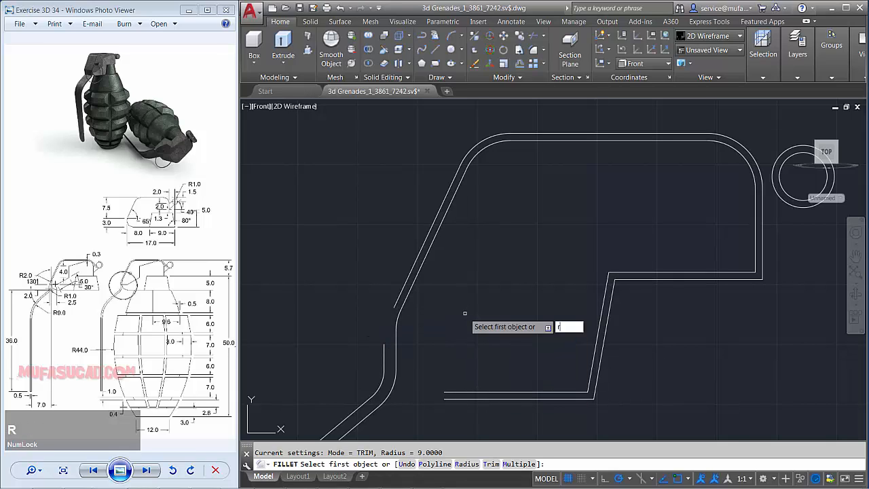
type("r")
key("space")
key("space")
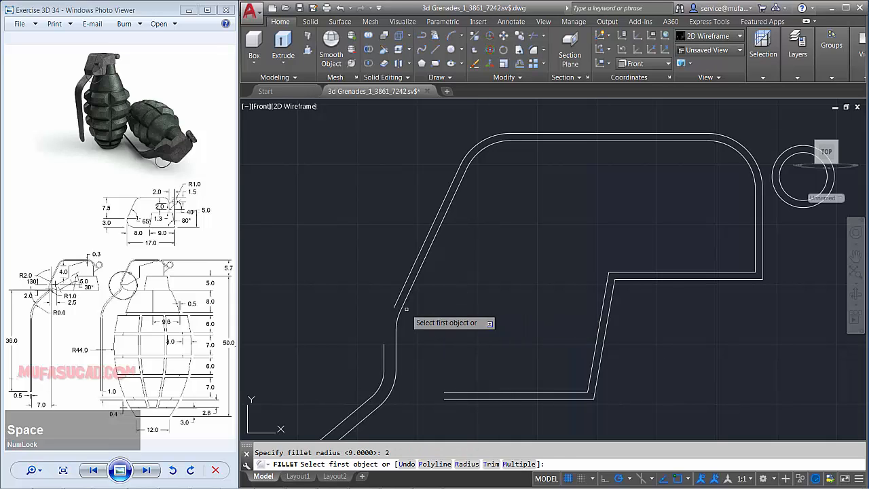
left_click(399, 298)
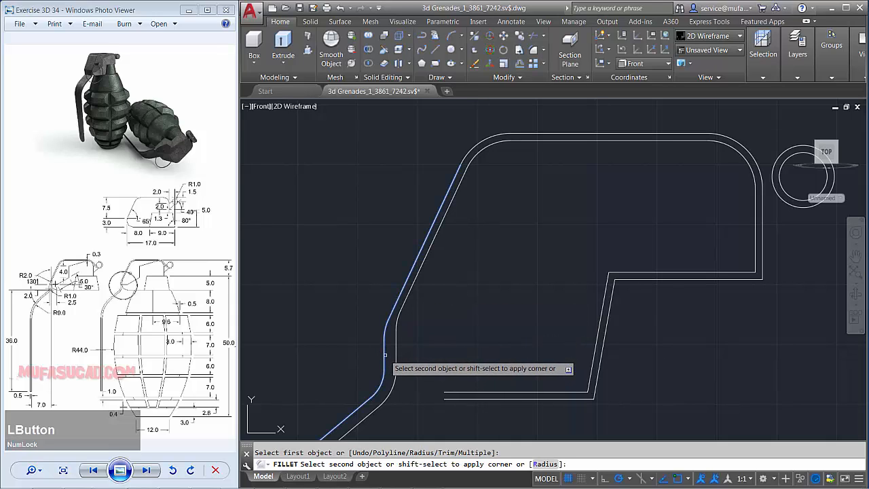
left_click(385, 354)
- Draw a line tangent to the larger circle's lower left side and the head profile's inner upper-right corner arc
mouse_move(612, 245)
middle_mouse_down()
mouse_move(520, 252)
mouse_move(471, 274)
middle_mouse_up()
key("space")
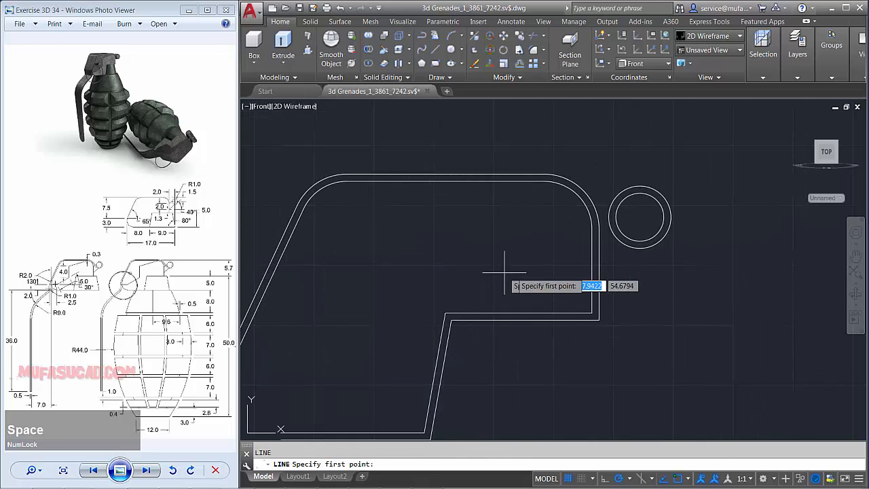
right_click(632, 283, "shift")
left_click(664, 183)
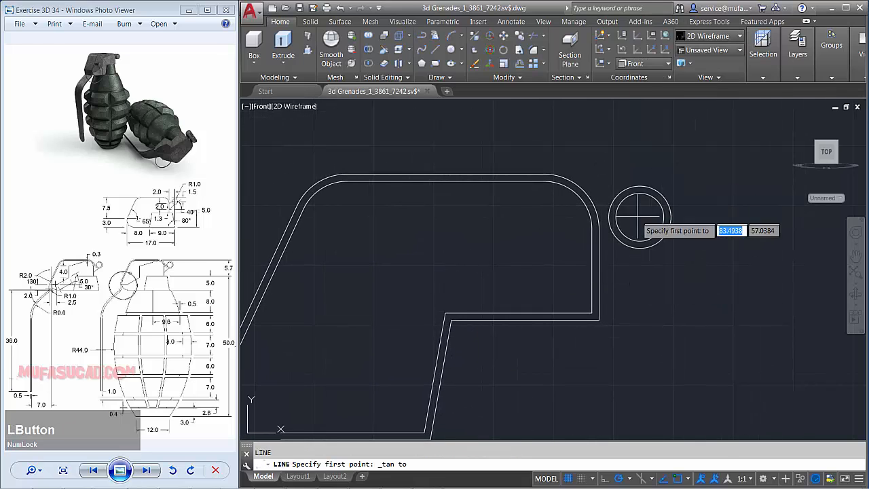
left_click(631, 246)
right_click(625, 158, "shift")
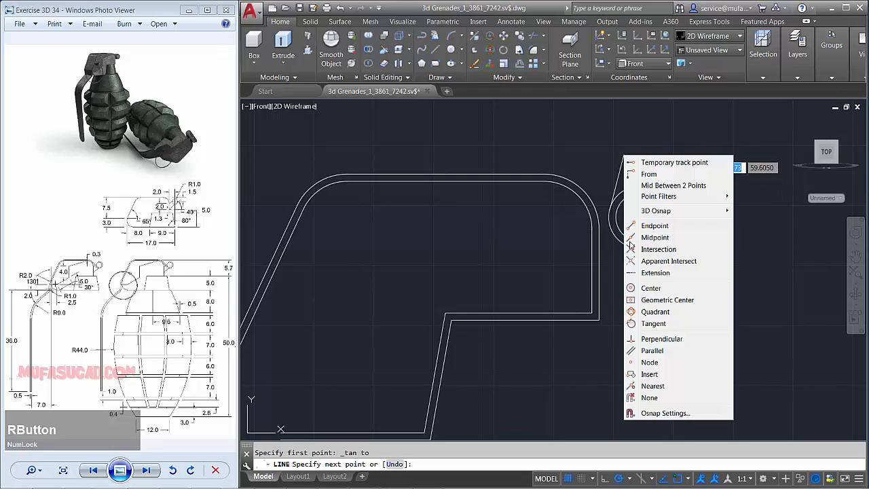
left_click(653, 323)
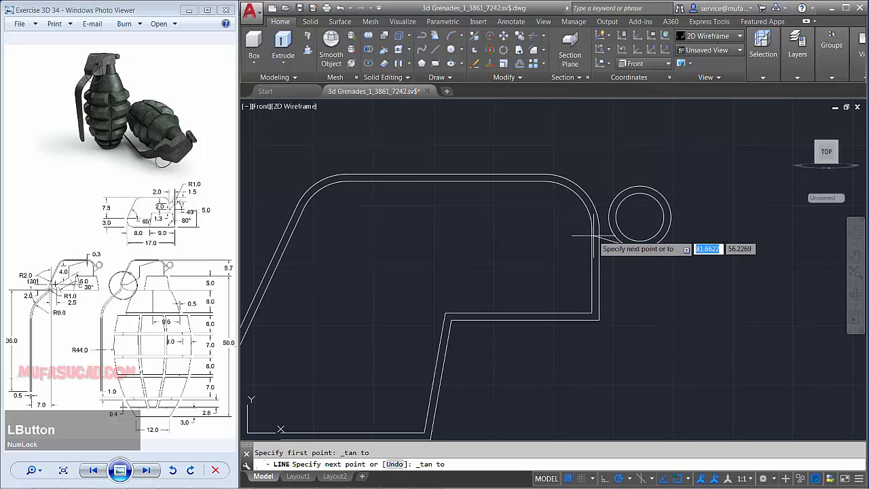
left_click(577, 186)
key("space")
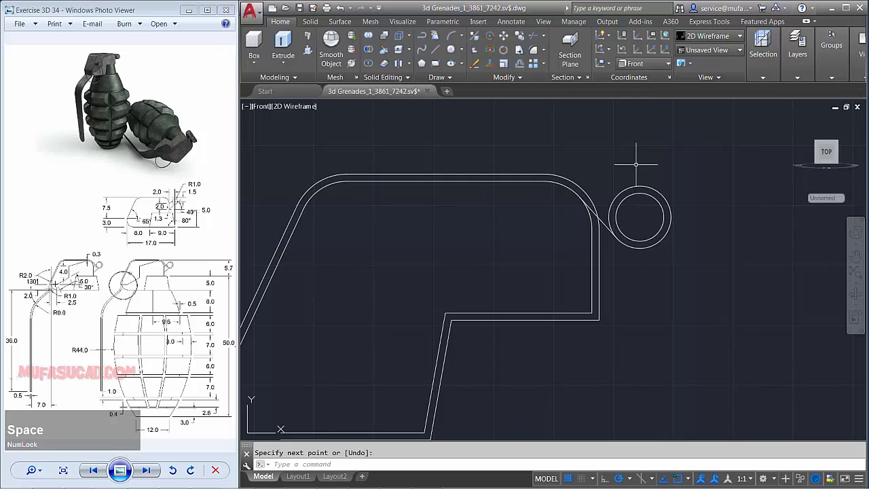
- Draw a second line tangent to the smaller circle and the head profile's outer upper-right corner arc
key("space")
right_click(629, 164, "shift")
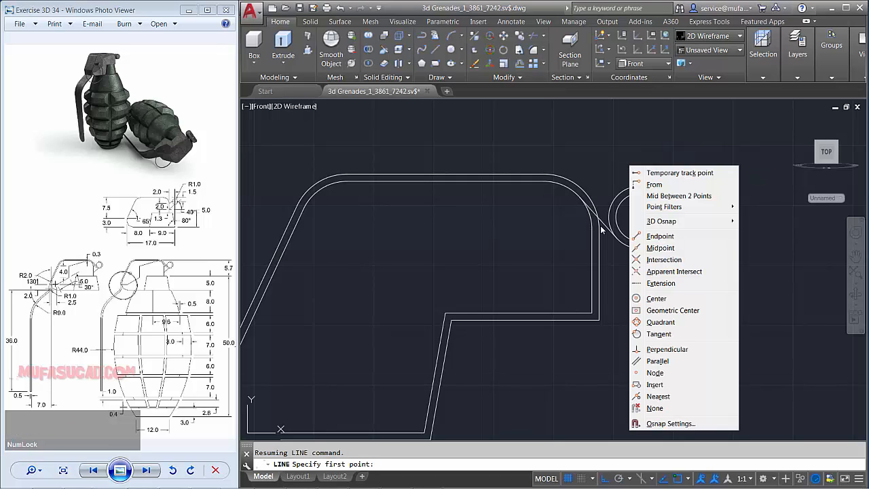
left_click(658, 333)
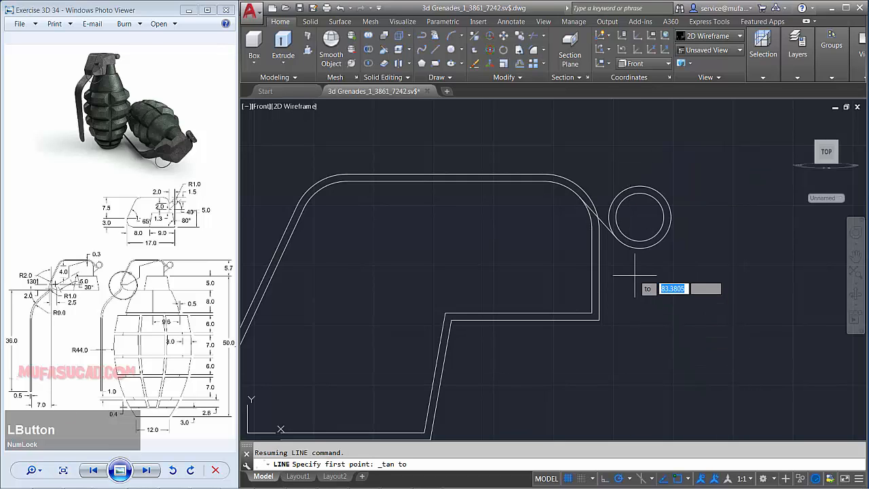
left_click(623, 234)
right_click(624, 161, "shift")
left_click(652, 326)
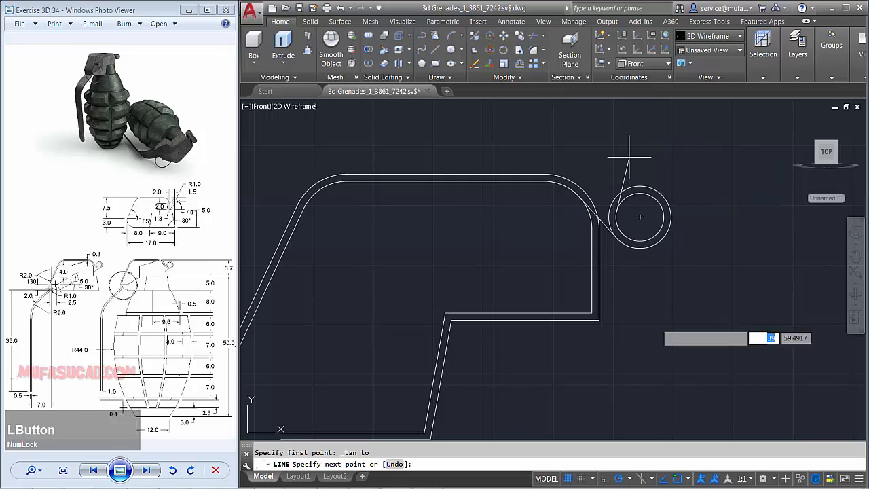
left_click(614, 193)
key("space")
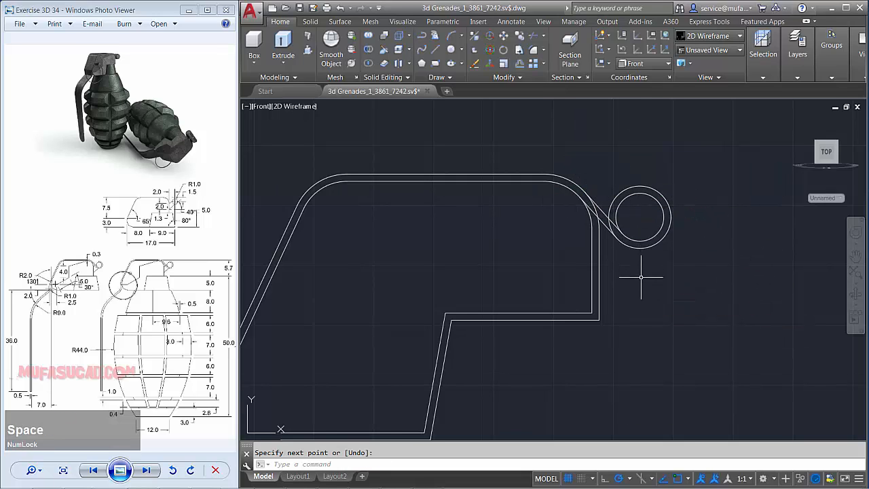
- Draw a short vertical line from the smaller circle's top quadrant up across the larger circle
key("space")
left_click(639, 216)
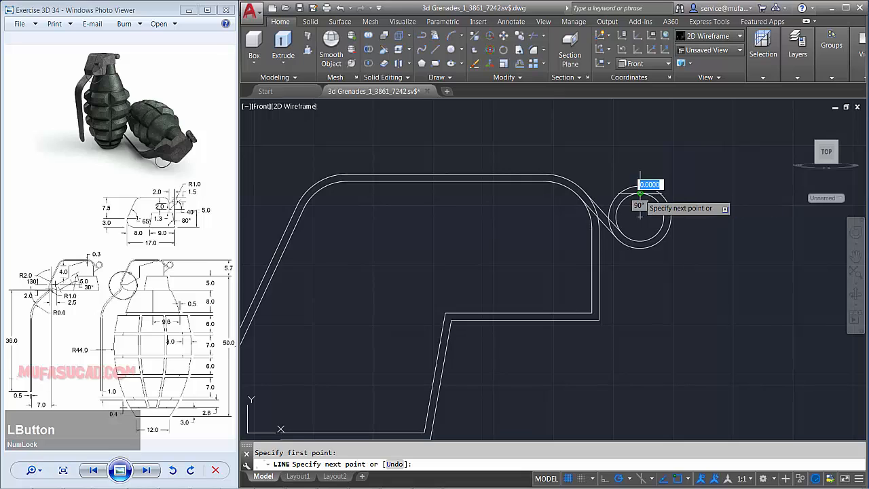
key("space")
- Trim the corner arcs, both circles and the excess vertical line to leave a continuous hook at the lever's end
middle_click_drag(686, 291, 630, 291)
scroll(637, 297, "up", 2)
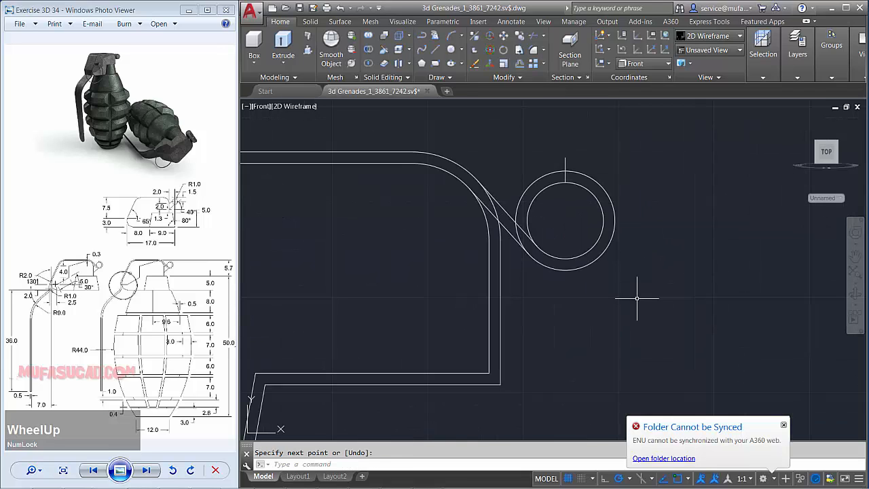
type("tr")
key("space")
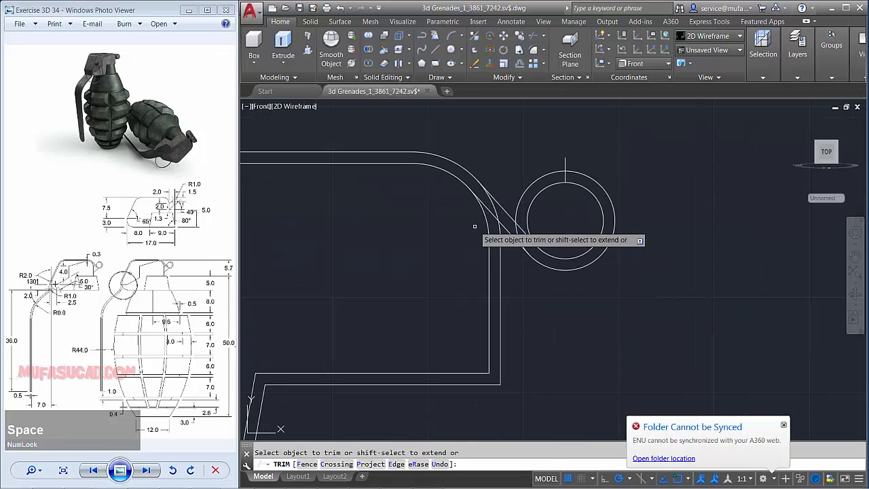
scroll(495, 209, "up", 2)
left_click(513, 222)
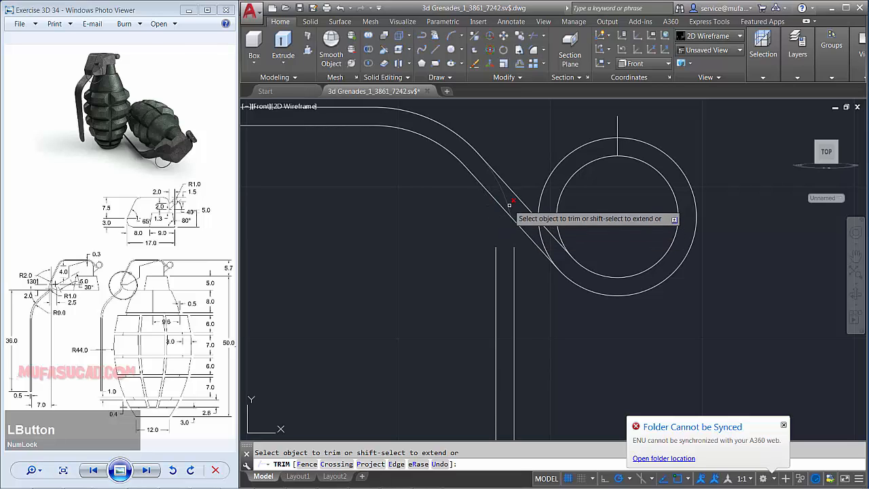
left_click(538, 236)
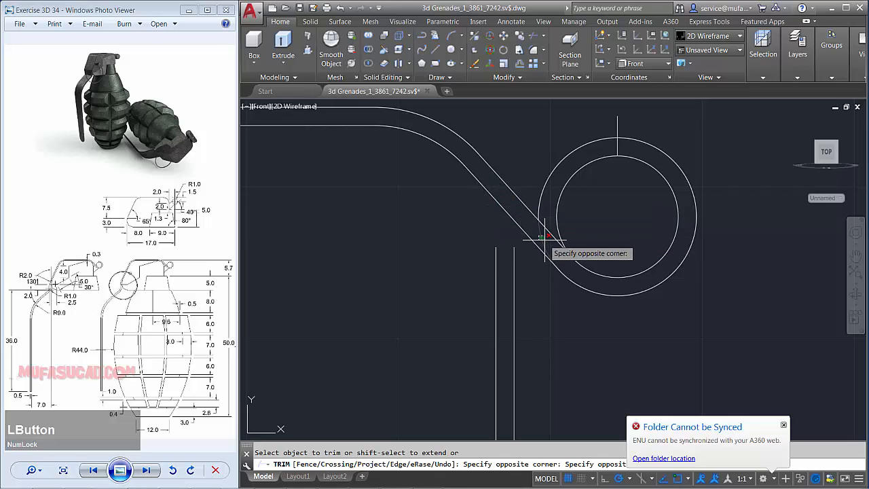
left_click(544, 239)
left_click(575, 184)
left_click(565, 142)
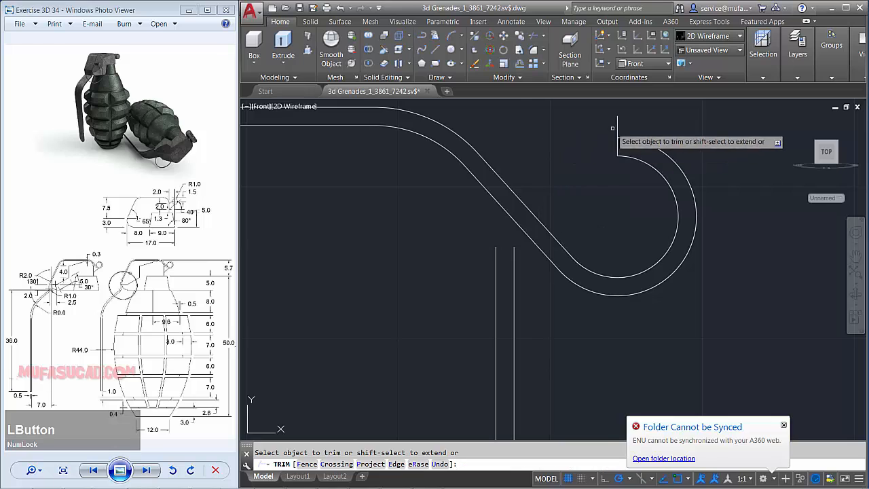
scroll(591, 213, "down", 3)
middle_click_drag(581, 300, 605, 243)
key("space")
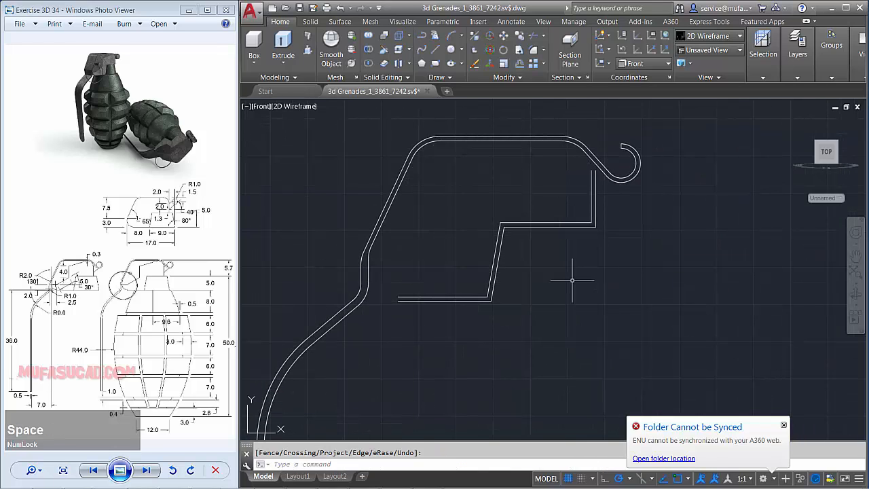
- Erase the leftover vertical, horizontal and slanted lines of both head profiles below the hook
left_click(562, 273)
left_click(550, 214)
left_click(521, 316)
left_click(476, 241)
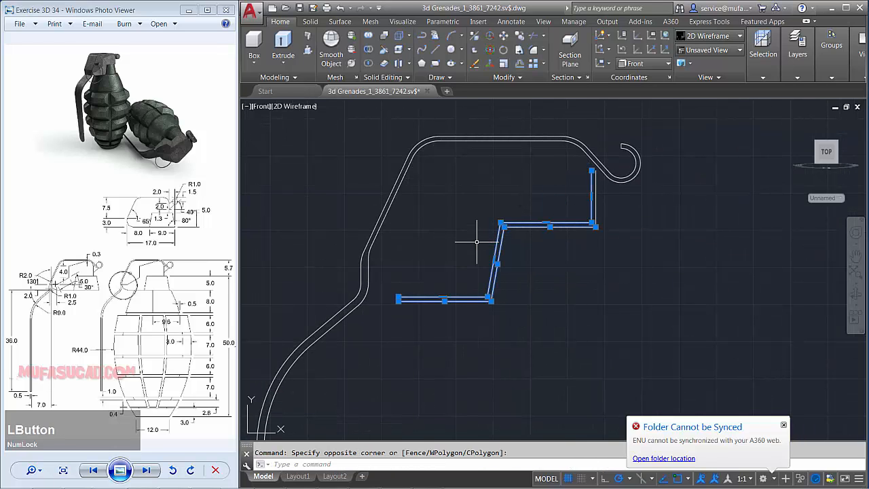
left_click(565, 174)
key("Delete")
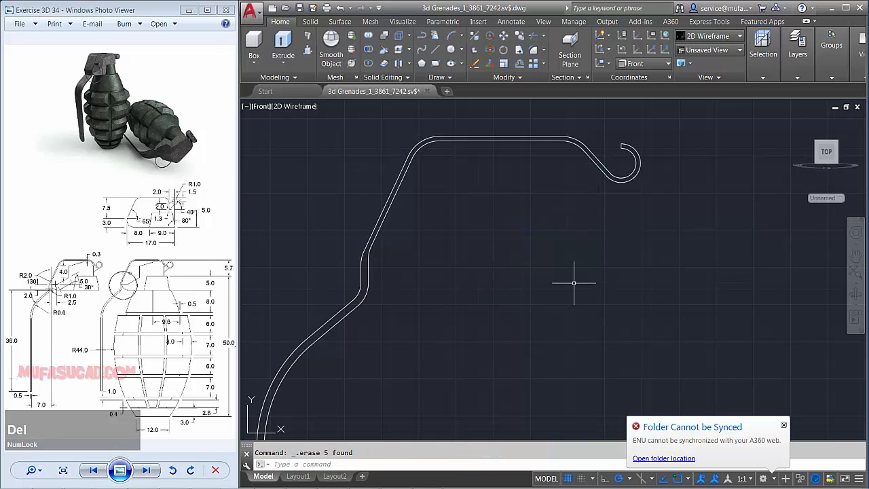
- Close the lever's lower end with a line between the endpoints of its two long vertical lines
scroll(556, 330, "down", 2)
middle_click_drag(557, 330, 485, 226)
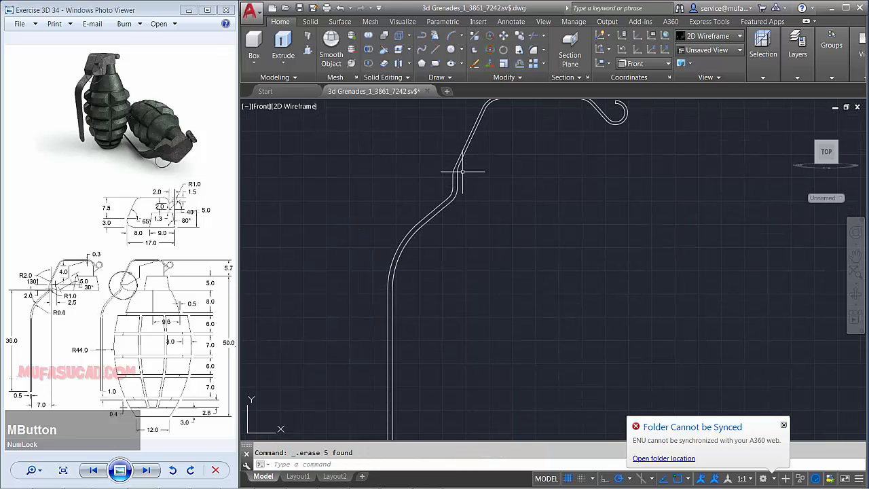
scroll(480, 278, "down", 2)
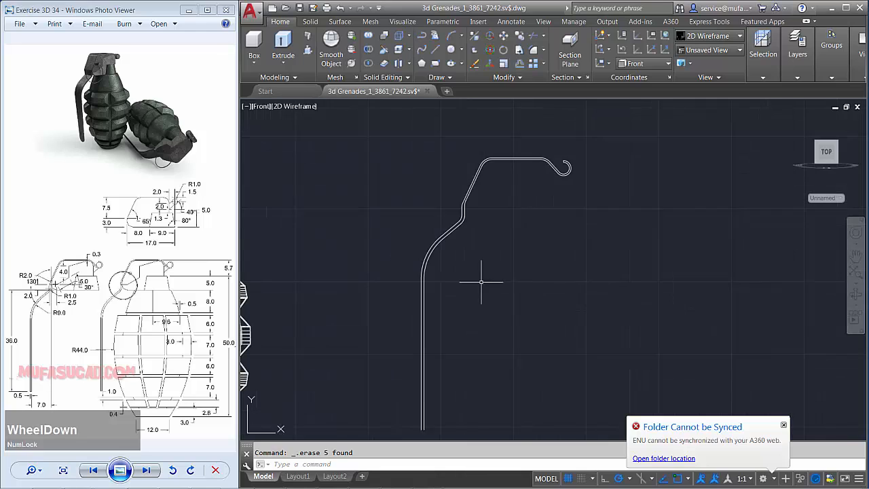
middle_click_drag(481, 283, 488, 238)
scroll(448, 365, "up", 4)
middle_click_drag(444, 397, 541, 350)
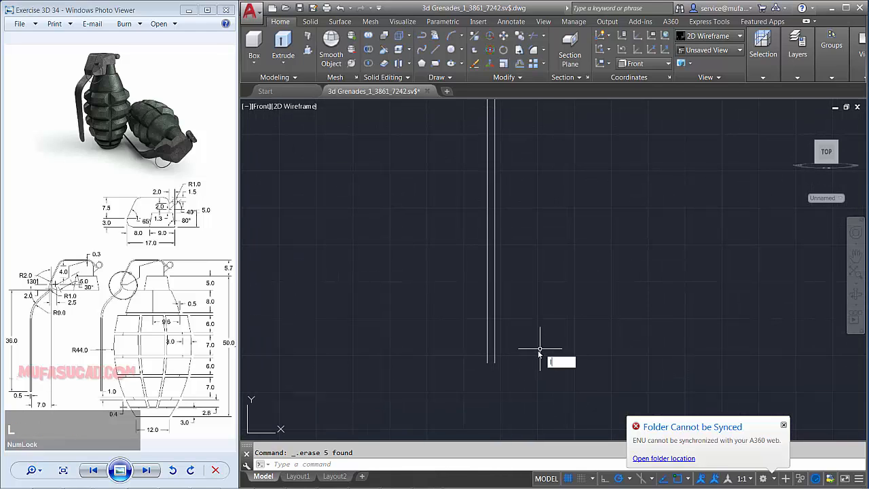
key("Return")
scroll(477, 375, "up", 2)
left_click(501, 344)
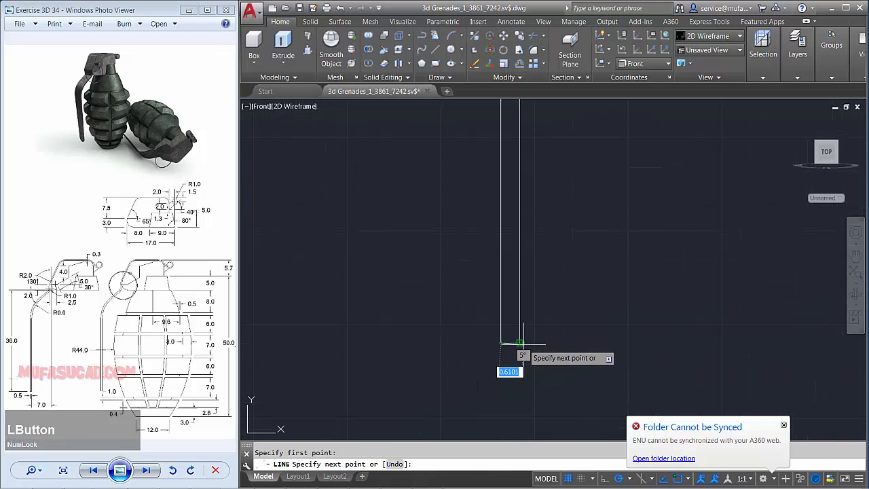
key("Return")
scroll(582, 294, "down", 4)
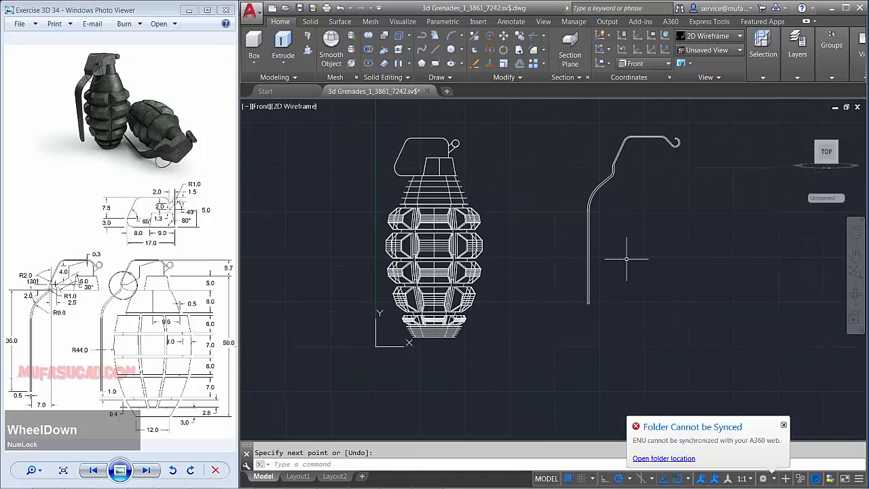
- Join all segments of the lever outline into a single closed polyline
middle_click_drag(625, 251, 536, 311)
key("space")
left_click(593, 185)
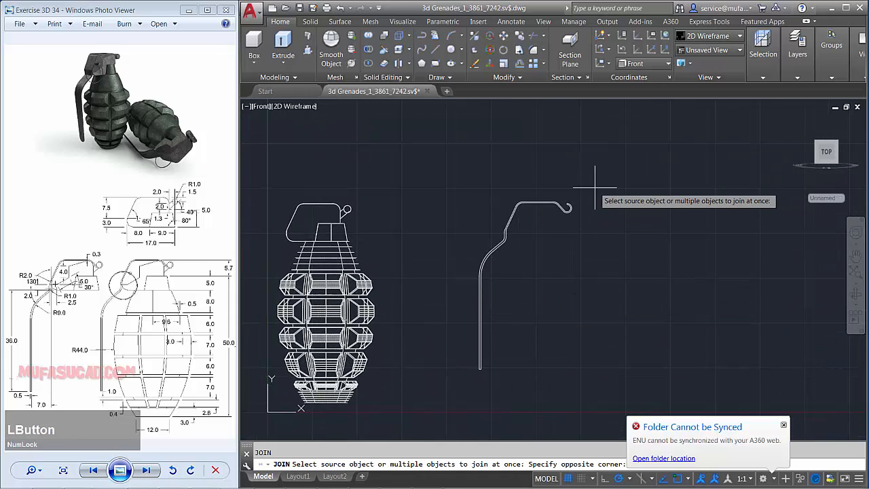
left_click(429, 419)
key("space")
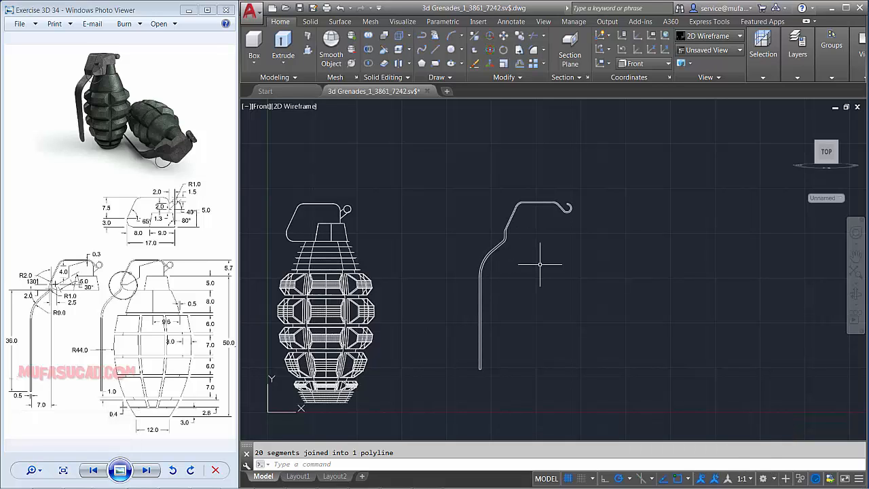
- Move the lever outline from the centre of its hook arc to the centre of the pin circle on the grenade's head
type("m")
key("space")
left_click(589, 192)
left_click(564, 218)
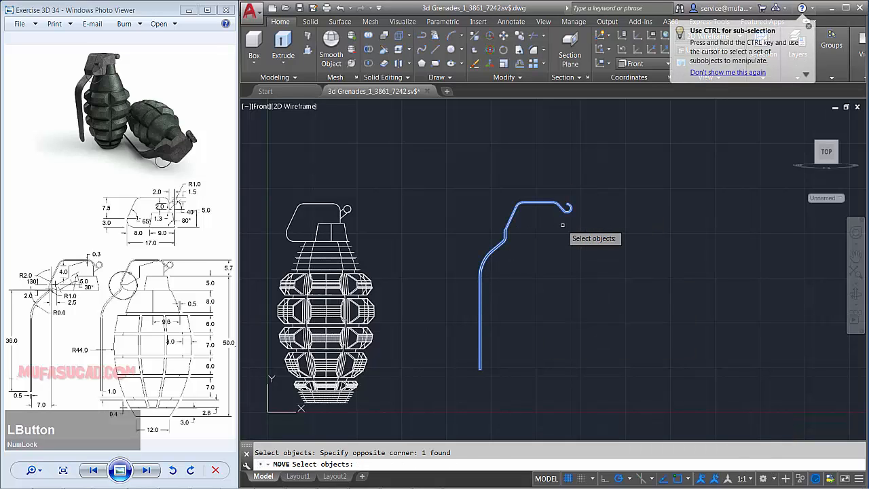
key("space")
scroll(562, 201, "up", 5)
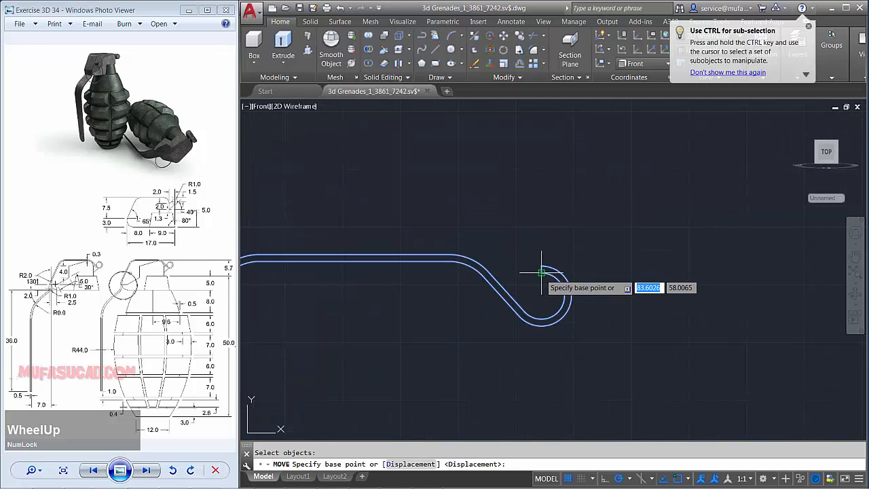
left_click(541, 295)
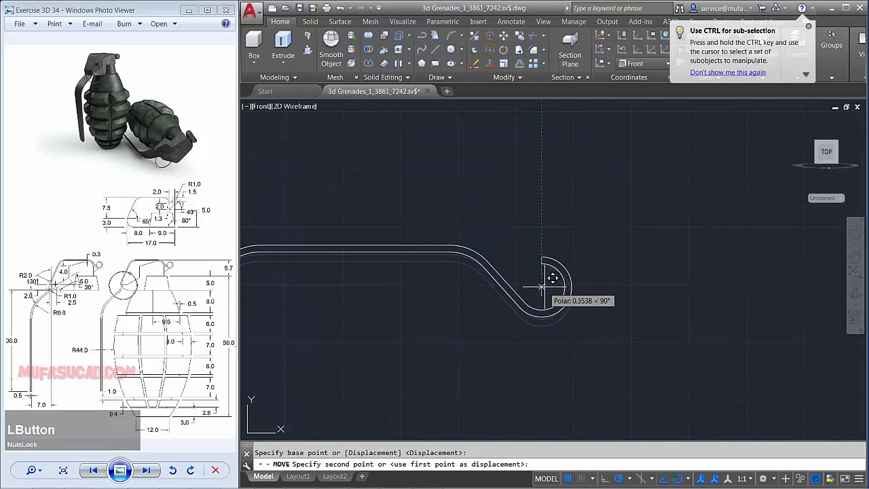
scroll(543, 285, "down", 3)
middle_click_drag(543, 285, 520, 266)
scroll(436, 270, "up", 3)
scroll(436, 270, "up", 3)
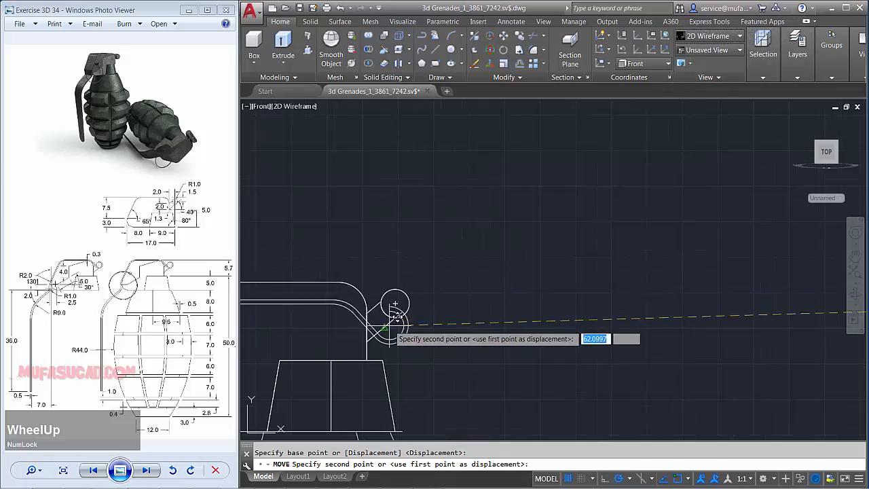
left_click(410, 297)
scroll(562, 247, "down", 3)
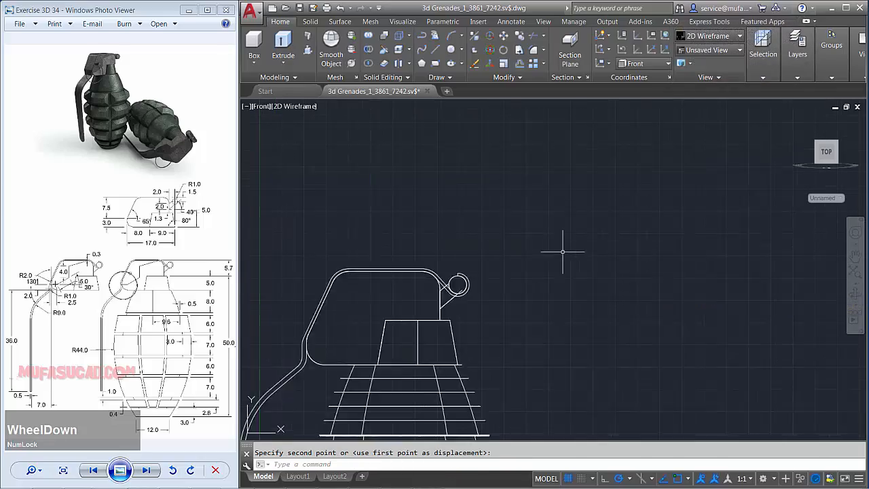
- Extrude the lever outline from the head's mid-plane to the centre of the pin cylinder's far end
middle_click_drag(562, 246, 538, 201)
scroll(538, 202, "up", 1)
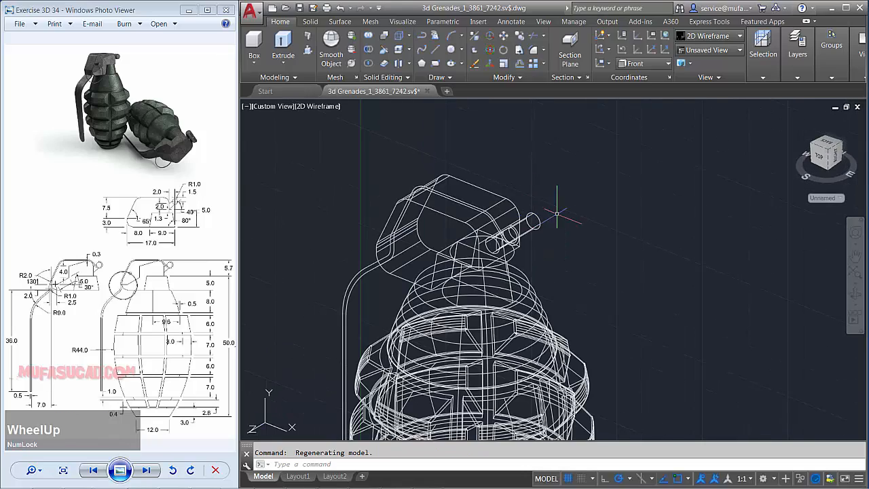
key("Escape")
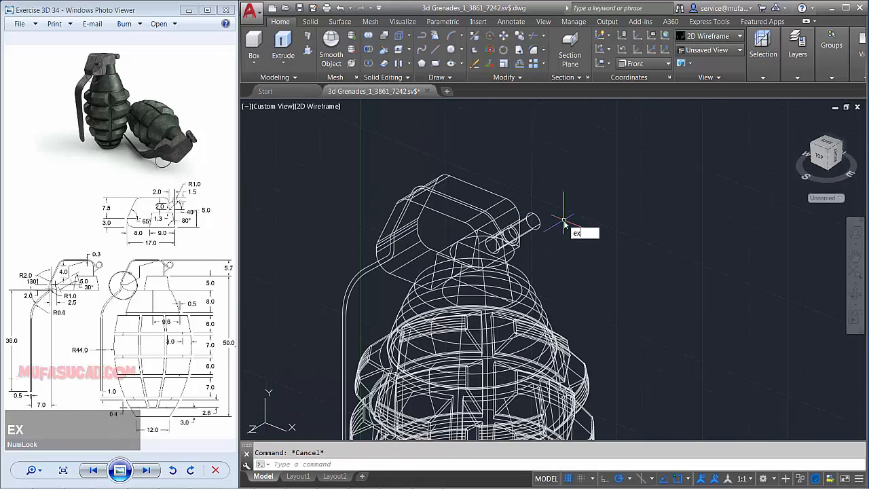
type("ext")
key("space")
scroll(492, 197, "up", 2)
left_click(462, 209)
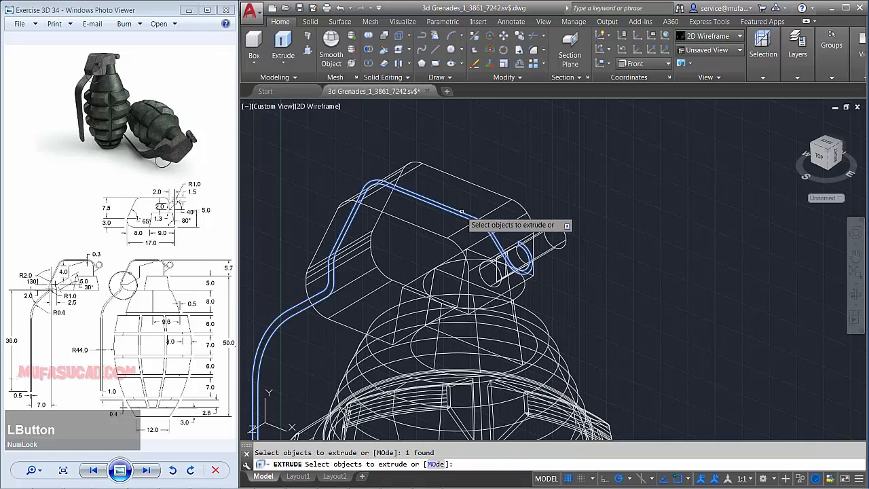
key("space")
left_click(554, 234)
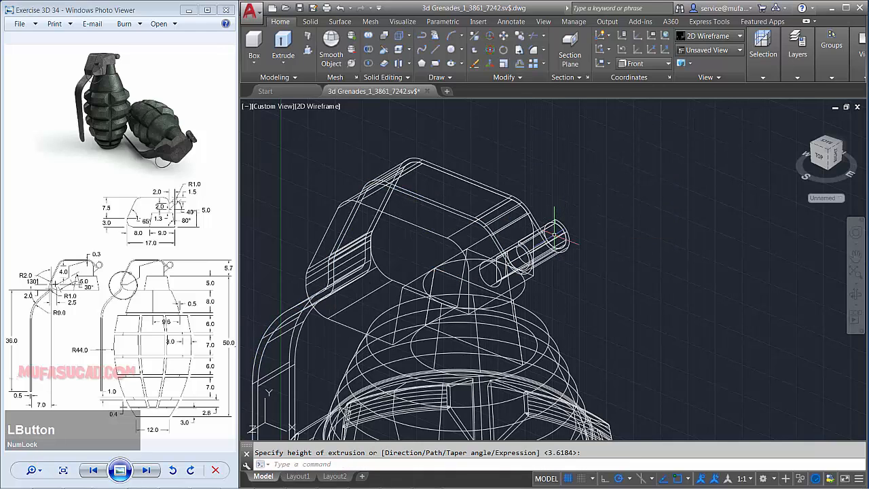
- Extrude the lever profile in the opposite direction, from the mid-plane to the near end of the pin cylinder
key("space")
left_click(461, 212)
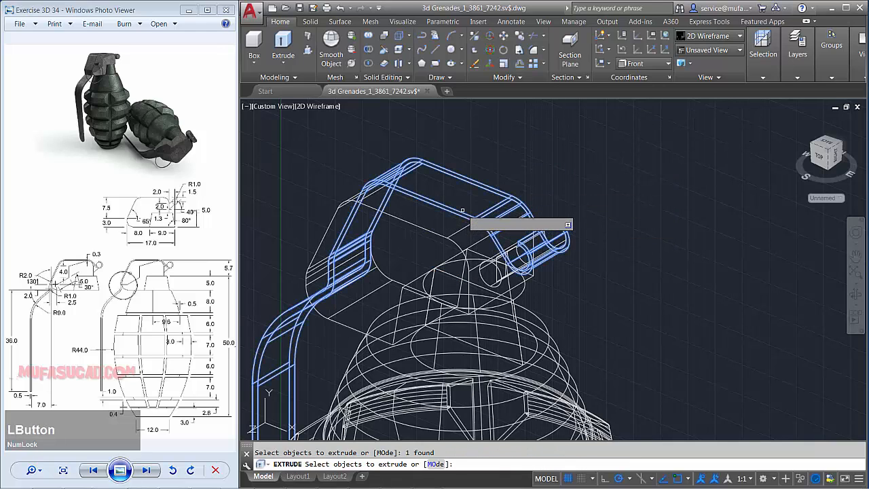
key("space")
scroll(411, 220, "up", 5)
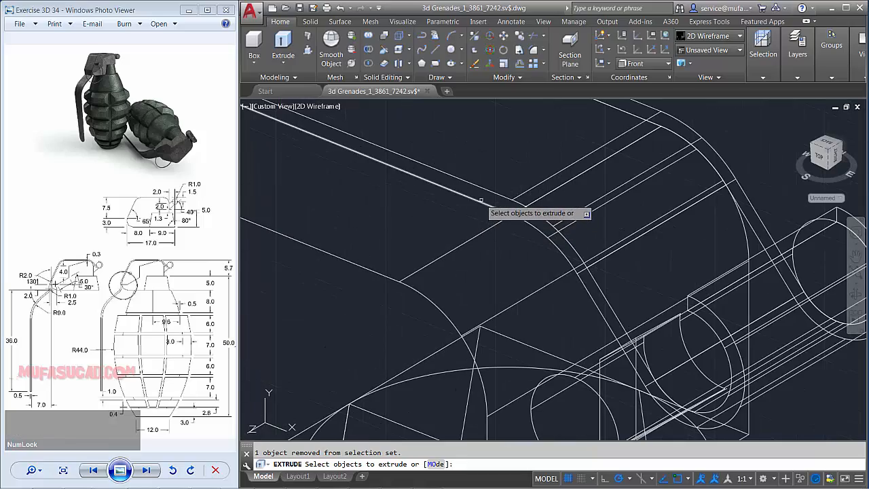
left_click(523, 212)
key("space")
middle_click_drag(577, 241, 559, 259)
left_click(569, 290)
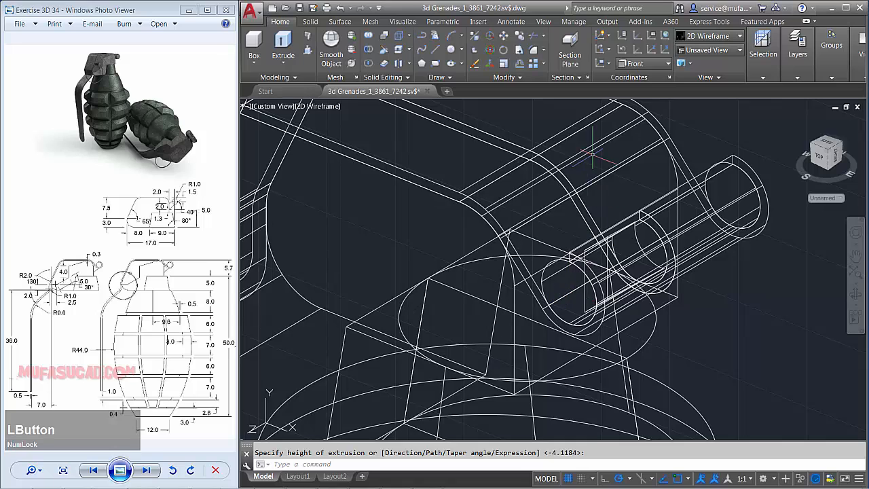
- Unite the two extruded halves of the lever into one solid
middle_click_drag(591, 154, 601, 169)
scroll(628, 195, "down", 2)
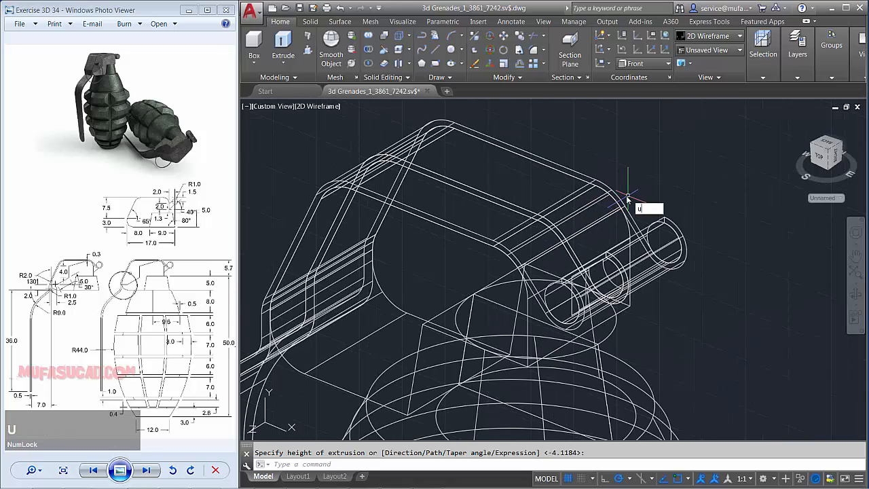
type("uni")
key("space")
left_click(583, 208)
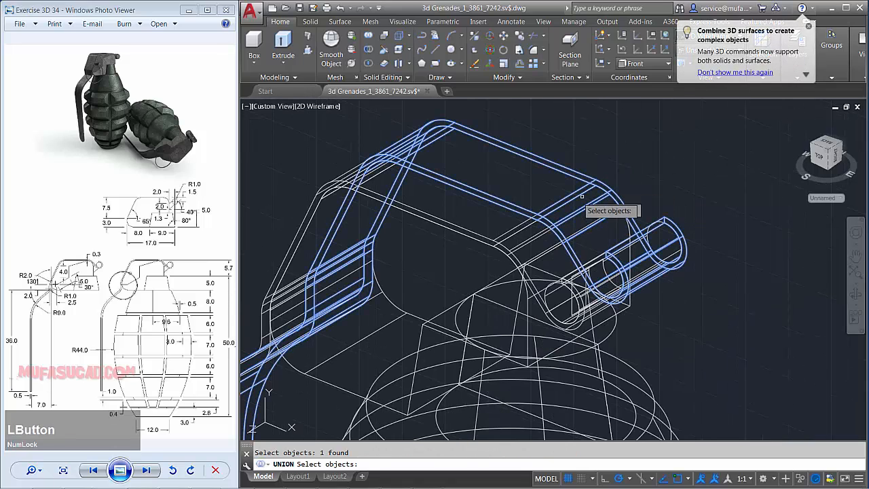
left_click(485, 236)
key("space")
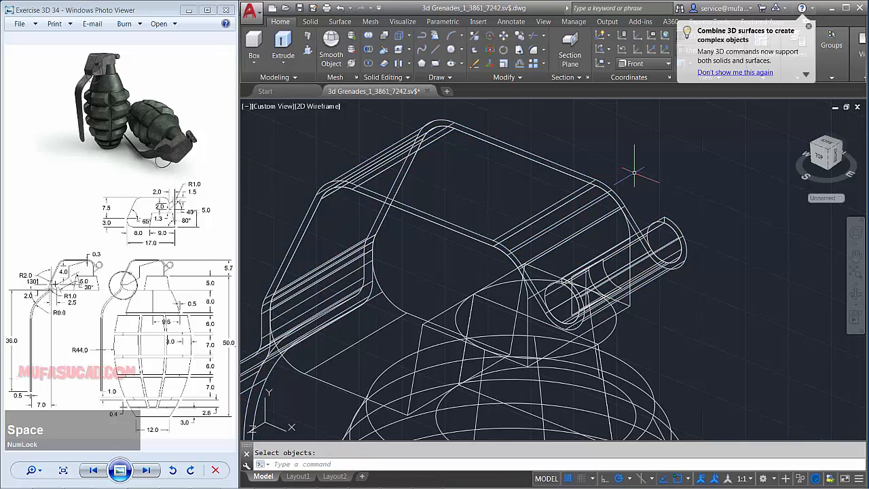
- Switch to the top view and hide the grouped ribbed body of the grenade
middle_click_drag(686, 209, 631, 201)
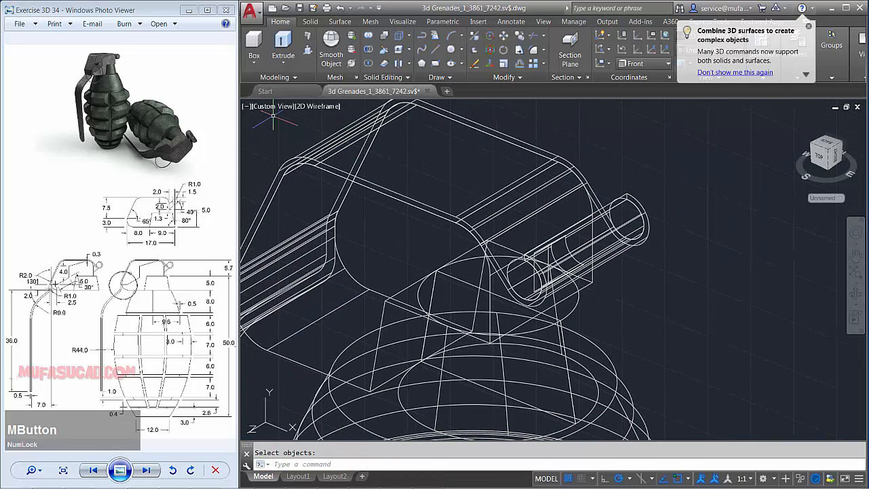
left_click(276, 109)
left_click(279, 132)
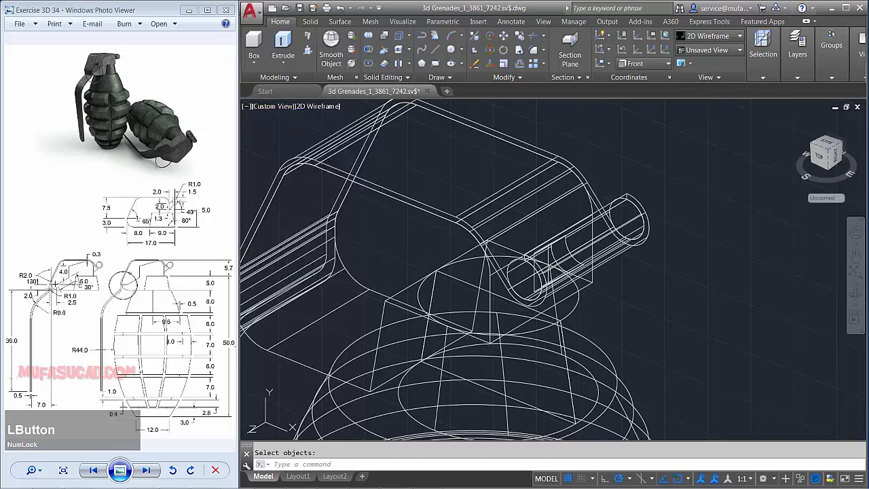
middle_click_drag(536, 175, 452, 179)
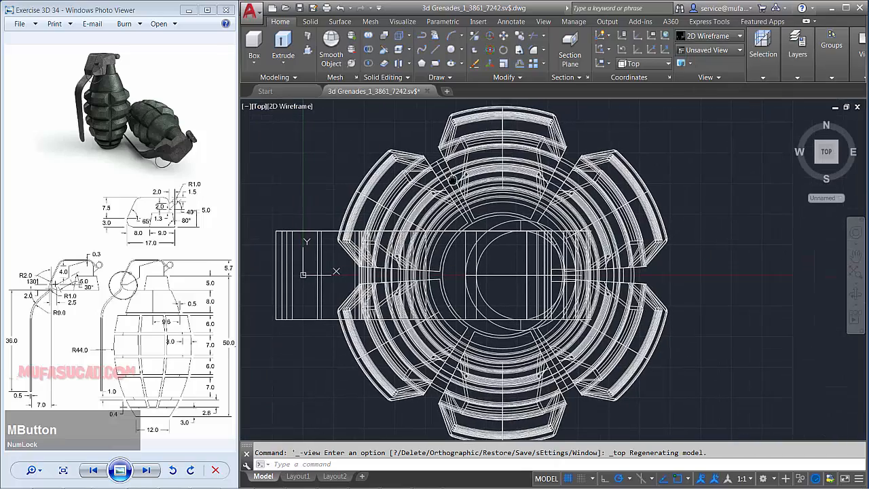
left_click(600, 139)
left_click(484, 187)
right_click(510, 162)
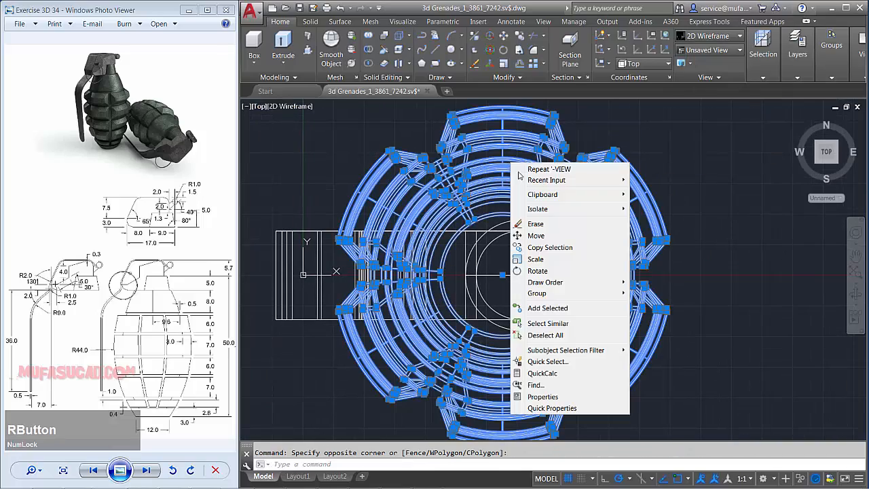
mouse_move(549, 212)
left_click(663, 220)
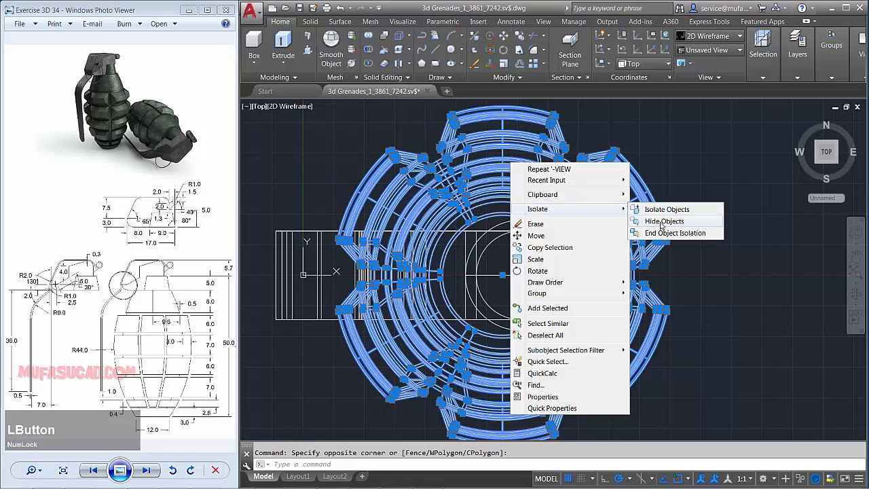
- Slice the lever lengthwise along the upper edge of the small lug at the hook, keeping both sides
middle_click_drag(663, 219, 611, 242)
scroll(599, 307, "up", 2)
middle_click_drag(599, 307, 603, 289)
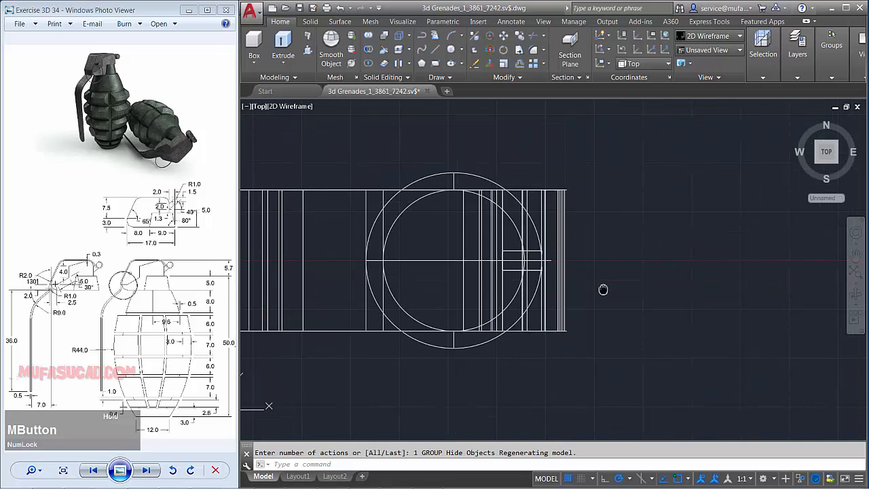
type("l")
key("space")
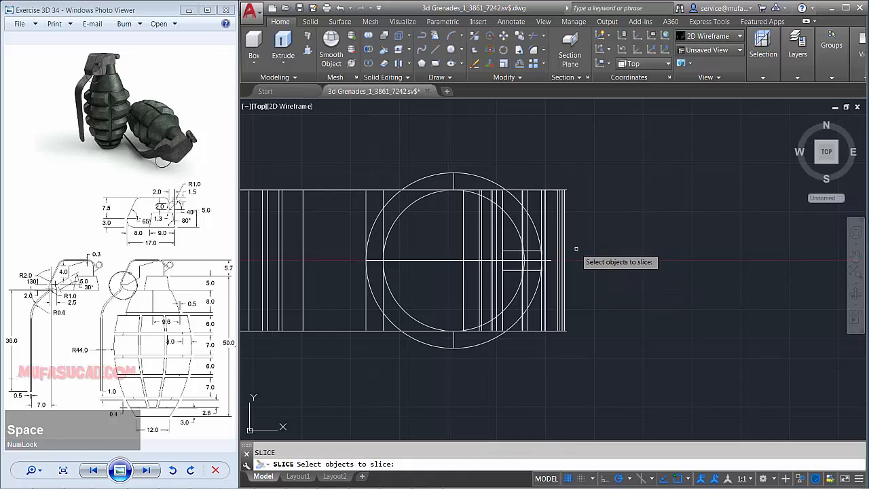
scroll(576, 245, "up", 1)
left_click(556, 217)
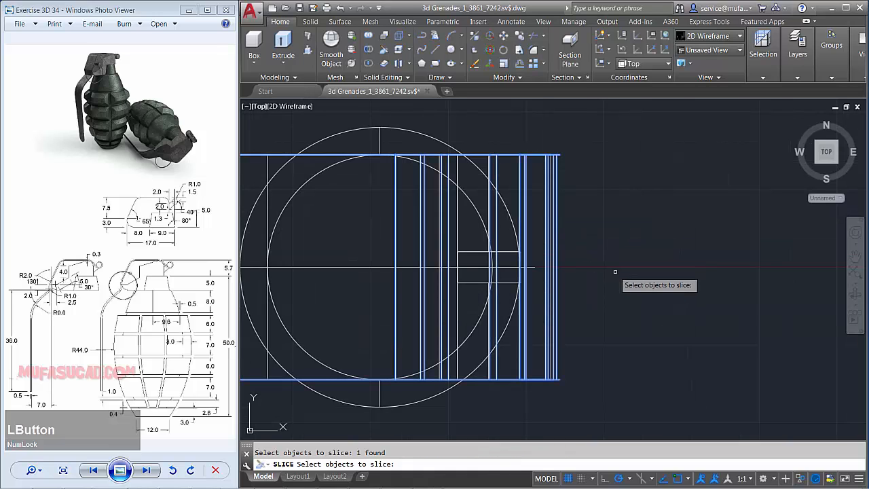
key("space")
left_click(458, 252)
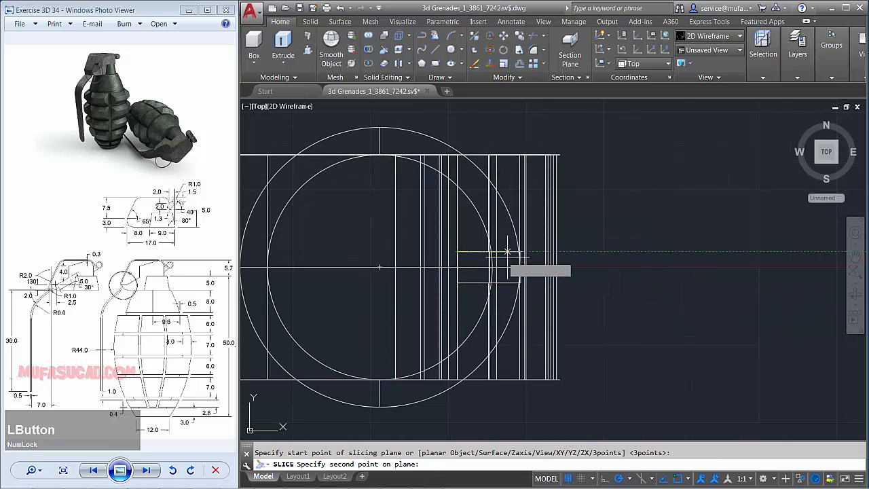
left_click(593, 252)
key("space")
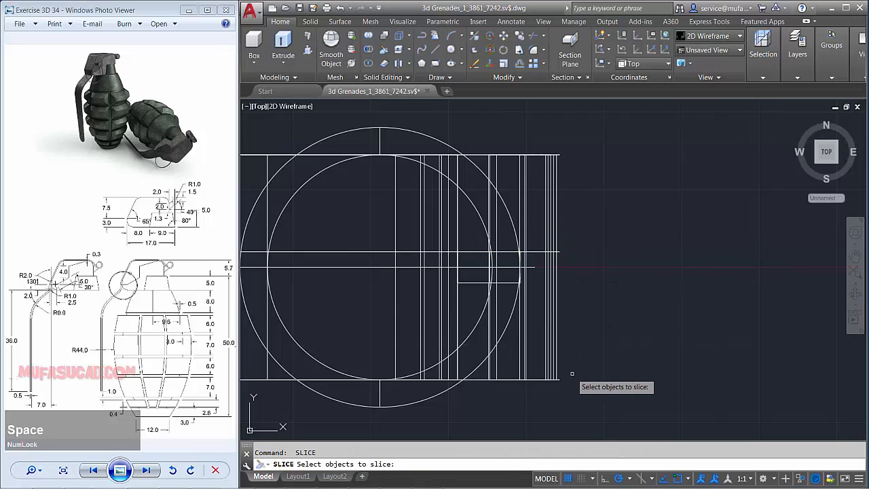
- Slice the lower part of the lever lengthwise along the small lug's lower edge, keeping both sides
left_click(556, 377)
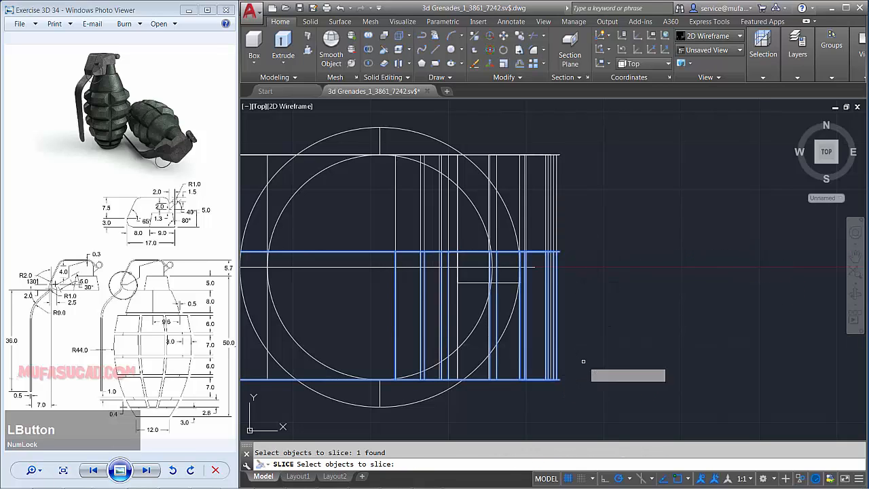
key("space")
left_click(456, 283)
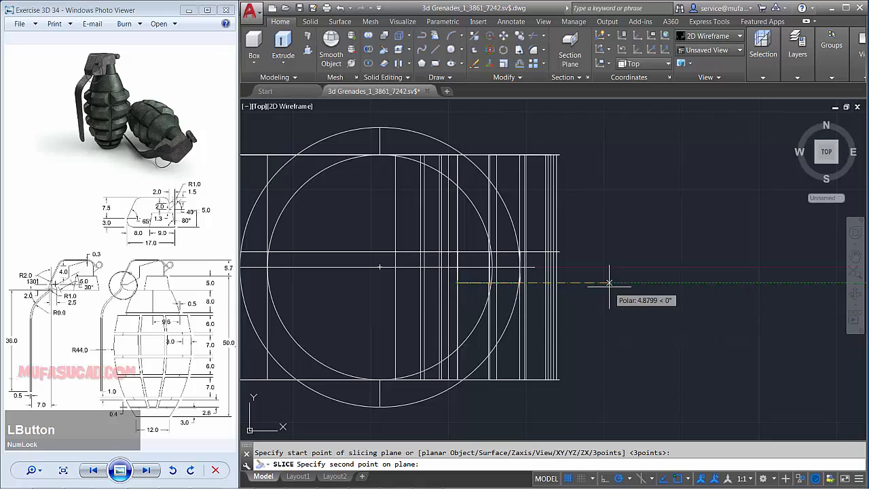
left_click(613, 283)
key("space")
- Slice the lever's narrow middle strip crosswise at the small lug's inner edge, keeping both sides, and remove the hook-end piece over the lug
key("space")
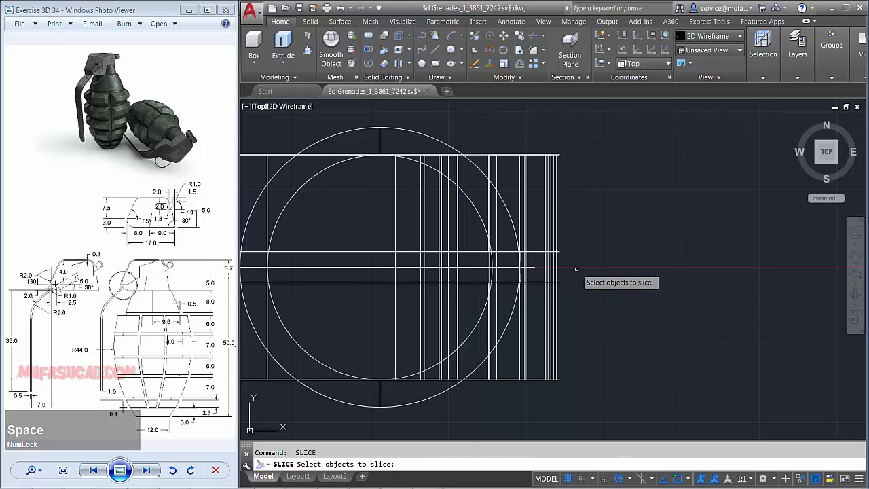
left_click(557, 266)
key("space")
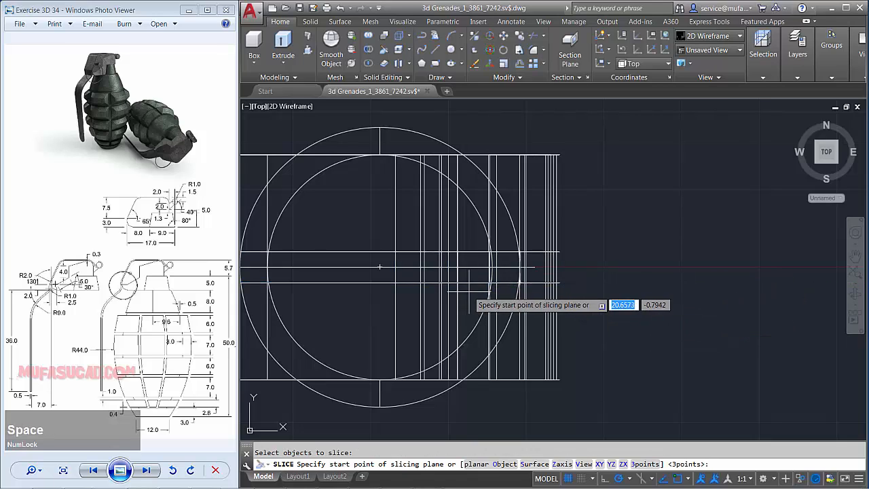
left_click(456, 282)
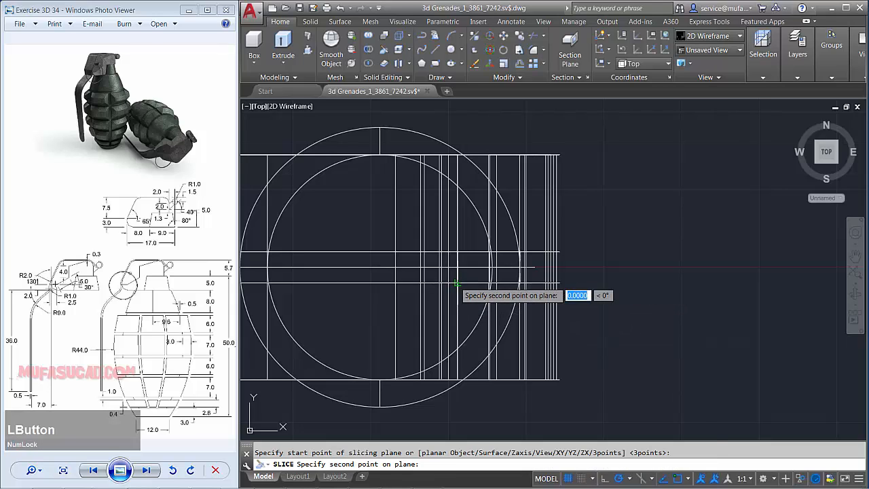
left_click(486, 139)
key("space")
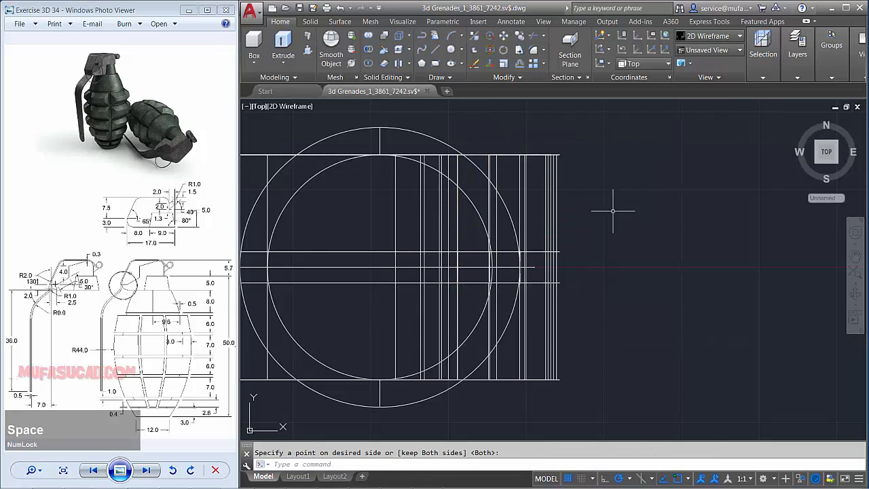
left_click(558, 267)
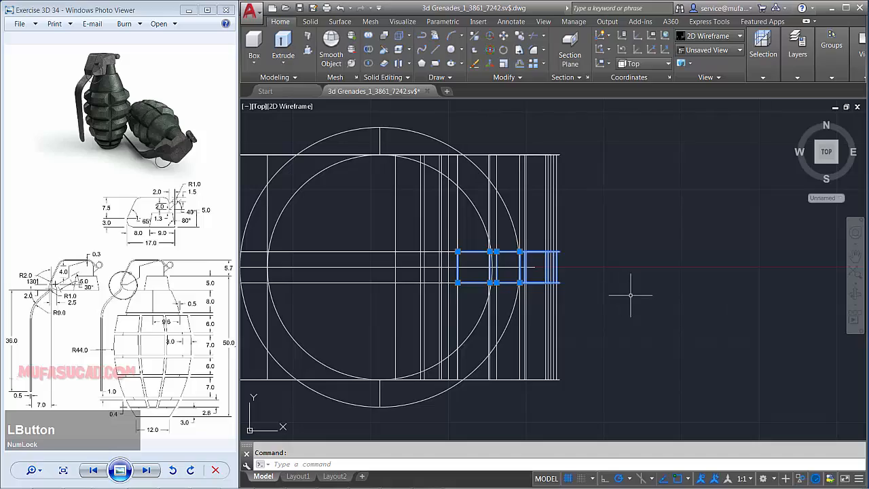
middle_click_drag(626, 315, 602, 258, "shift")
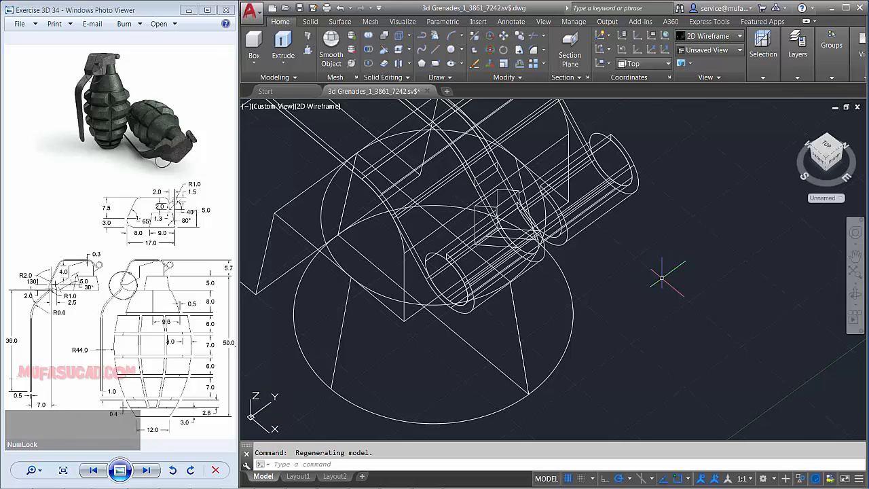
- Union the sliced pieces of the lever into a single solid
key("space")
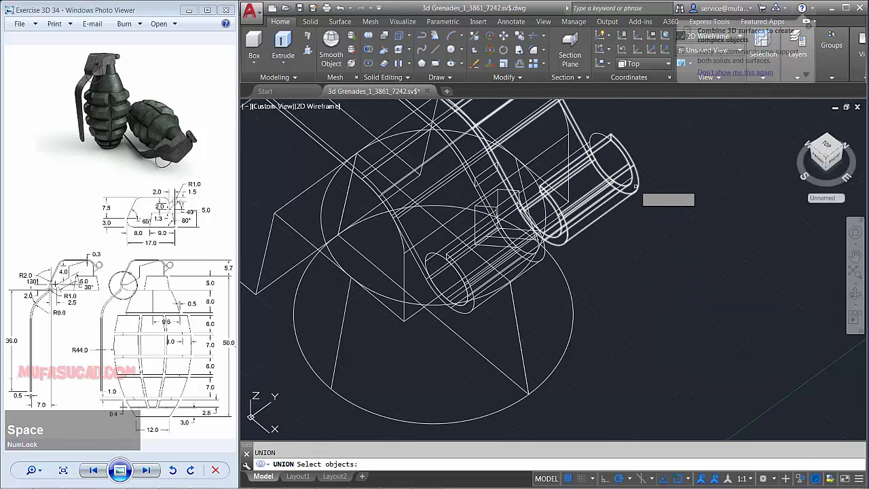
left_click(634, 175)
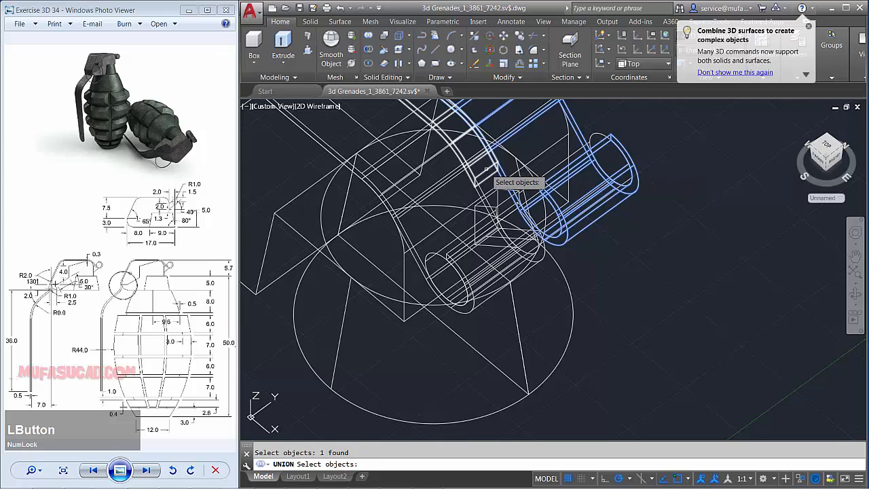
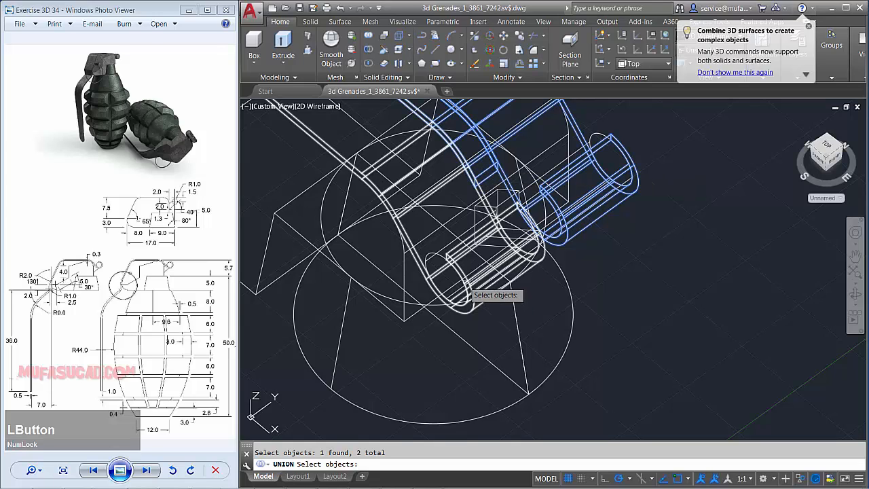
key("space")
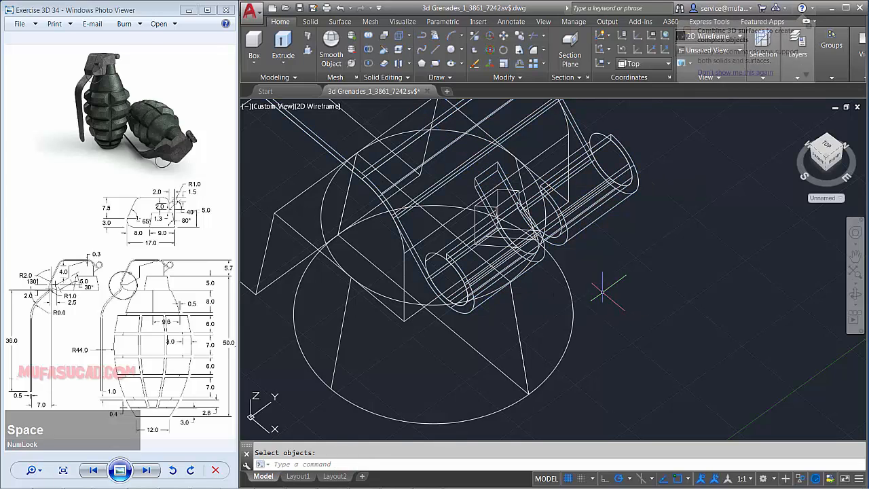
- Show the lever and head in the Realistic visual style and examine the notched hook from the front
scroll(615, 290, "down", 2)
middle_click_drag(614, 290, 617, 330)
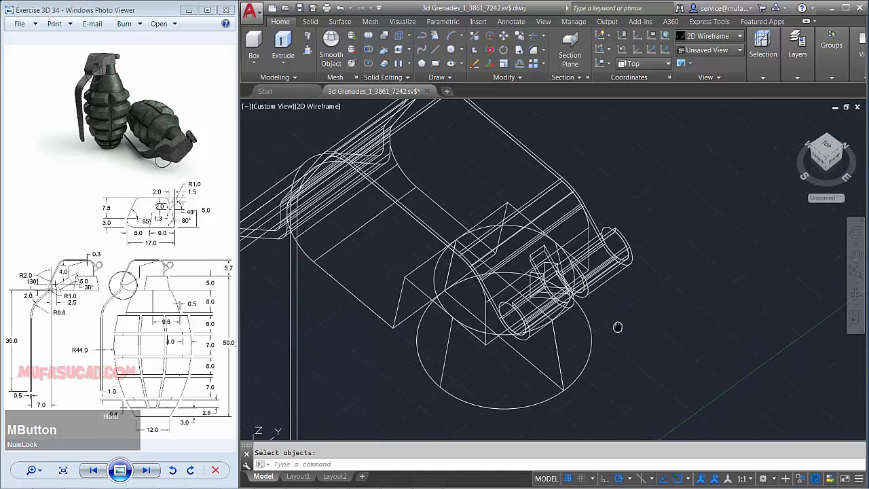
left_click(317, 106)
left_click(333, 165)
scroll(479, 178, "down", 2)
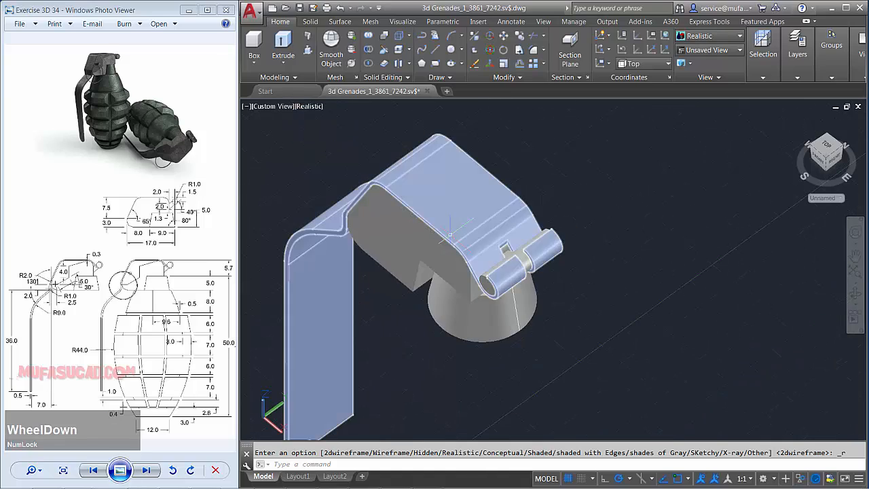
mouse_move(479, 179)
middle_mouse_down("shift")
mouse_move(505, 226)
mouse_move(502, 258)
mouse_move(563, 294)
mouse_move(429, 272)
mouse_move(500, 200)
mouse_move(439, 242)
mouse_move(506, 201)
middle_mouse_up("shift")
scroll(540, 225, "down", 2)
- End the object isolation to bring back the ribbed body and examine the complete grenade from the lever side
right_click(540, 225)
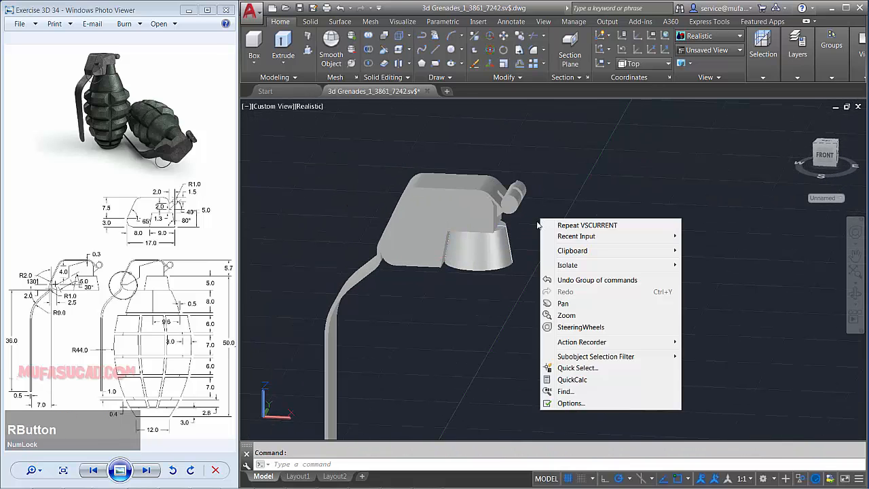
left_click(575, 269)
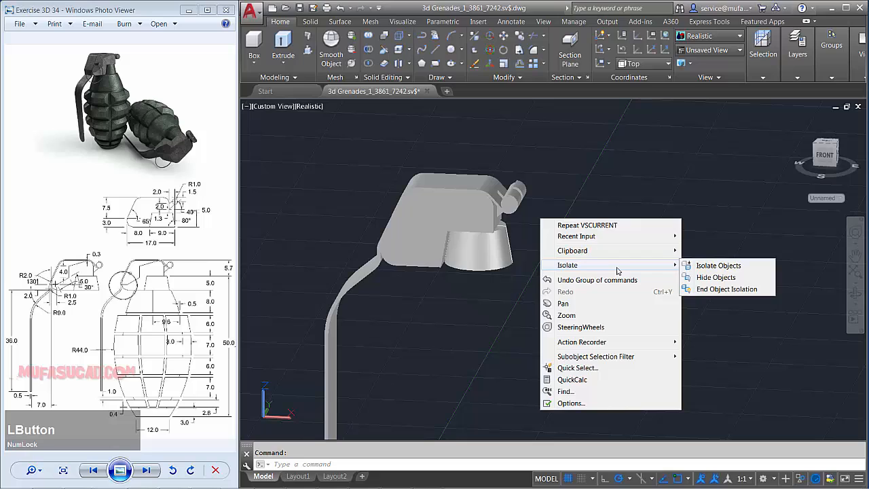
left_click(707, 289)
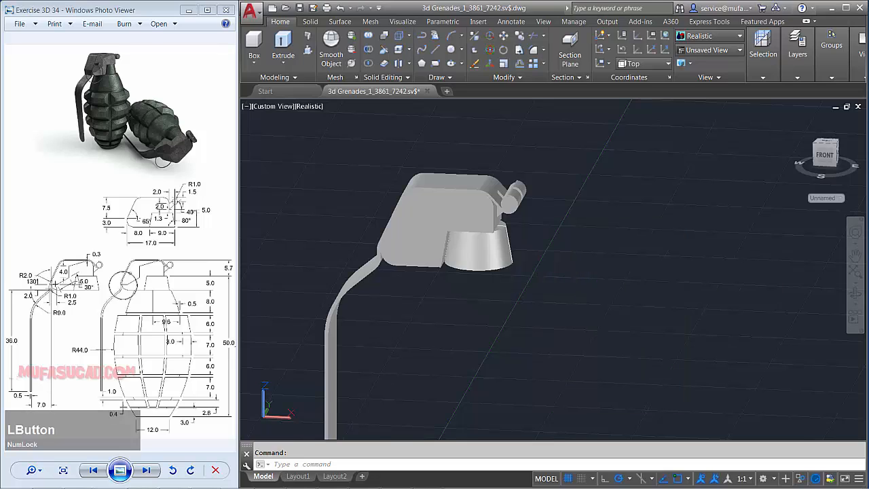
scroll(553, 245, "down", 5)
mouse_move(546, 244)
middle_mouse_down("shift")
mouse_move(536, 254)
mouse_move(601, 240)
mouse_move(557, 234)
middle_mouse_up("shift")
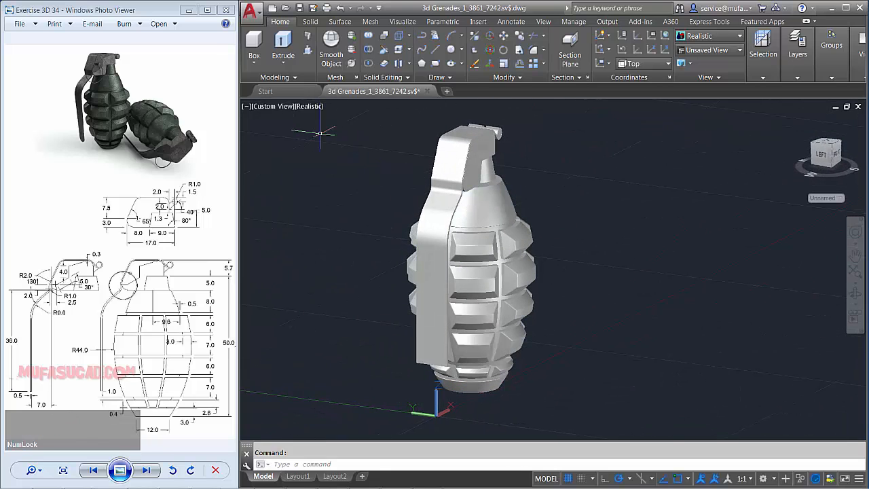
- Switch to the Left view with the 2D Wireframe visual style
left_click(271, 106)
left_click(295, 154)
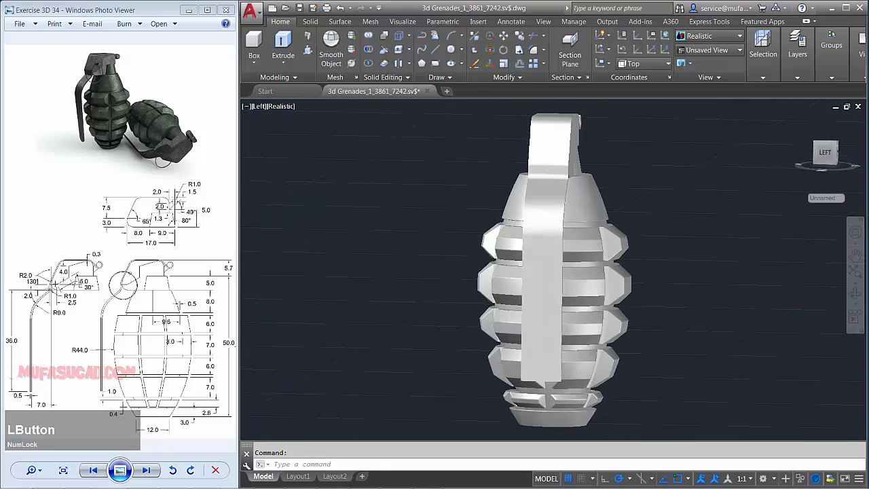
left_click(283, 106)
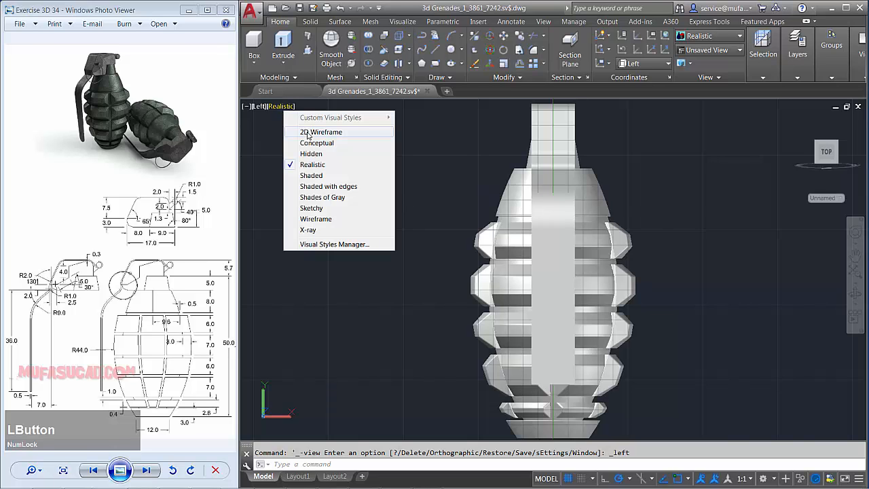
left_click(313, 133)
- Hide the grouped ribbed body of the grenade
middle_click_drag(591, 275, 519, 214)
scroll(509, 324, "up", 2)
left_click(589, 212)
left_click(540, 275)
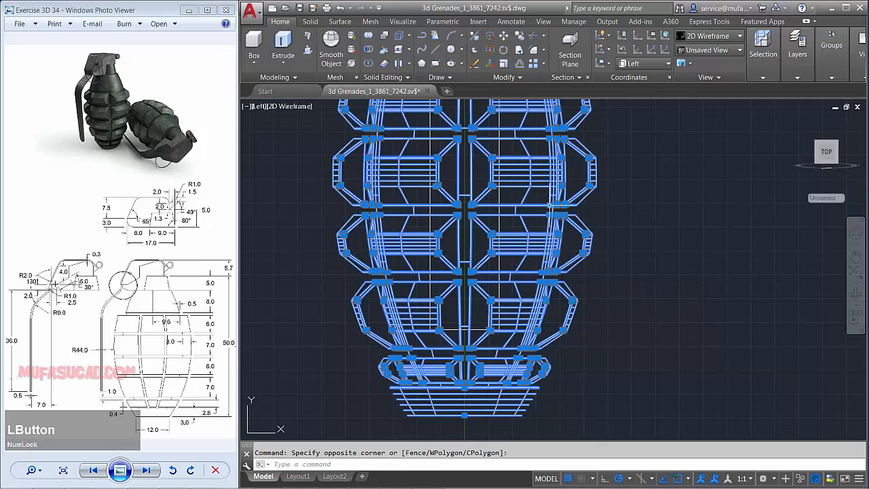
right_click(549, 207)
left_click(587, 246)
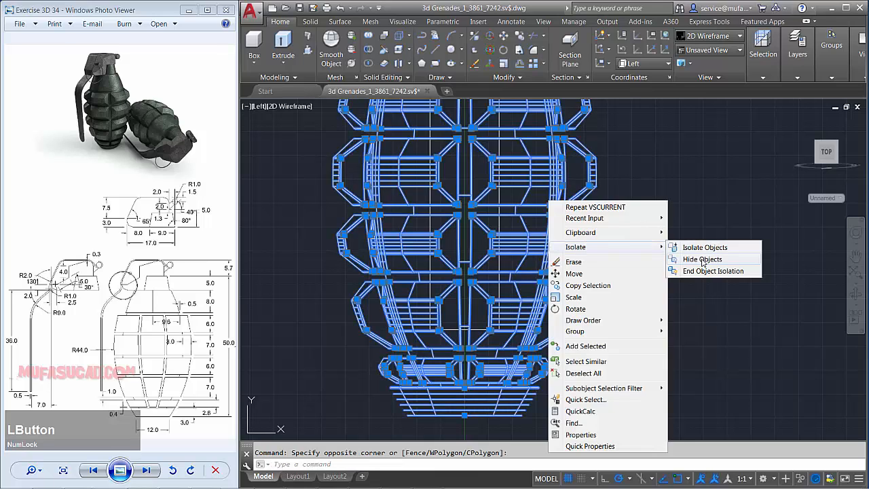
left_click(702, 260)
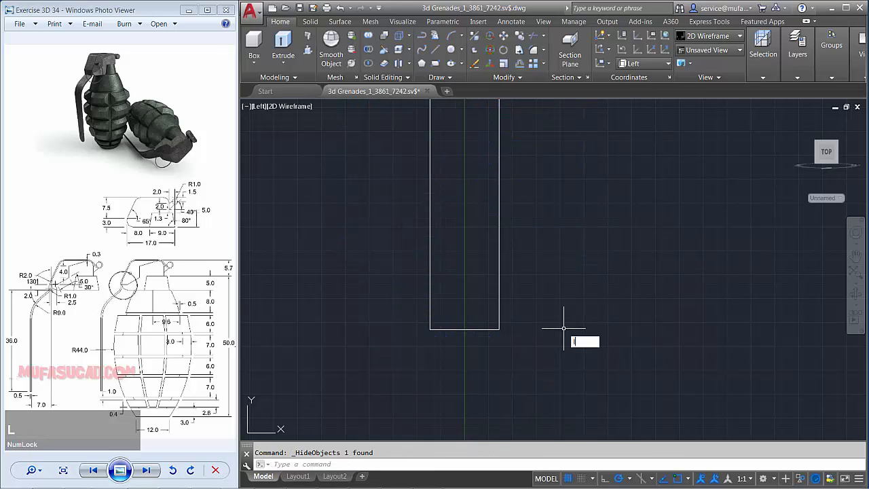
- Draw a vertical line from the lever's lower right corner up along its side edge to beyond the head
key("space")
left_click(499, 329)
scroll(563, 316, "down", 2)
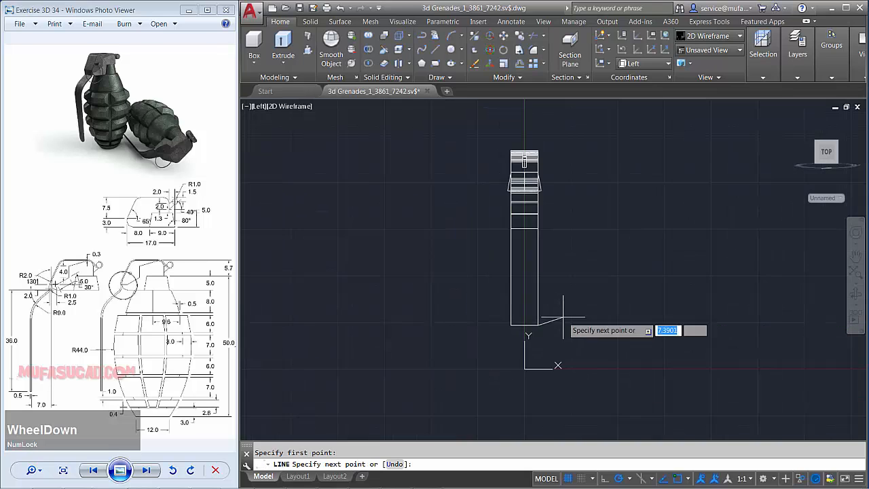
scroll(564, 311, "down", 2)
middle_click_drag(567, 291, 534, 302)
left_click(533, 212)
key("space")
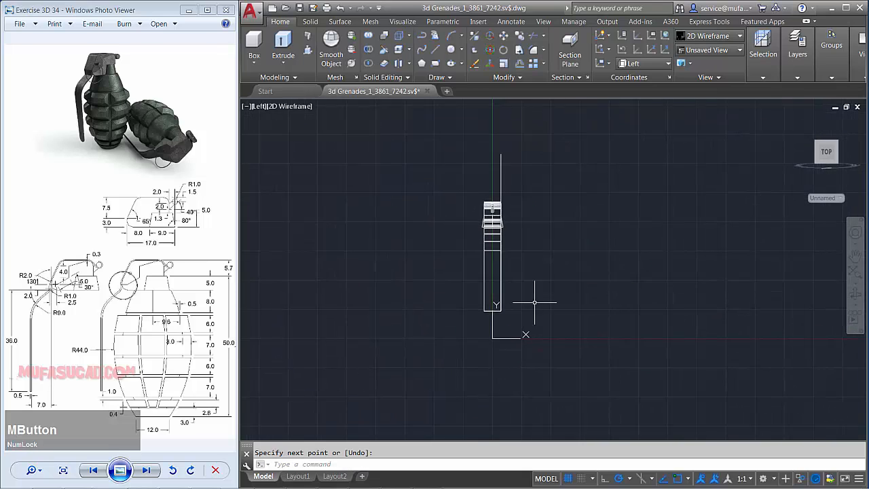
- Move the vertical line 1.5 units horizontally inward from the lever's right edge
scroll(507, 317, "up", 4)
key("space")
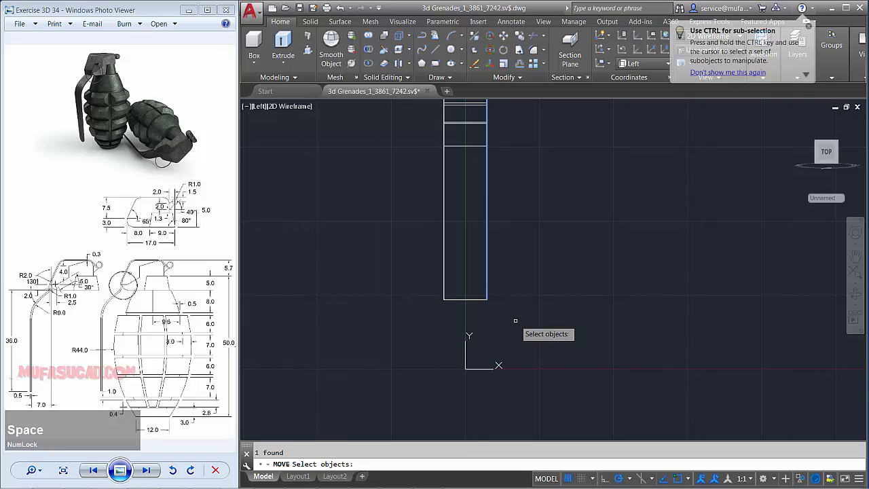
key("space")
left_click(558, 318)
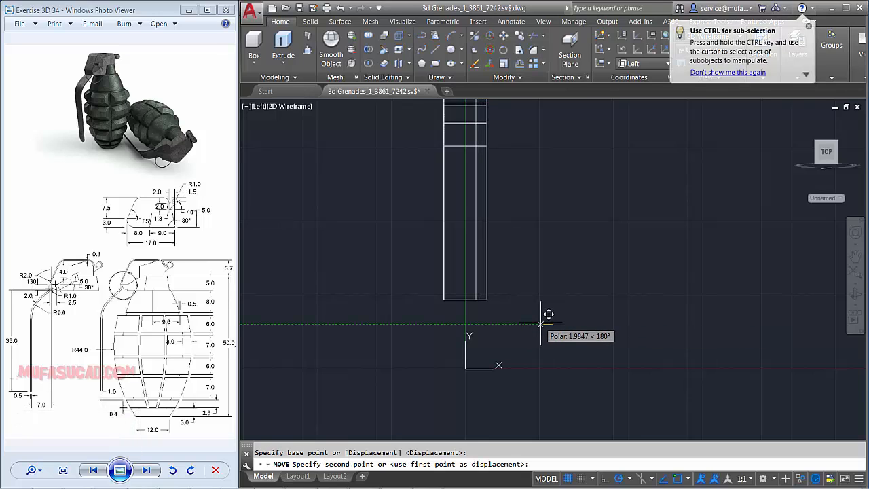
type("1.5")
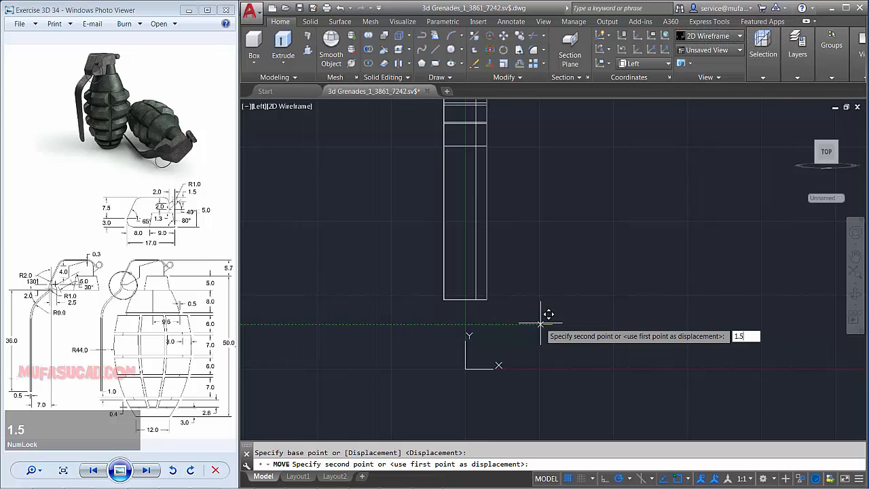
key("space")
- Rotate the vertical line by -3 degrees about its lower endpoint on the lever's bottom edge
middle_click_drag(526, 272, 526, 319)
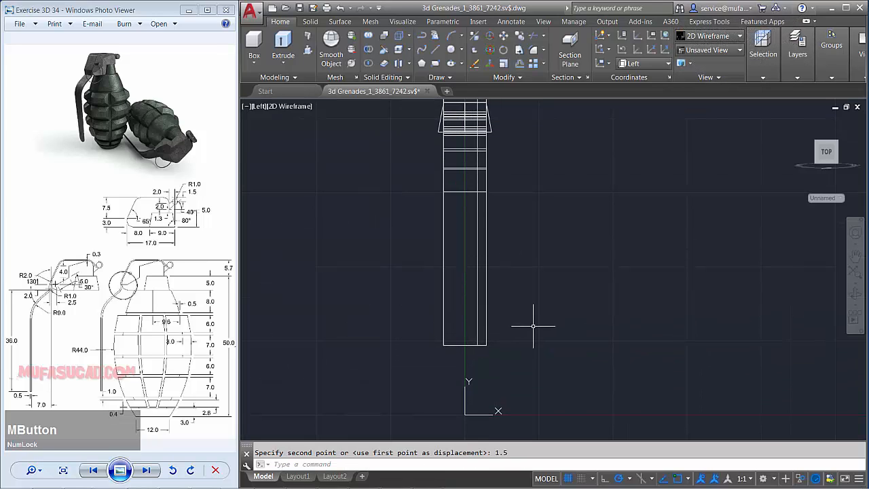
type("RO")
key("space")
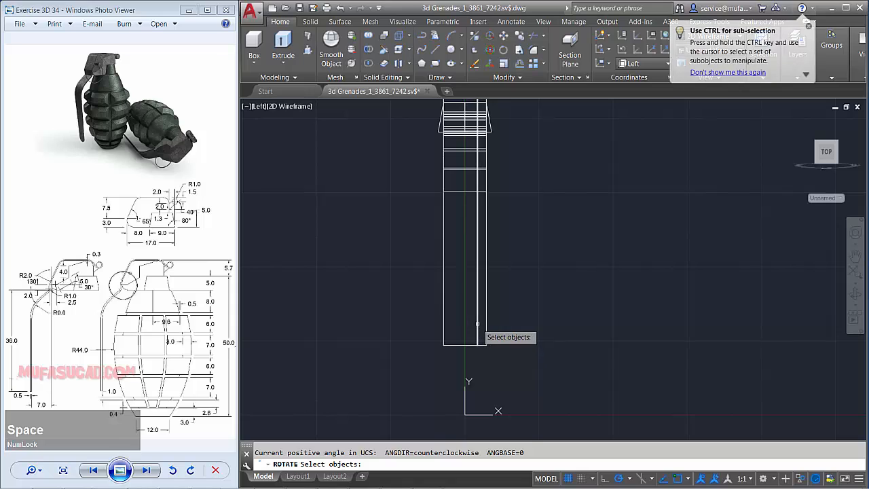
left_click(477, 325)
key("space")
left_click(477, 345)
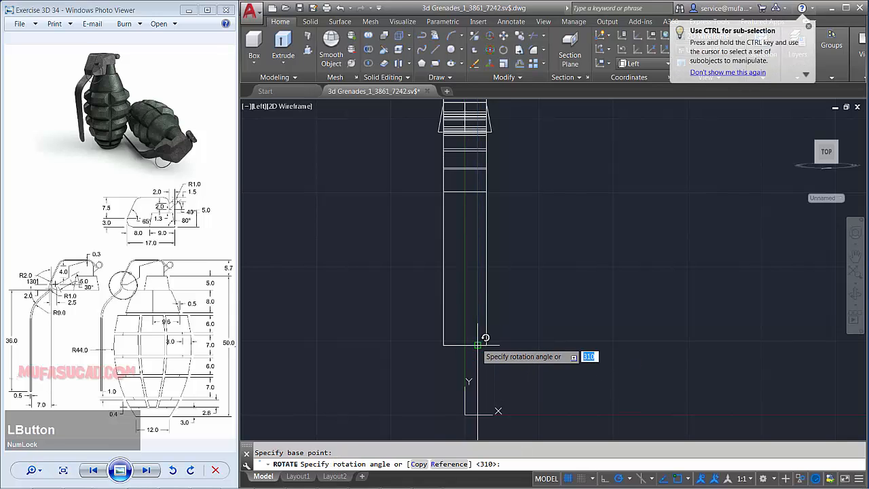
type("-")
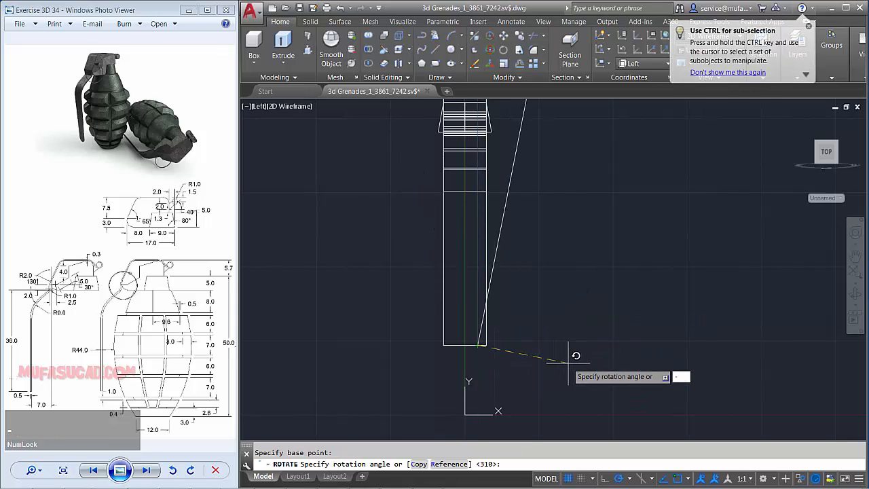
type("3")
key("space")
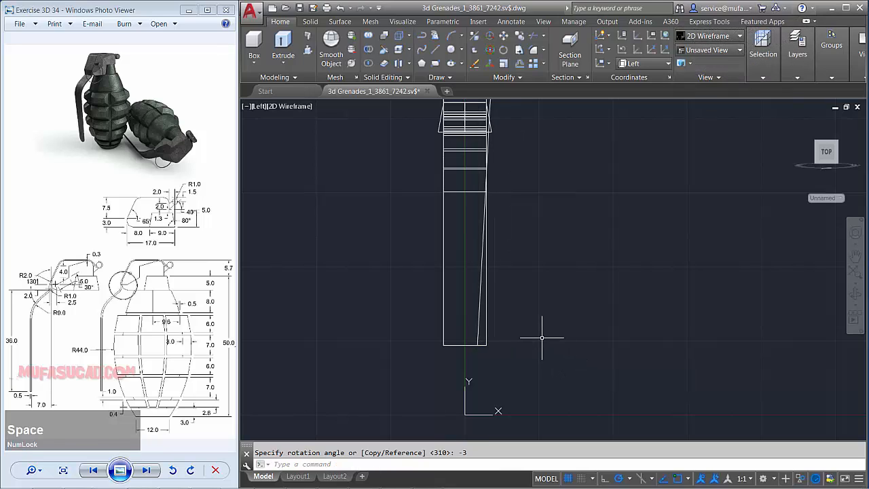
- Mirror the slanted line across the lever's vertical centreline, keeping the original line
type("mi")
key("space")
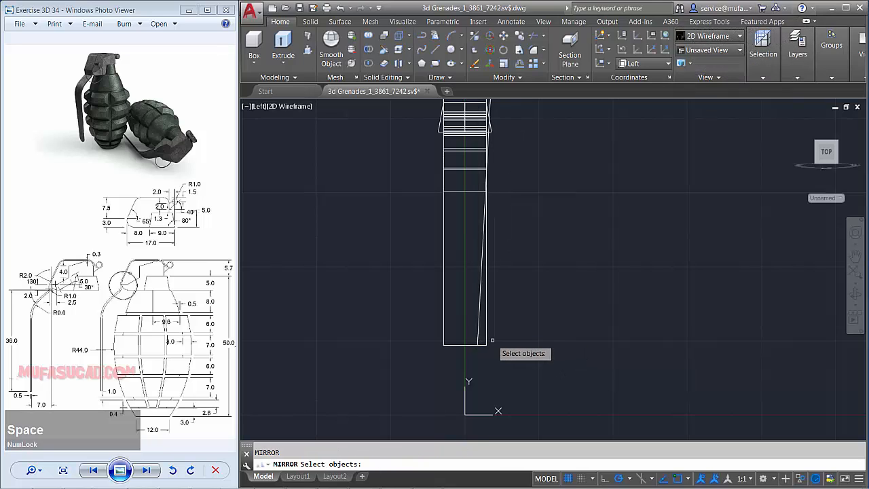
left_click(477, 336)
key("space")
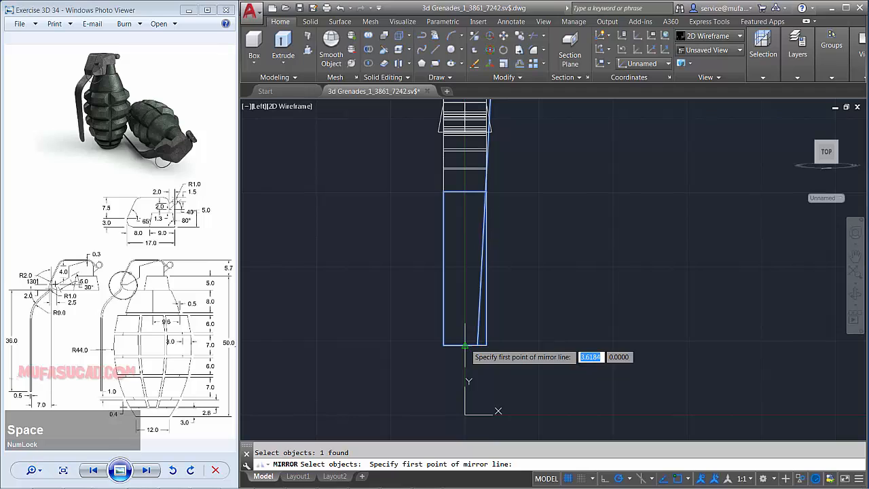
left_click(464, 345)
left_click(462, 366)
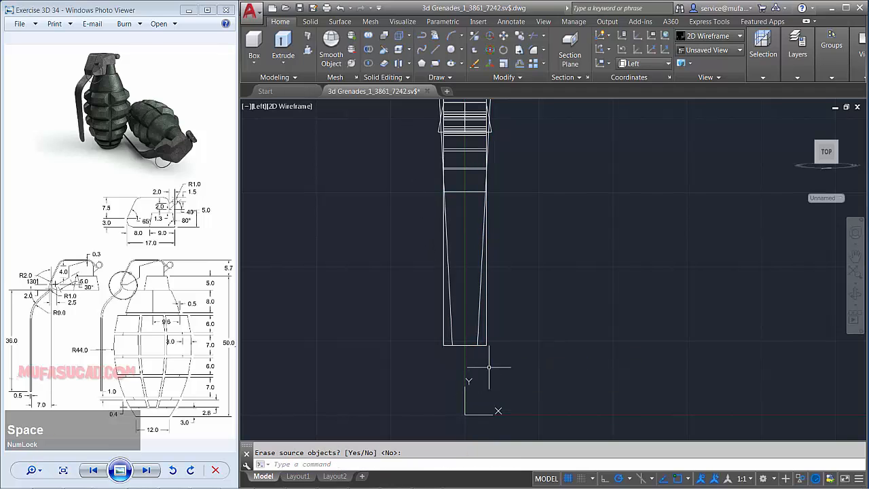
- Slice the lever along the right slanted line, keeping both sides
type("sl")
key("space")
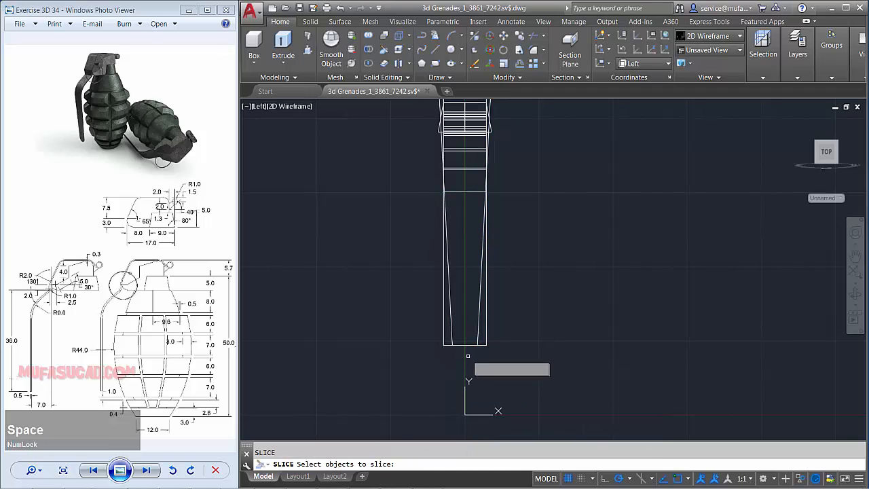
left_click(465, 346)
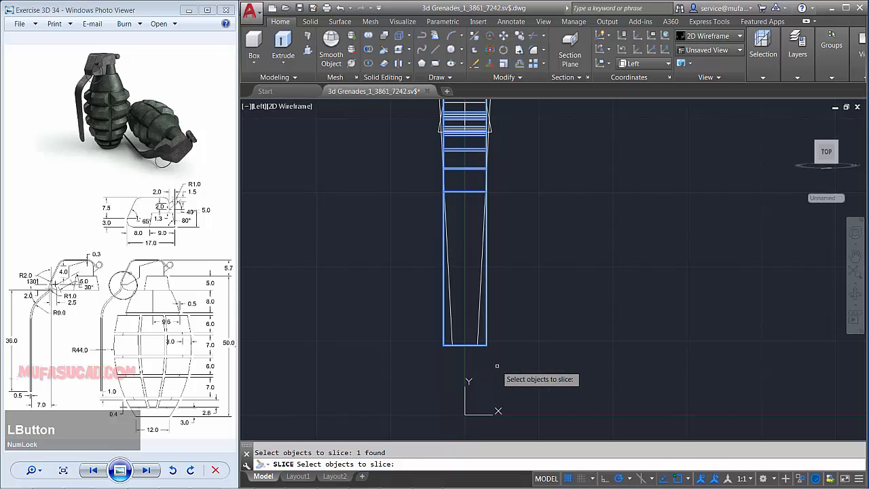
key("space")
left_click(477, 344)
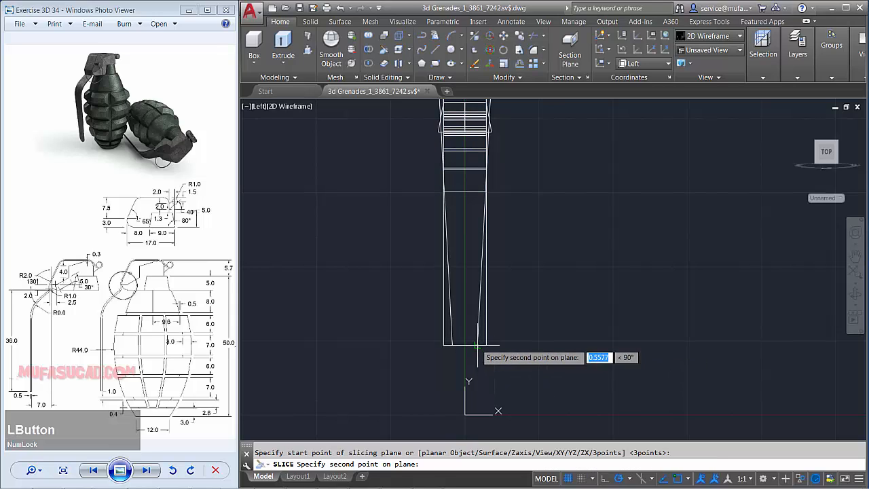
left_click(479, 316)
key("space")
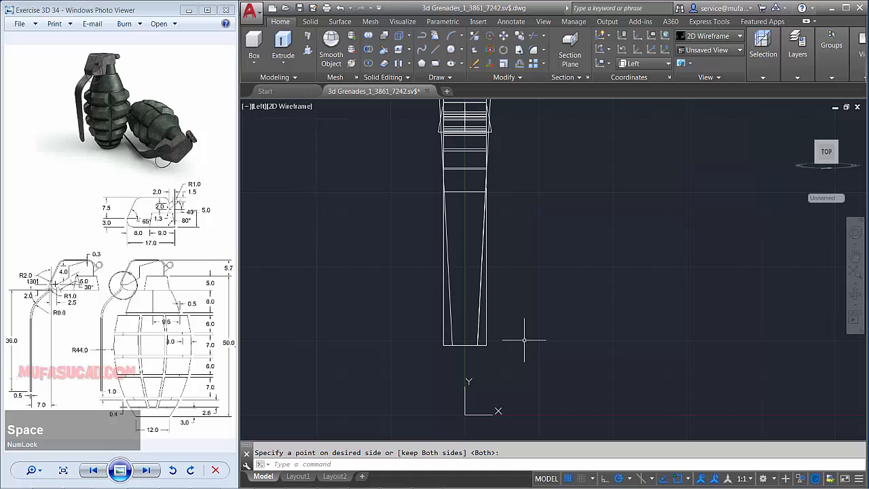
- Slice the remaining lever along the left slanted line, keeping both sides
key("space")
left_click(480, 361)
left_click(455, 337)
key("space")
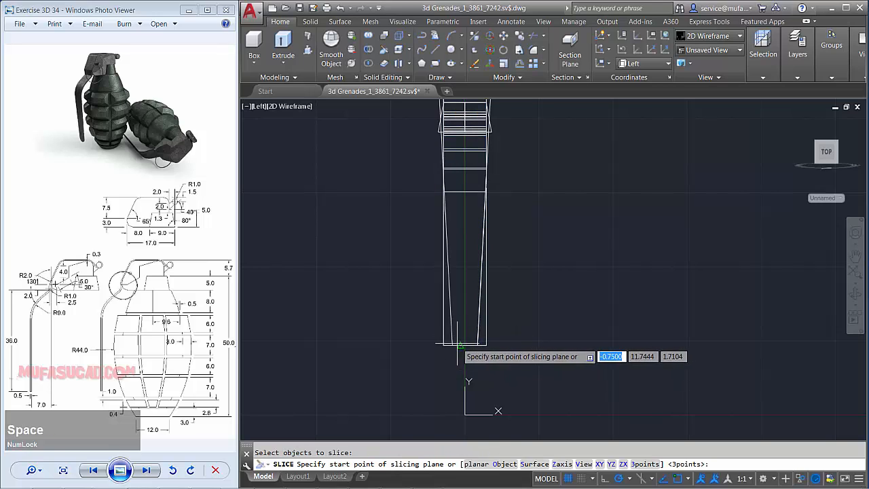
left_click(452, 344)
left_click(451, 317)
key("space")
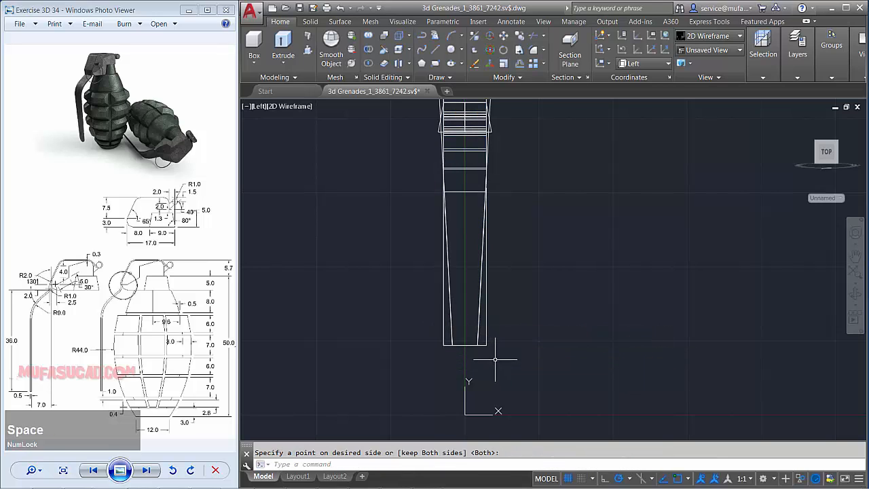
- Delete the two cut-off wedge pieces outside the slanted lines on both sides of the lever's lower end
left_click(491, 354)
left_click(451, 352)
left_click(447, 351)
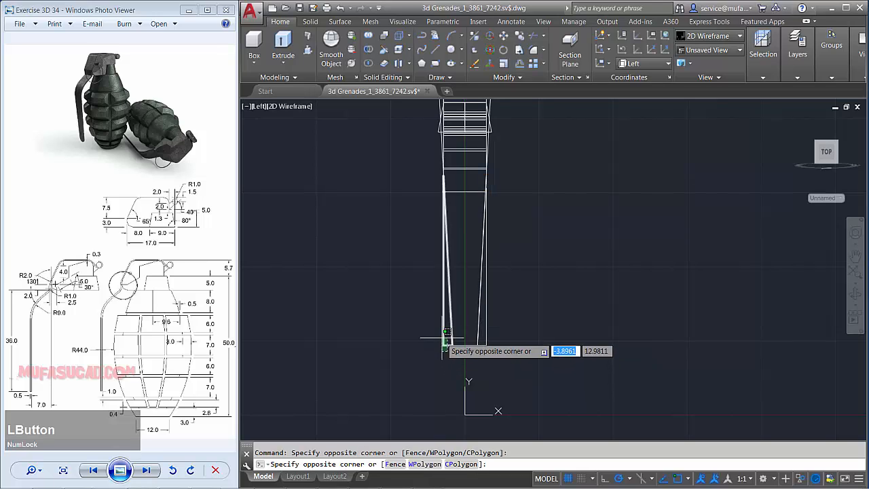
left_click(442, 338)
key("Delete")
left_click(482, 345)
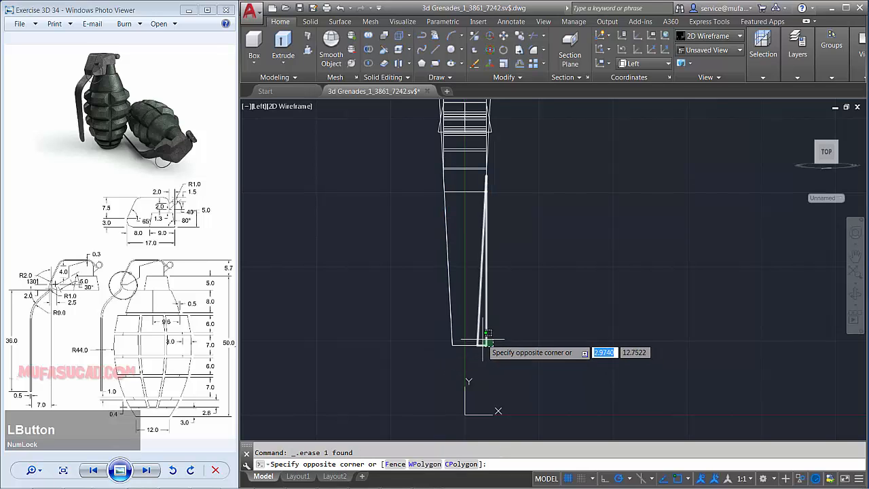
key("Delete")
- End the object isolation to bring back the hidden grenade parts
middle_click(502, 341)
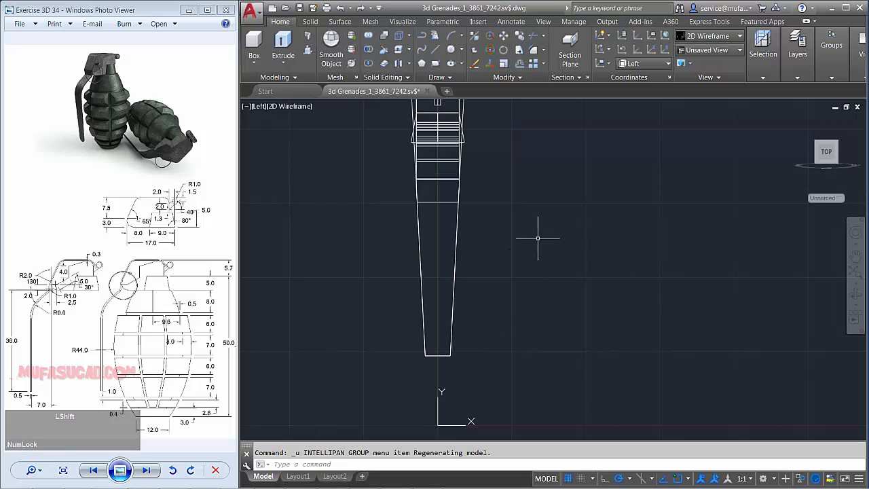
middle_click_drag(537, 234, 556, 258, "shift")
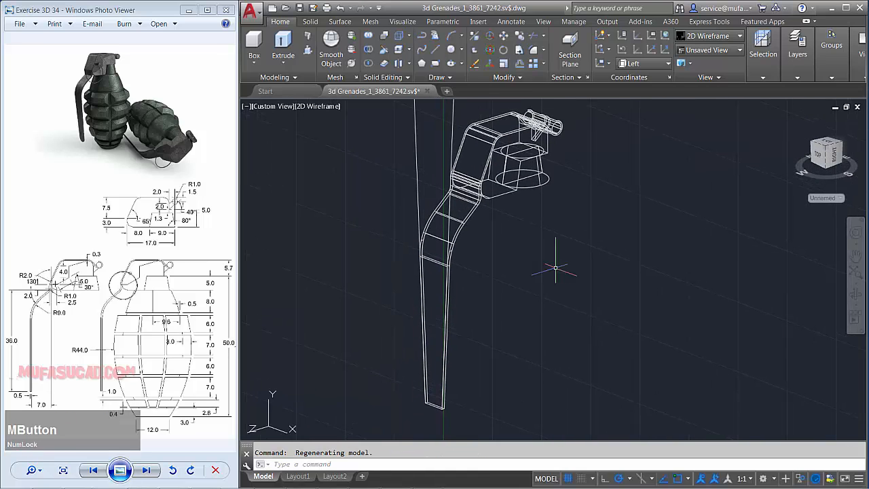
right_click(555, 250)
mouse_move(609, 298)
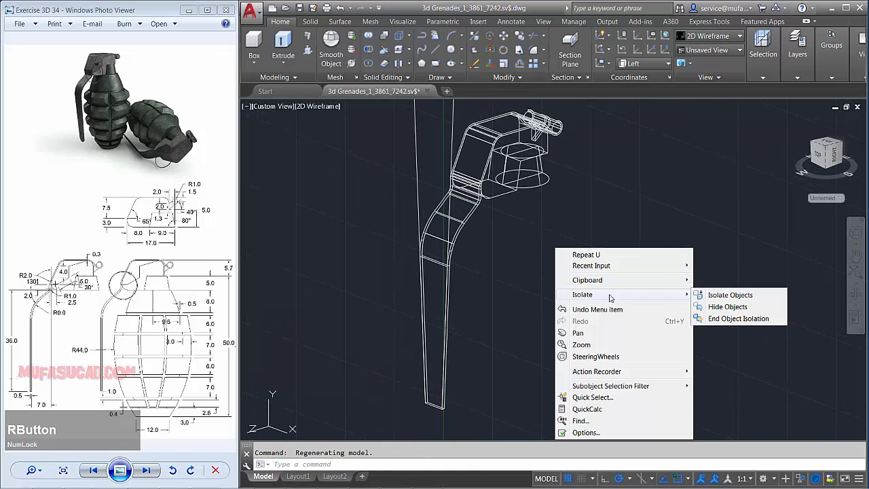
left_click(729, 317)
- Delete the two slanted construction lines used for slicing the lever
scroll(602, 264, "down", 3)
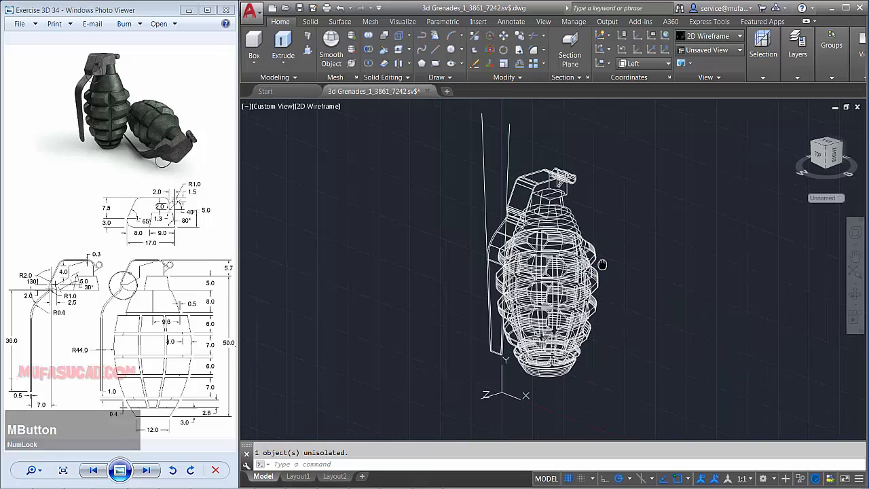
middle_click_drag(601, 264, 577, 275)
left_click(513, 123)
left_click(446, 164)
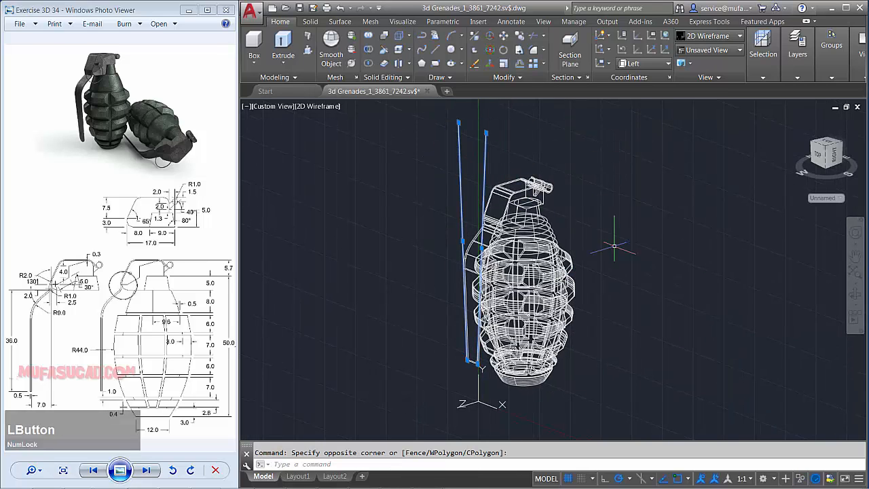
key("Delete")
- In the Front view, draw a circle of radius 0.5 in the empty space beside the grenade's head
middle_click_drag(594, 238, 577, 241, "shift")
left_click(292, 136)
left_click(272, 109)
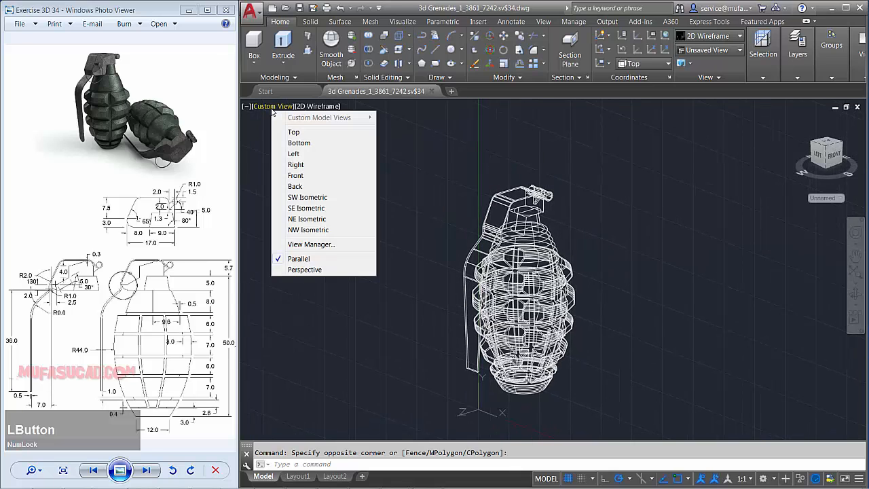
left_click(302, 177)
middle_click_drag(558, 186, 558, 251)
scroll(586, 213, "up", 2)
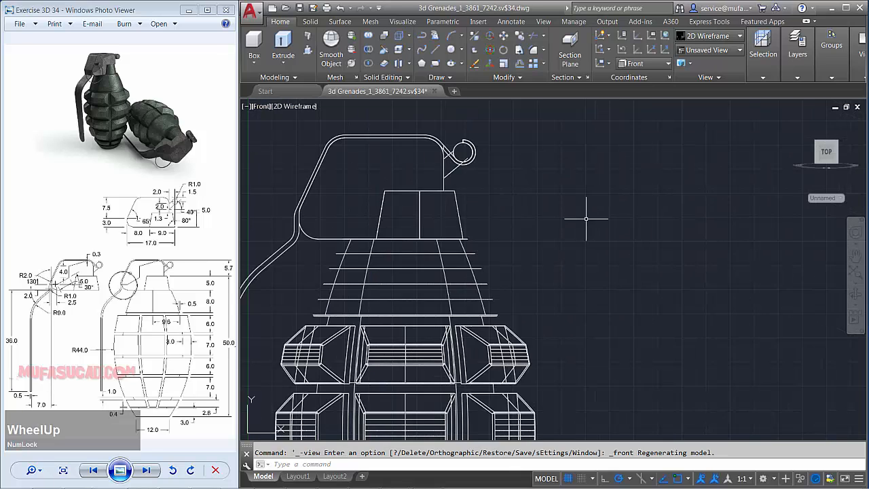
middle_click_drag(585, 213, 597, 249)
scroll(597, 249, "down", 2)
type("c")
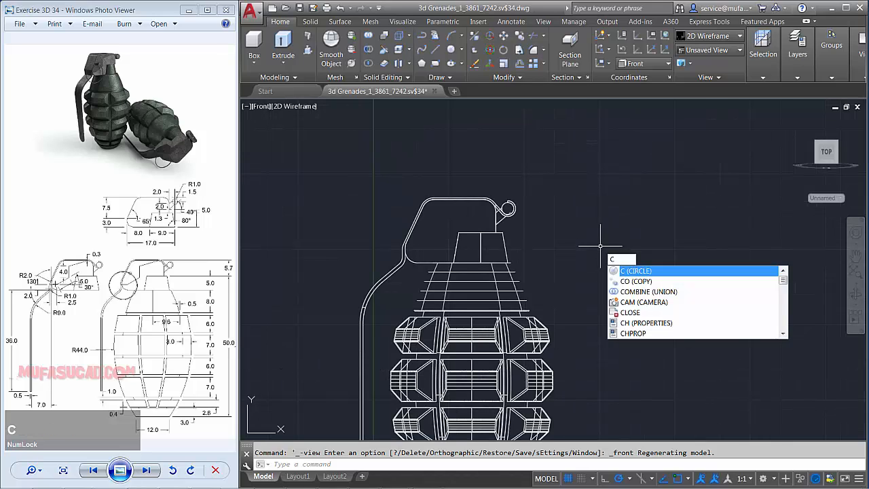
key("space")
left_click(615, 240)
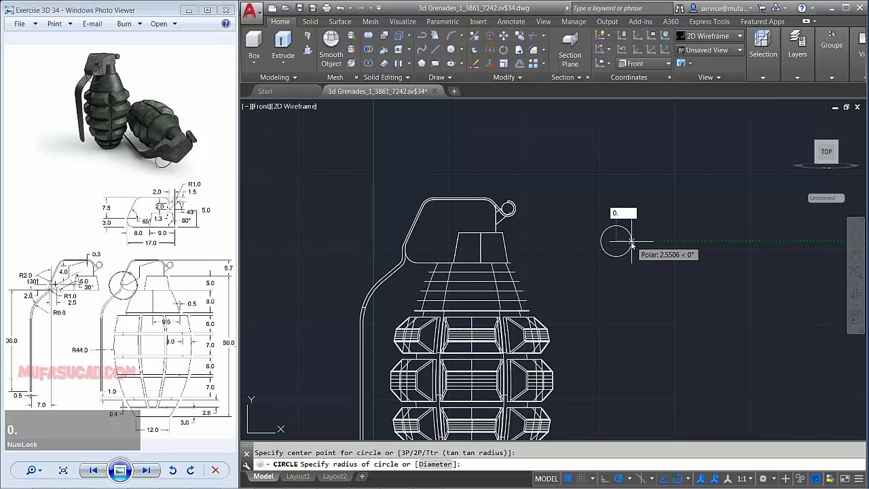
key("space")
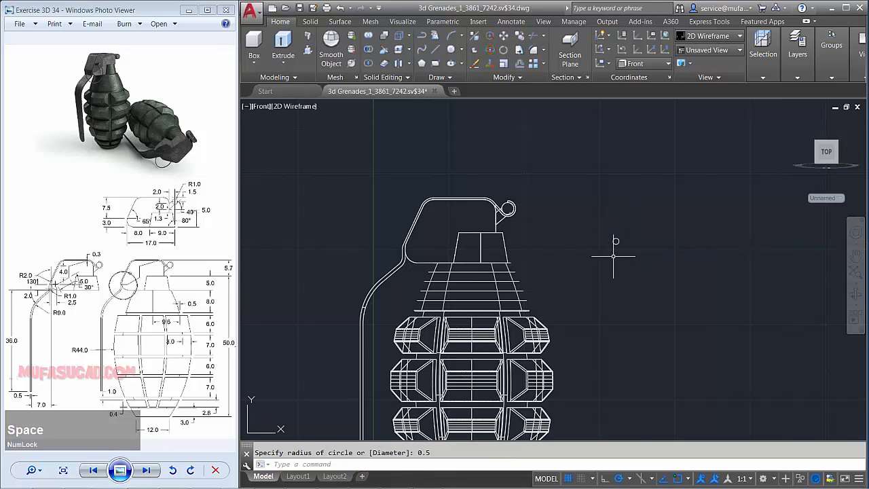
- Draw a helix below the small circle with base radius 5, top radius 5, 2 turns and height 0.45
scroll(613, 256, "up", 2)
middle_click_drag(620, 257, 588, 266)
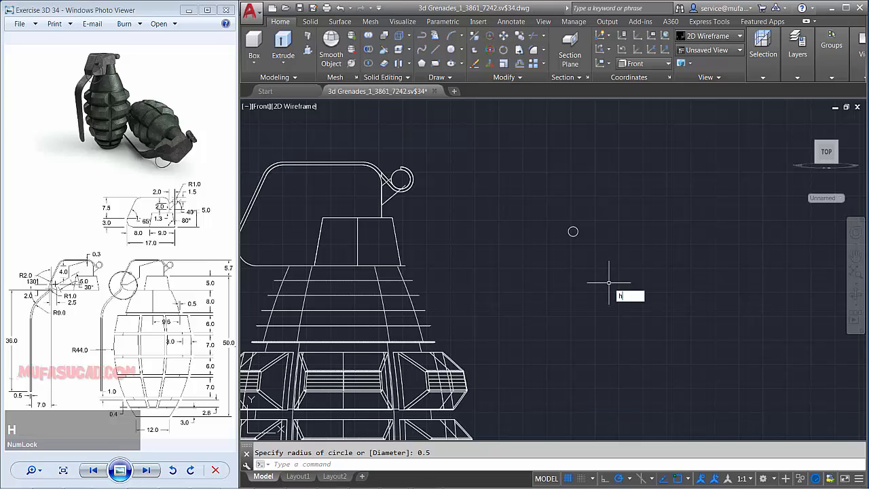
type("e")
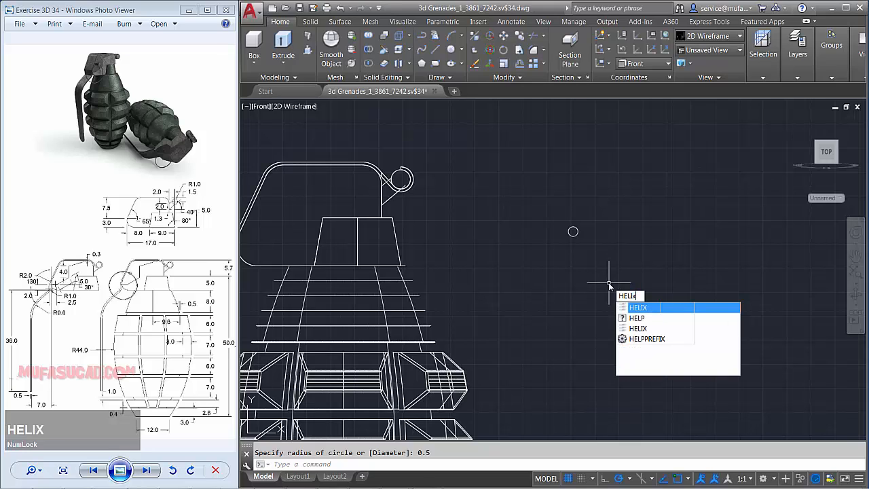
type("lix")
key("space")
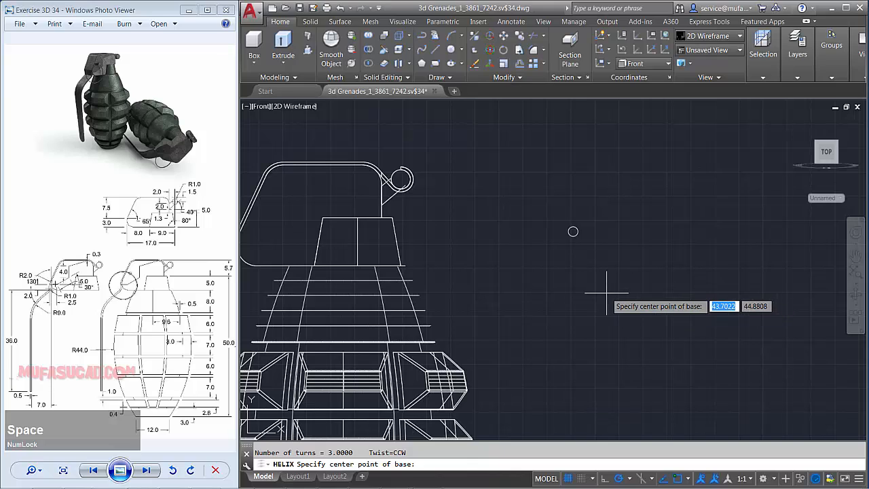
left_click(608, 293)
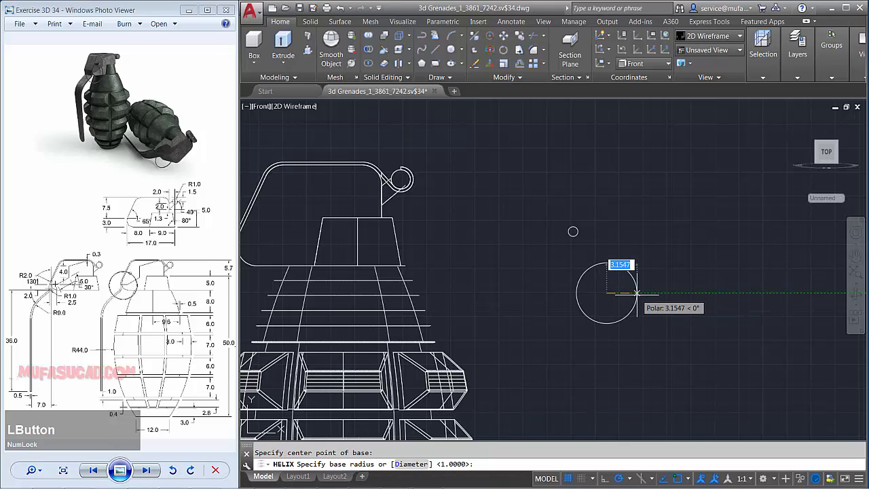
type("5")
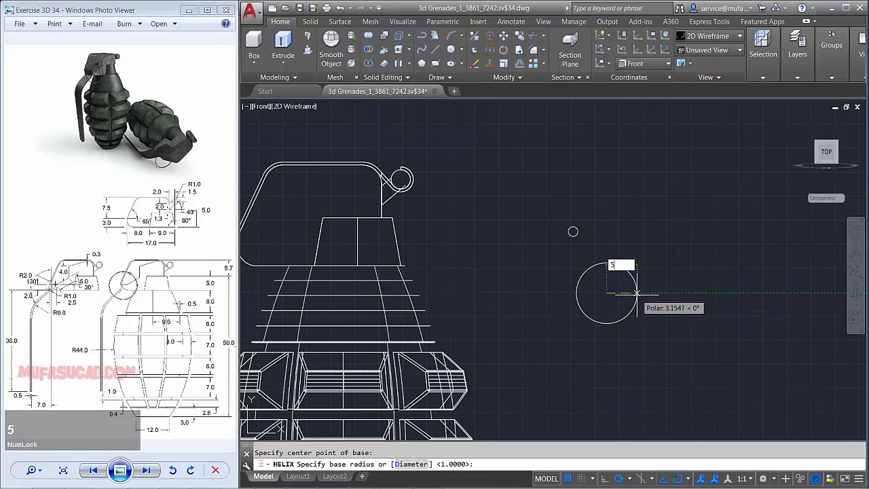
key("space")
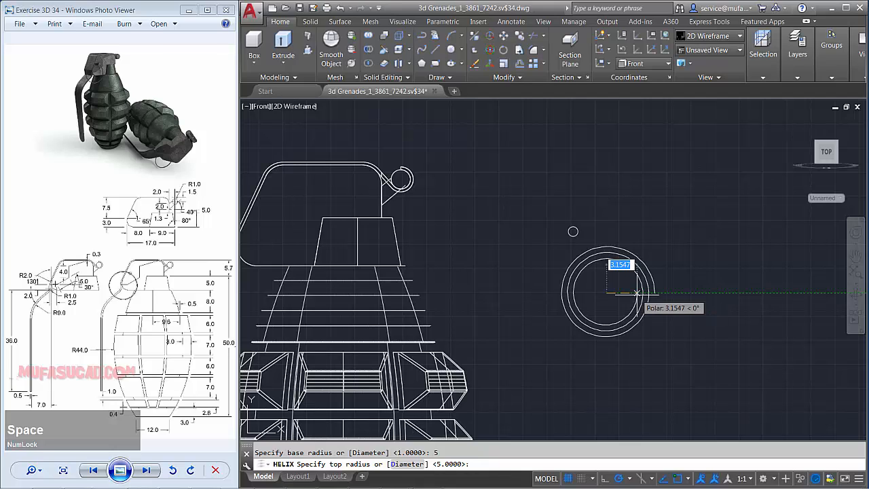
type("5")
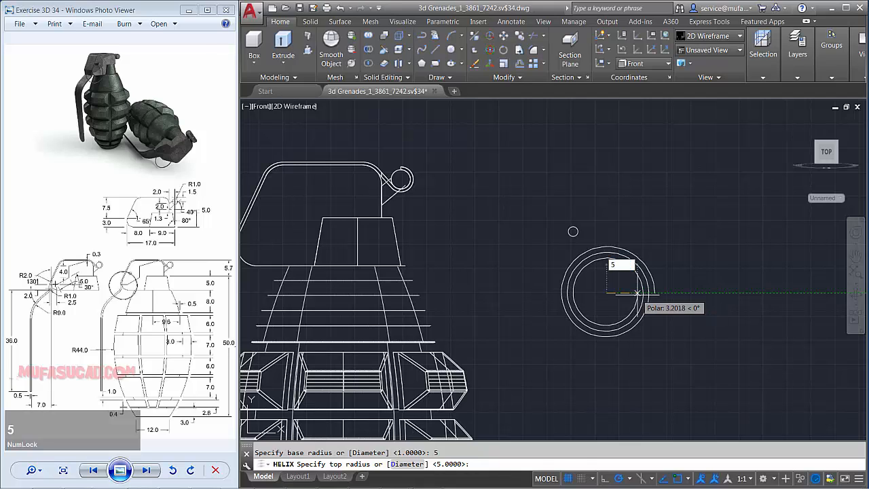
key("space")
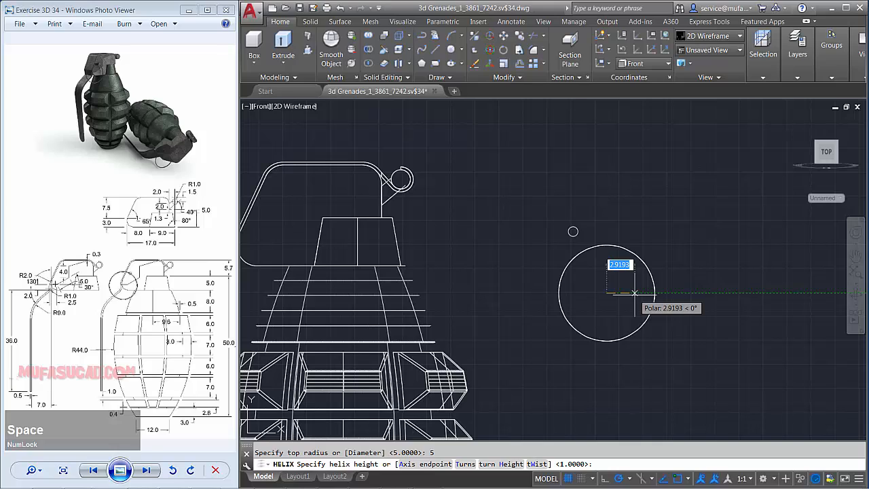
key("space")
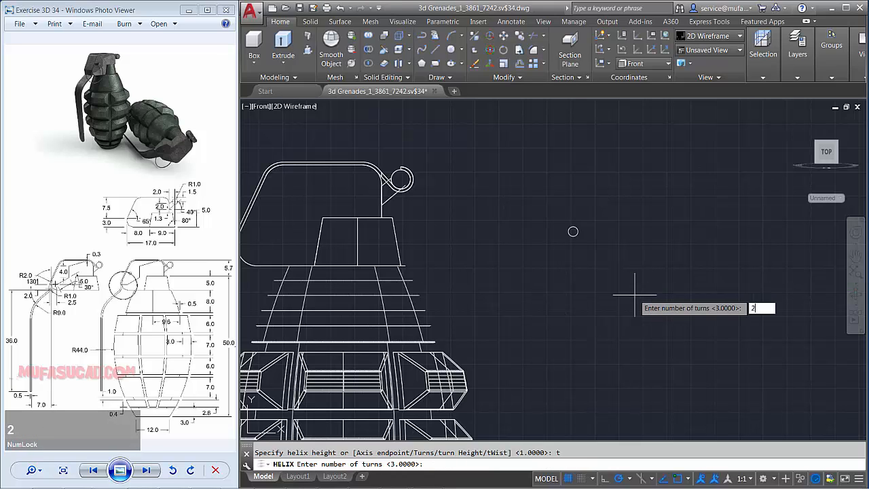
key("space")
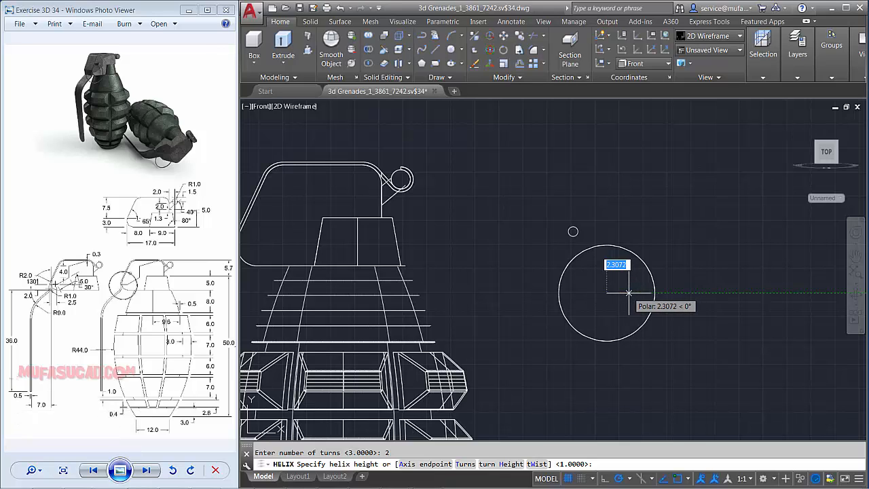
type("0.45")
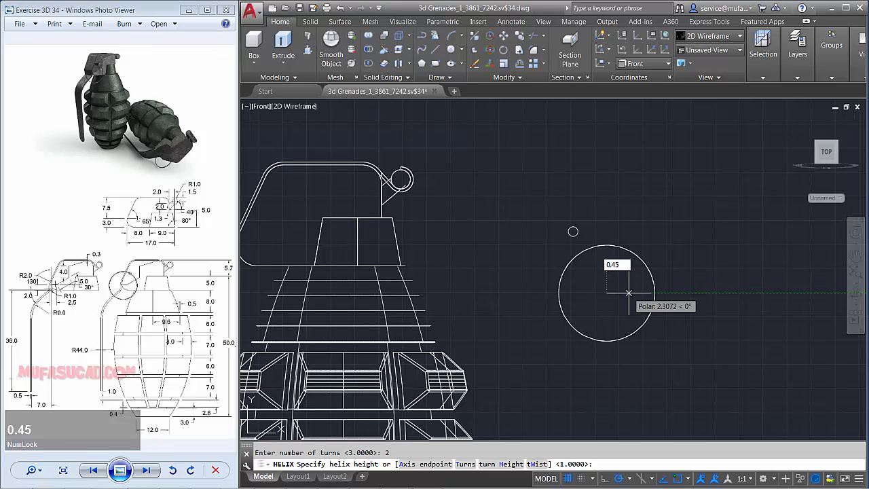
key("space")
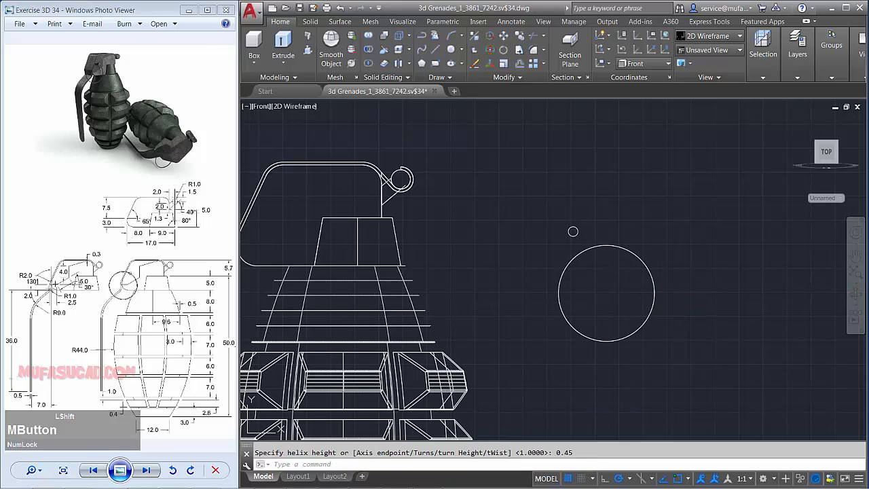
- On the Top view's plane, draw a circle of diameter 0.2 centred on the helix's open end
middle_click_drag(617, 295, 434, 224, "shift")
scroll(584, 231, "up", 3)
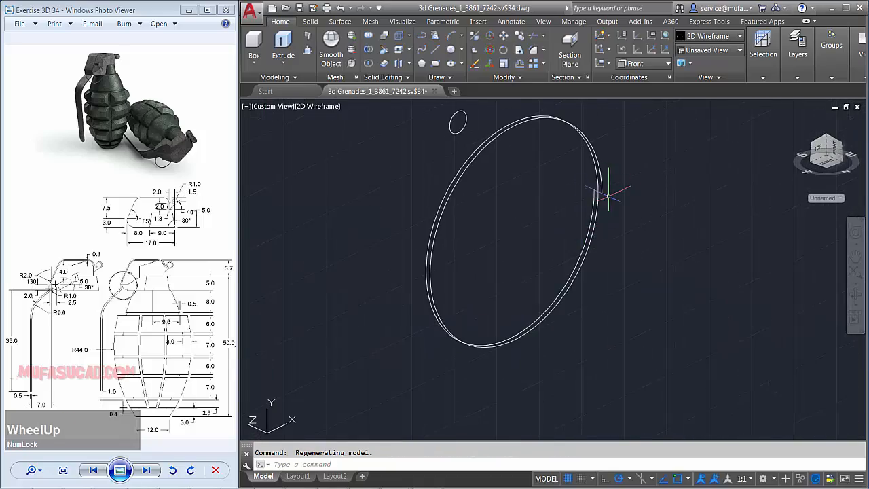
scroll(606, 207, "down", 2)
middle_click_drag(564, 213, 562, 242)
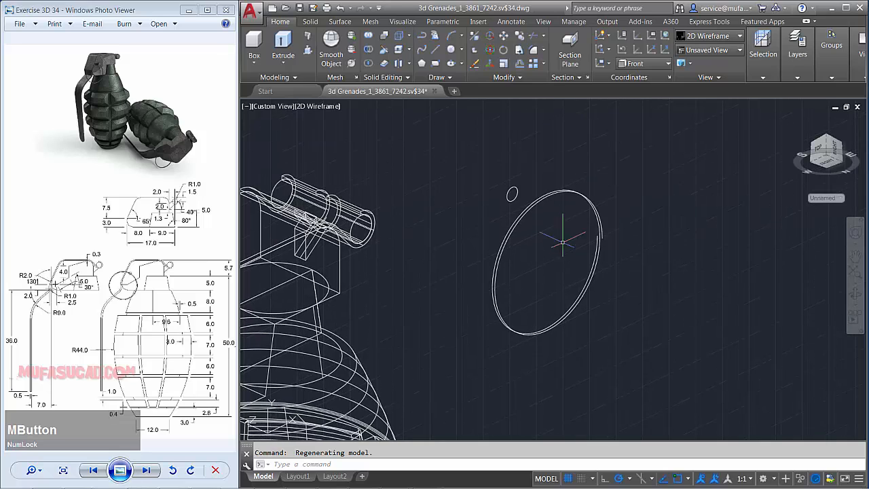
left_click(272, 107)
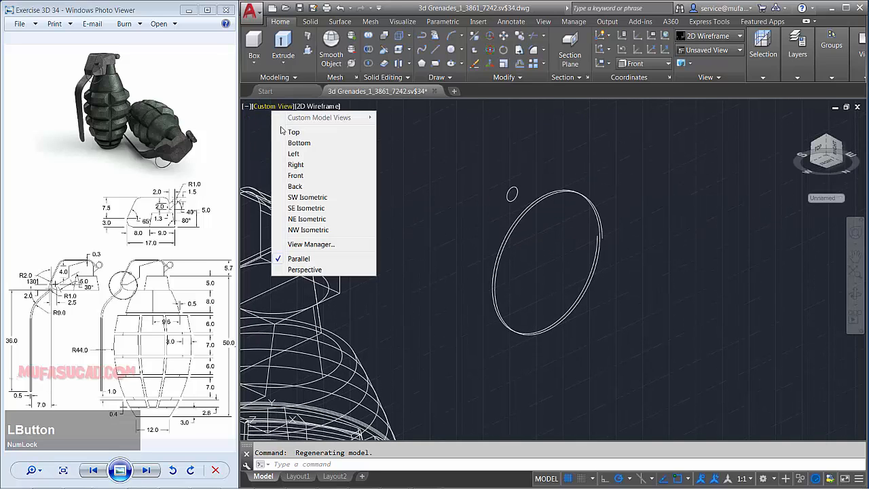
left_click(294, 133)
middle_click_drag(780, 239, 489, 238)
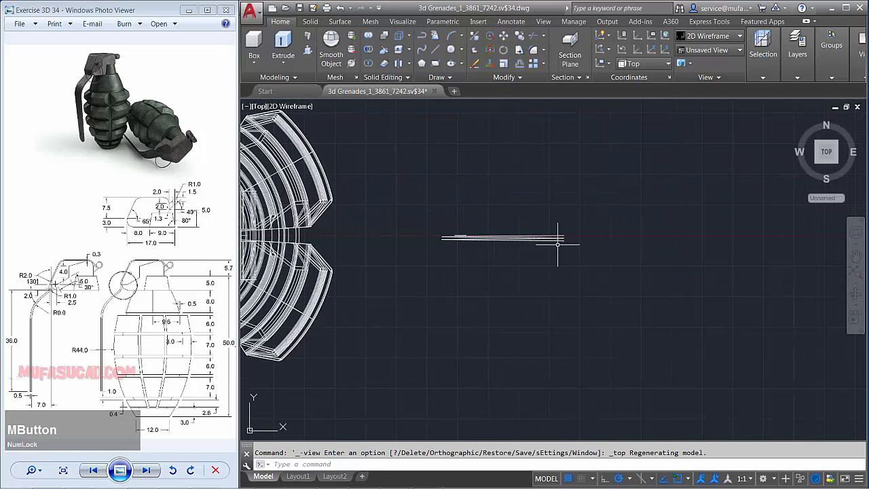
scroll(557, 239, "up", 3)
middle_click_drag(568, 267, 586, 246, "shift")
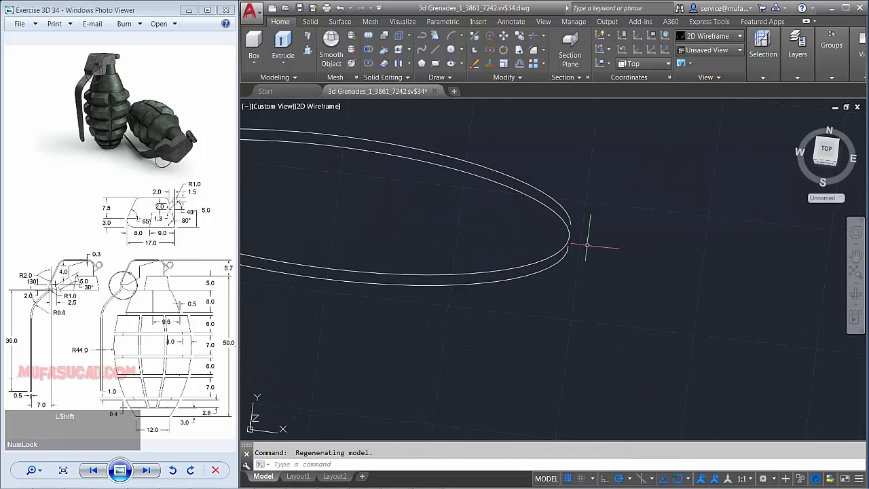
scroll(587, 246, "up", 2)
type("c")
key("space")
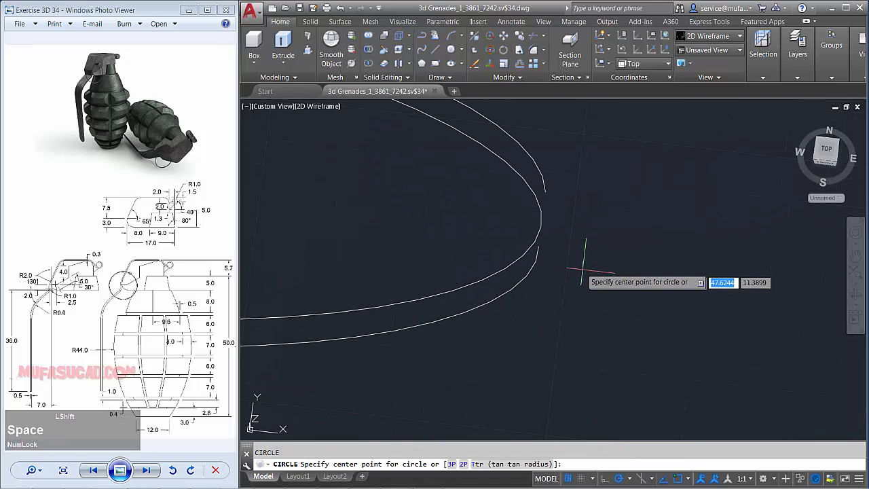
left_click(538, 246)
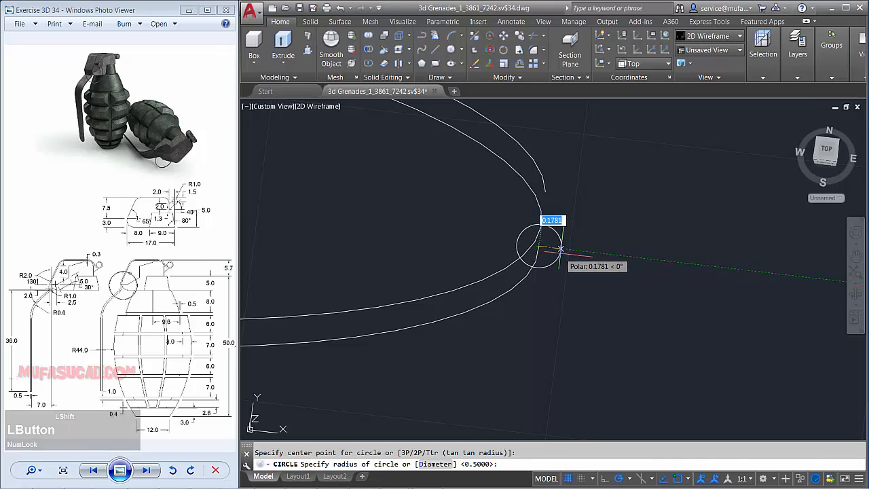
type("d")
key("space")
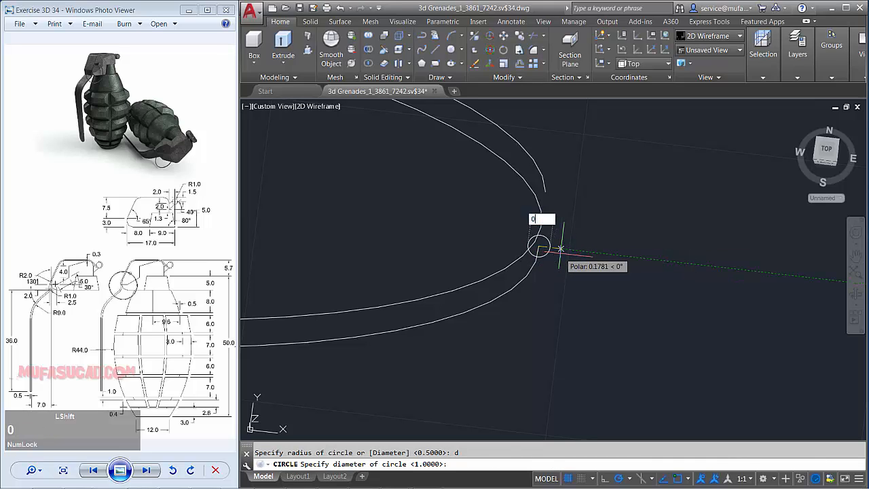
key("space")
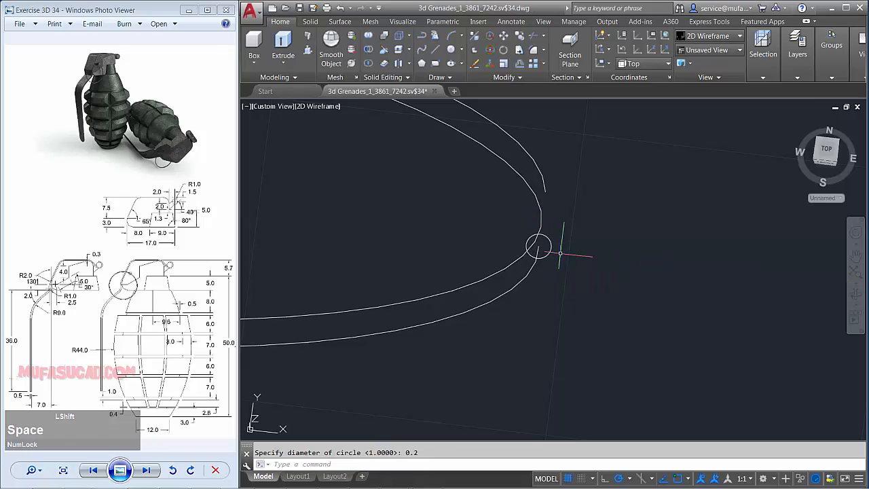
- Sweep the small 0.2-diameter circle along the helix to form the solid double-coil pull ring
middle_click_drag(560, 253, 507, 249, "shift")
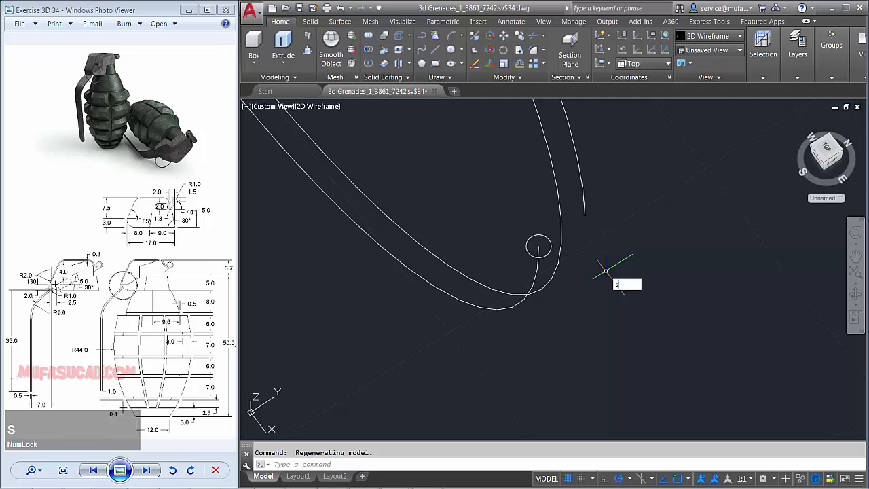
type("SWEEP")
key("space")
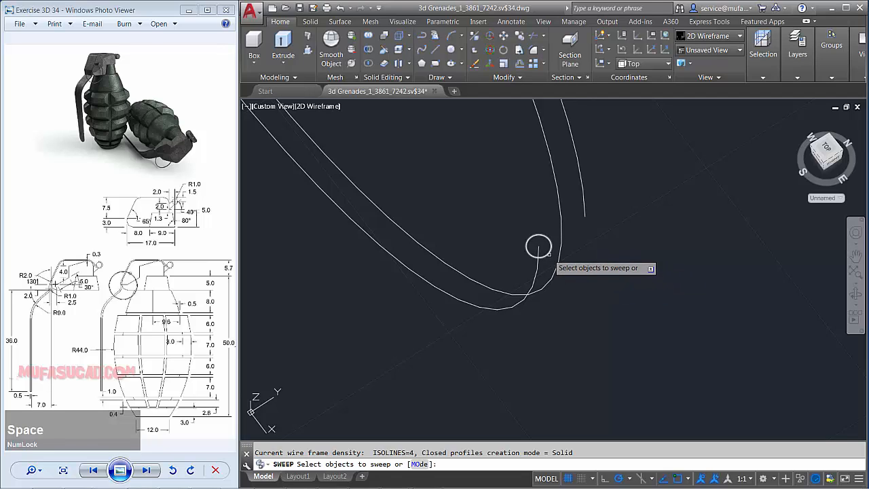
key("space")
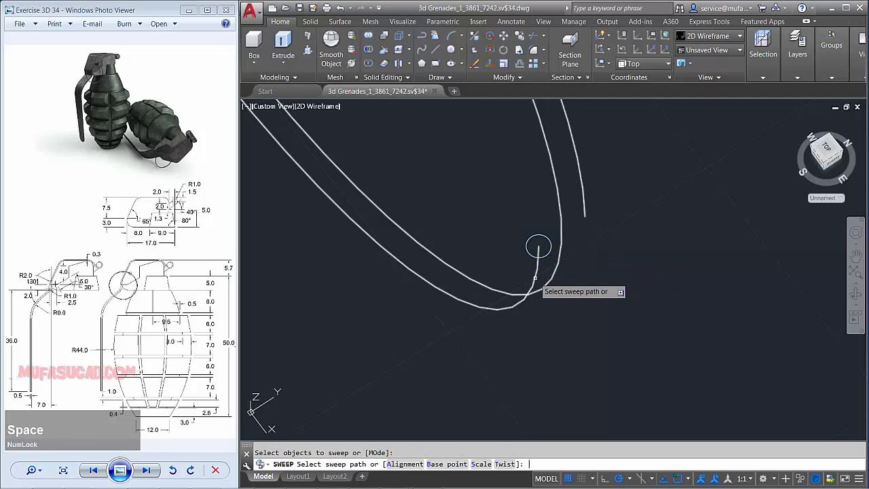
left_click(535, 277)
scroll(583, 277, "down", 4)
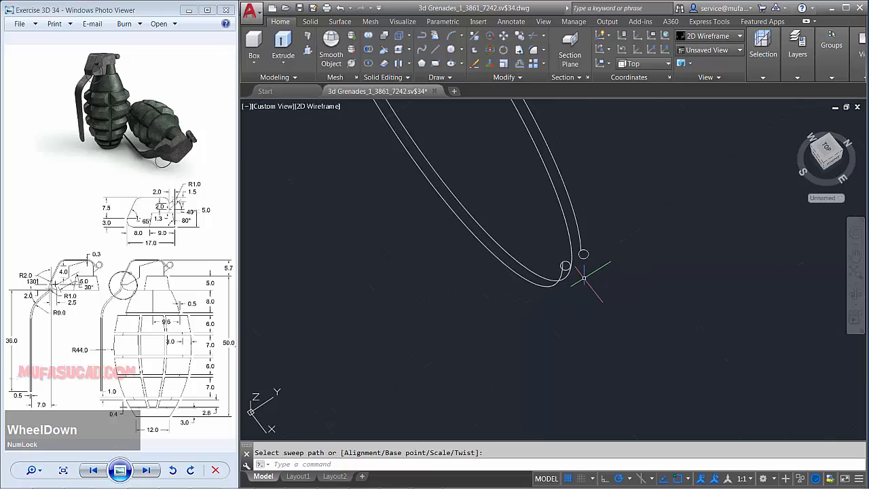
- Inspect the swept pull ring beside the grenade in the Realistic visual style, and return to 2D Wireframe
left_click(331, 107)
left_click(359, 165)
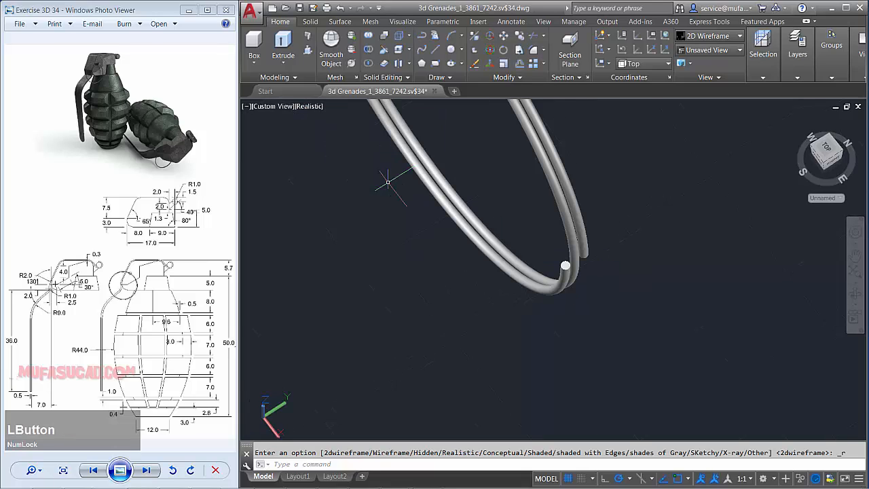
middle_click_drag(539, 238, 543, 263)
scroll(547, 299, "down", 4)
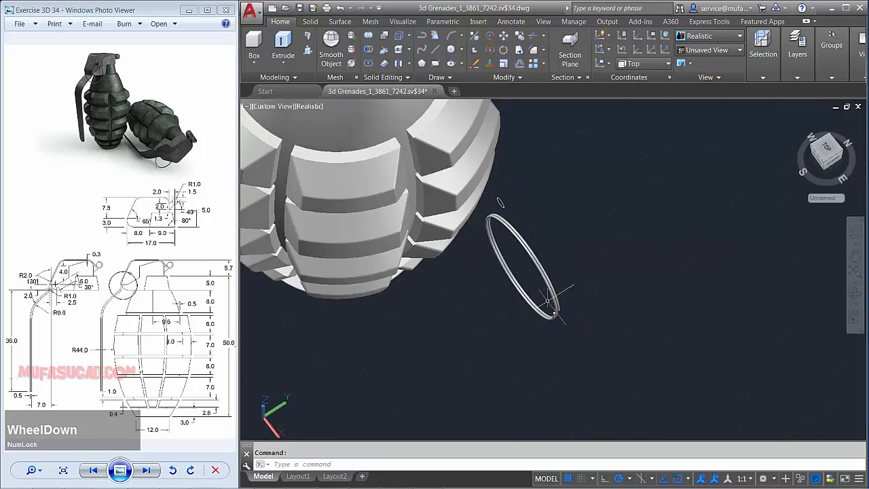
left_click(303, 107)
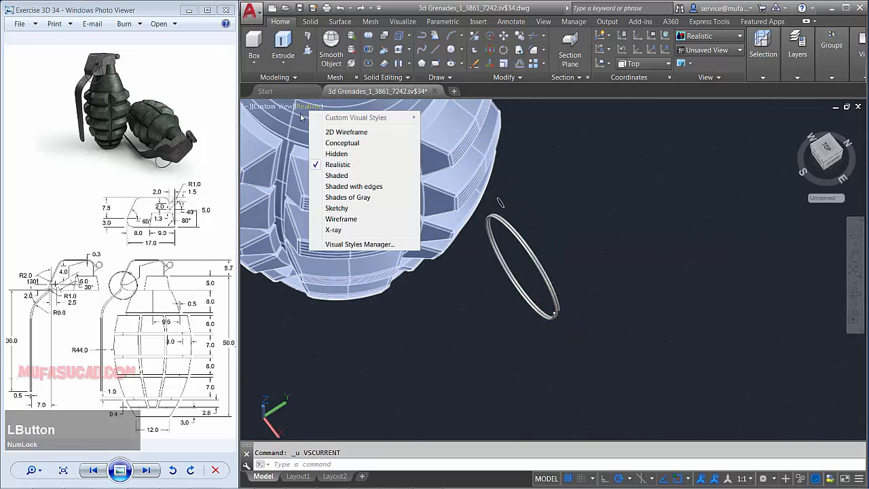
left_click(336, 133)
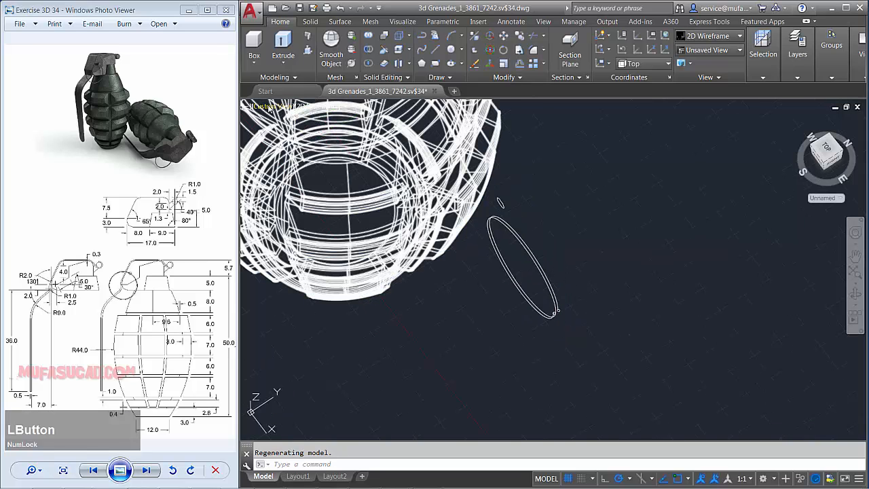
- In the Front view, move the small 0.5-radius circle onto the grenade's head, just inside the lever's slanted upper part
left_click(268, 106)
left_click(292, 174)
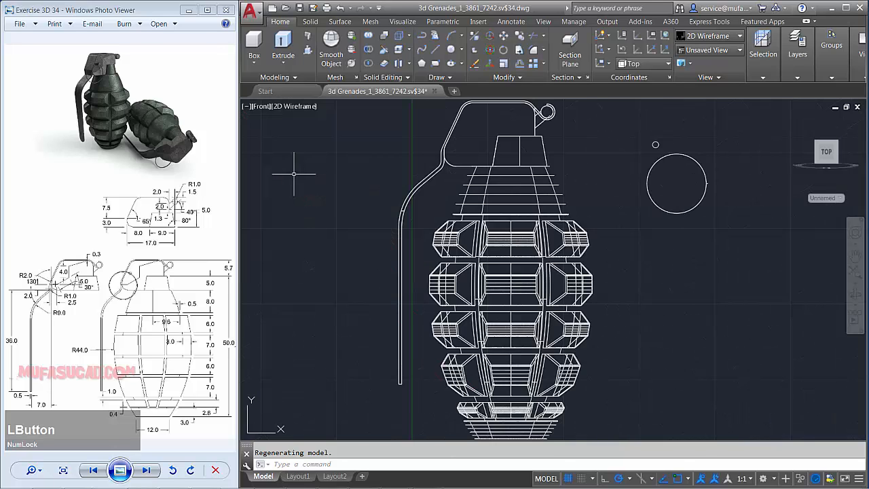
middle_click_drag(613, 249, 619, 316)
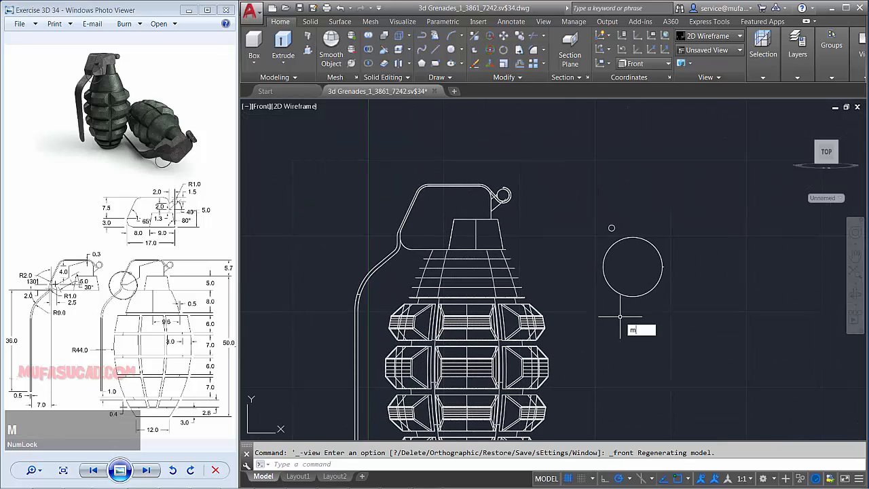
key("space")
scroll(660, 258, "up", 2)
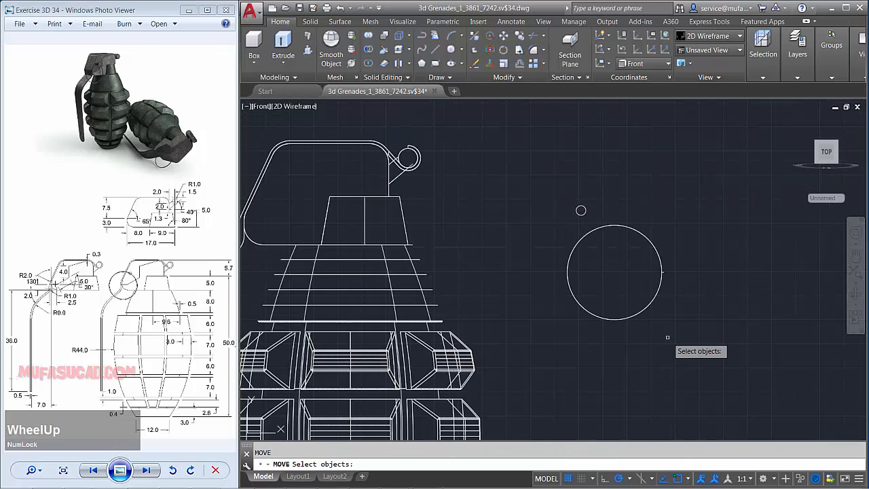
left_click(602, 210)
left_click(573, 231)
key("space")
scroll(639, 327, "down", 2)
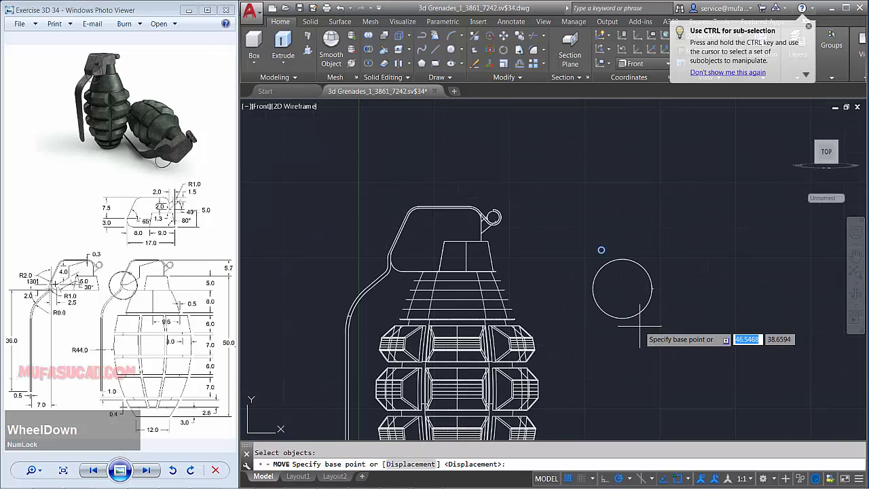
middle_click_drag(639, 327, 640, 304)
left_click(760, 396)
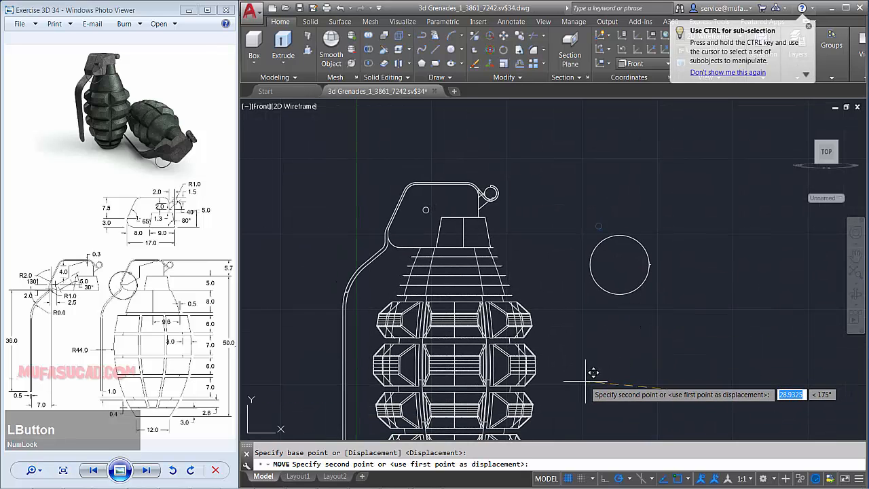
left_click(567, 375)
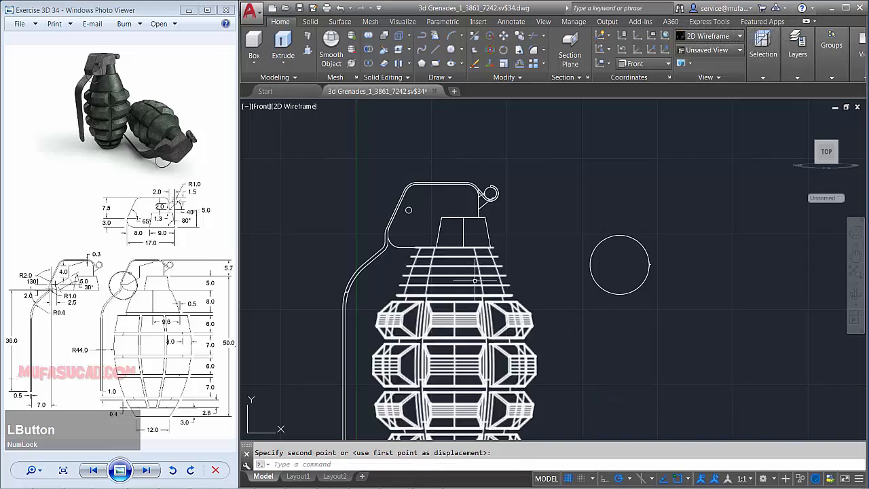
- Extrude the small circle about 5.48 sideways, past one side of the lever, to form half of the pin
middle_click_drag(475, 280, 506, 305, "shift")
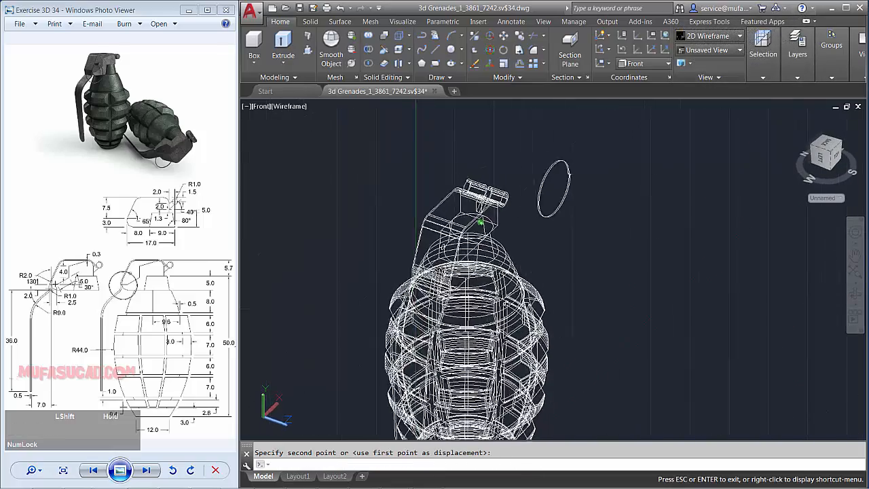
scroll(578, 288, "up", 2)
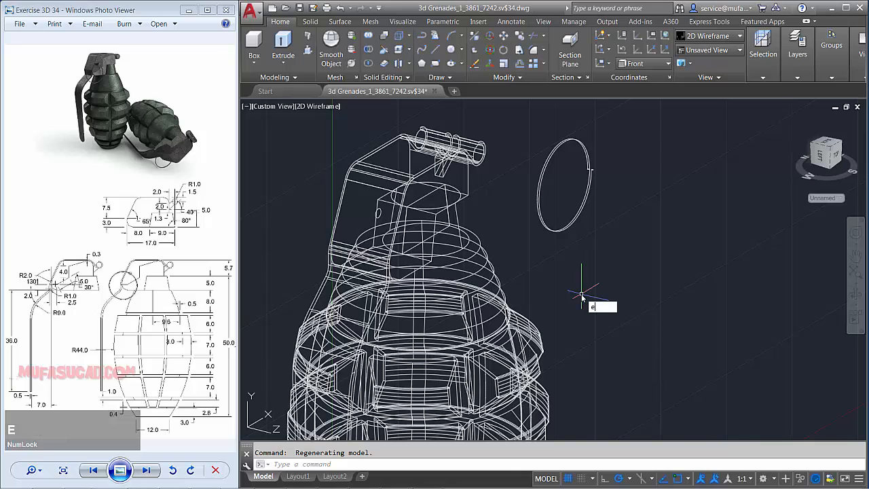
type("ext")
key("space")
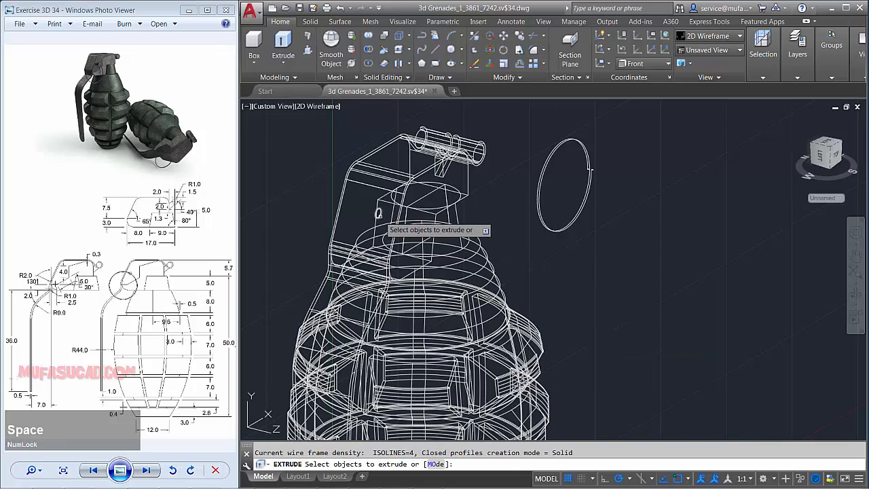
left_click(378, 213)
key("space")
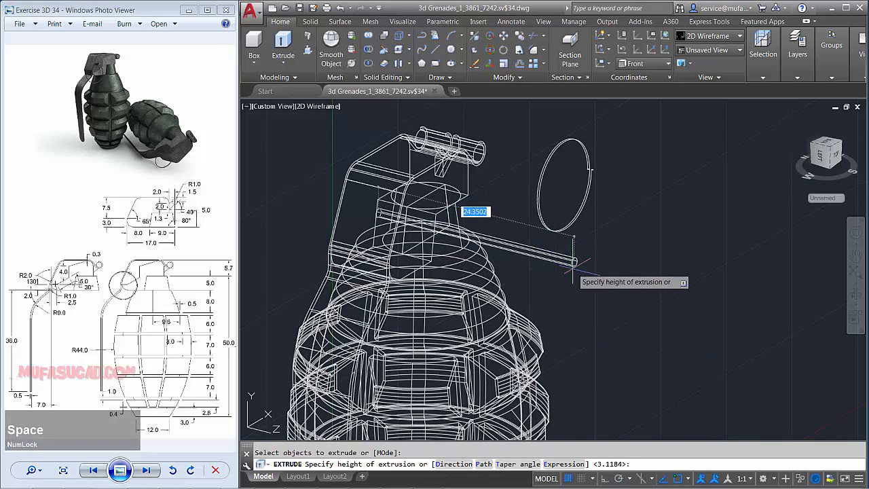
middle_click_drag(488, 292, 489, 218, "shift")
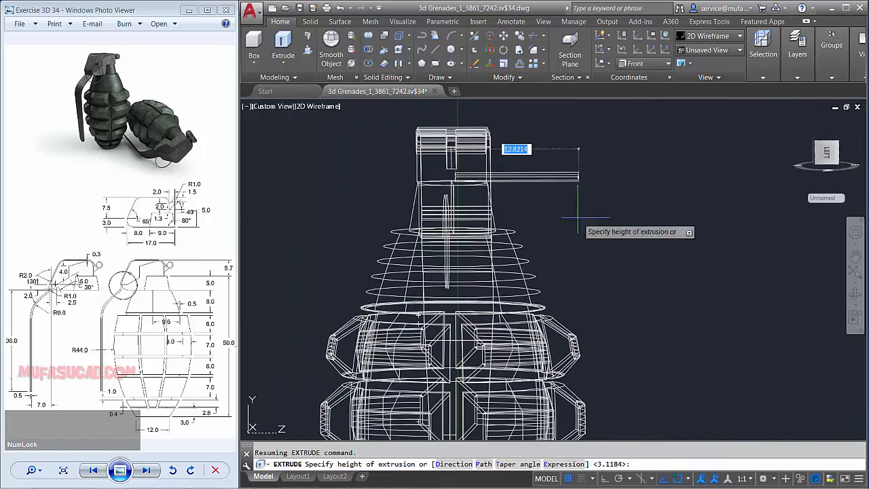
left_click(508, 174)
middle_click_drag(528, 184, 575, 294)
- Extrude the pin's inner end face in the opposite direction so that the pin passes beyond the lever's other side
key("space")
scroll(487, 295, "up", 4)
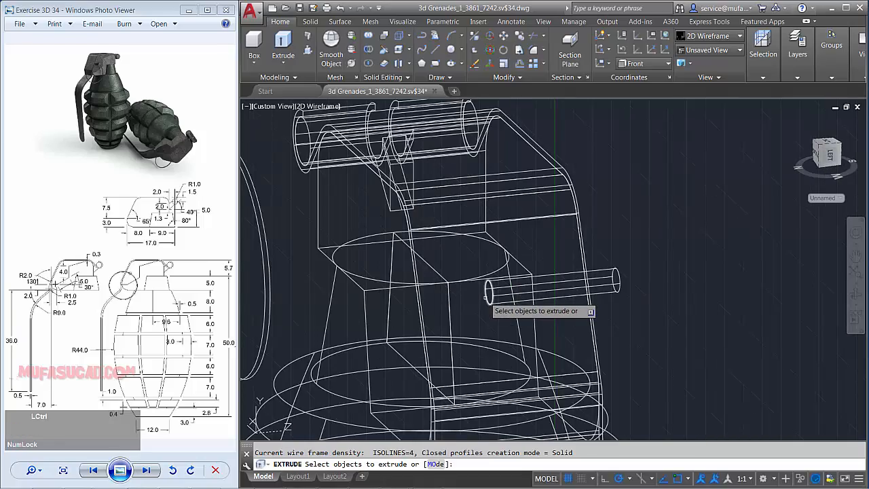
key("space")
scroll(505, 326, "down", 4)
middle_click_drag(505, 327, 439, 283)
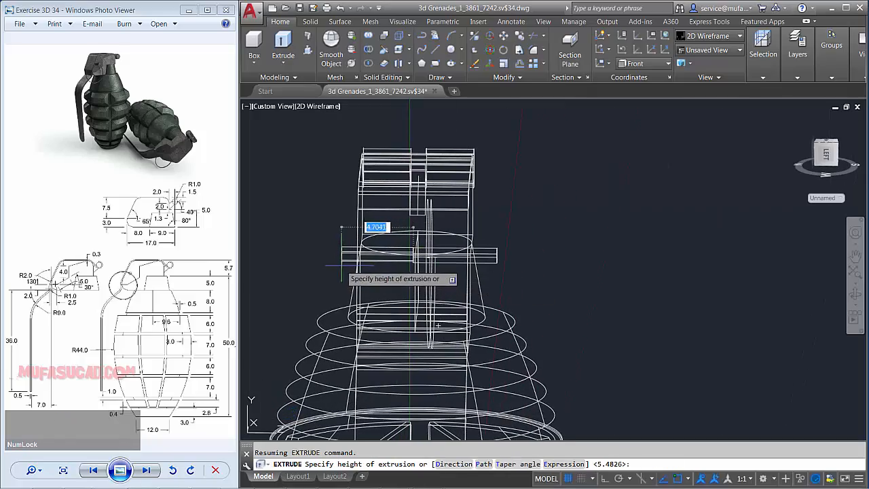
middle_click_drag(450, 316, 526, 310, "shift")
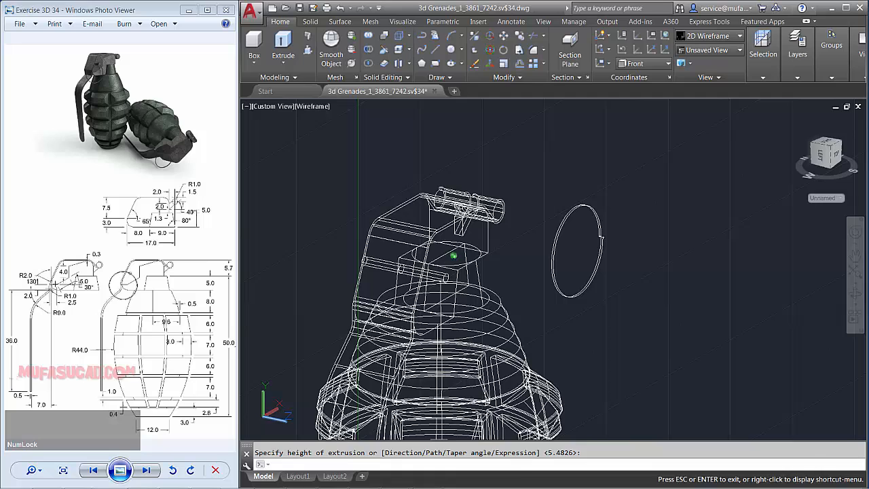
- In the Front view, move the pull ring onto the grenade's head so that its upper edge passes through the pin
left_click(281, 108)
left_click(308, 177)
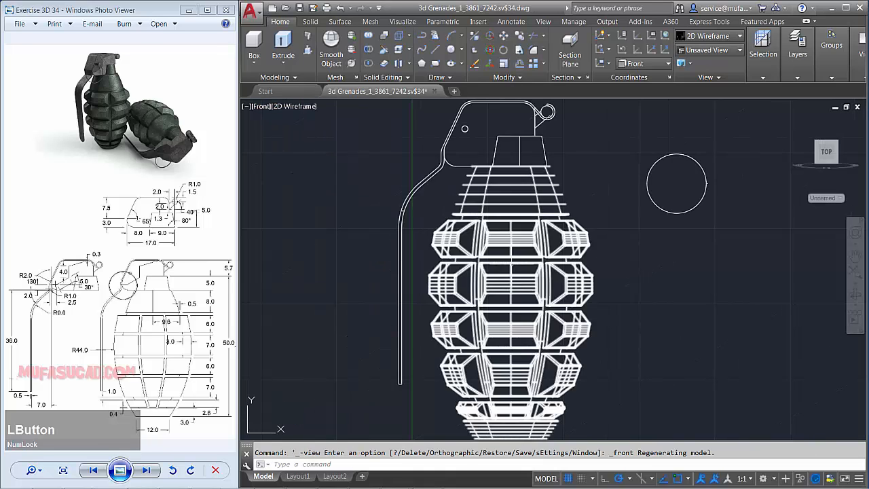
mouse_move(716, 303)
middle_mouse_down()
mouse_move(655, 328)
mouse_move(690, 320)
mouse_move(604, 302)
middle_mouse_up()
type("m")
key("Return")
left_click(721, 295)
left_click(621, 221)
key("Return")
scroll(688, 317, "down", 2)
left_click(678, 337)
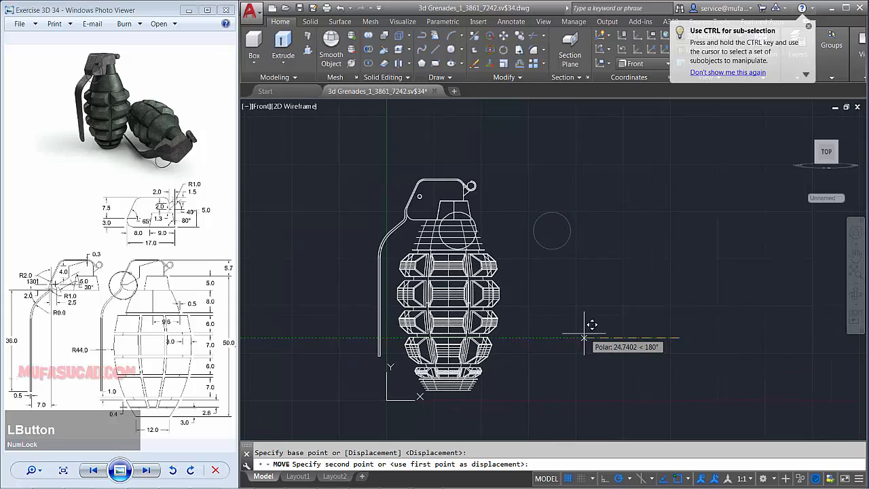
left_click(537, 317)
middle_click_drag(404, 179, 413, 213)
scroll(434, 215, "up", 4)
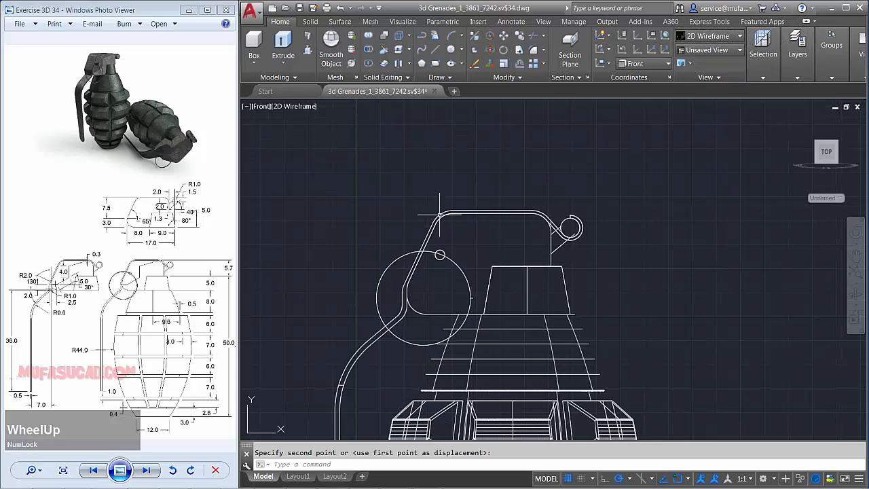
- In the Left view, move the pull ring horizontally from the grenade's centre to just inside the pin's outer end
left_click(261, 106)
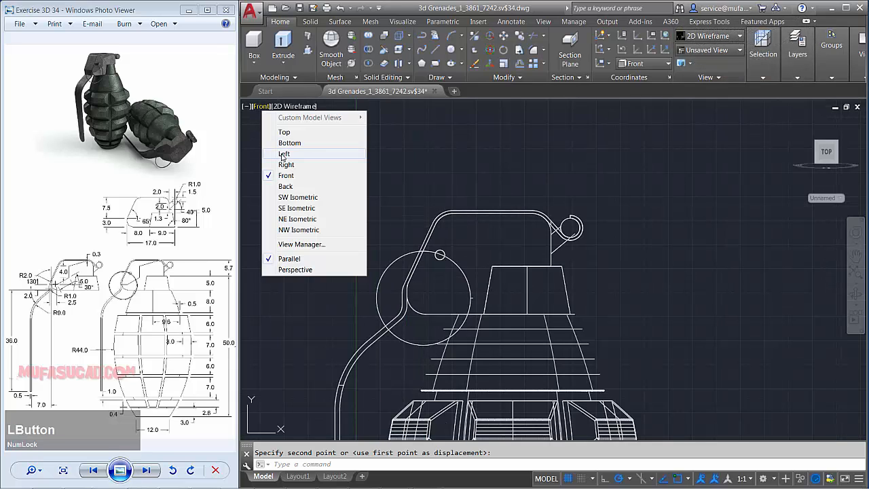
left_click(283, 155)
middle_click_drag(355, 188, 402, 216)
scroll(503, 228, "up", 2)
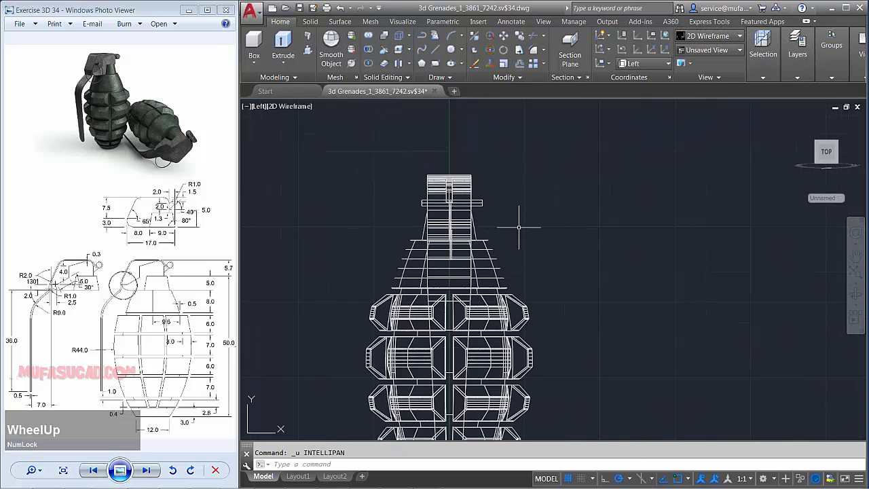
scroll(502, 231, "up", 2)
middle_click_drag(472, 236, 434, 258)
scroll(386, 291, "up", 2)
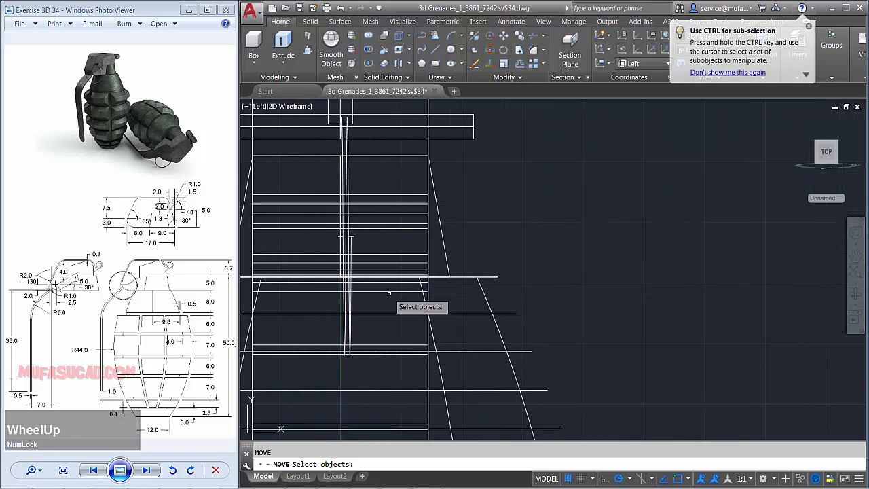
left_click(348, 299)
key("Return")
left_click(542, 239)
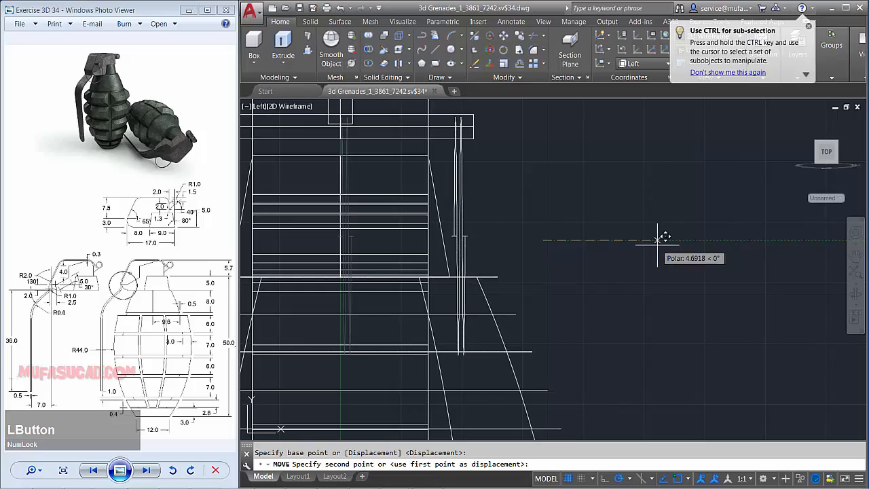
left_click(663, 239)
- Show the model in the Realistic visual style and examine how the pull ring hangs on the pin beside the lever
scroll(607, 213, "down", 3)
middle_click_drag(597, 216, 453, 236, "shift")
left_click(324, 106)
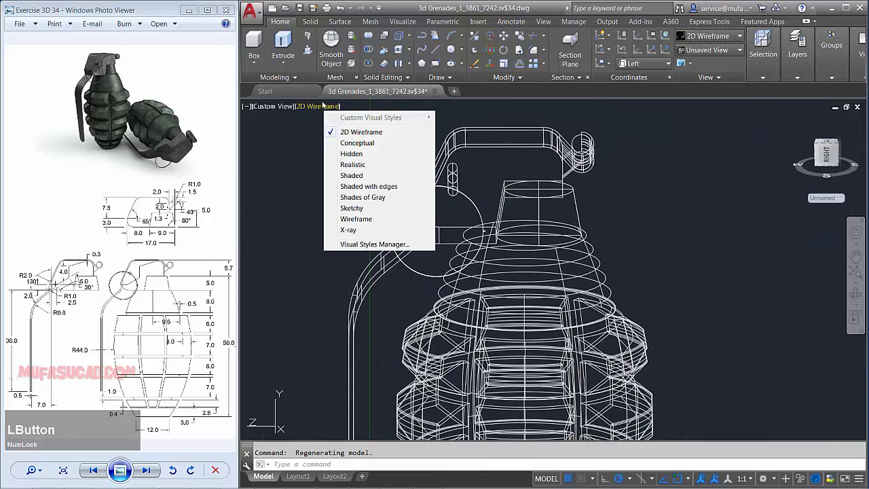
left_click(353, 164)
scroll(475, 190, "down", 2)
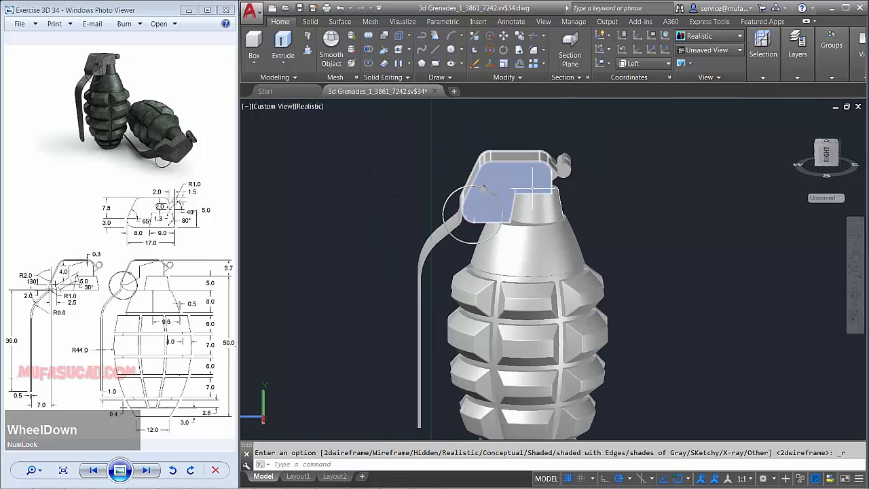
middle_click_drag(583, 241, 450, 287)
middle_click_drag(529, 269, 602, 250, "shift")
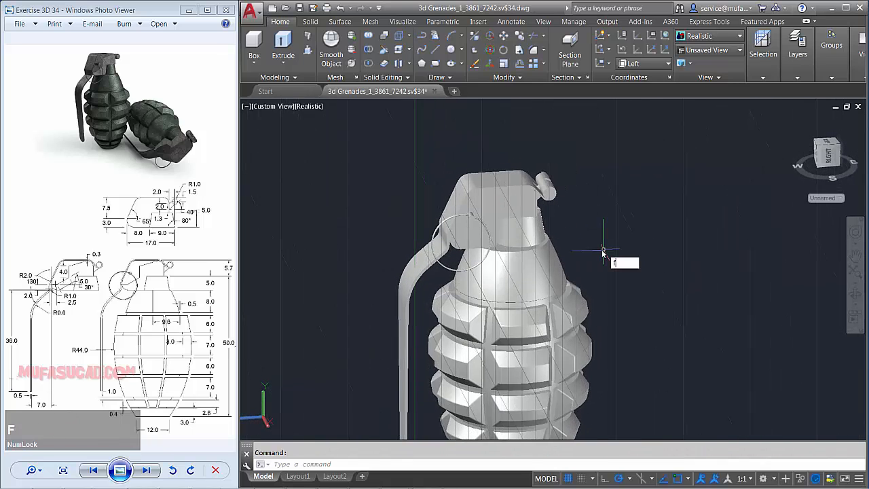
- Fillet the upper rim of the body's conical shoulder with a radius of 0.1
type("illet")
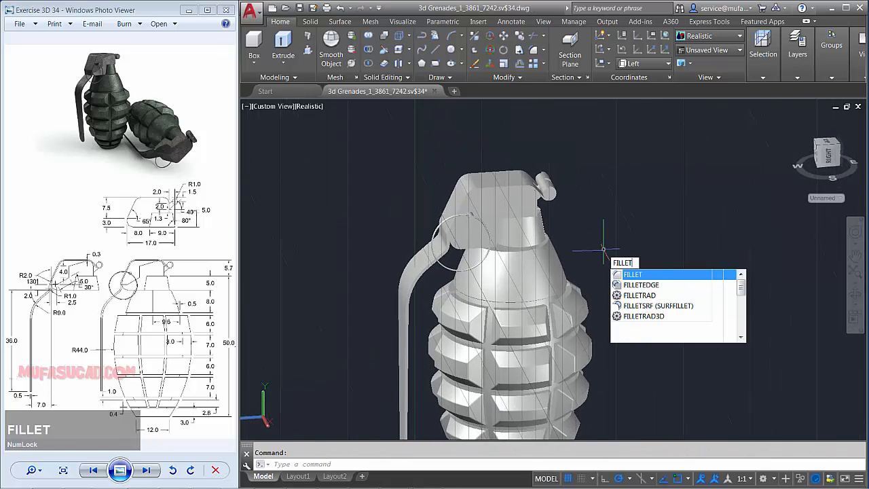
key("space")
type("r")
key("space")
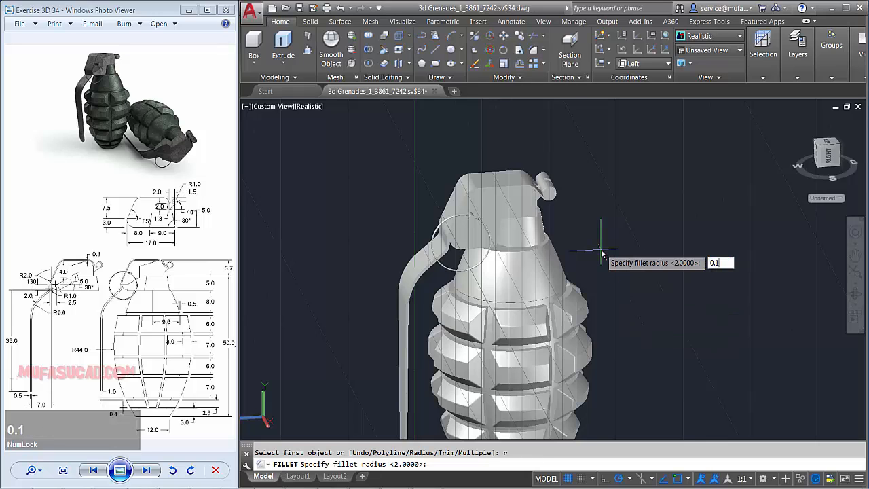
key("space")
middle_click(582, 266)
scroll(551, 263, "up", 3)
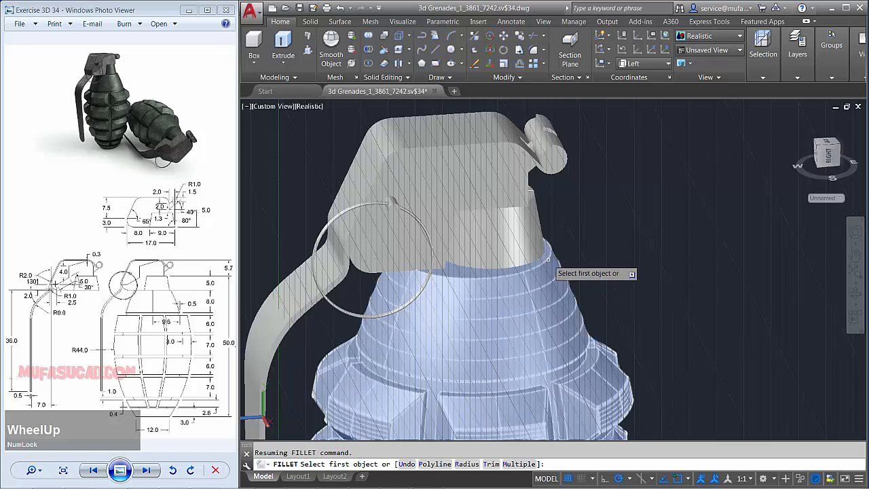
left_click(546, 259)
key("space")
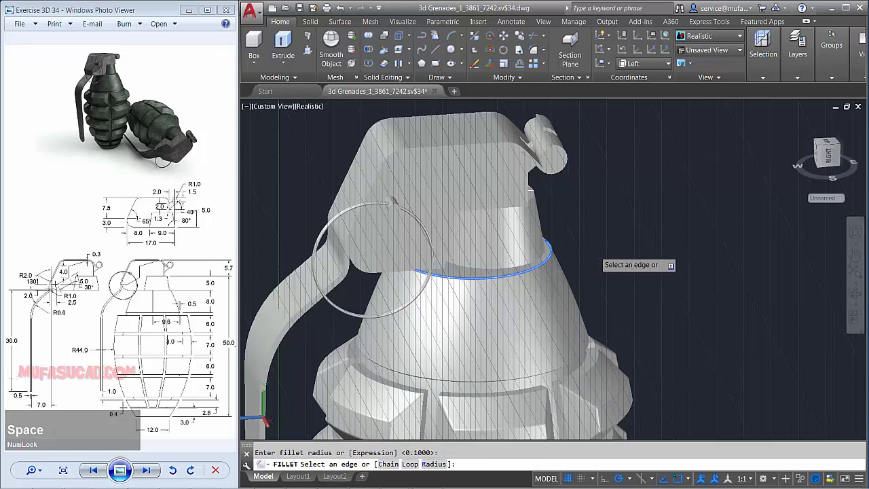
key("space")
- Union the tapered neck under the lever with the grenade body
middle_click_drag(591, 240, 591, 252)
scroll(584, 257, "up", 2)
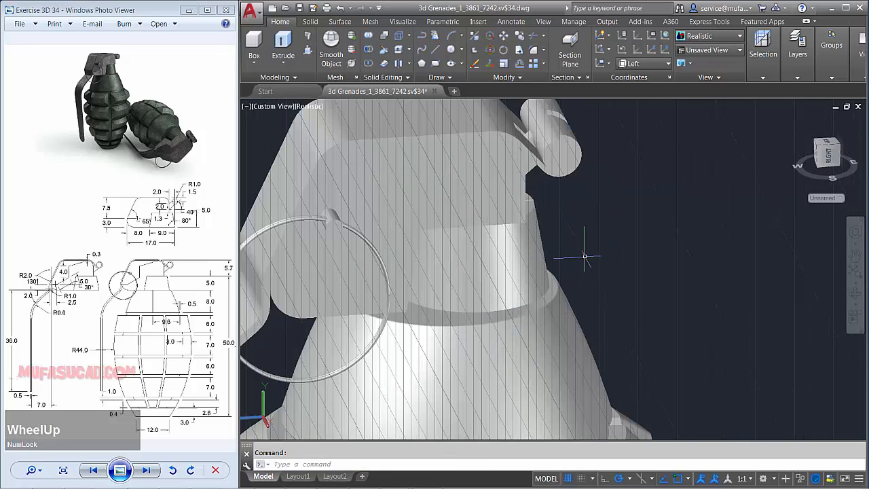
key("space")
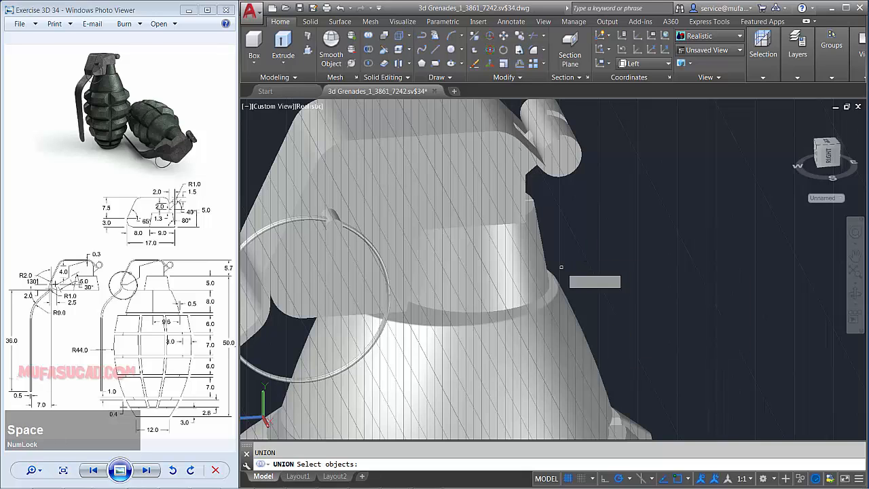
left_click(526, 274)
left_click(547, 327)
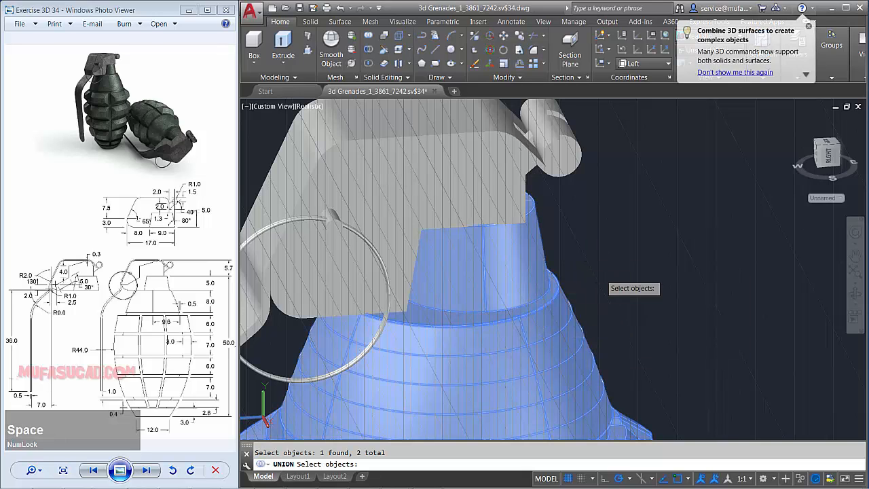
key("space")
- Fillet the neck's base edge, where it meets the shoulder, and its upper rim with a 0.1 radius
type("FILL")
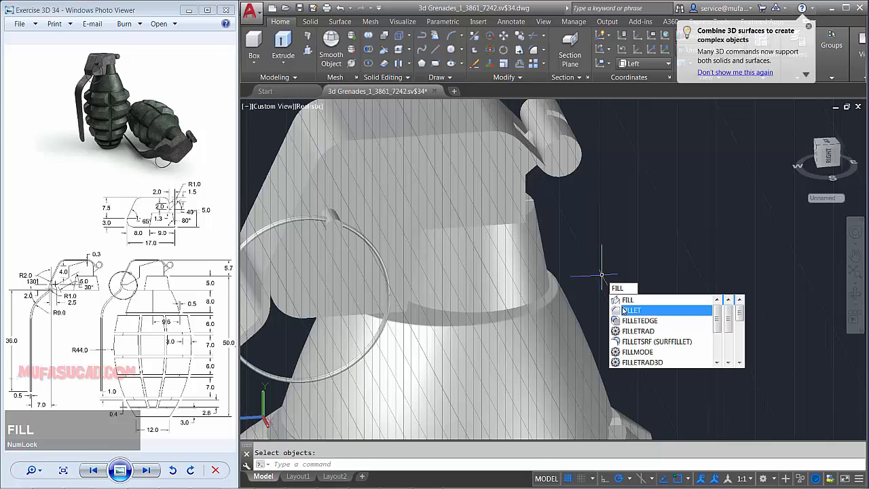
left_click(623, 310)
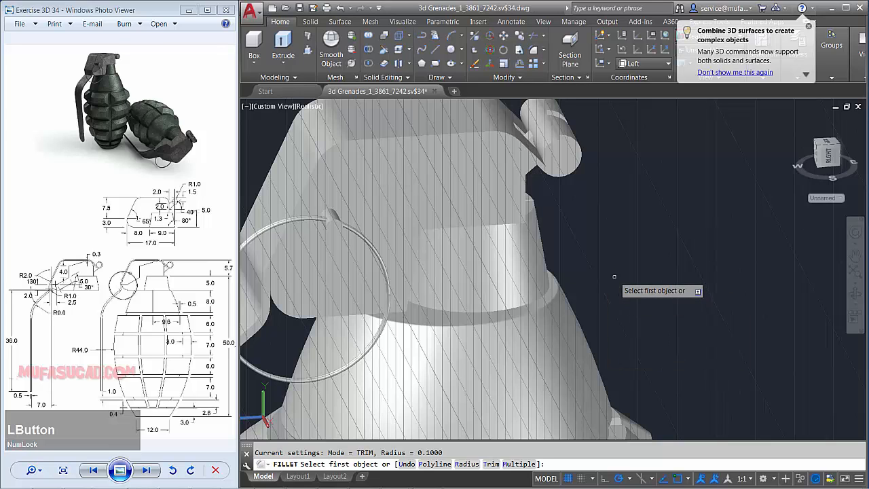
middle_click_drag(577, 299, 591, 305)
scroll(536, 310, "up", 3)
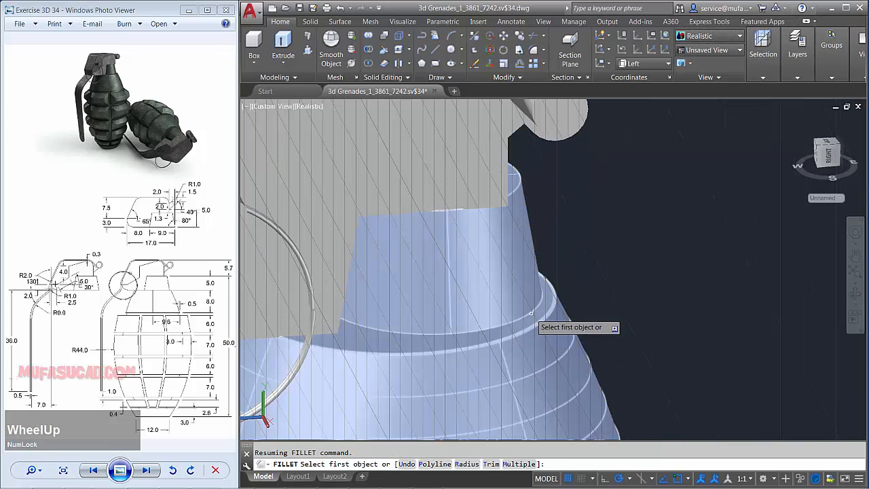
left_click(531, 313)
key("space")
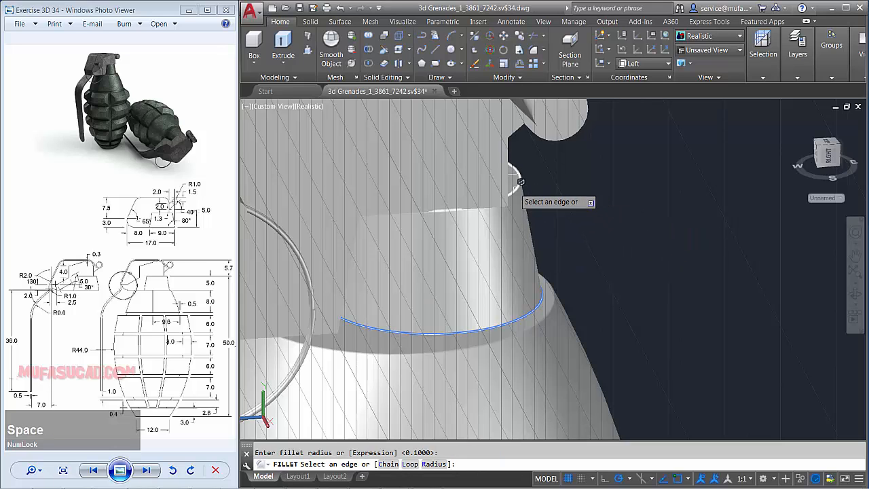
left_click(521, 182)
key("space")
- Round both end edges of the hinge cylinder inside the lever's curl with 0.1 fillets
scroll(582, 213, "down", 3)
middle_click_drag(581, 213, 621, 293)
scroll(614, 246, "up", 2)
key("space")
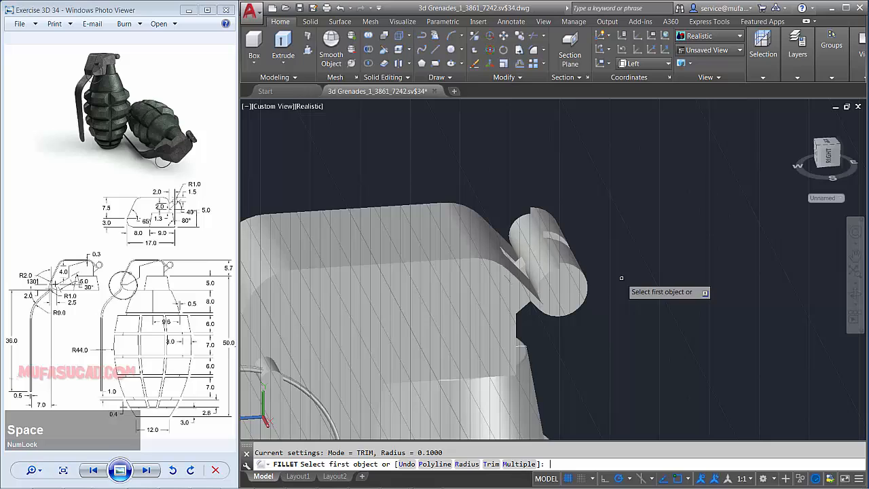
left_click(541, 279)
key("space")
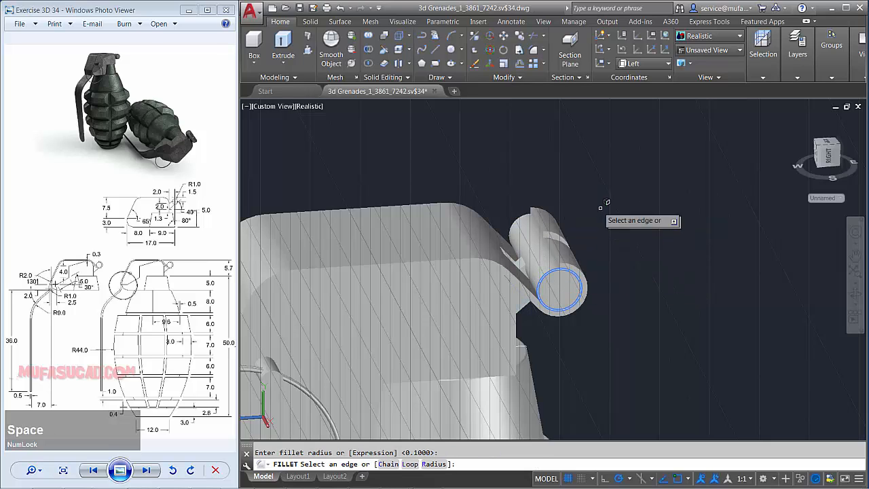
left_click(521, 216)
key("space")
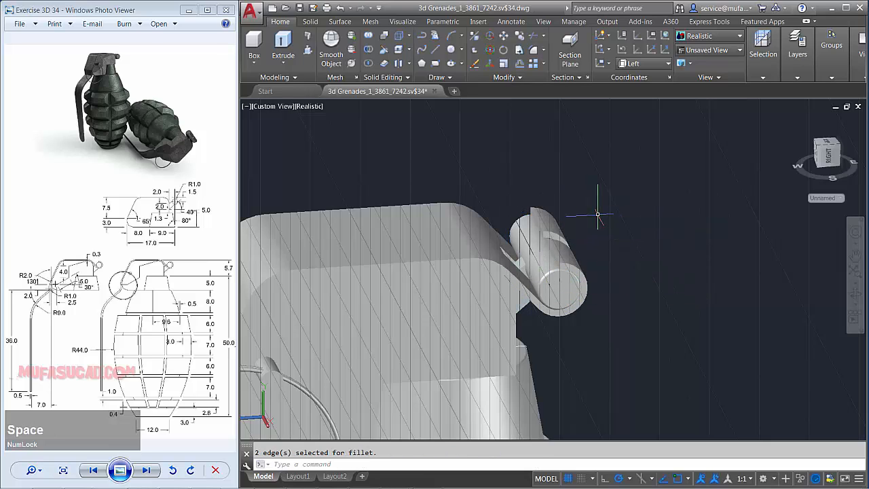
- Fillet the complete edge loop of the lever's side face, including the curl, with a 0.1 radius using the Loop option
middle_click_drag(622, 300, 649, 297)
scroll(650, 296, "up", 2)
key("space")
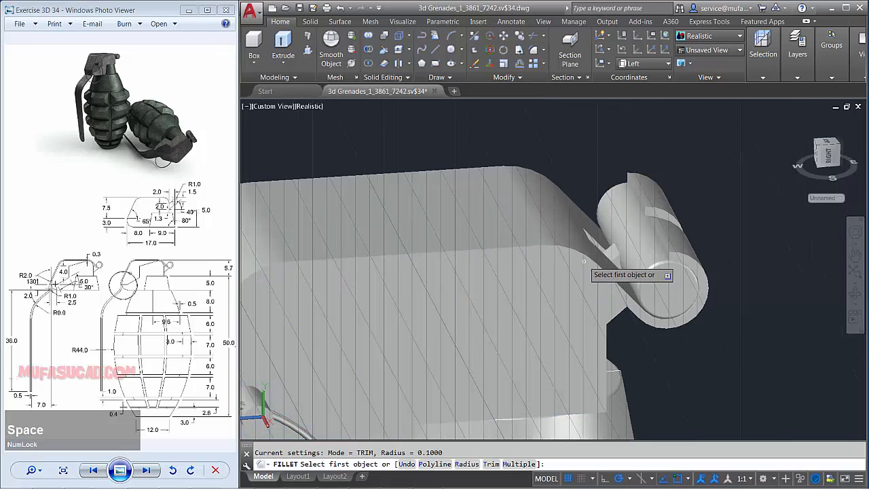
left_click(585, 258)
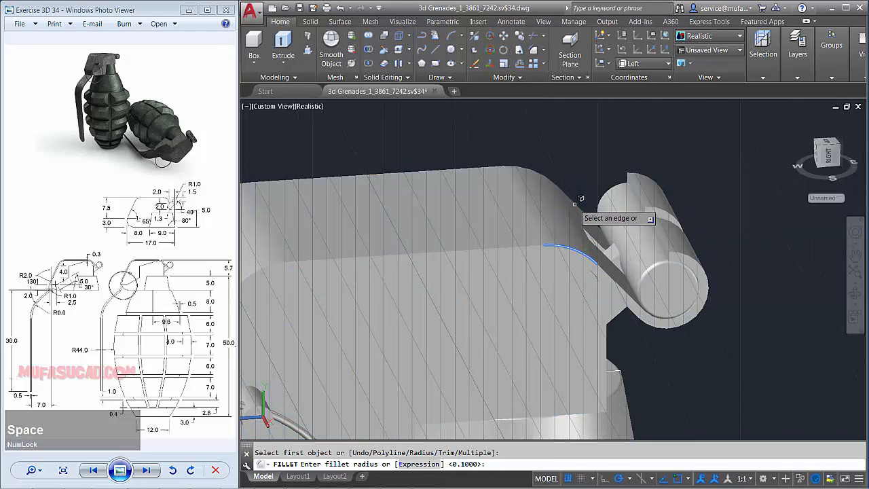
key("space")
type("l")
key("space")
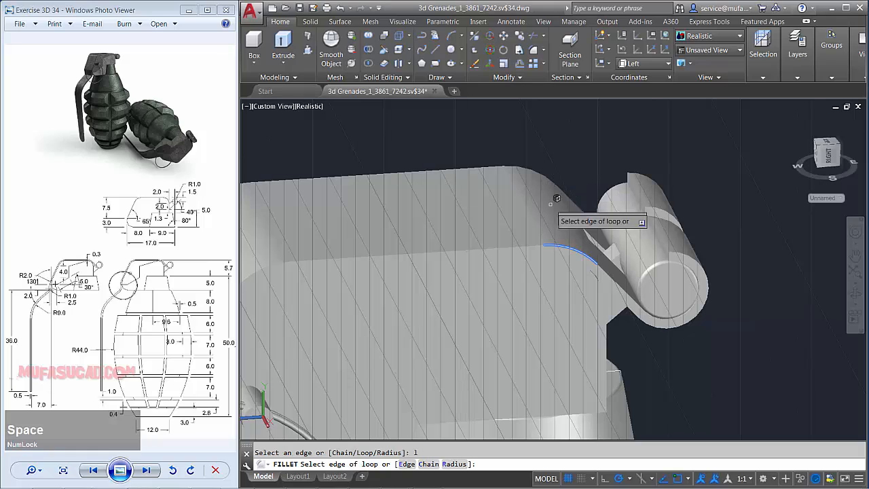
left_click(558, 250)
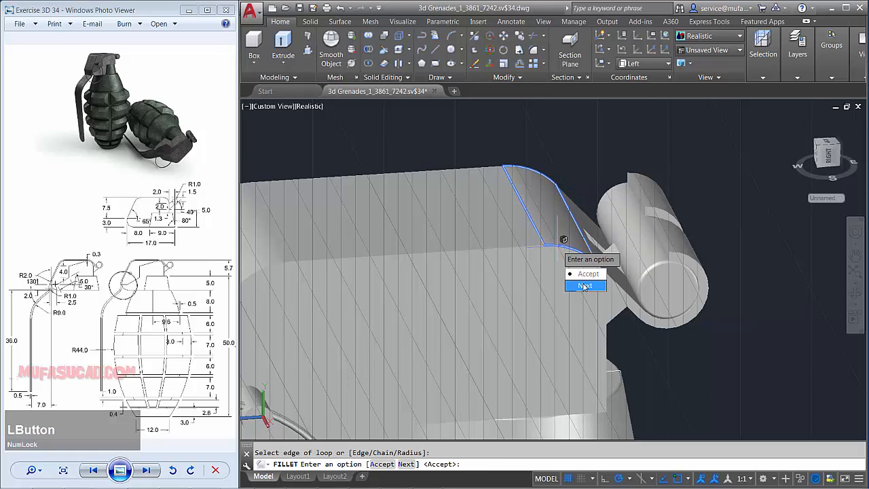
left_click(584, 286)
key("space")
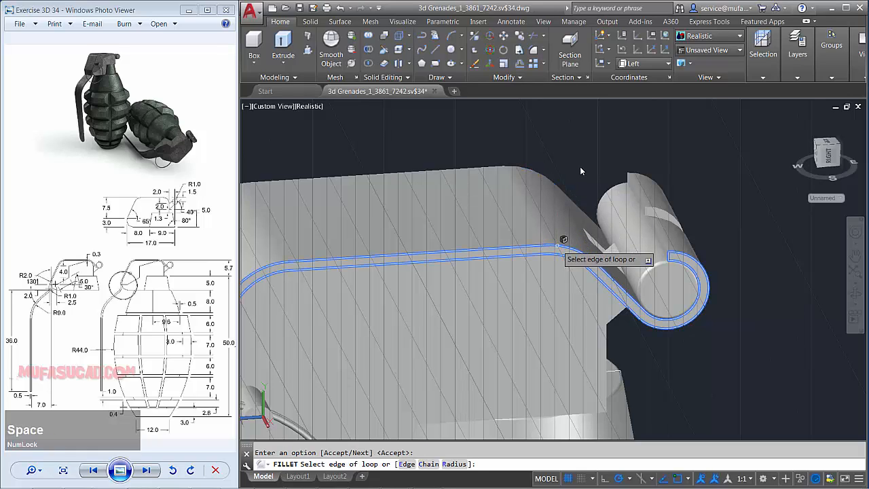
key("space")
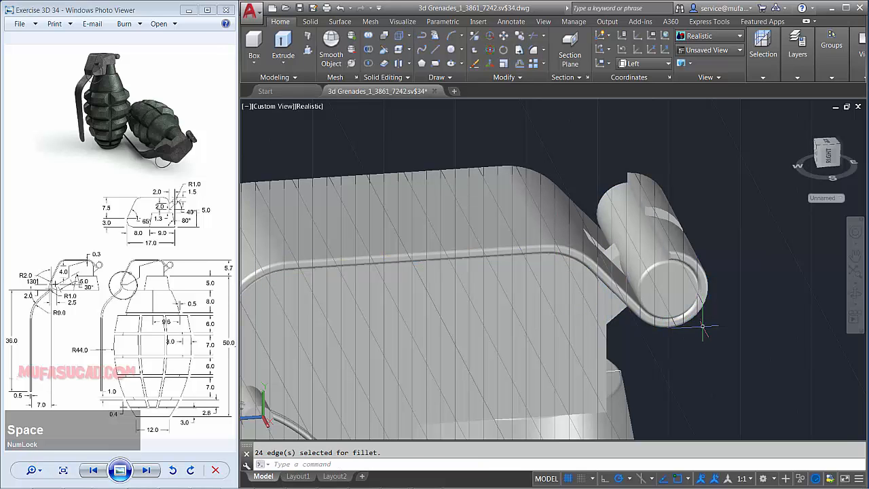
- Fillet the edge loop on one side face of the notch in the lever's curl with a 0.1 radius
middle_click_drag(702, 329, 570, 326, "shift")
key("space")
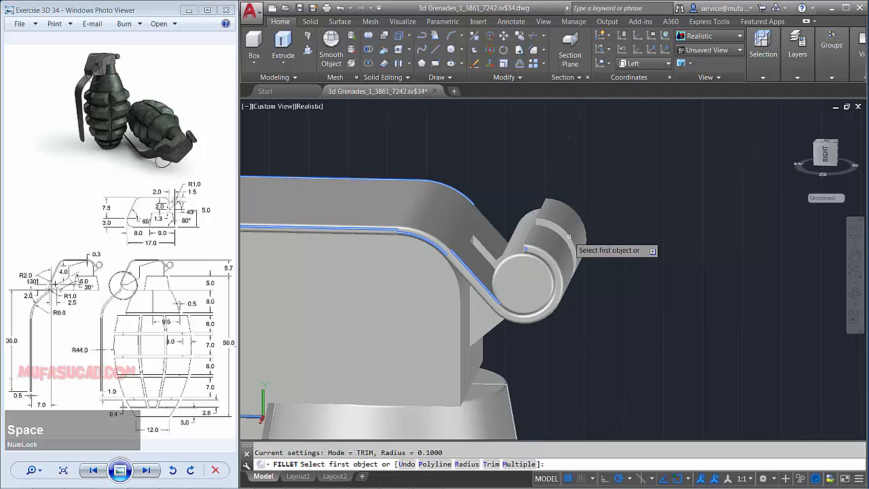
left_click(569, 237)
key("space")
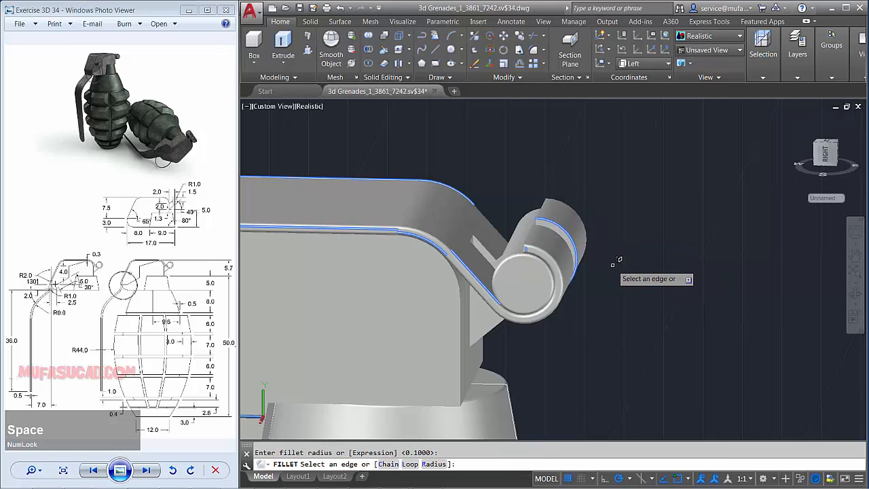
key("space")
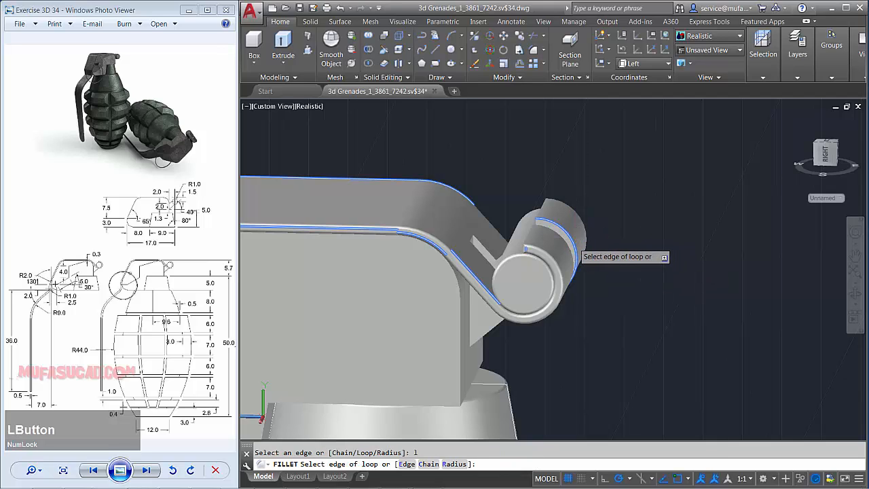
left_click(576, 243)
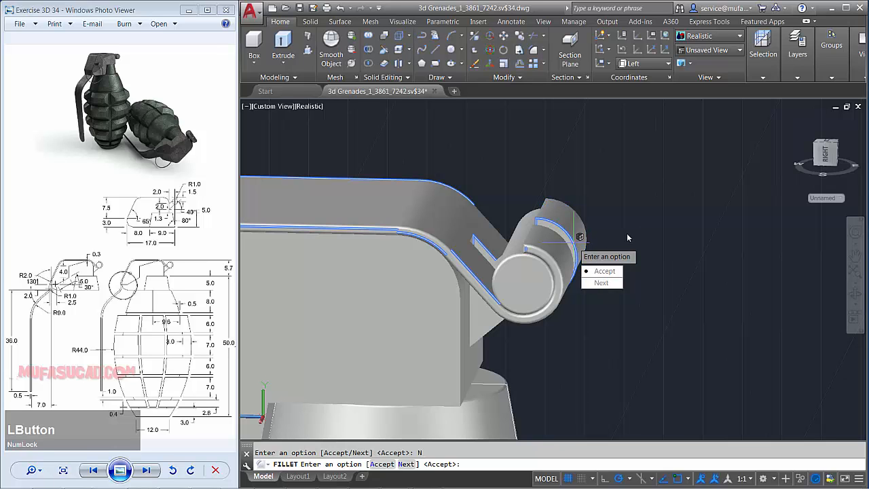
key("space")
key("space")
- Fillet the edge loop on the opposite side face of the curl's notch with a 0.1 radius
middle_click_drag(627, 237, 397, 278, "shift")
key("space")
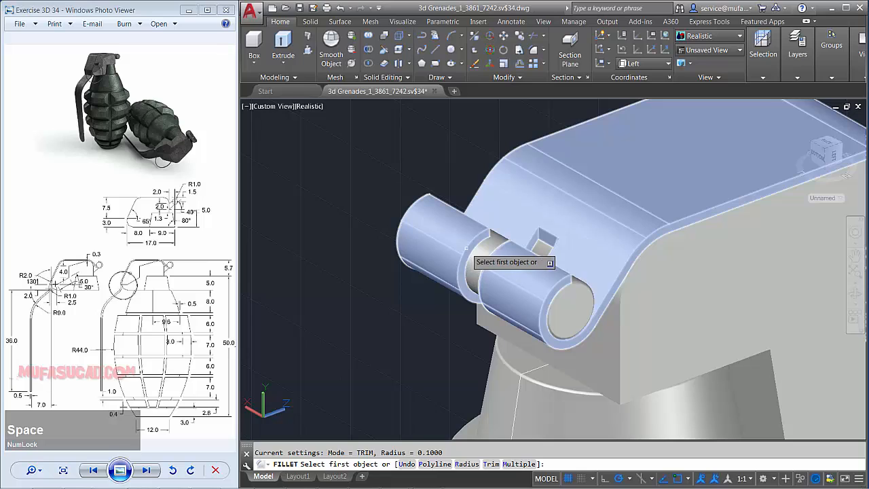
left_click(466, 249)
key("space")
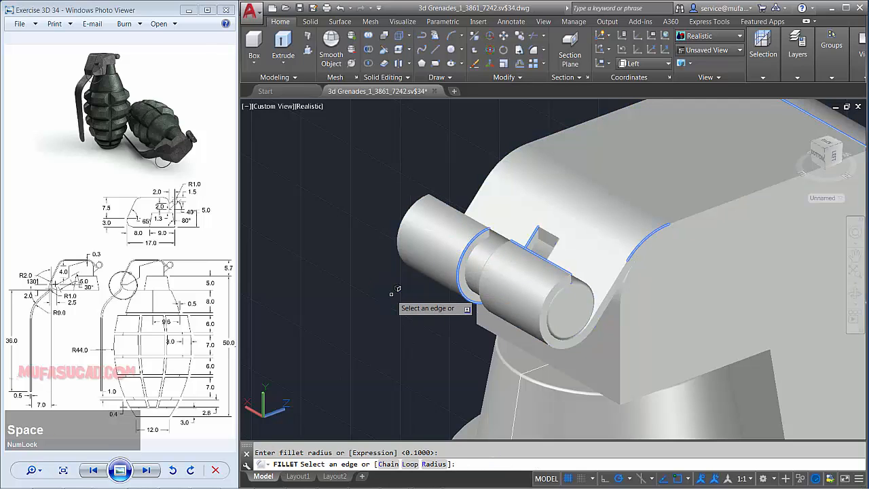
key("space")
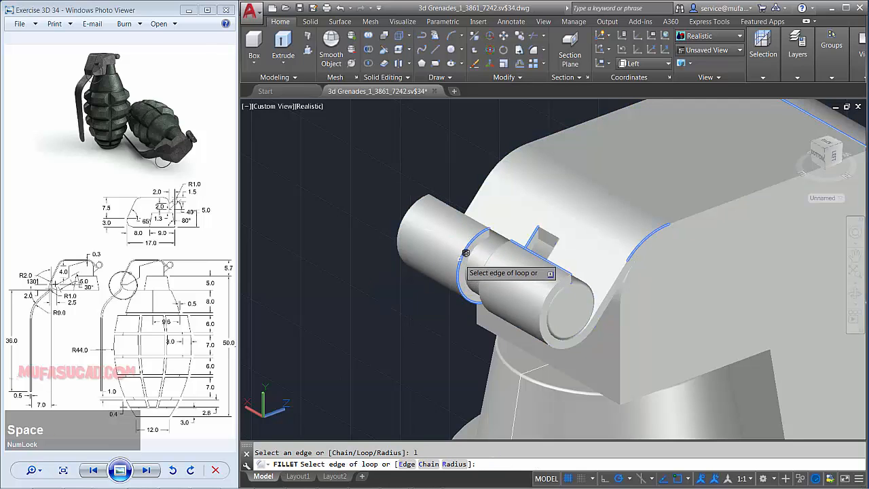
left_click(465, 252)
left_click(483, 298)
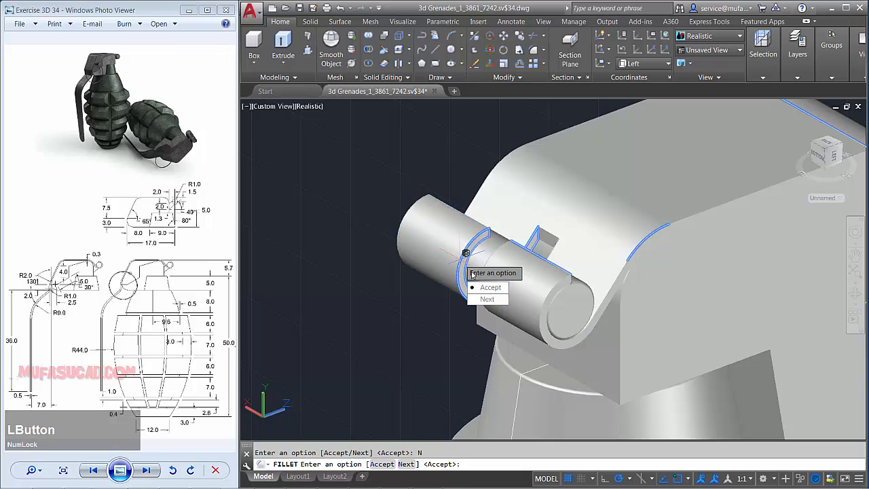
left_click(490, 287)
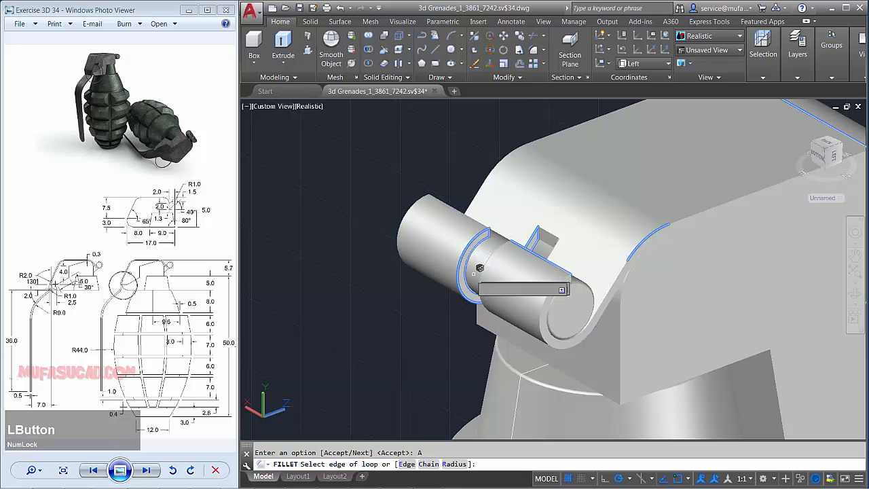
key("space")
scroll(519, 282, "down", 2)
key("space")
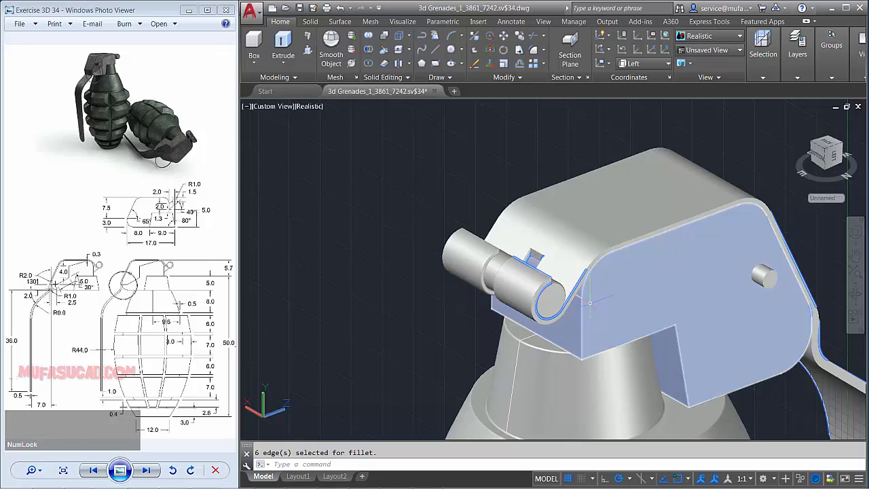
middle_click_drag(519, 283, 547, 260, "shift")
key("space")
scroll(546, 254, "up", 2)
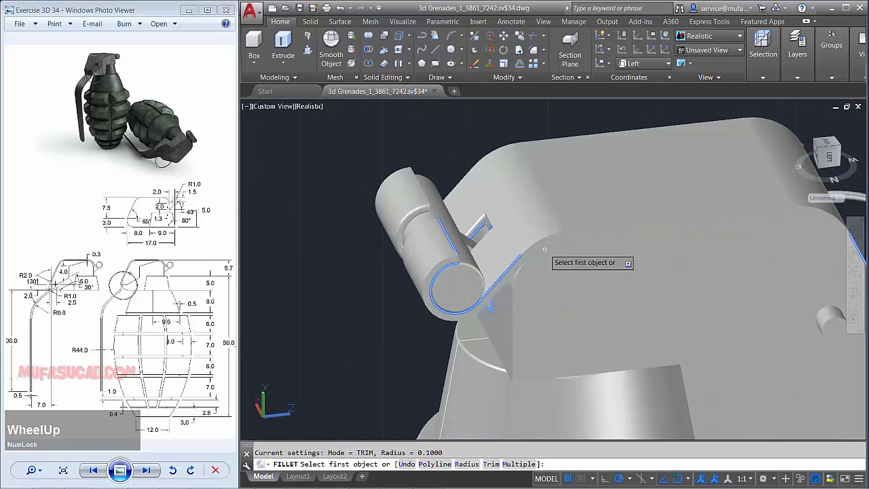
left_click(540, 238)
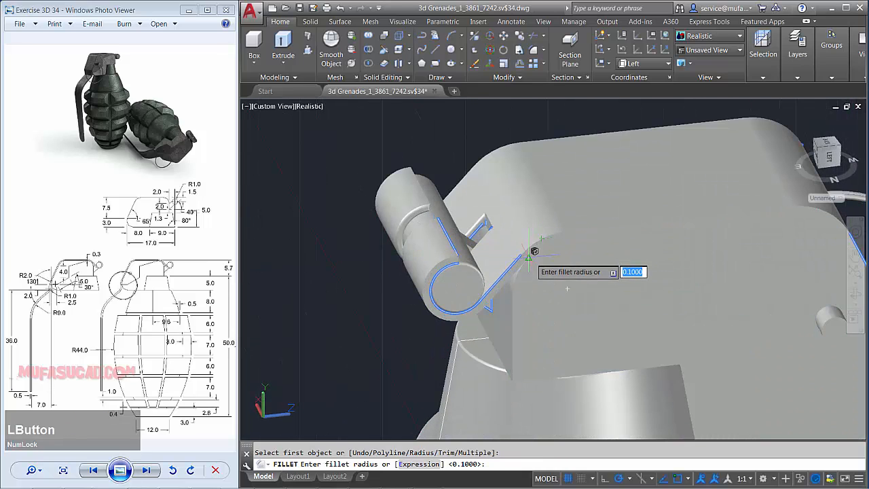
key("Escape")
- Fillet the complete edge loop of the lever's other side face, including the curl, with a 0.1 radius using the Loop option
key("space")
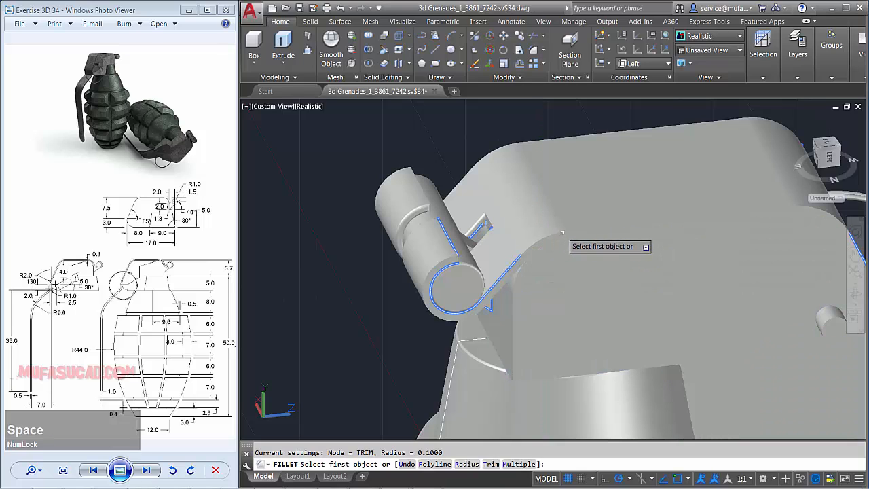
left_click(568, 228)
key("space")
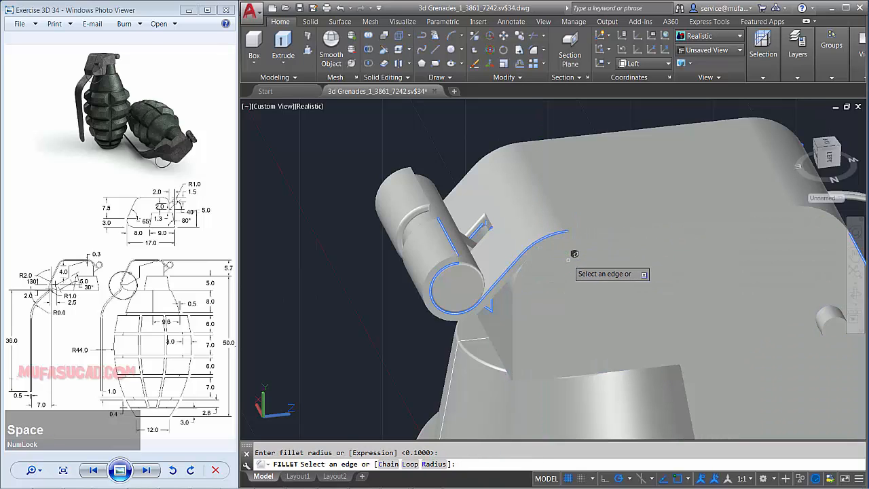
type("l")
key("space")
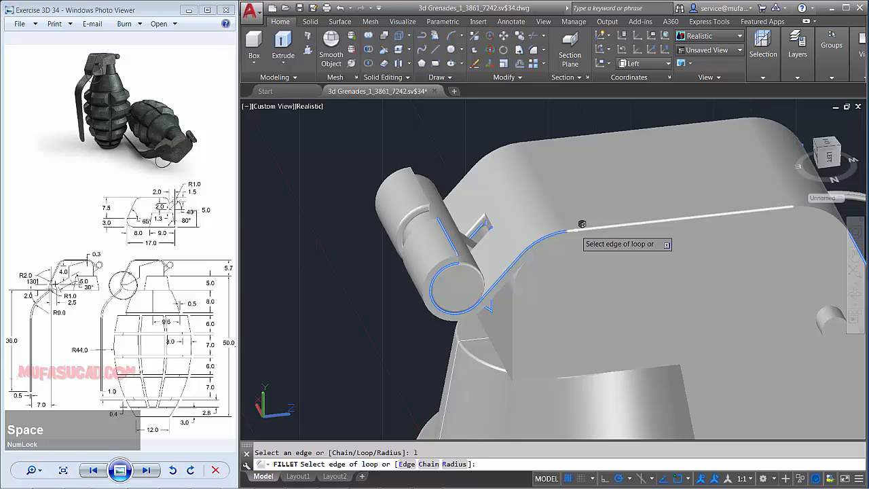
left_click(581, 227)
left_click(593, 270)
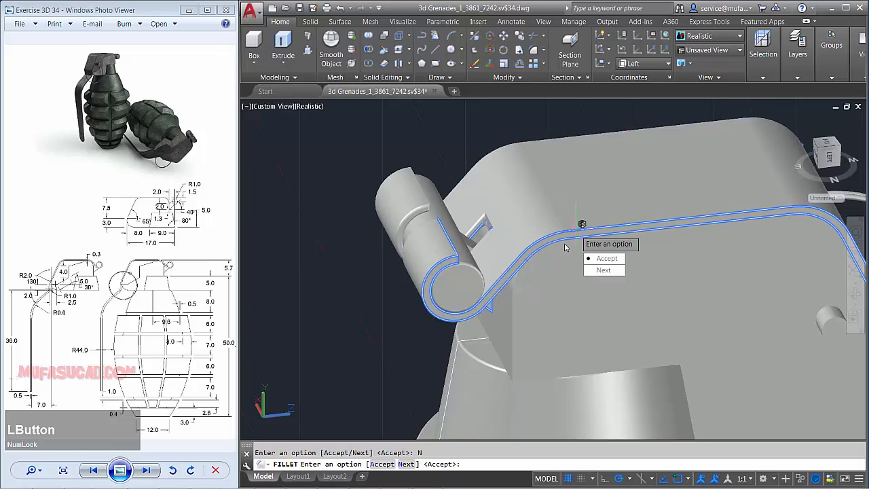
key("space")
key("space")
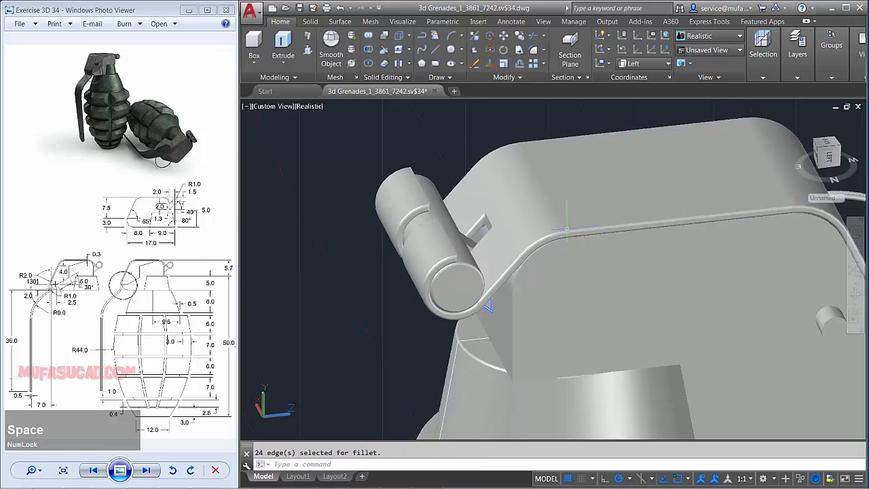
- Fillet the full edge loop of the head block's flat side face opposite the pull ring with a 0.1 radius using the Loop option
middle_click_drag(567, 228, 617, 285, "shift")
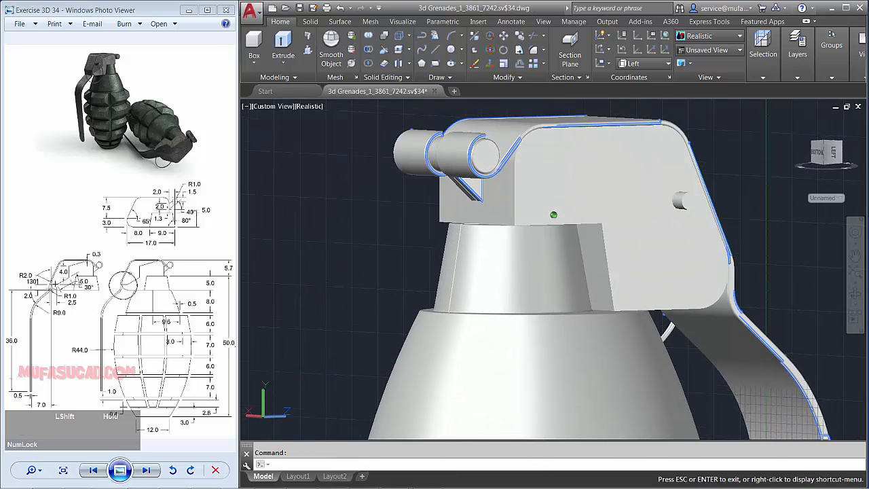
key("space")
scroll(595, 228, "up", 3)
left_click(602, 219)
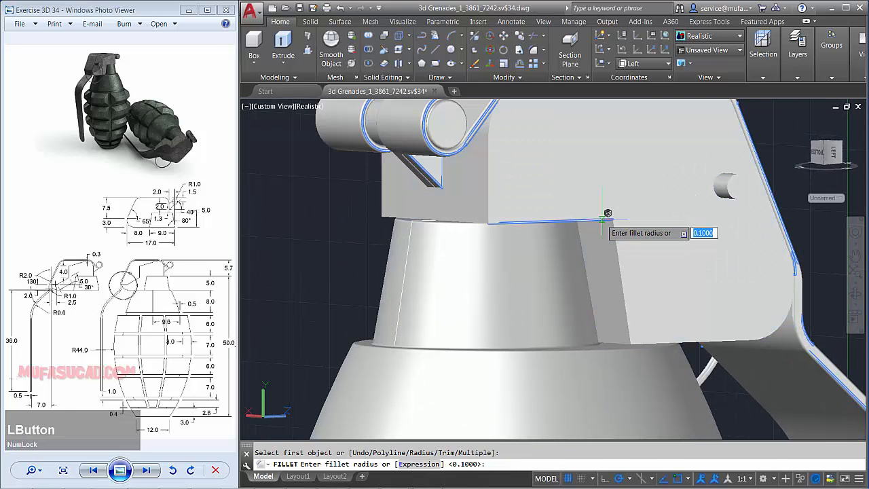
key("space")
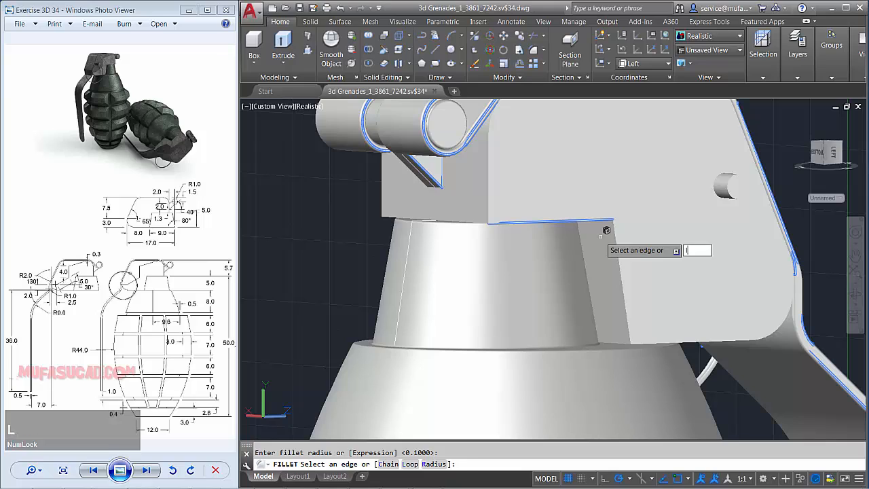
type("l")
key("space")
left_click(616, 245)
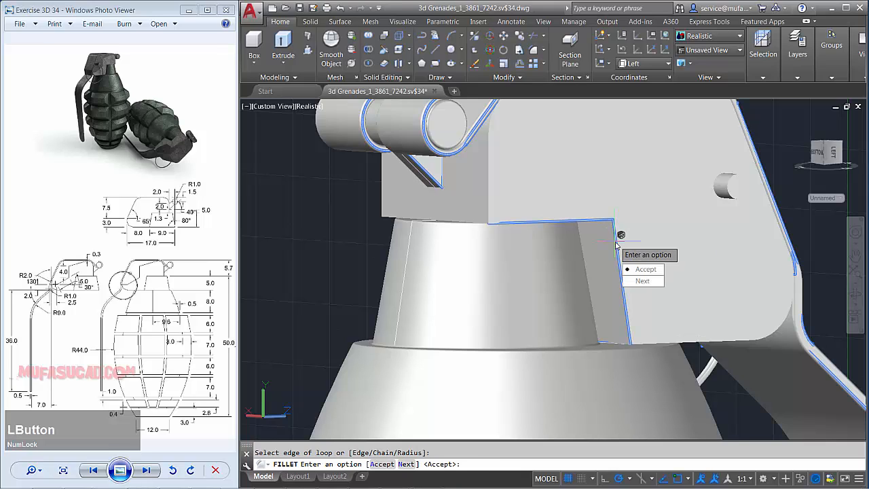
left_click(637, 280)
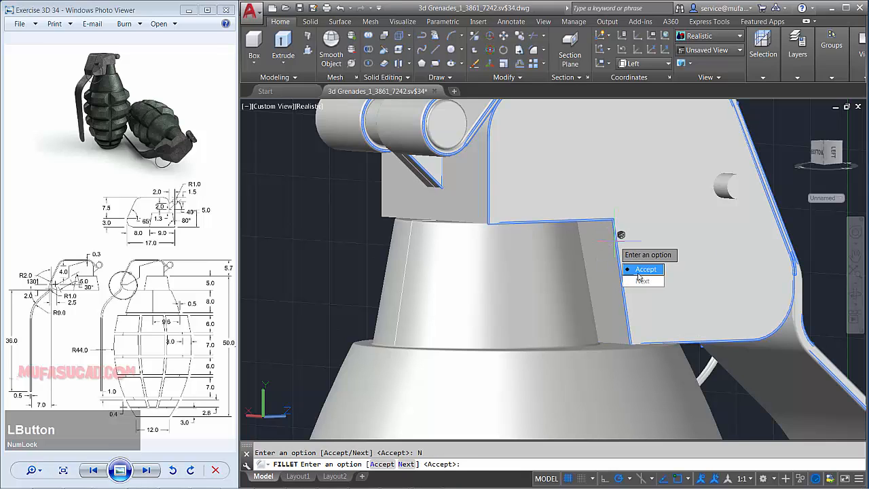
left_click(643, 271)
key("space")
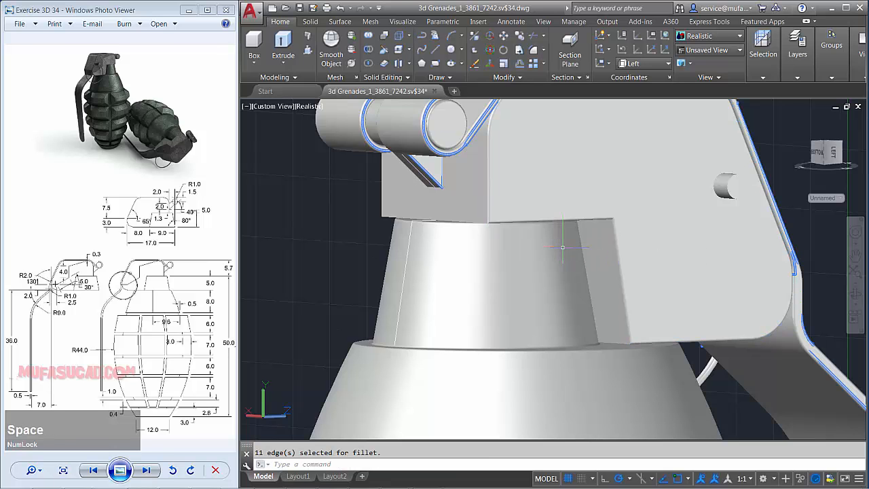
- Fillet the full edge loop of the head block's side face facing the pull ring with a 0.1 radius using the Loop option
middle_click_drag(563, 250, 653, 275, "shift")
key("space")
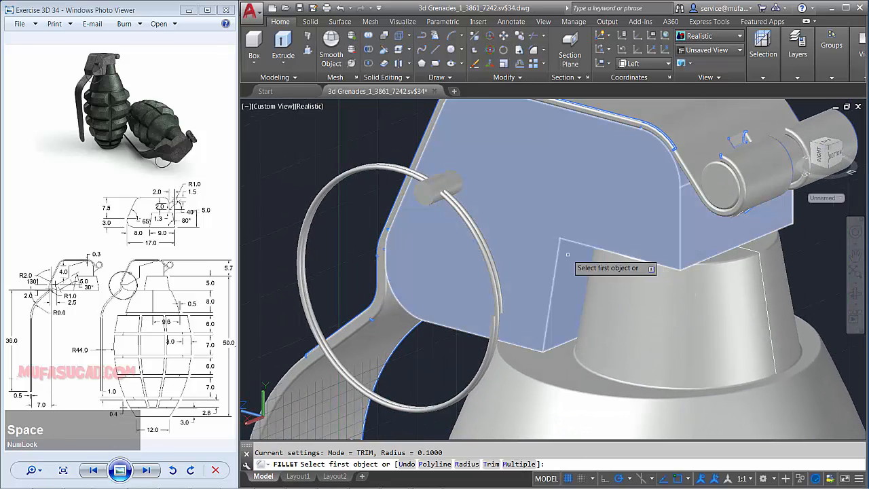
left_click(578, 243)
key("space")
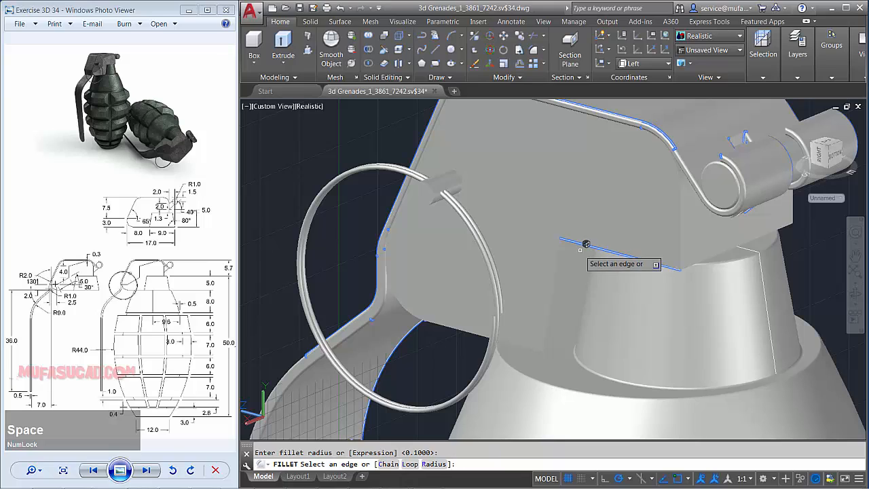
type("l")
key("space")
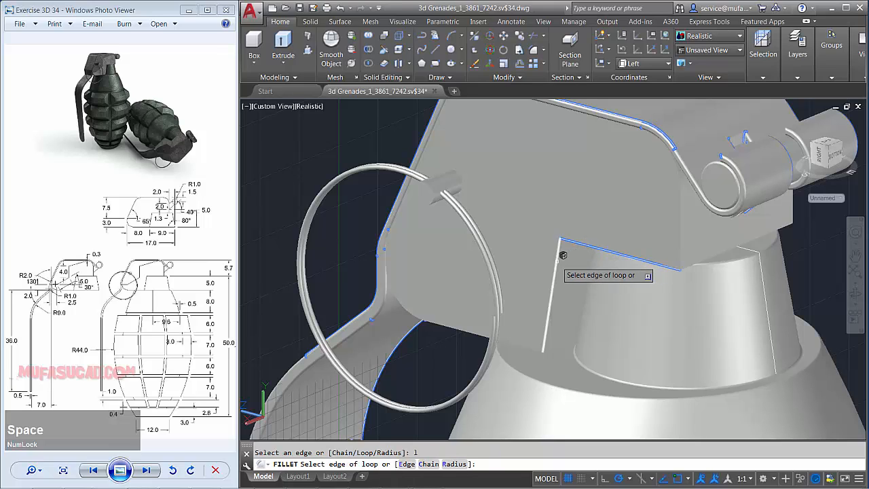
left_click(557, 261)
left_click(585, 301)
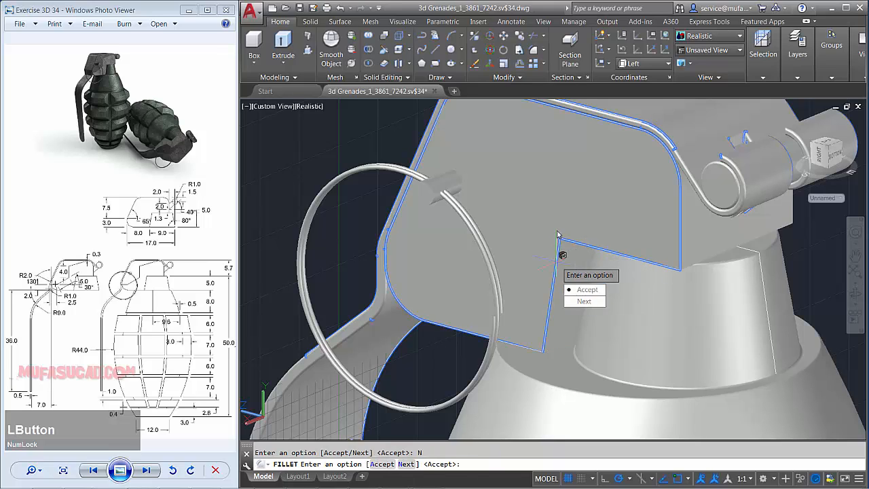
key("space")
key("space")
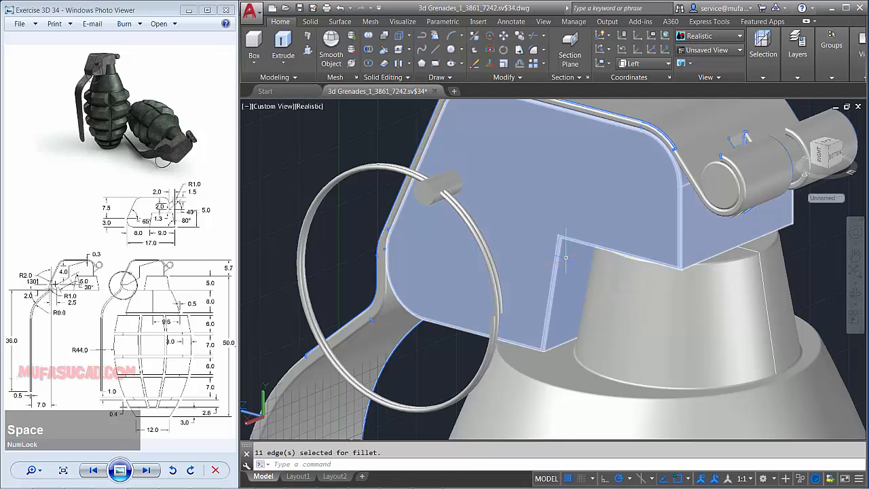
- Try to fillet the lower edge of the head block's front face below the hinge with a 0.1 radius
key("space")
left_click(725, 251)
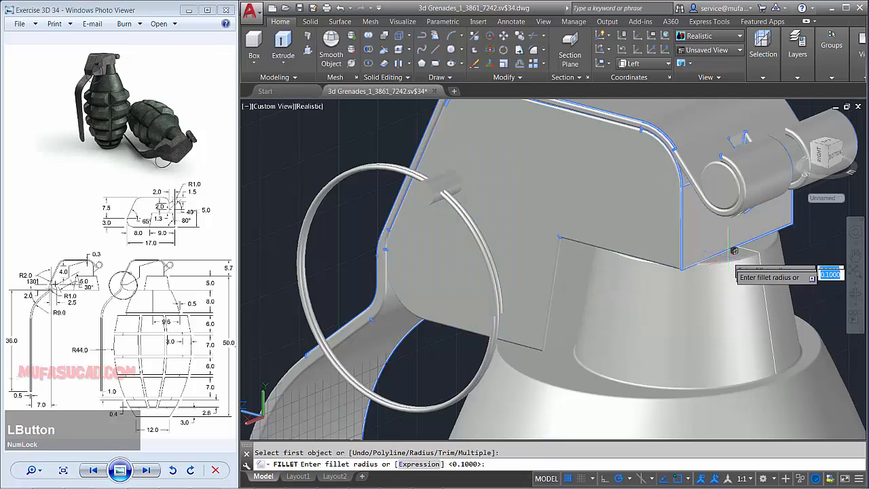
key("space")
key("space")
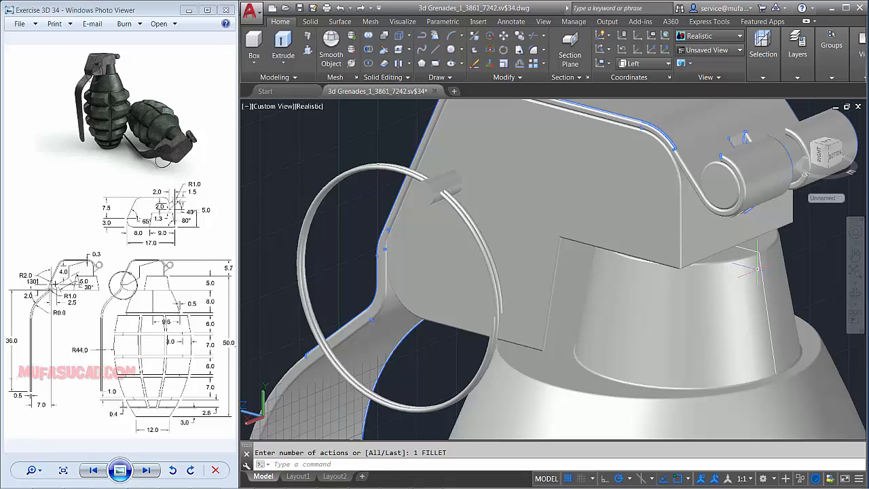
- Round both corners of the lever's free lower end with a fillet radius of 2
middle_click_drag(755, 268, 563, 170)
scroll(750, 266, "down", 2)
scroll(580, 358, "up", 5)
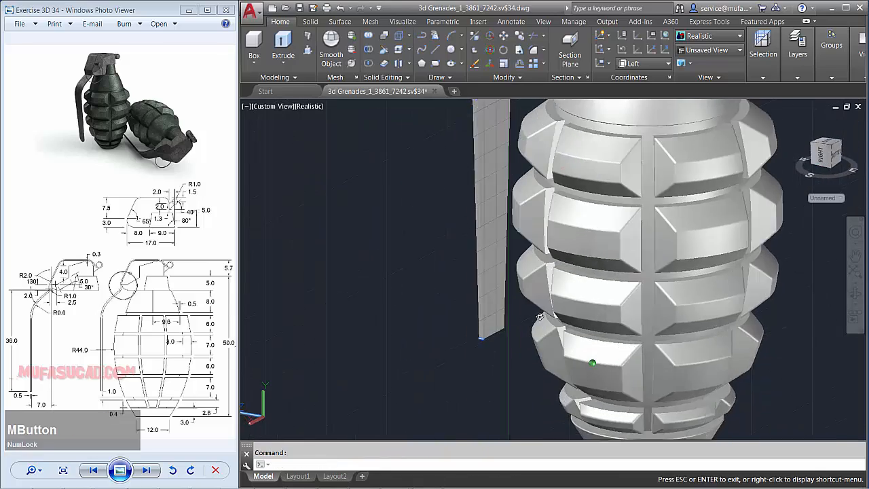
type("f")
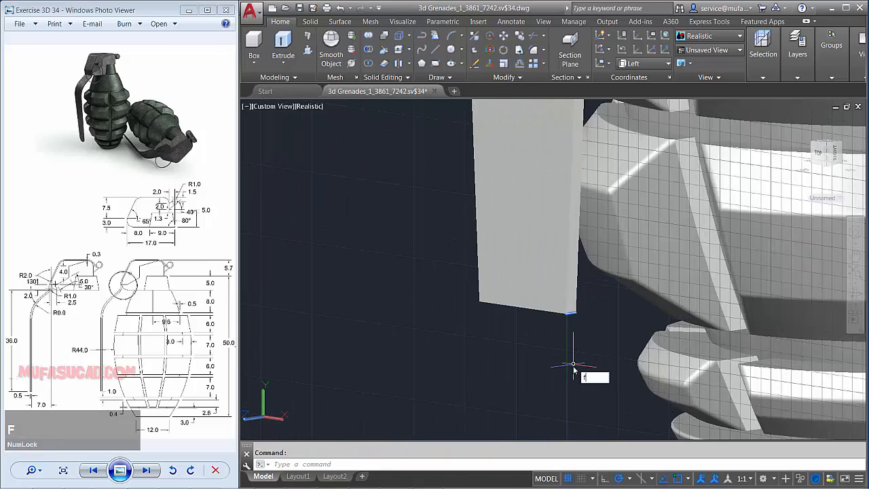
type("illet")
key("space")
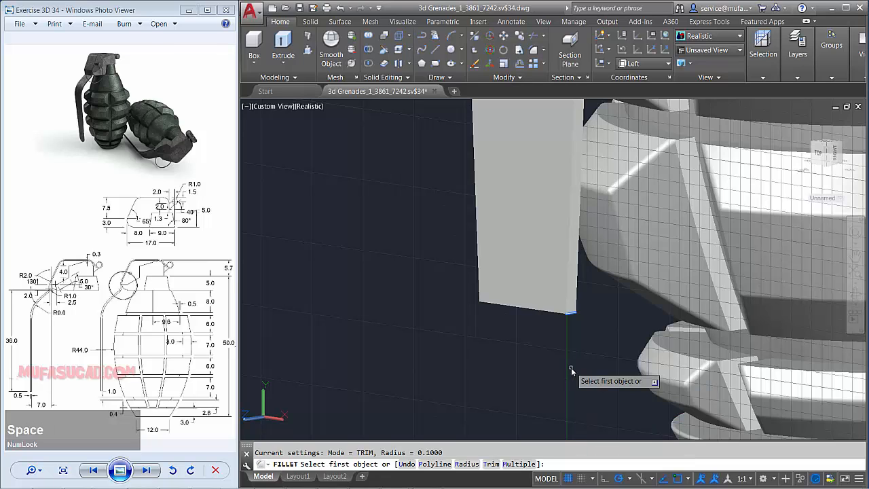
type("r")
key("space")
key("space")
scroll(572, 366, "up", 2)
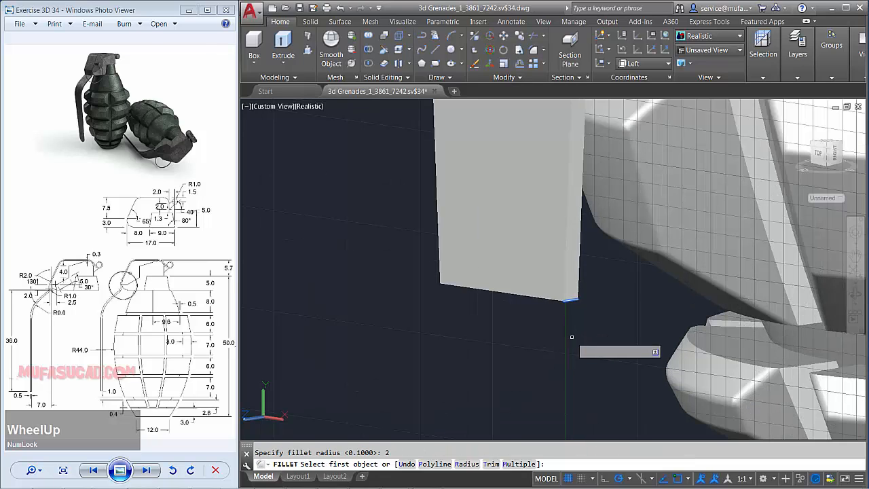
left_click(572, 298)
key("space")
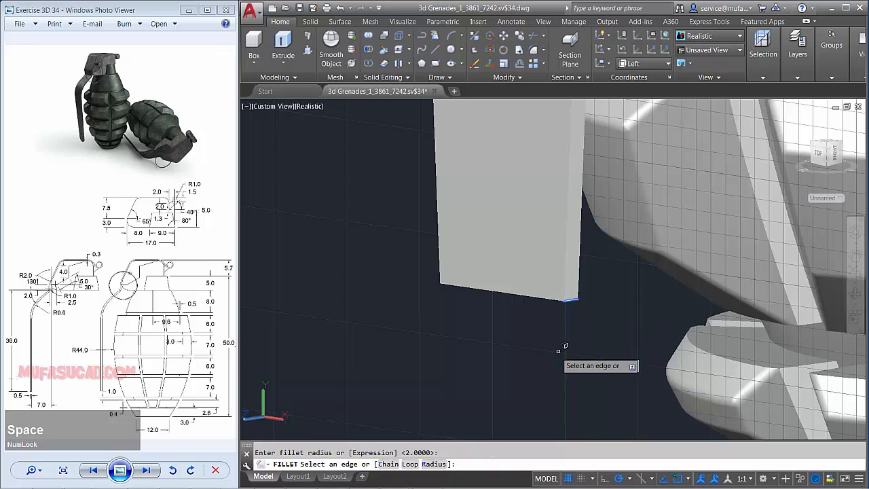
middle_click_drag(562, 360, 611, 361, "shift")
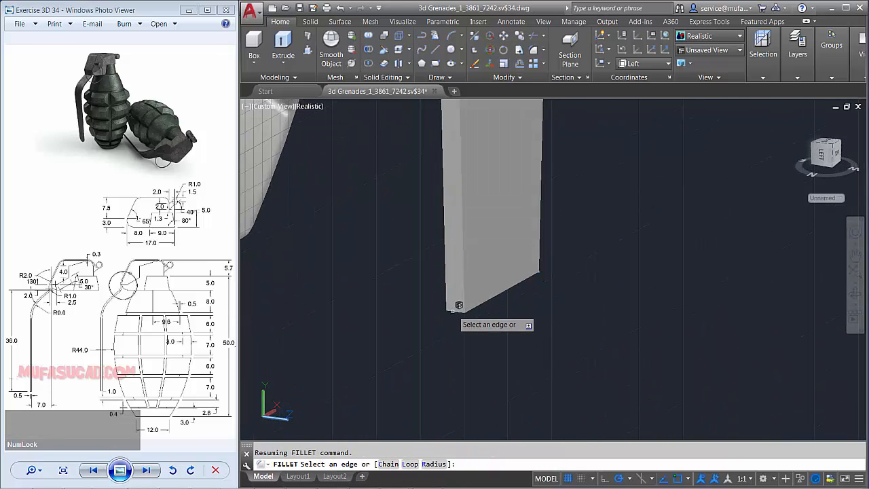
key("space")
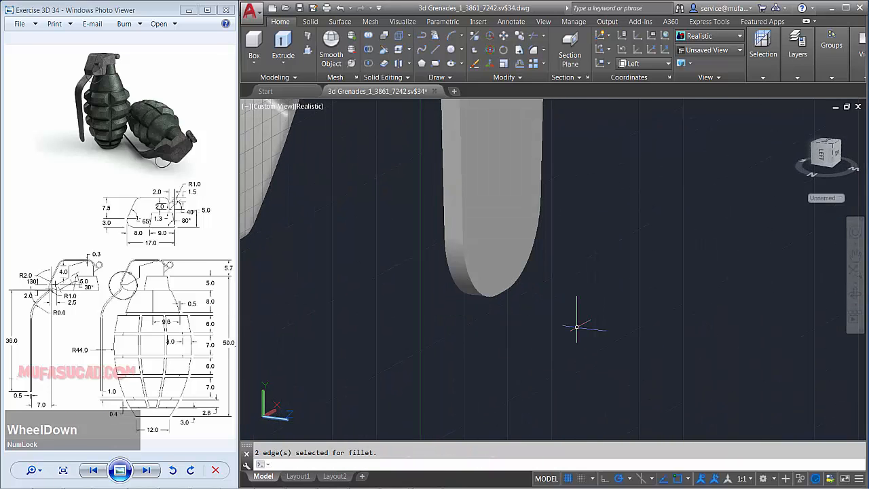
- Select the grenade with a crossing window and deselect it to clear the leftover edge highlights
scroll(576, 327, "down", 5)
middle_click_drag(613, 252, 640, 198, "shift")
left_click(647, 149)
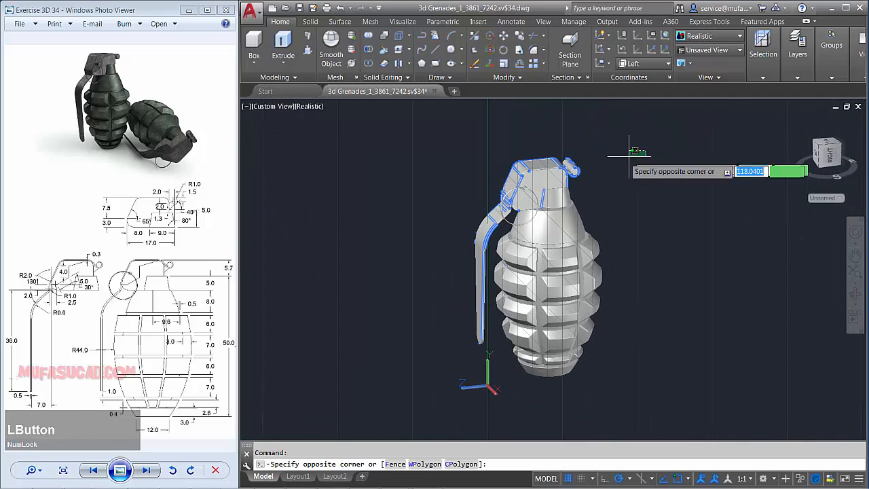
left_click(507, 348)
key("Escape")
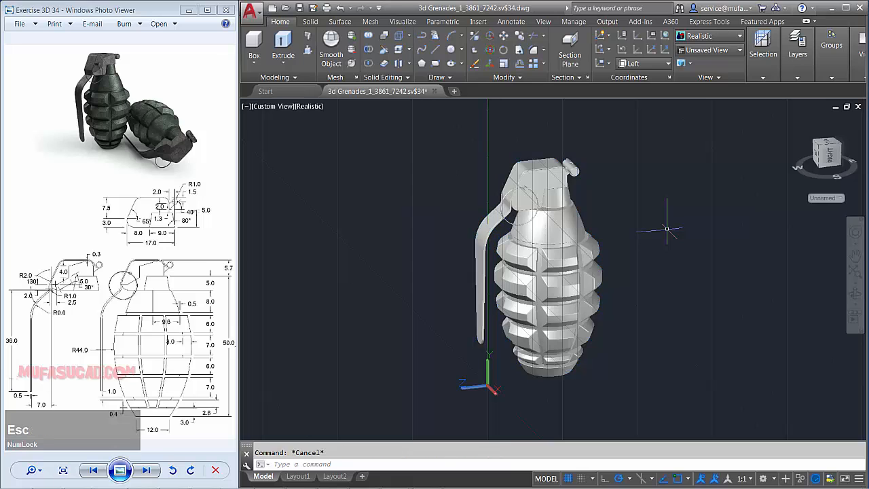
- Switch the visual style to 2D Wireframe and set the model view to Top
middle_click_drag(616, 275, 596, 253, "shift")
left_click(308, 106)
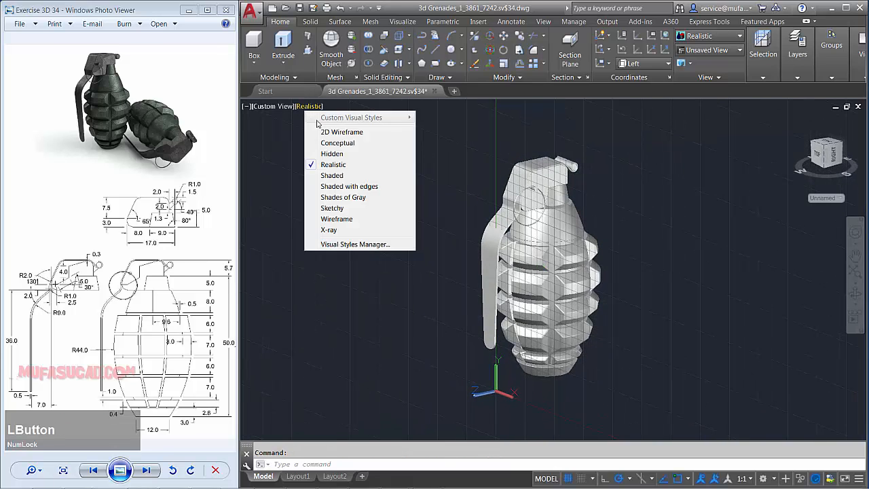
left_click(328, 133)
left_click(274, 107)
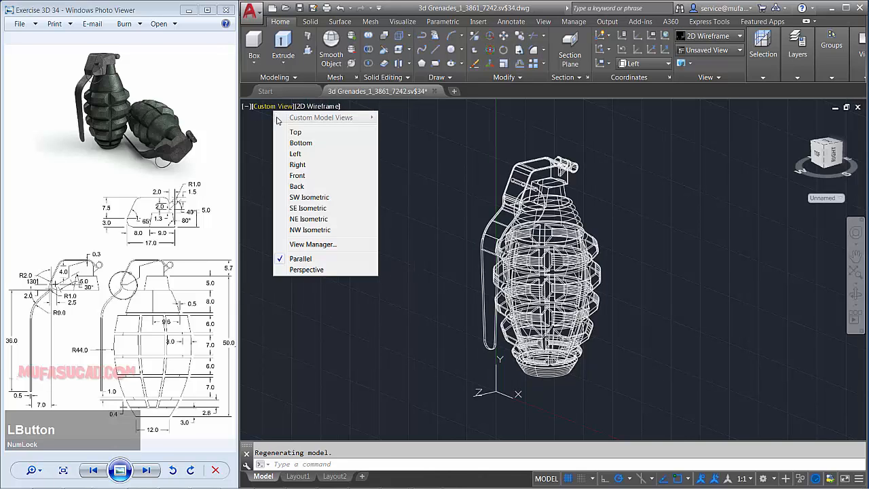
left_click(294, 132)
scroll(536, 231, "down", 4)
middle_click_drag(543, 241, 542, 274)
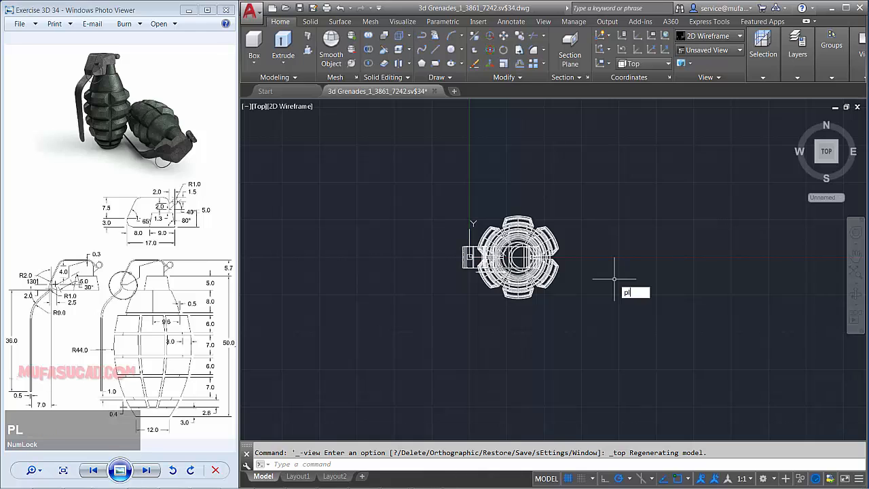
- Create a rectangular planar surface with PLANESURF that surrounds the whole grenade with a wide margin
type("a")
key("space")
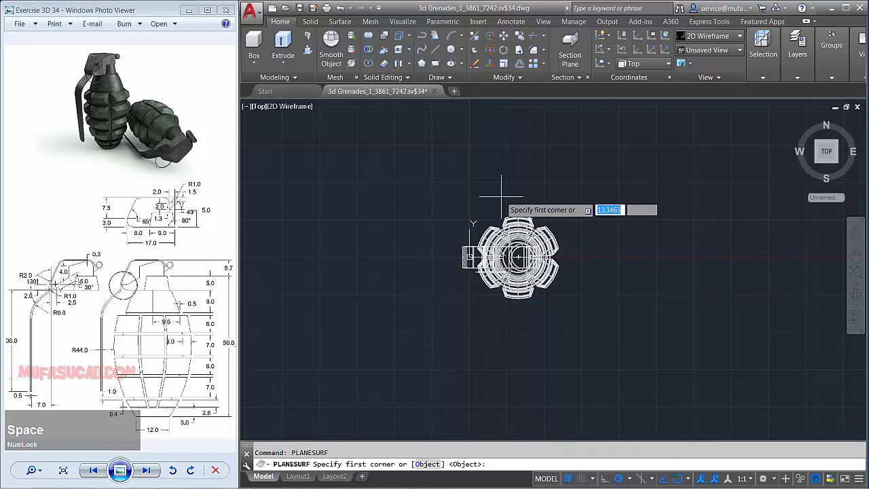
left_click(401, 149)
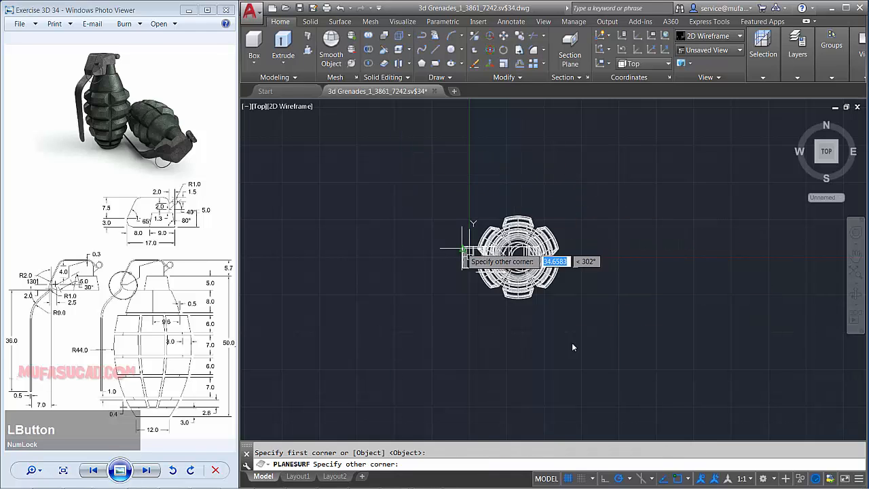
left_click(626, 360)
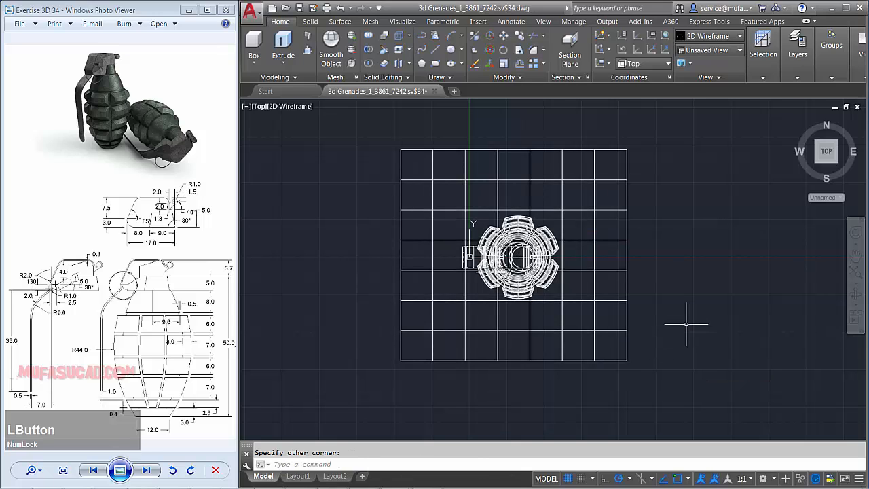
- Select the planar ground surface around the grenade and hide it with the Hide Objects option
left_click(698, 237)
left_click(625, 257)
right_click(621, 259)
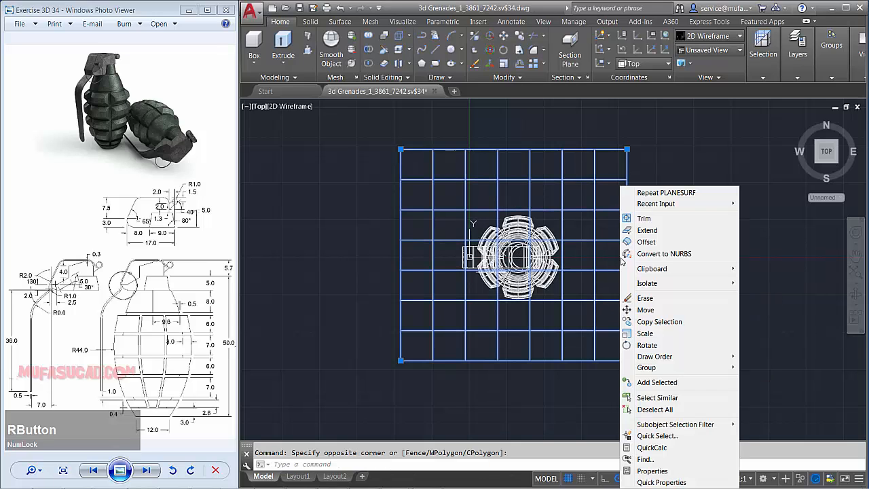
mouse_move(648, 285)
left_click(766, 297)
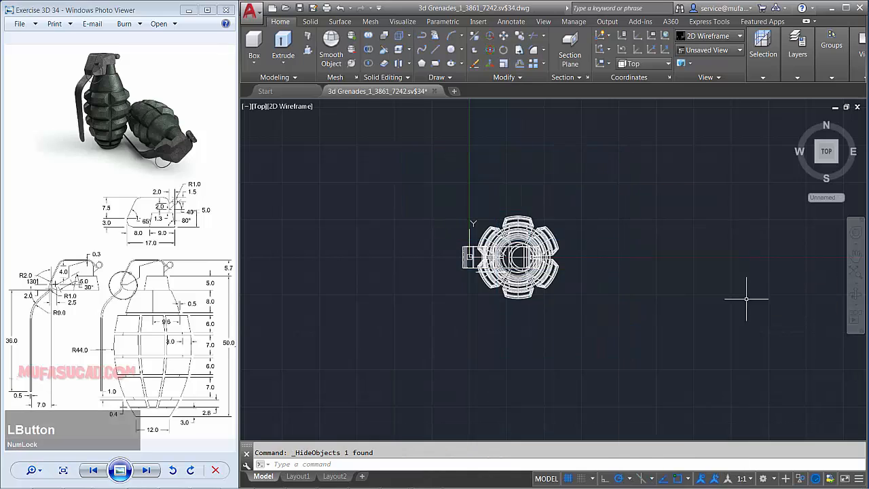
- Place a camera diagonally below and to the left of the grenade in plan, with its target at the grenade's centre
scroll(631, 314, "down", 2)
middle_click_drag(631, 314, 619, 289)
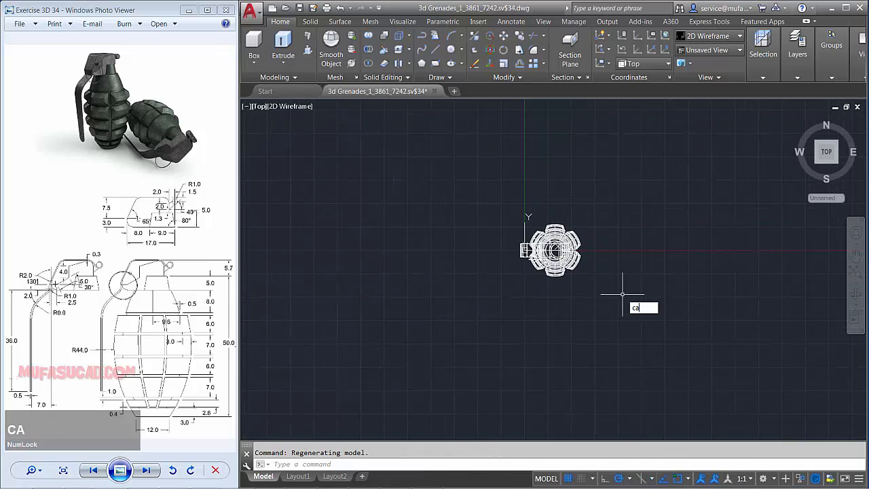
type("m")
key("space")
left_click(460, 368)
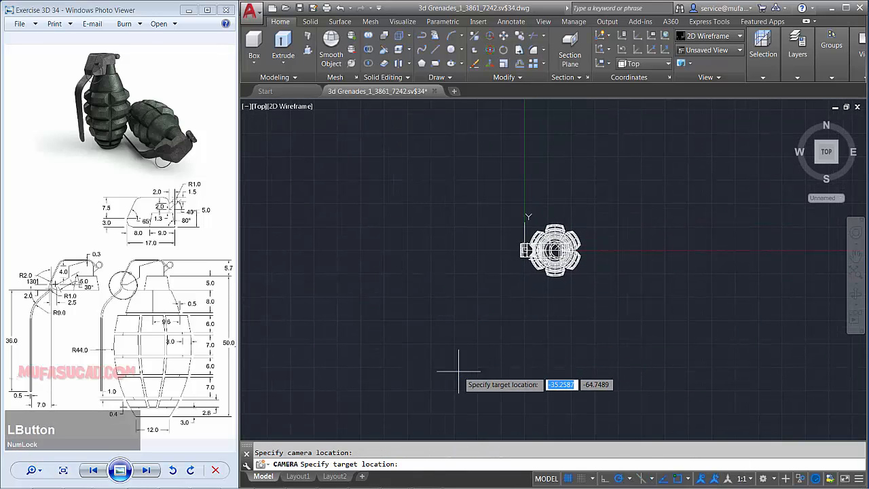
left_click(553, 251)
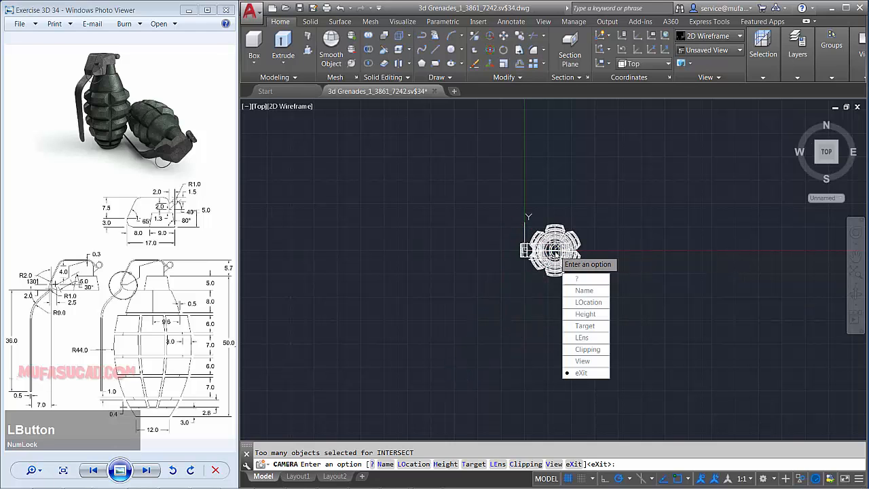
left_click(595, 375)
- Rotate the whole grenade about its centre so that the lever points diagonally towards the camera
scroll(553, 230, "up", 4)
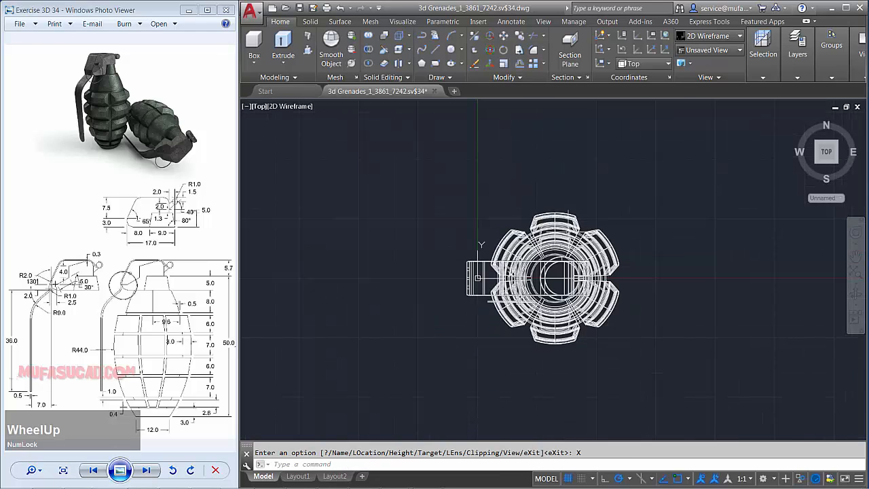
middle_click_drag(625, 232, 583, 205)
type("ro")
key("space")
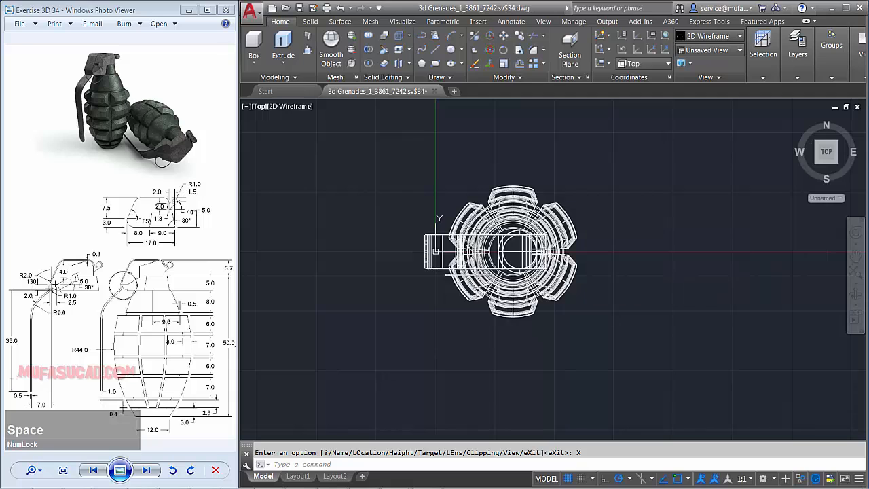
left_click(633, 157)
left_click(410, 313)
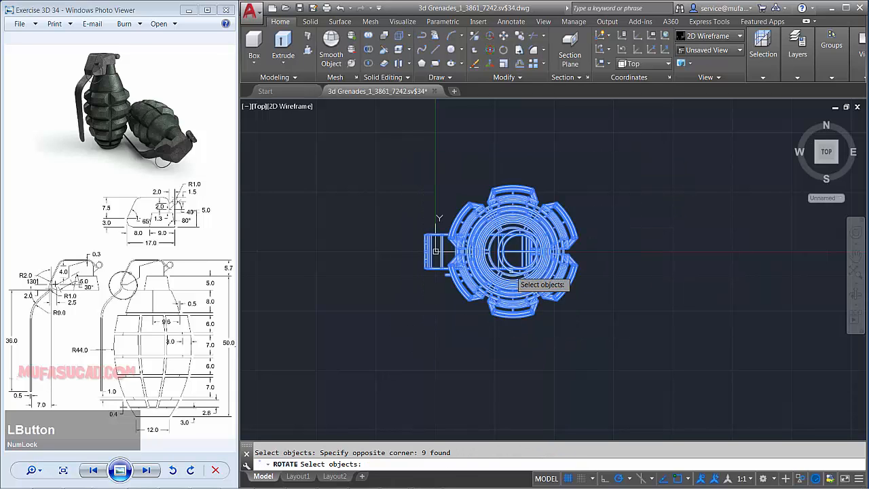
key("space")
left_click(519, 251)
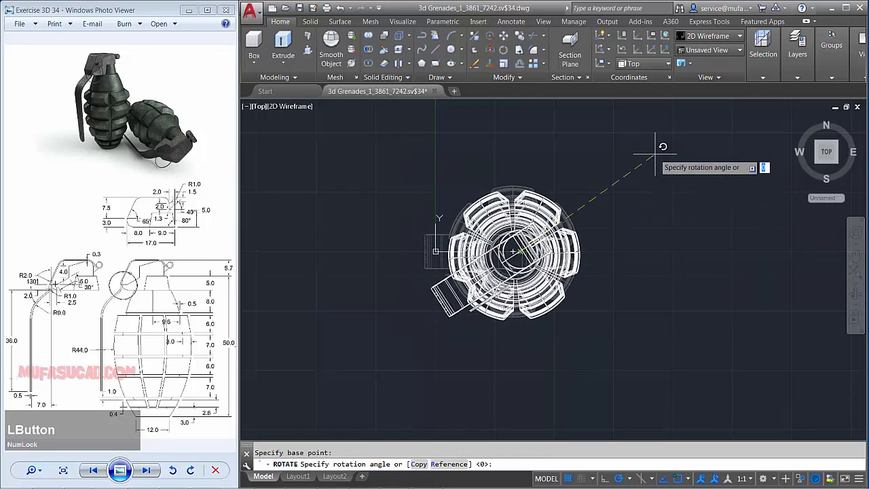
scroll(606, 258, "down", 3)
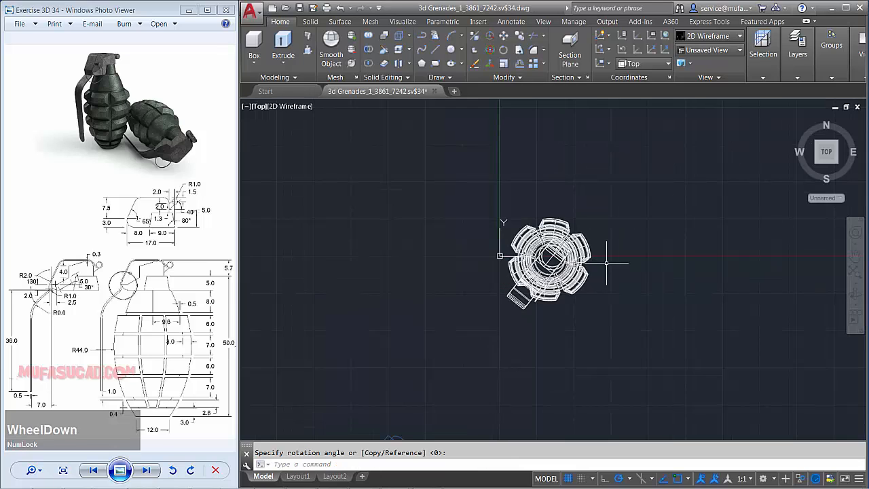
- Set the model view to Left
middle_click_drag(607, 258, 606, 242)
left_click(259, 106)
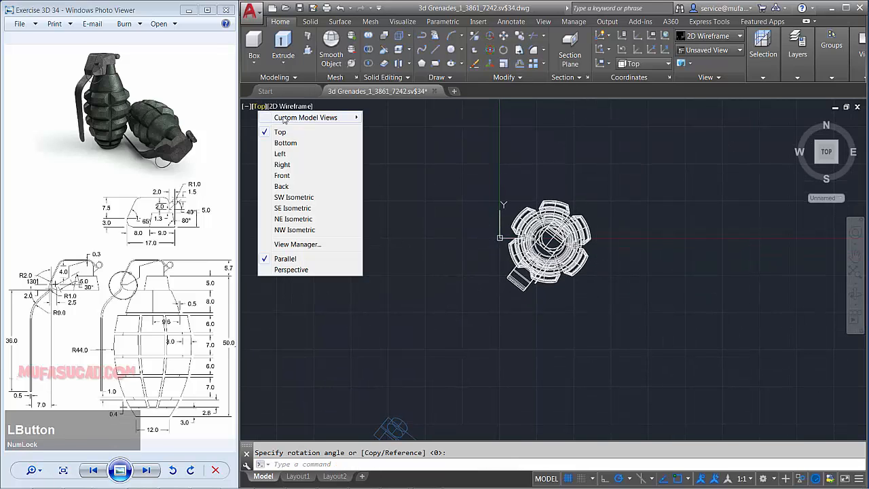
left_click(294, 108)
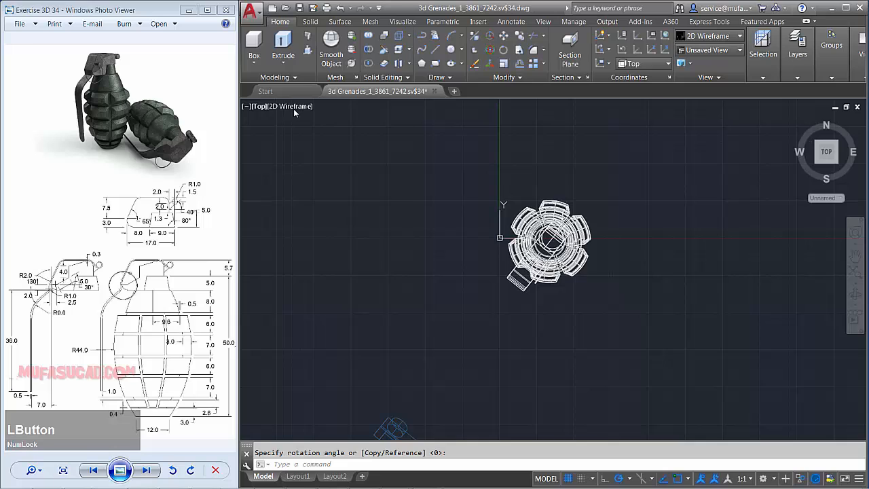
left_click(256, 107)
left_click(282, 153)
scroll(523, 285, "down", 3)
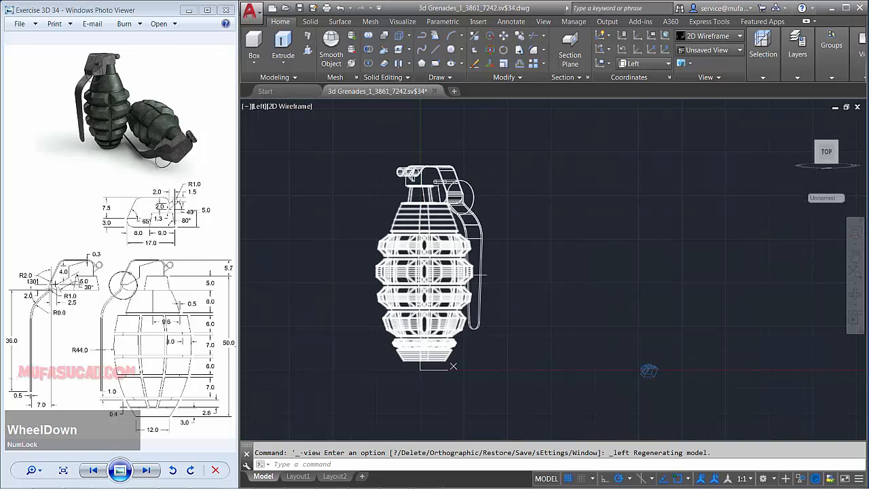
middle_click_drag(502, 272, 523, 287)
- Move the whole grenade straight down so that its base sits on the ground level at the X axis
key("space")
left_click(557, 140)
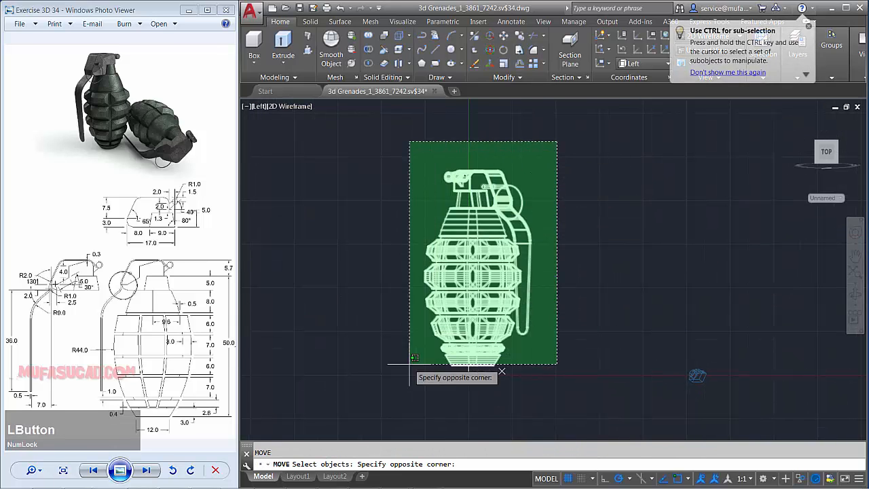
left_click(393, 407)
key("space")
scroll(470, 386, "up", 4)
scroll(470, 387, "up", 2)
left_click(651, 266)
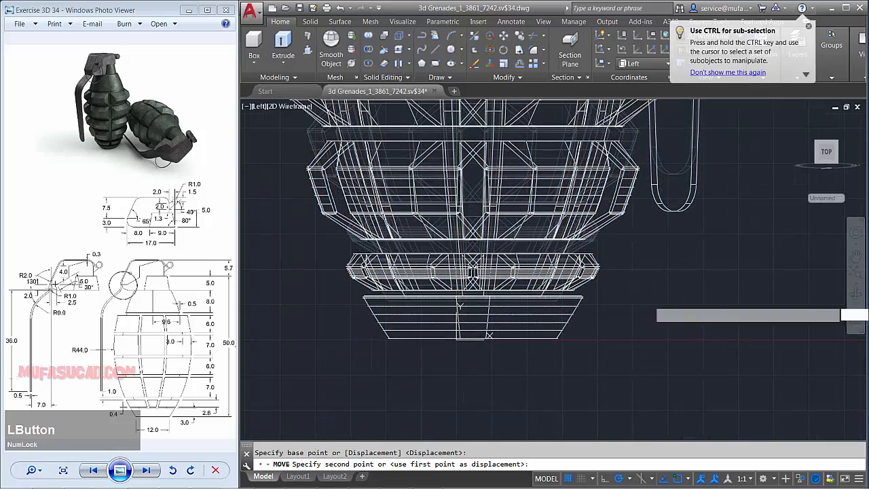
left_click(651, 298)
scroll(649, 297, "down", 5)
middle_click_drag(648, 296, 593, 325)
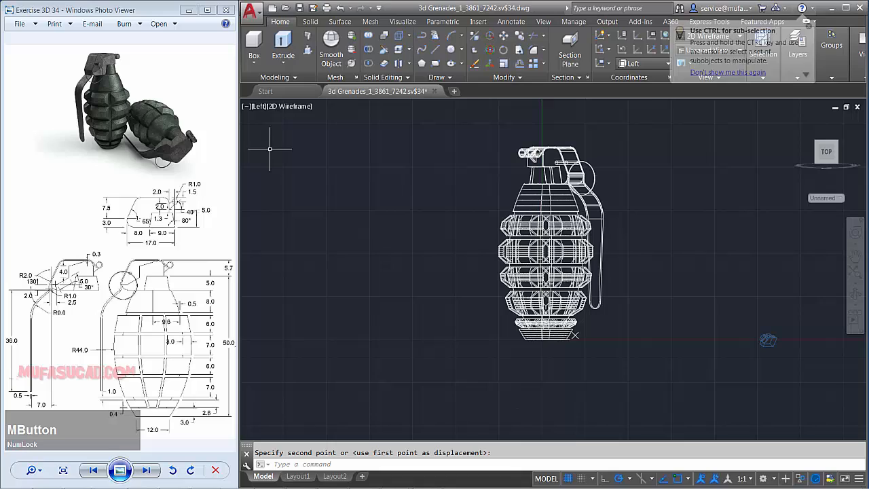
- Switch to the camera's custom model view and set the visual style to Realistic
left_click(259, 106)
left_click(388, 118)
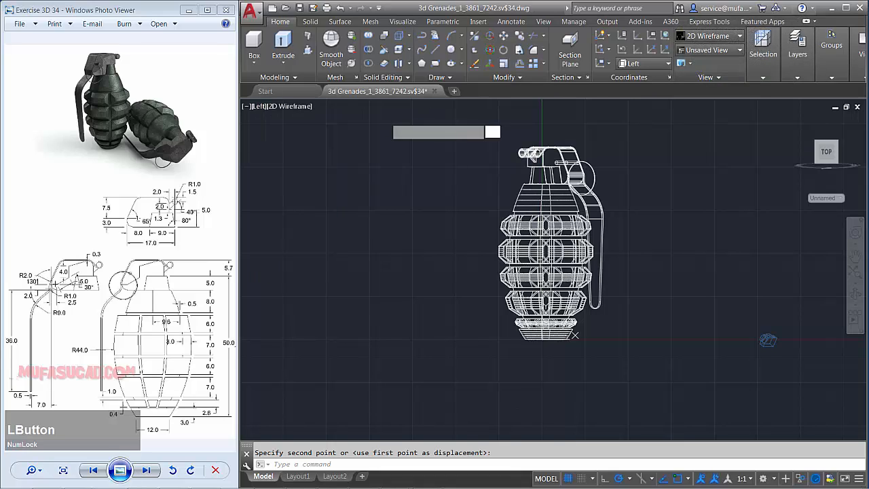
scroll(495, 210, "down", 1)
mouse_move(496, 210)
middle_mouse_down()
mouse_move(519, 188)
mouse_move(556, 188)
mouse_move(557, 201)
middle_mouse_up()
left_click(316, 108)
left_click(343, 164)
scroll(566, 289, "down", 1)
middle_click_drag(565, 289, 561, 248, "shift")
scroll(558, 236, "up", 2)
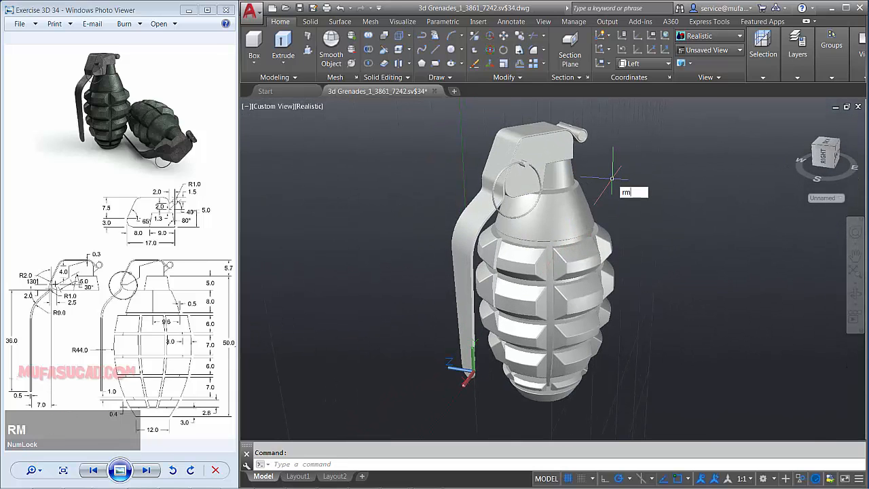
- Duplicate the Global material in the Materials Browser and dock the browser beside the drawing
key("space")
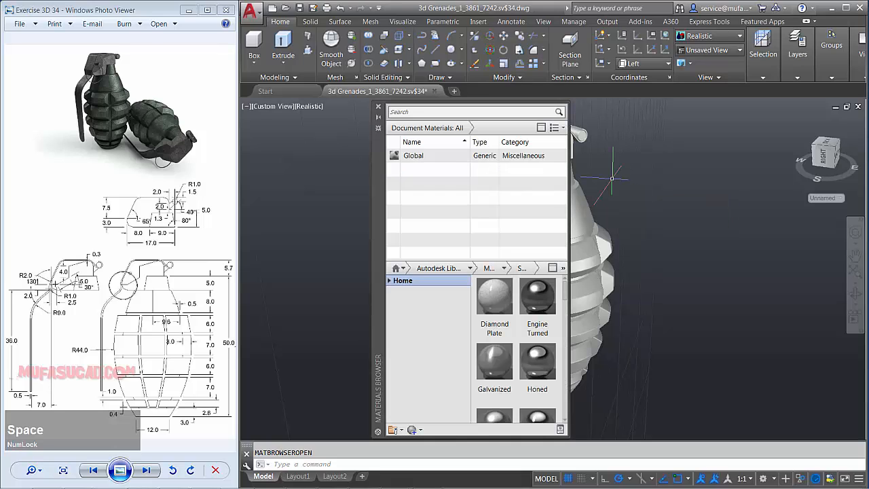
right_click(393, 158)
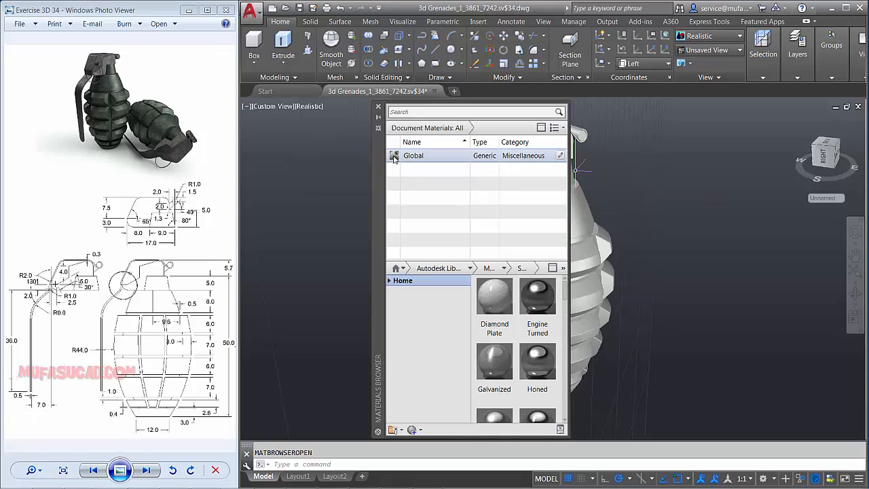
left_click(418, 199)
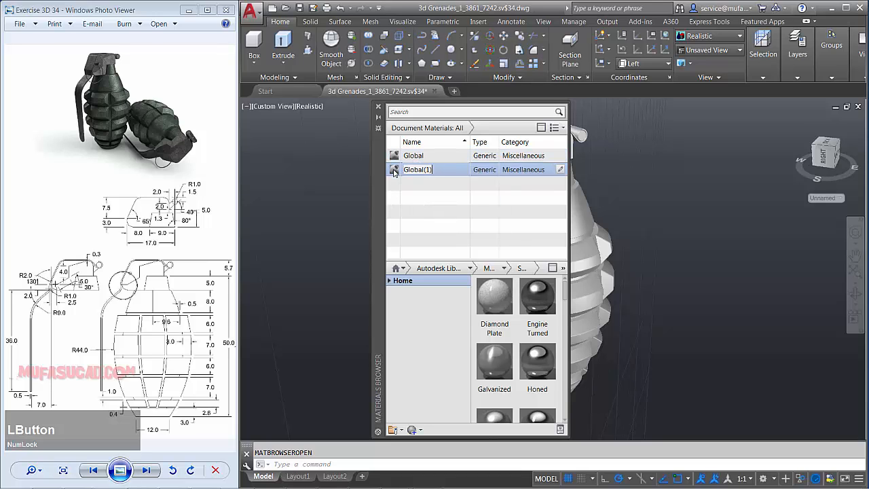
left_click_drag(378, 208, 262, 208)
- Assign the image 11307472-Heavily-corroded-iron-texture-the-color-of-rust-Stock-Photo from the Download folder to the Global(1) material
left_click(737, 219)
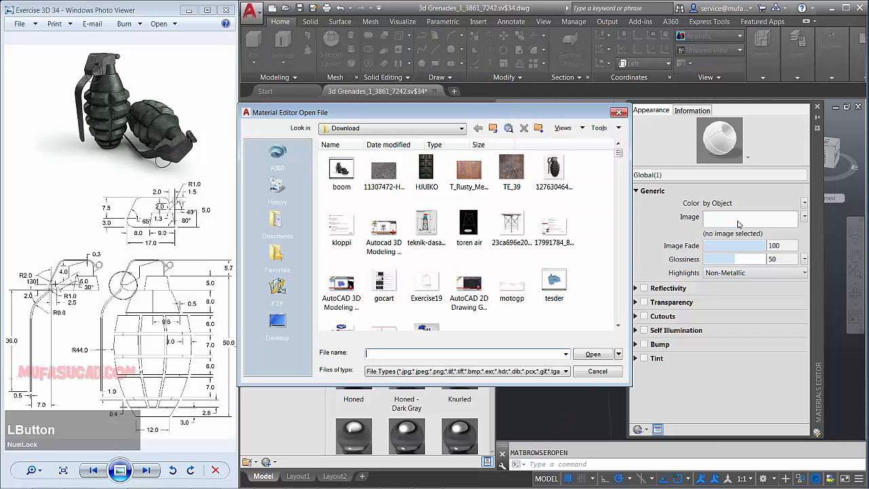
left_click(400, 187)
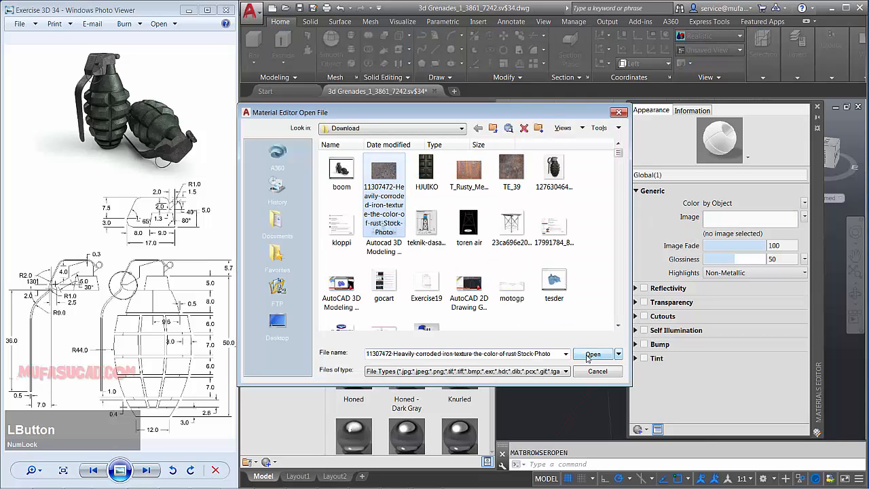
left_click(588, 358)
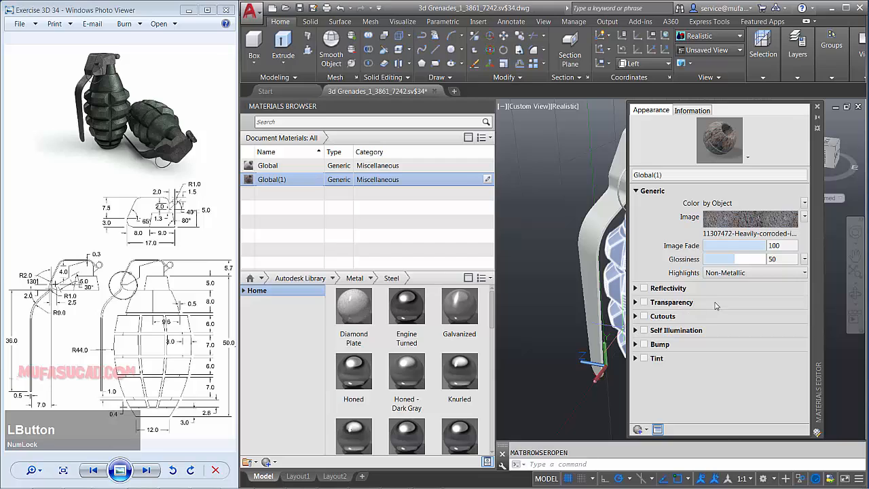
- Give Global(1) Metallic highlights, a glossiness of 62, and enabled reflectivity with a direct value of 70
left_click(733, 272)
left_click(738, 296)
left_click(644, 289)
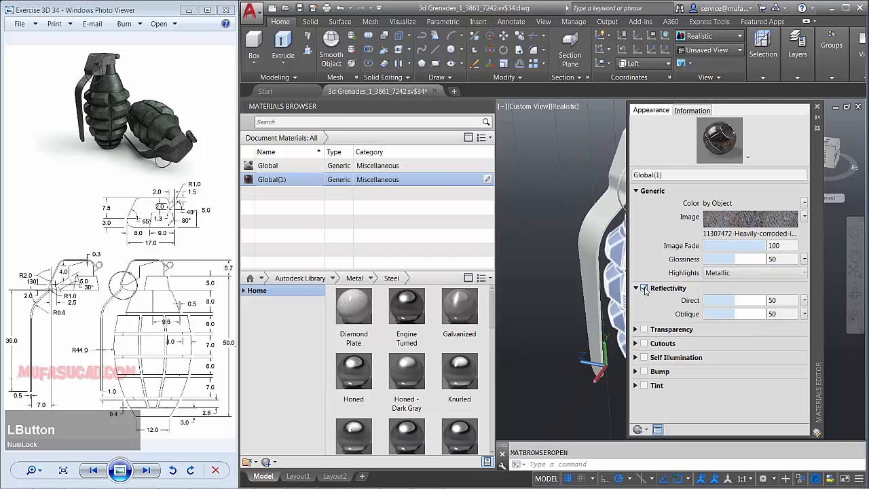
mouse_move(741, 305)
left_mouse_down()
mouse_move(732, 305)
mouse_move(740, 302)
left_mouse_up()
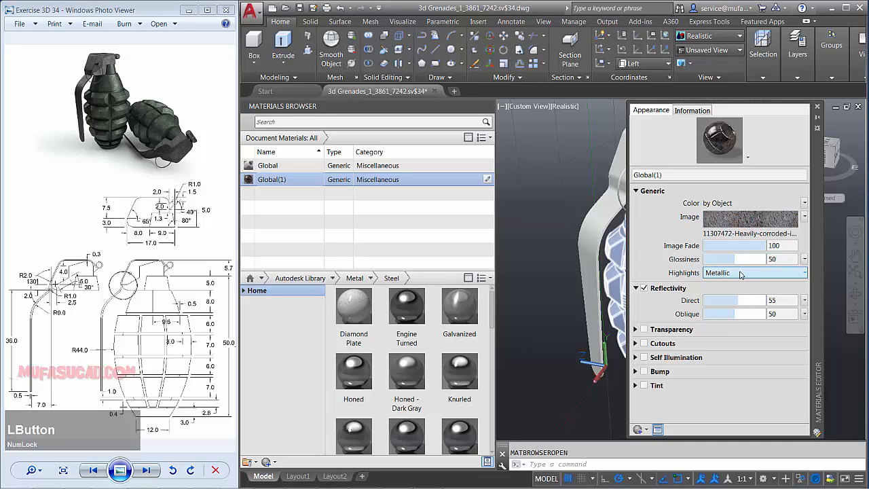
left_click_drag(737, 260, 740, 267)
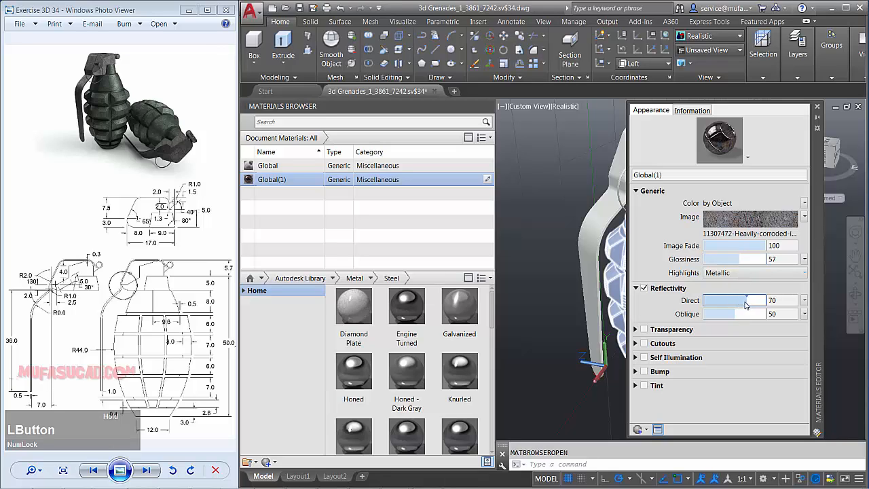
left_click_drag(745, 304, 745, 303)
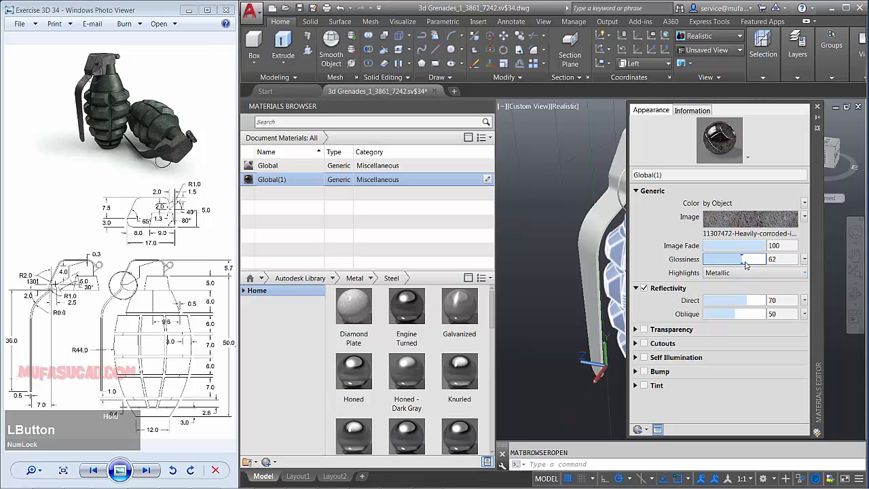
left_click_drag(745, 264, 745, 266)
- Enable the tint of Global(1) with the greyish-green colour RGB 164,184,157 and close the material editor
left_click(644, 384)
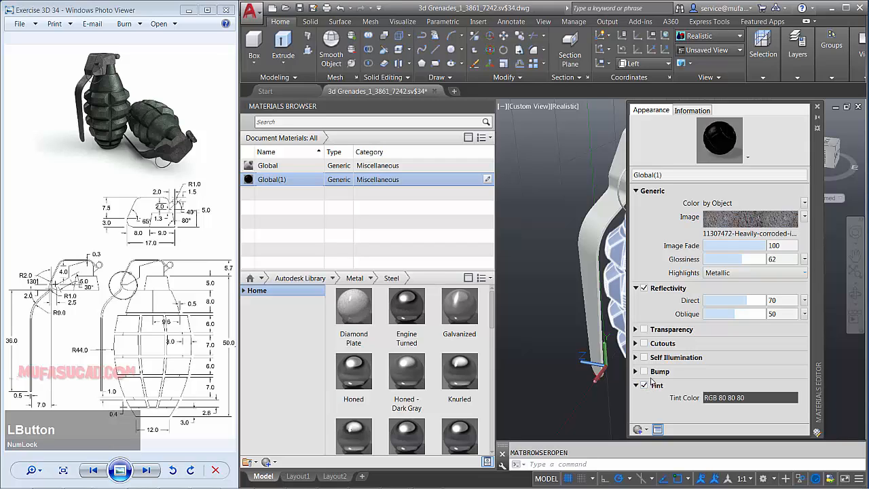
left_click(725, 401)
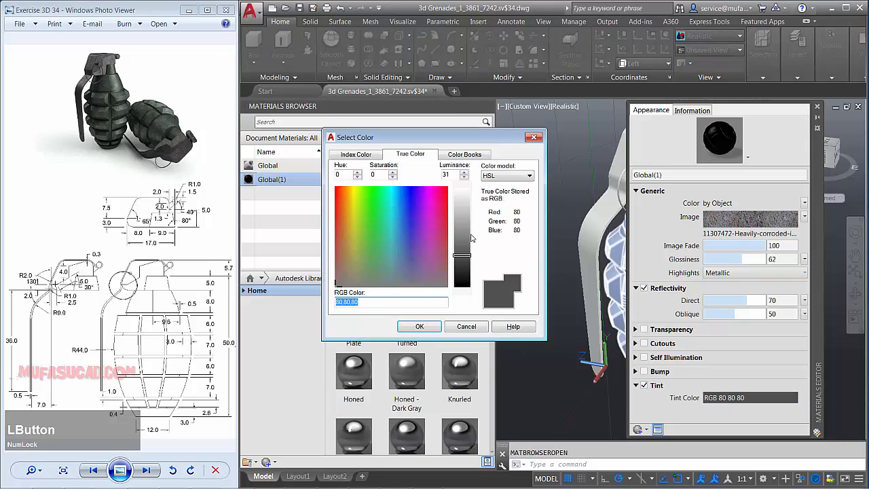
left_click(463, 233)
left_click(463, 236)
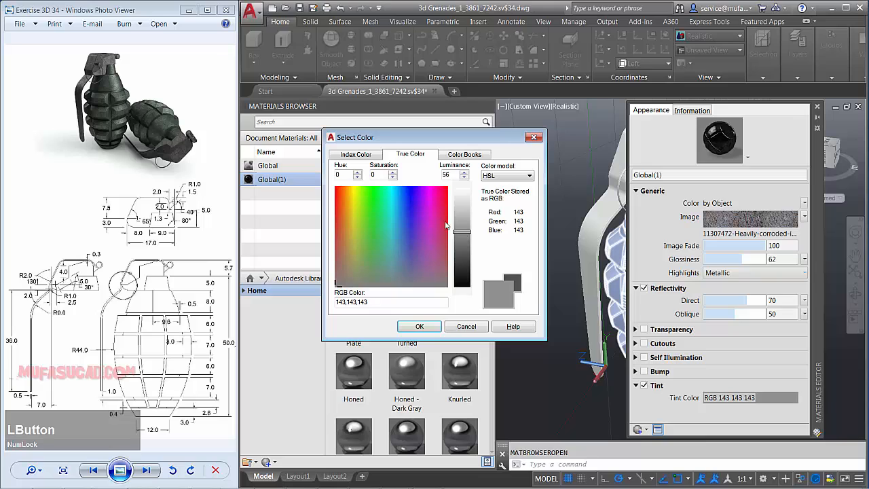
left_click(363, 192)
left_click_drag(364, 212, 368, 274)
left_click_drag(461, 241, 463, 222)
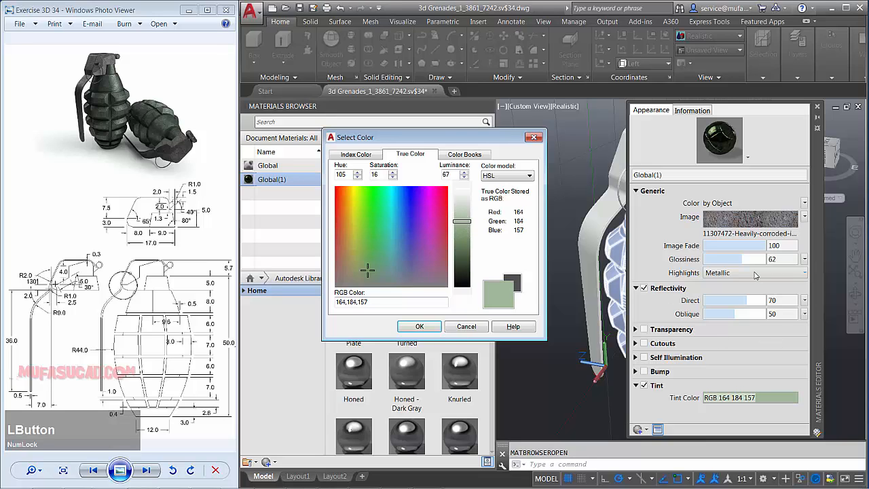
left_click(420, 327)
left_click(817, 108)
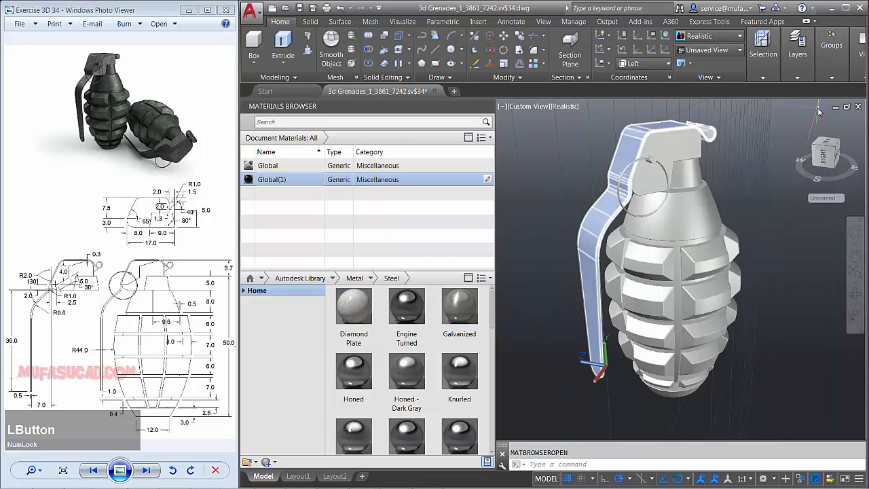
- Assign the Global(1) material to the grenade body
left_click(695, 278)
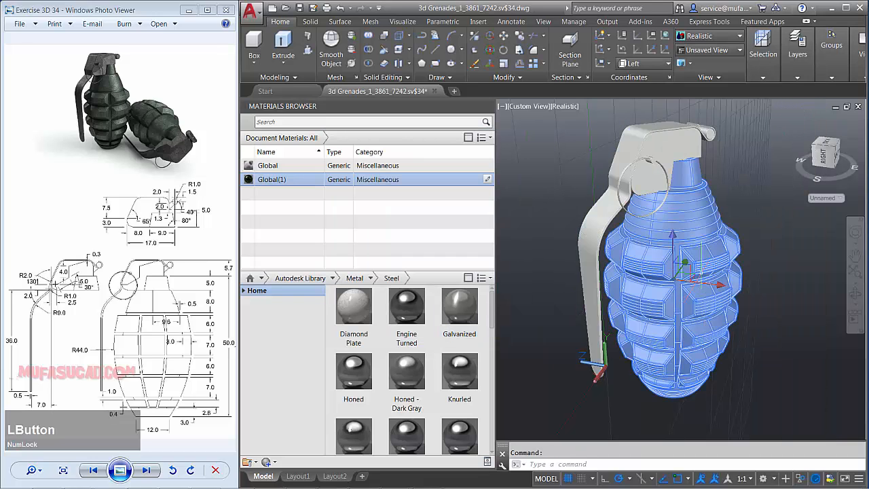
right_click(275, 180)
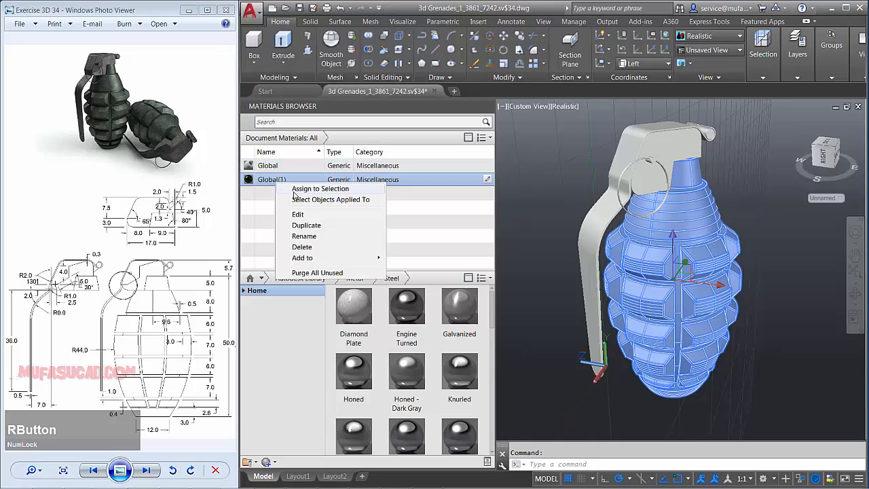
left_click(303, 194)
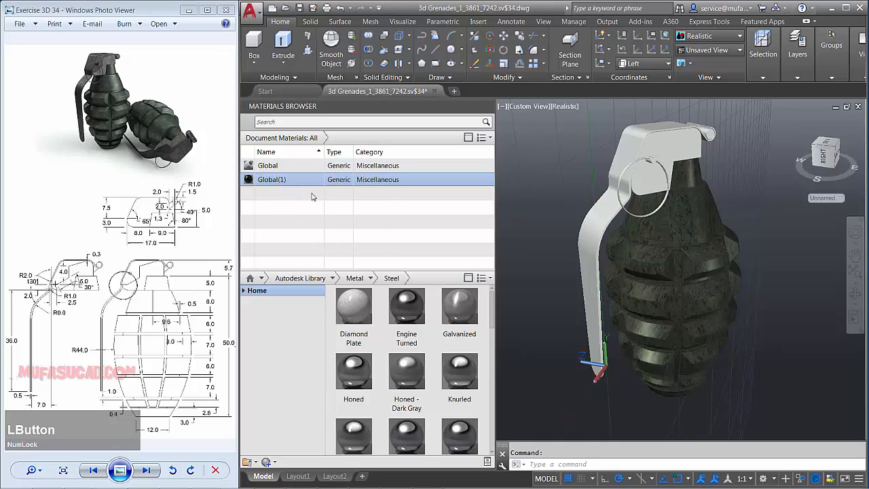
- Set the sample width of Global(1)'s corroded-iron image to 5 in and close the texture and material editors
double_click(266, 179)
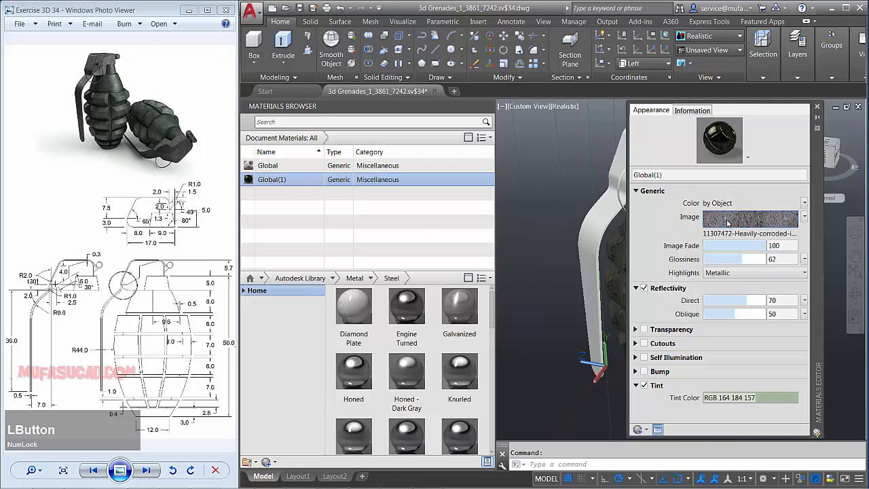
left_click(726, 223)
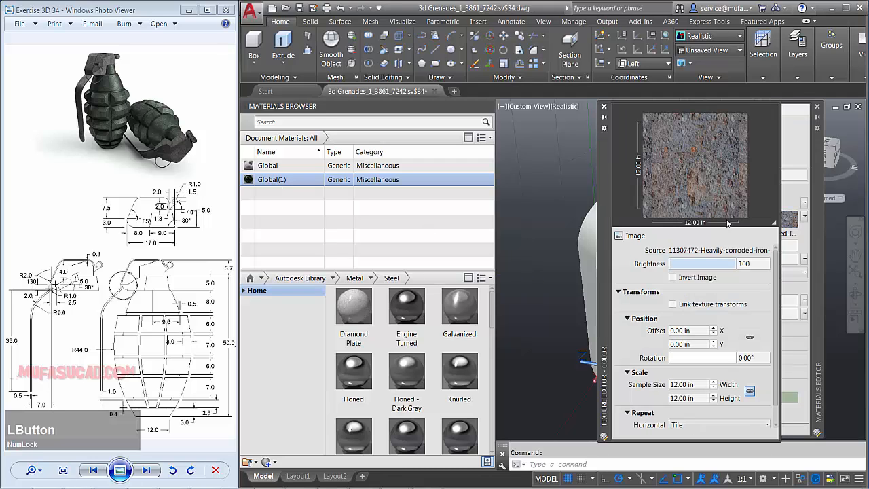
left_click(696, 383)
type("5")
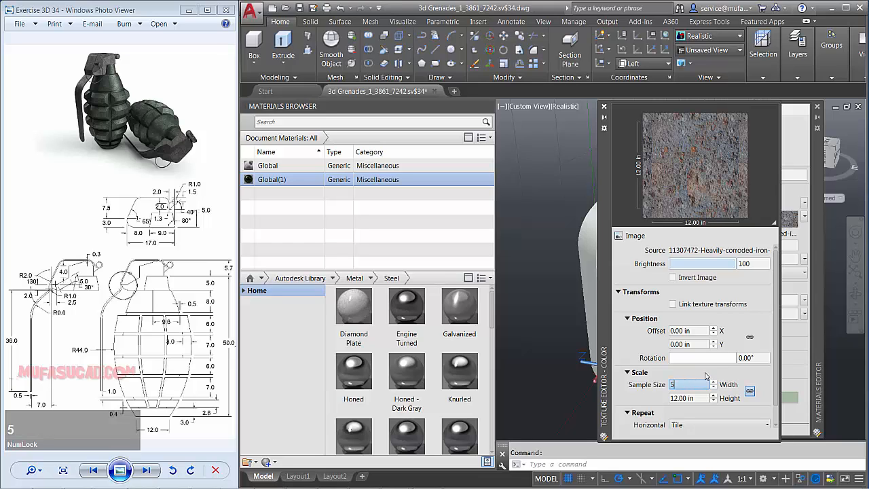
left_click(668, 250)
left_click(604, 108)
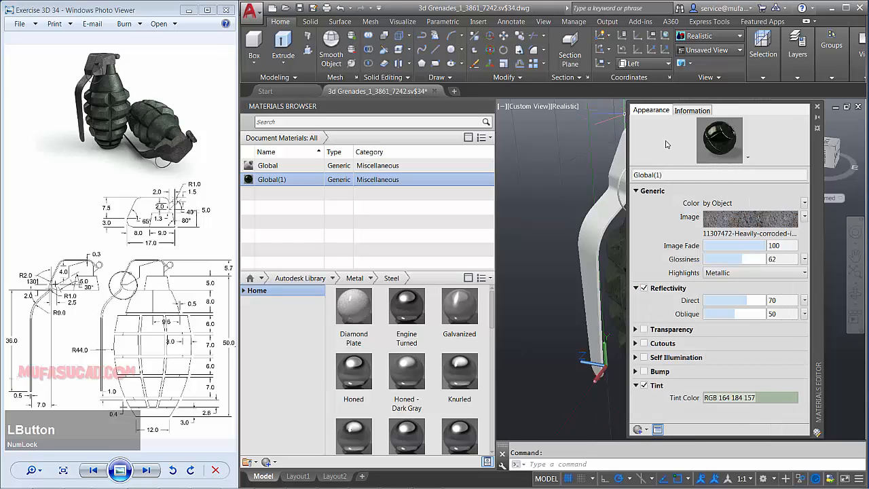
left_click(817, 106)
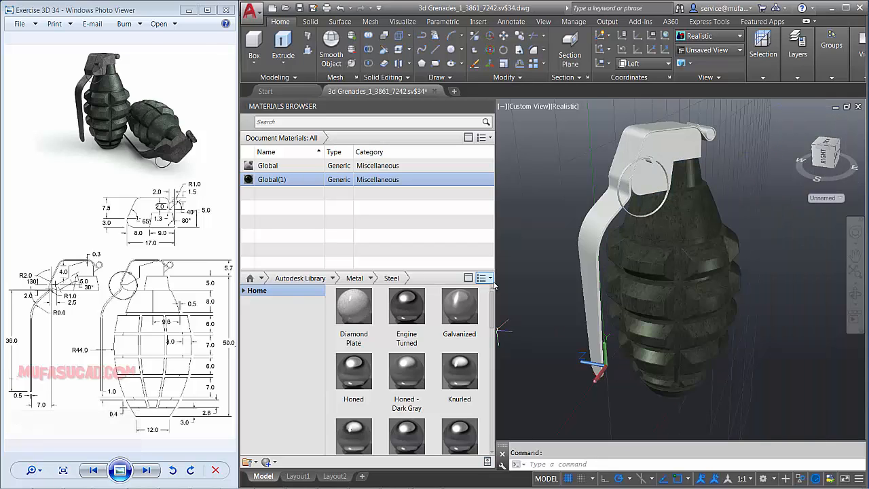
- Duplicate the Global(1) material in the document materials
right_click(272, 181)
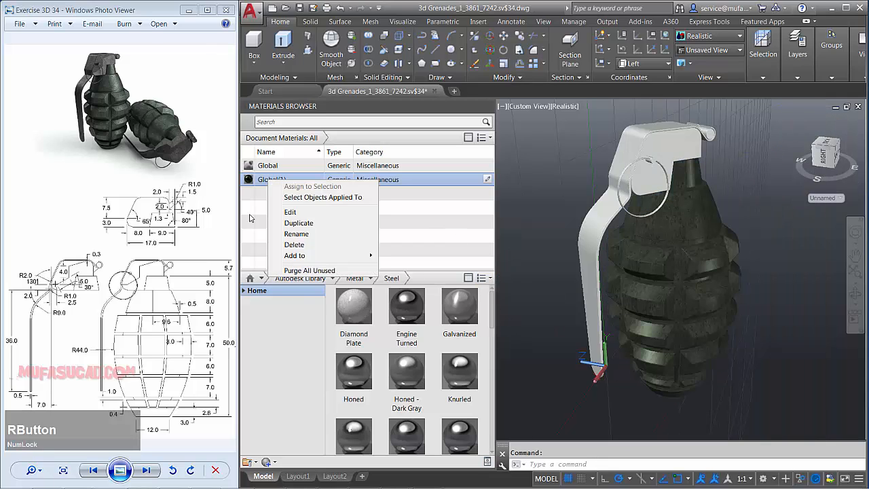
left_click(314, 227)
key("Return")
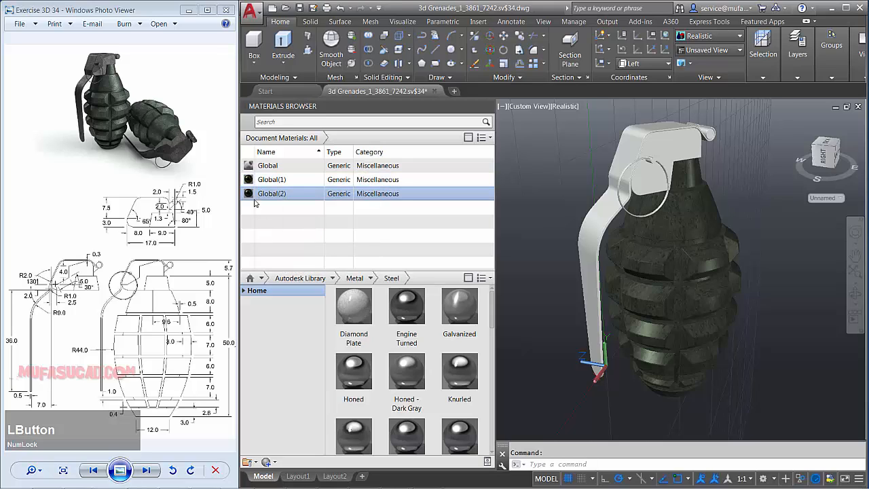
- Change the tint of Global(2) to a light neutral grey, RGB 230,230,230, and close the material editor
double_click(249, 195)
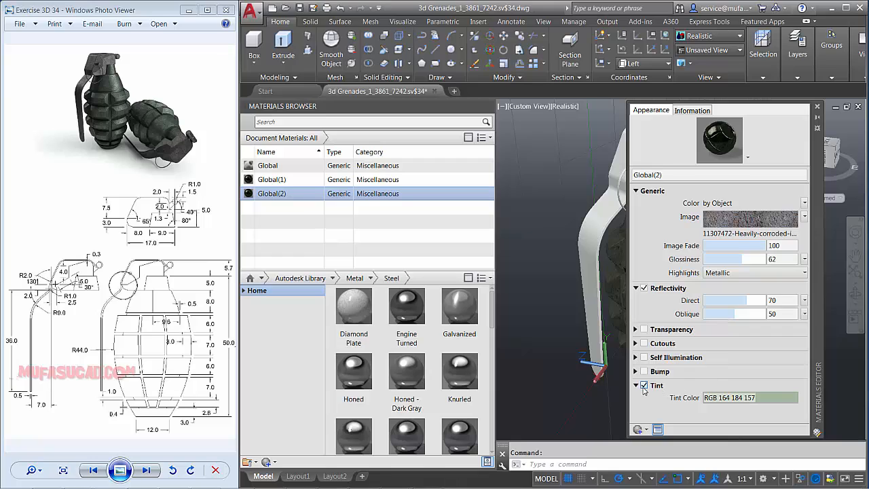
left_click(723, 399)
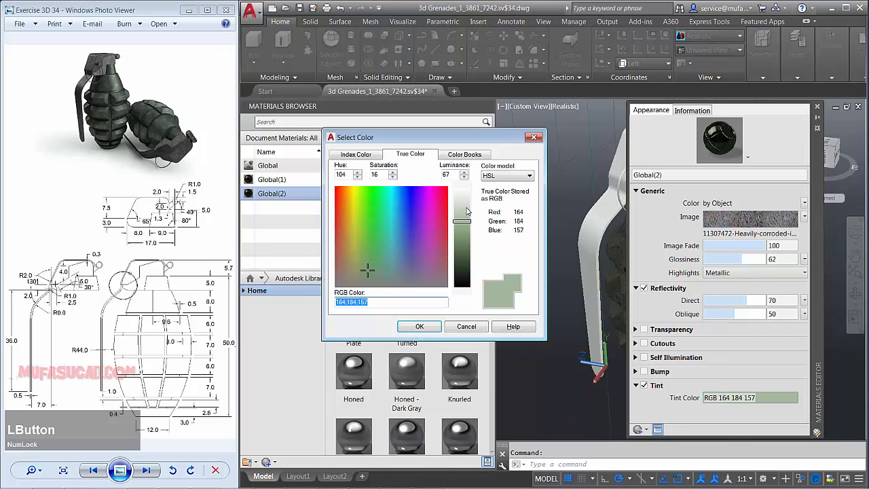
left_click_drag(351, 286, 334, 286)
left_click(463, 201)
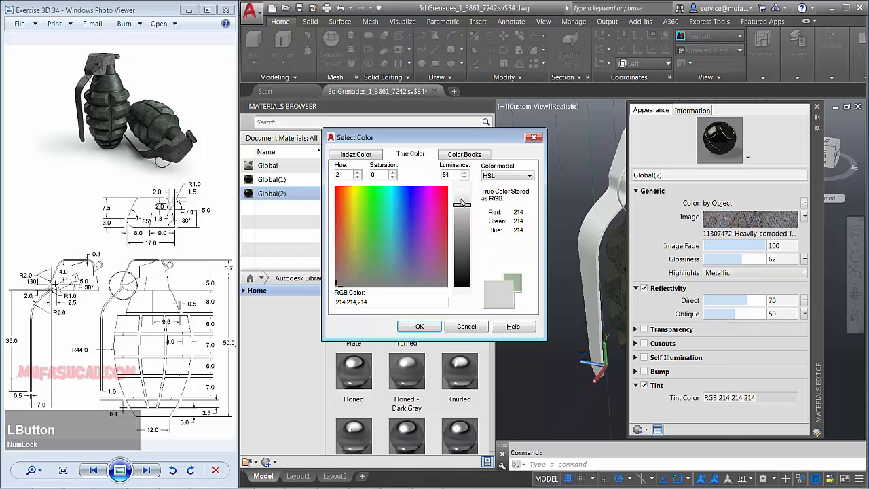
left_click(422, 326)
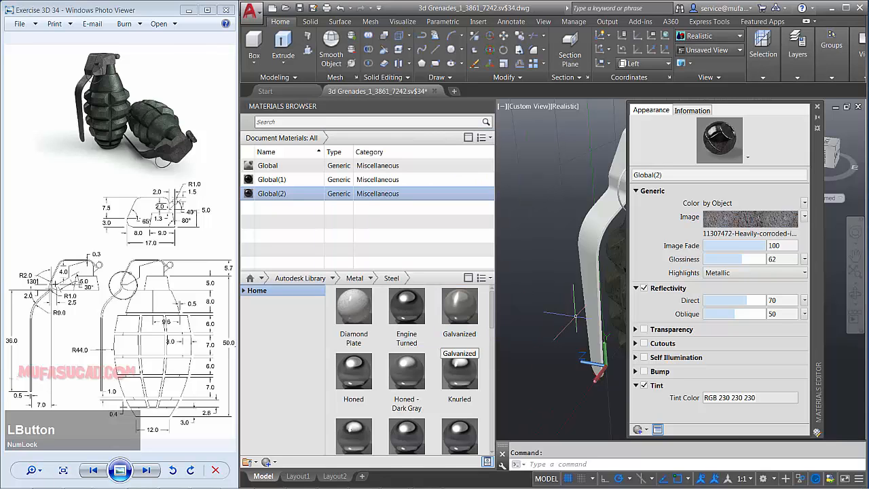
left_click(817, 107)
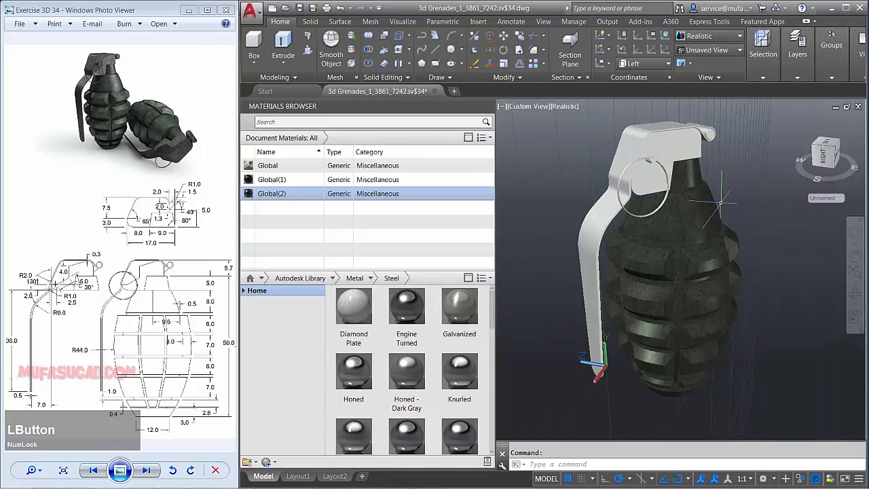
- Assign the Global(2) material to the grenade's head, lever, pin and pull ring
left_click(664, 136)
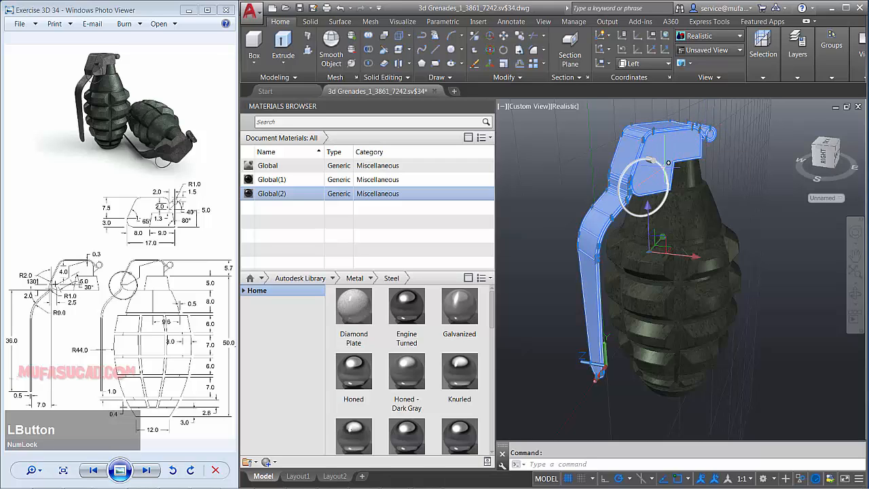
right_click(271, 197)
left_click(302, 200)
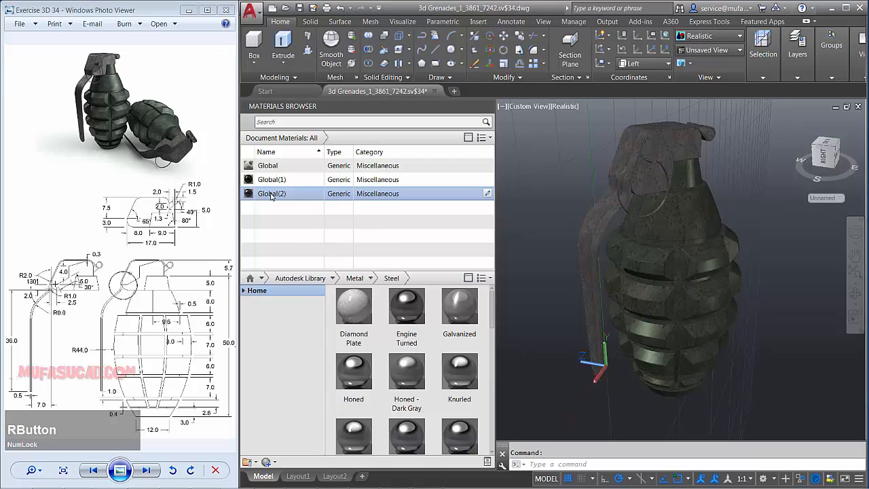
- Duplicate the Global(2) material and give the copy a near-white tint of RGB 250,250,250
right_click(271, 196)
left_click(314, 237)
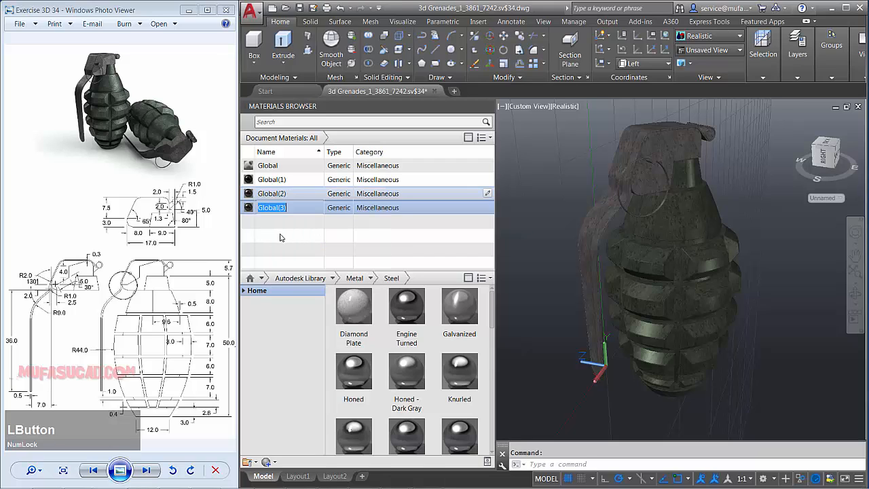
double_click(249, 211)
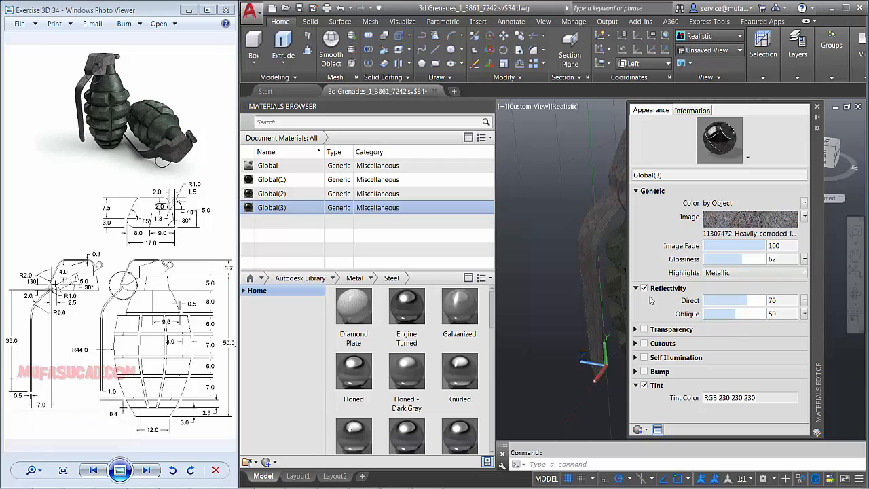
left_click(726, 398)
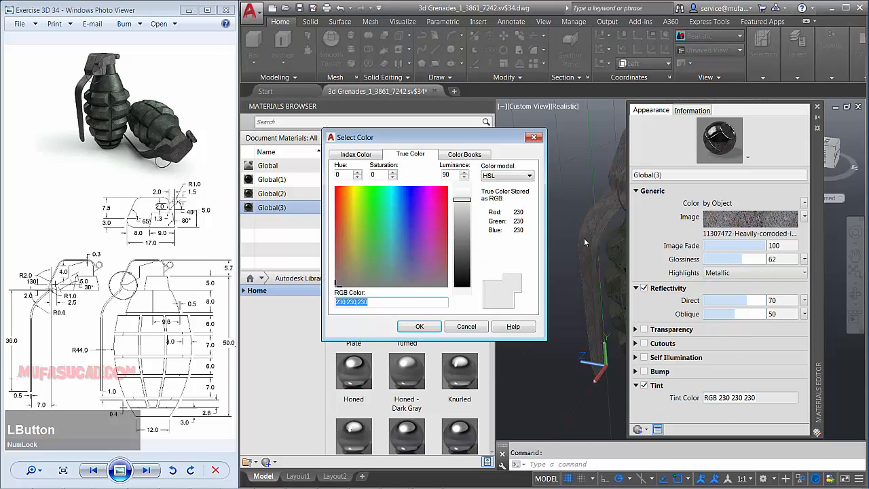
left_click_drag(462, 199, 462, 192)
left_click(419, 326)
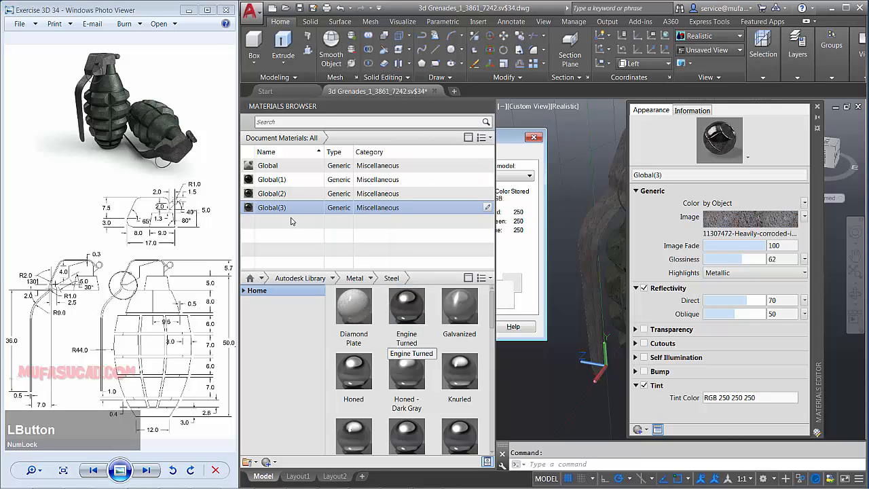
- Darken the tint of Global(2) to a mid grey of about RGB 184,184,184 and close the material editor
left_click(248, 195)
left_click(754, 399)
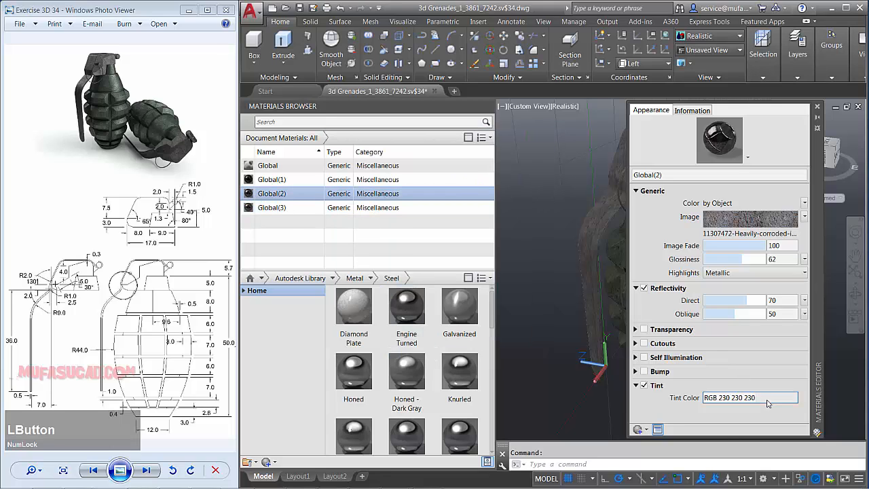
left_click_drag(456, 215, 462, 220)
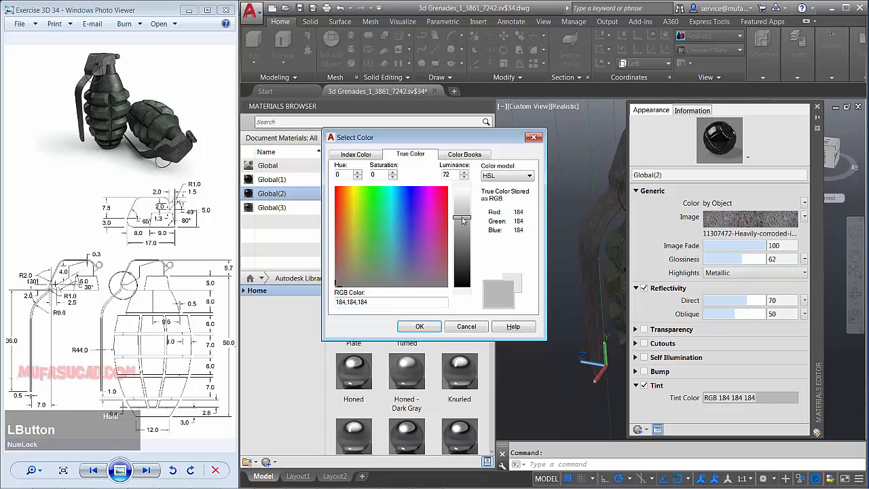
left_click(430, 326)
left_click(817, 106)
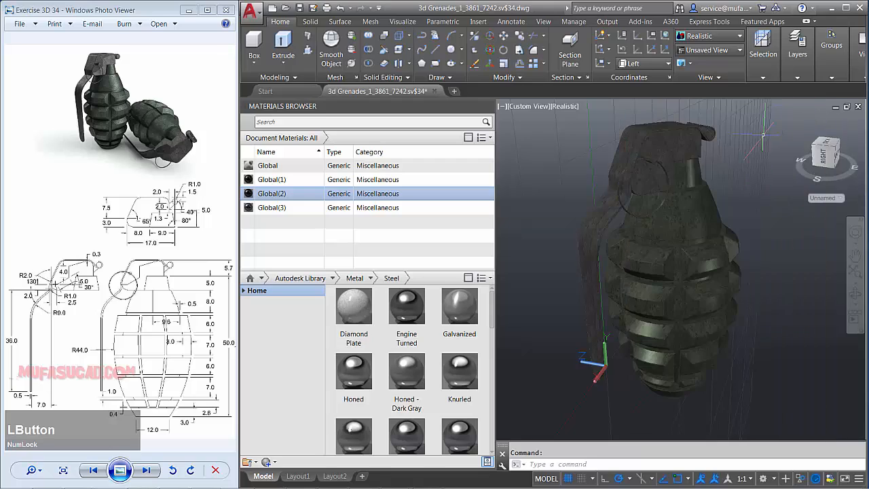
- Assign the Global(3) material to the flat-sided head block under the grenade's lever
left_click(675, 146)
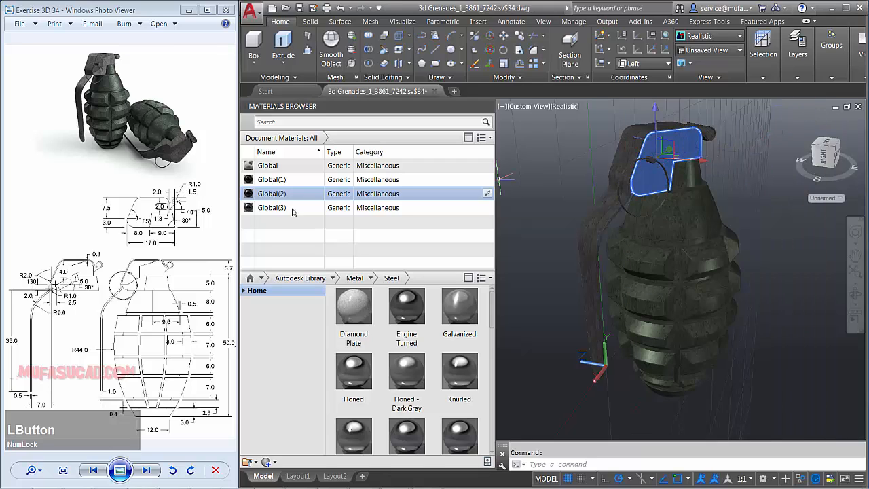
right_click(260, 214)
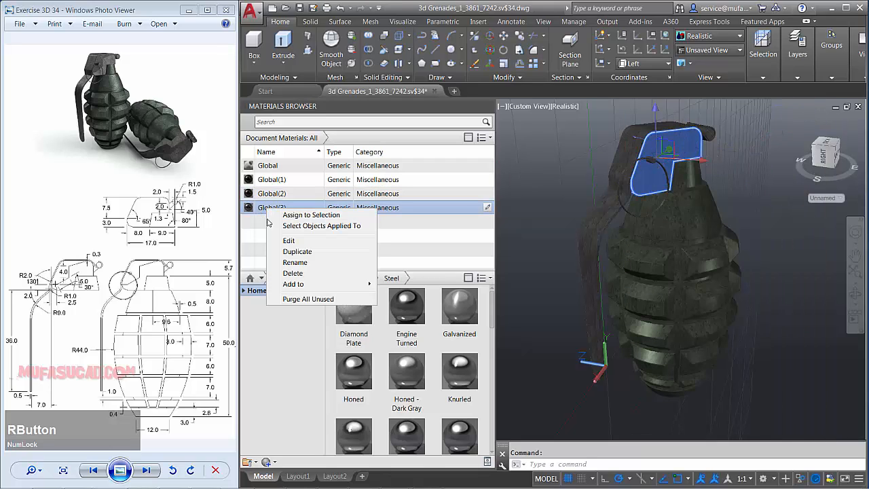
left_click(314, 215)
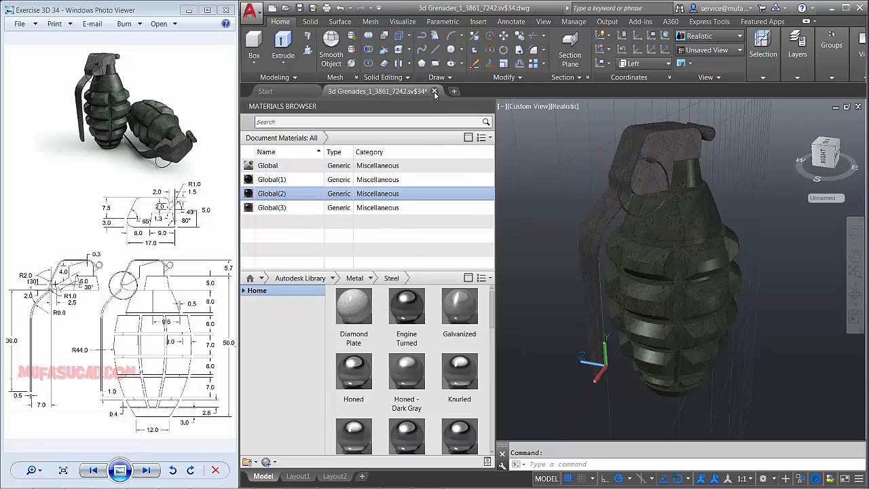
- Close the Materials Browser and show the model in 2D Wireframe from the Left view
left_click(488, 106)
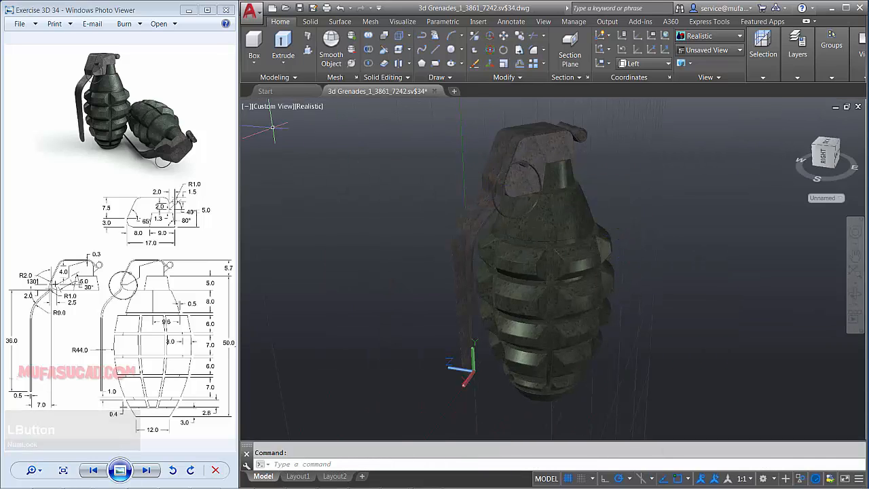
left_click(311, 106)
left_click(331, 131)
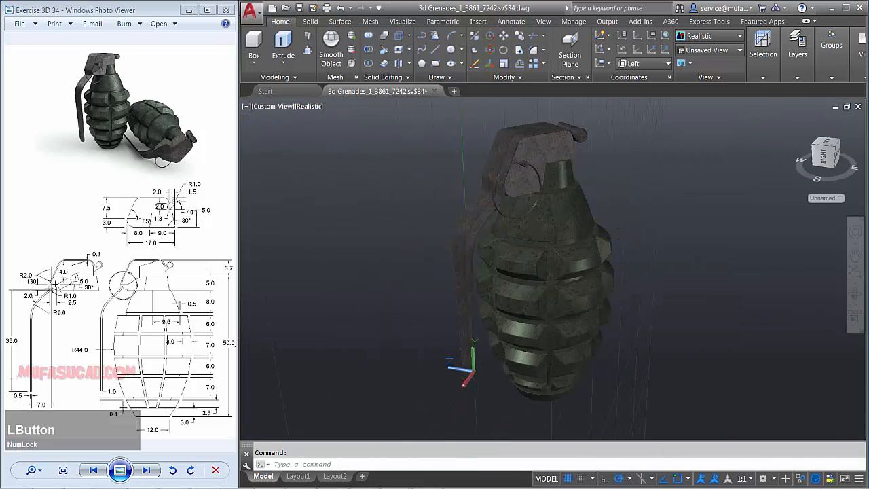
left_click(272, 107)
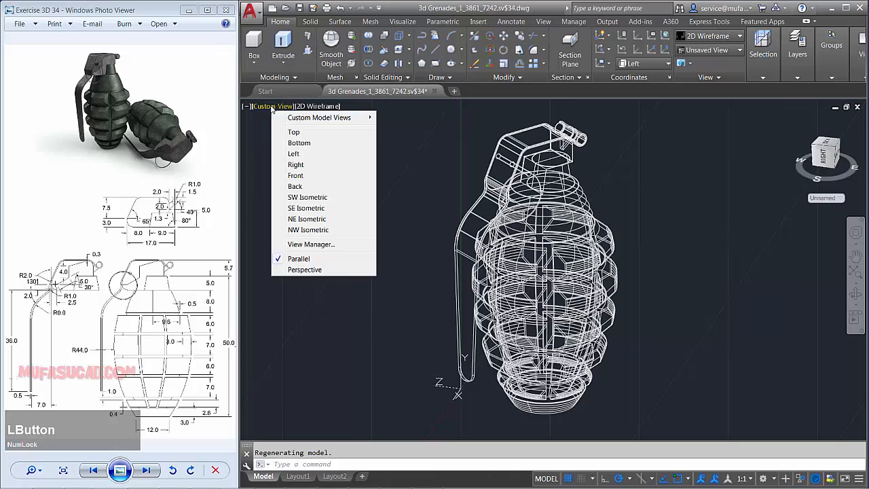
left_click(292, 153)
scroll(624, 242, "down", 3)
middle_click_drag(627, 266, 550, 291)
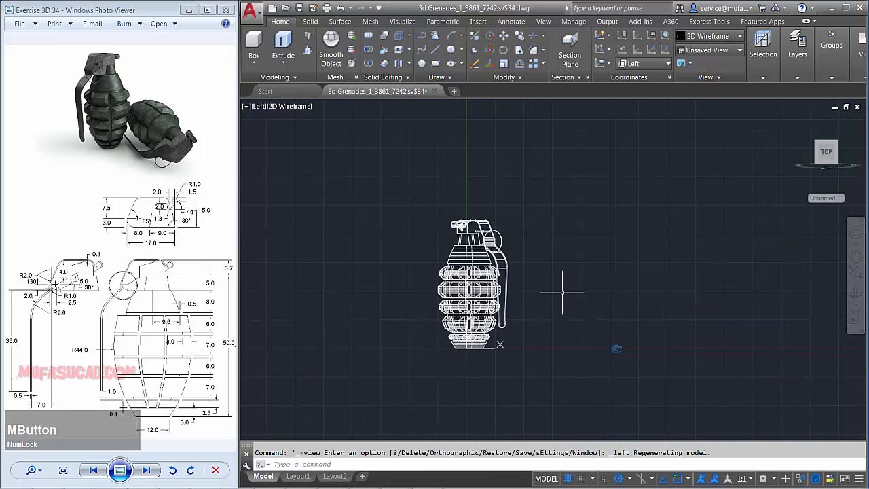
- Rotate a copy of the whole grenade onto its side about a base point beside the upright one
type("RO")
key("space")
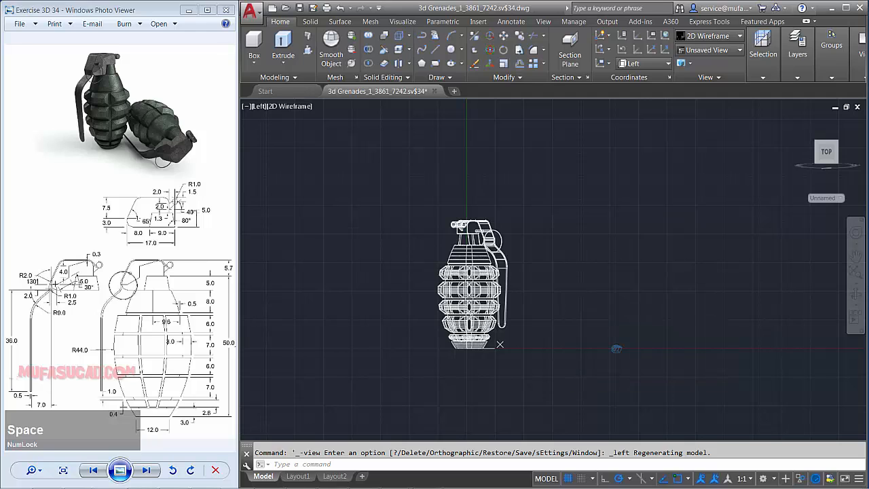
left_click(536, 195)
left_click(407, 317)
key("space")
left_click(550, 305)
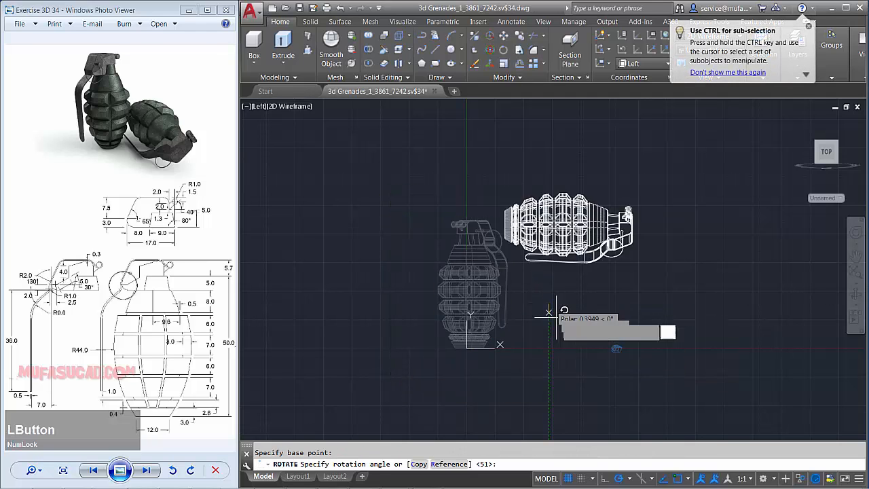
type("c")
key("space")
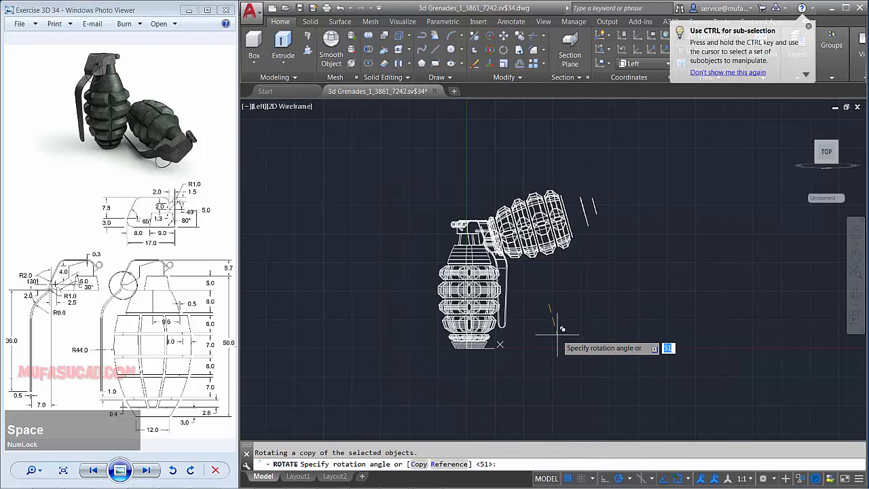
left_click(551, 379)
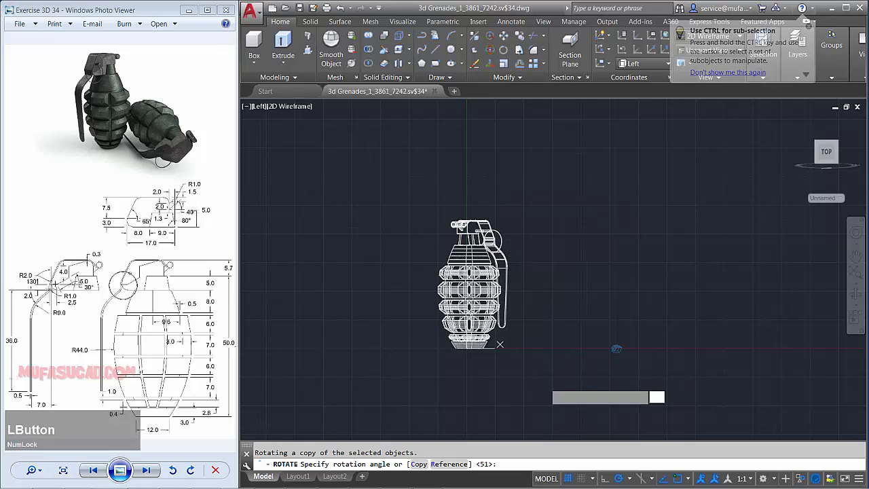
- In the Top view, move the lying grenade along negative X, clear of the upright one
left_click(259, 107)
left_click(288, 131)
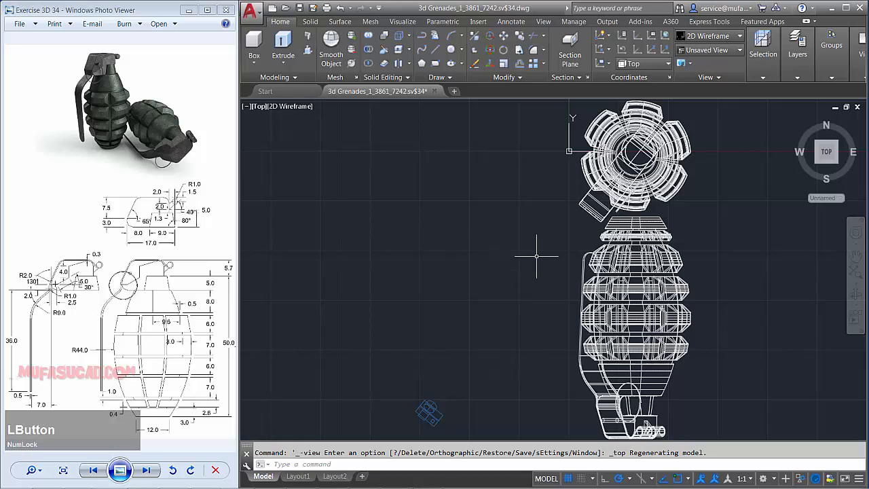
middle_click_drag(529, 259, 462, 258)
type("m")
key("space")
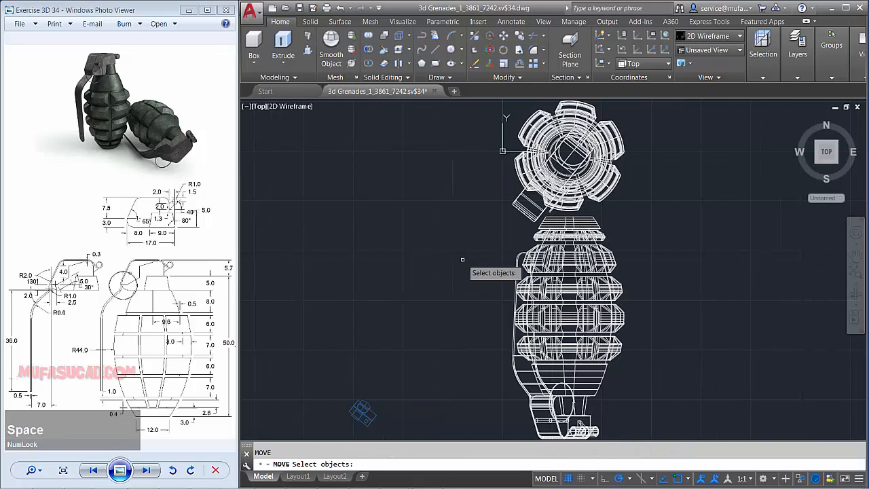
scroll(452, 269, "down", 2)
left_click(575, 420)
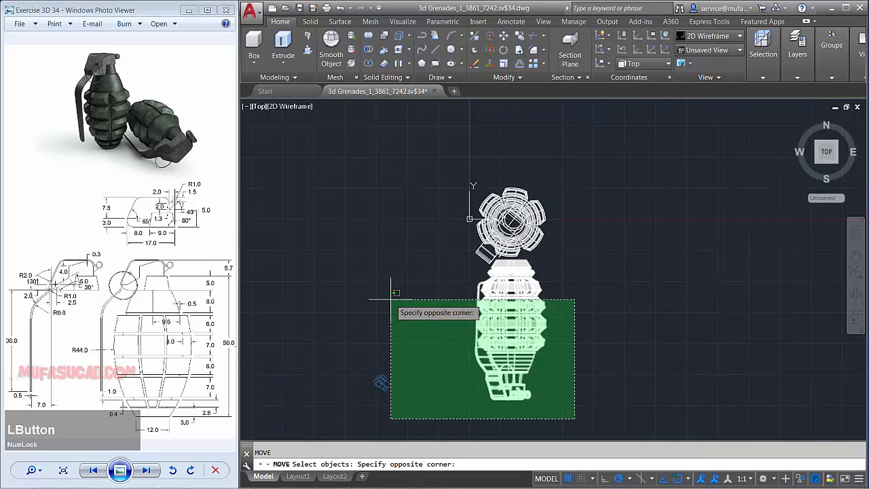
left_click(380, 252)
key("space")
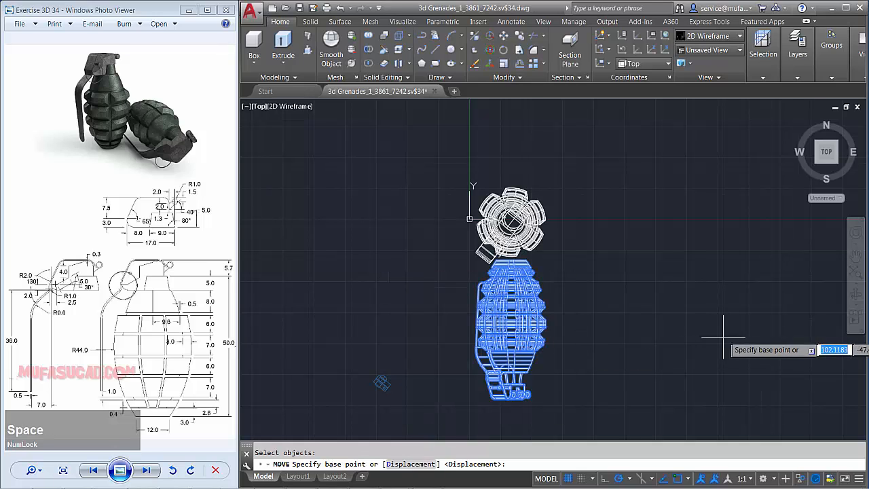
left_click(728, 335)
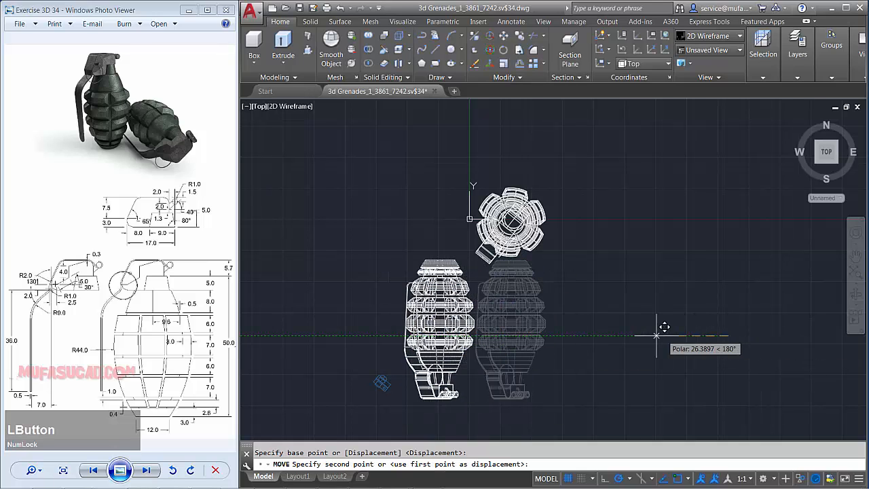
left_click(616, 335)
- In the Front view, move the lying grenade straight down to about the base level of the upright one
left_click(257, 106)
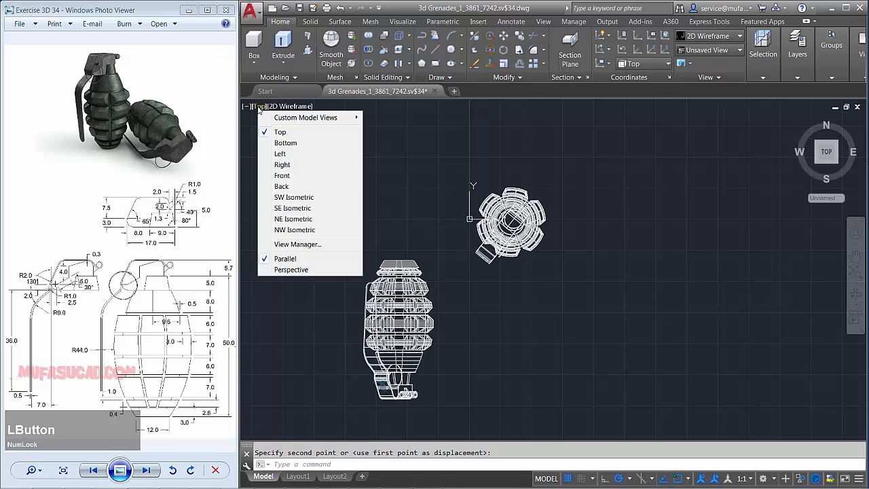
left_click(281, 175)
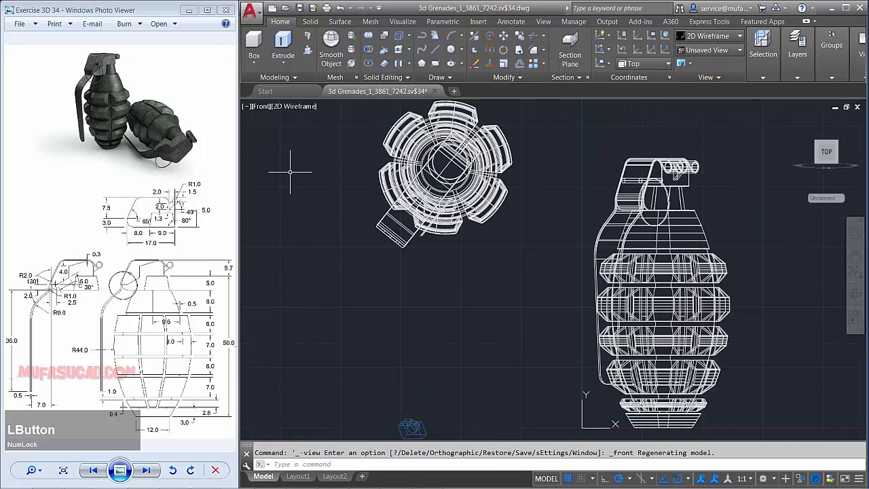
type("m")
key("space")
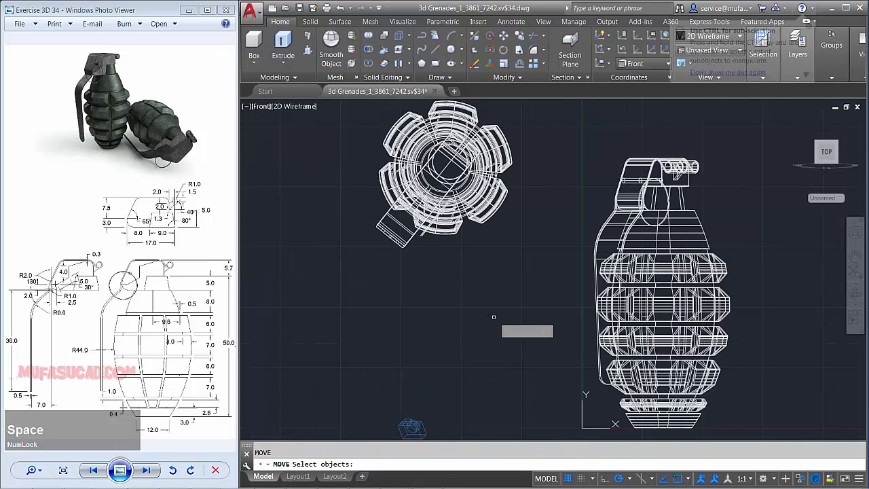
left_click(508, 321)
left_click(358, 141)
key("space")
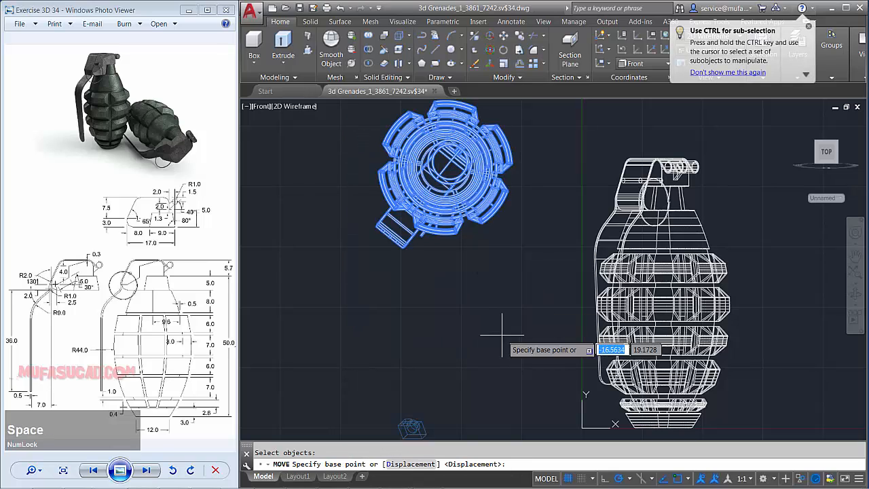
middle_click_drag(502, 337, 491, 283)
left_click(322, 185)
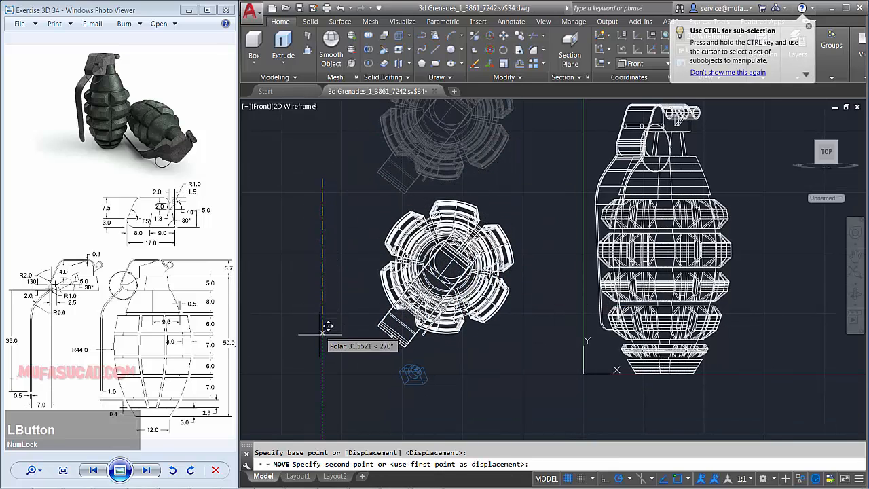
left_click(322, 371)
- Rotate the lying grenade about its body centre in the Front view so two rib segments face the ground
type("RO")
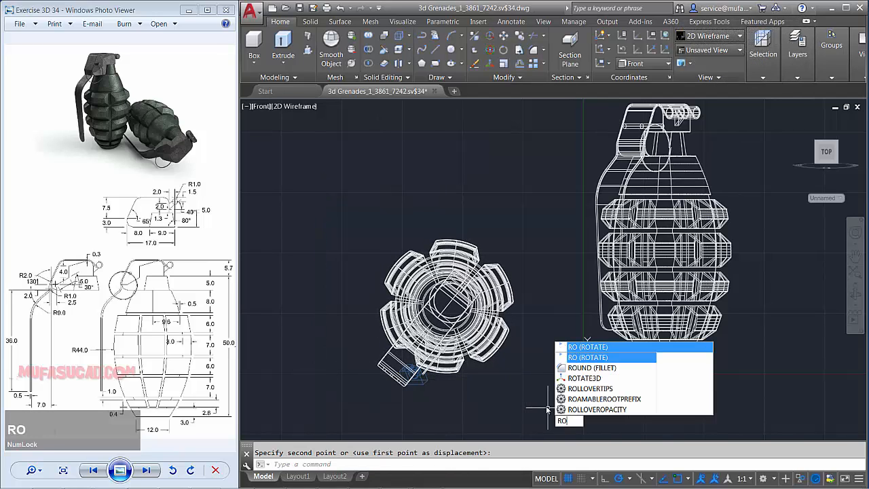
key("space")
left_click(513, 399)
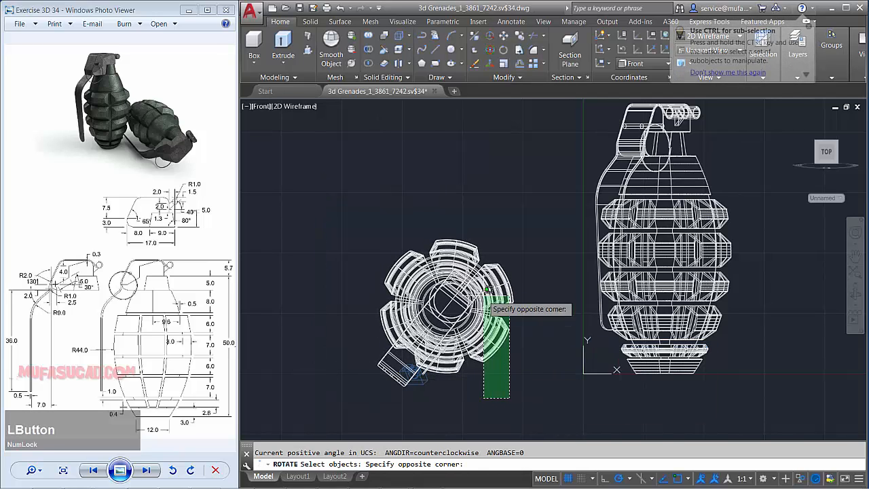
left_click(430, 247)
left_click(514, 213)
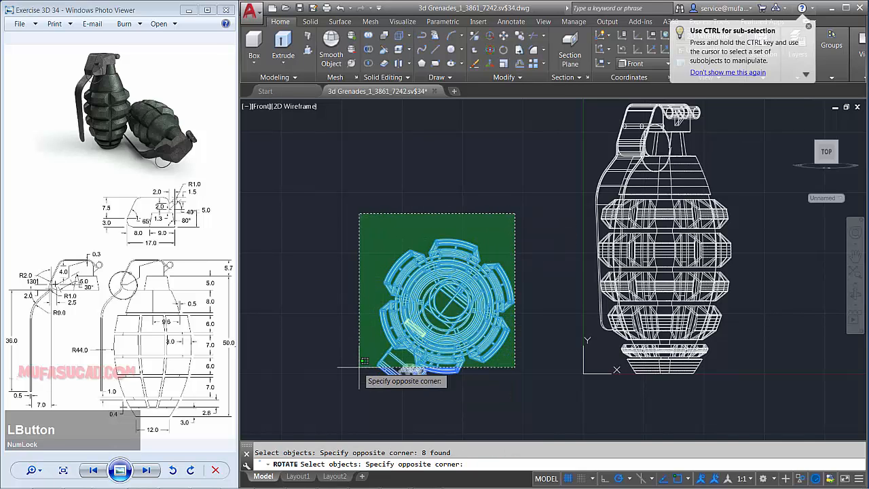
left_click(352, 341)
key("space")
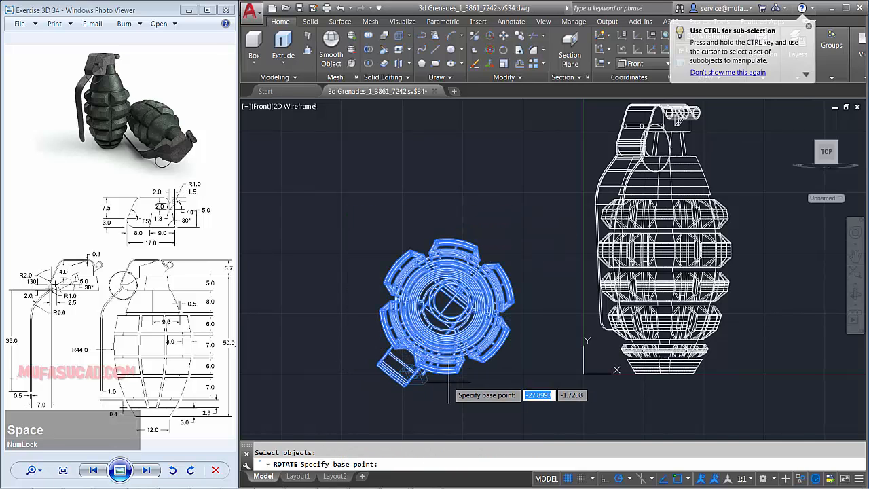
scroll(424, 340, "up", 4)
left_click(484, 232)
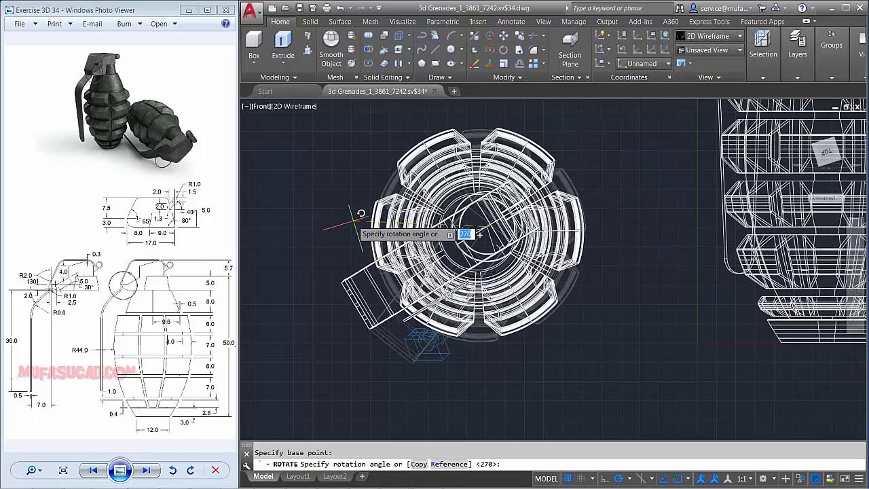
left_click(354, 232)
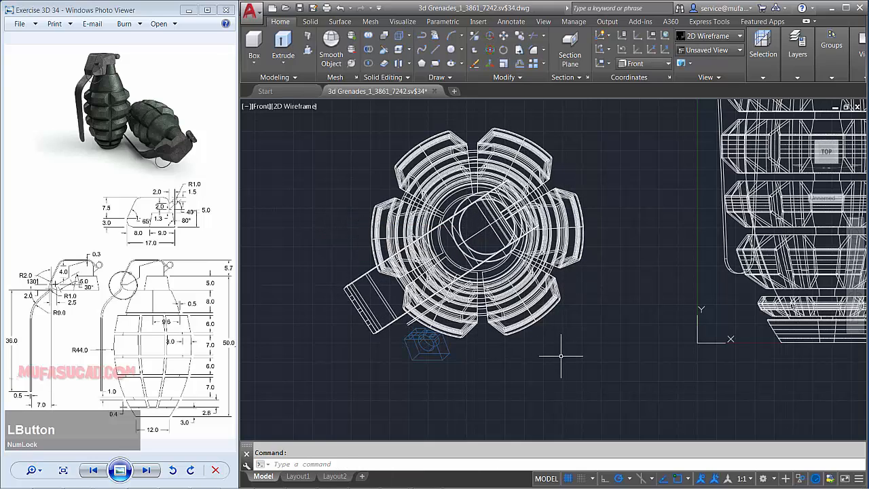
- Move the lying grenade slightly down so its lowest ribs rest level with the upright grenade's base
type("m")
key("space")
left_click(595, 134)
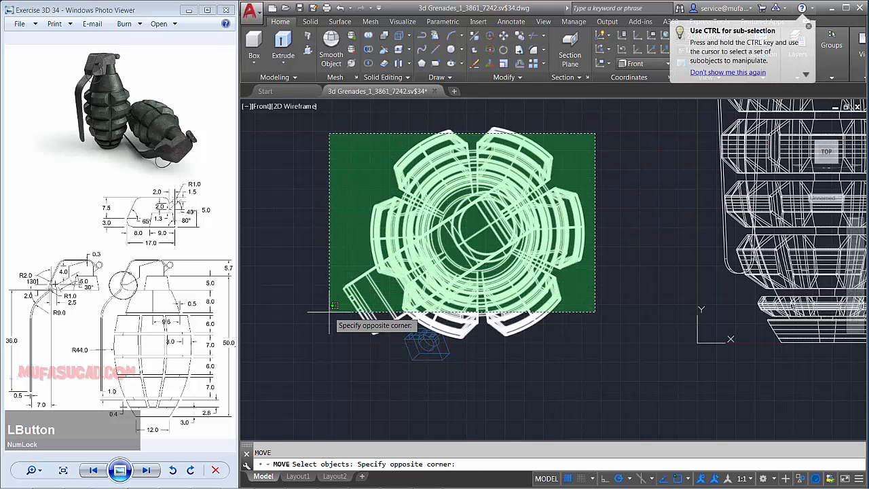
left_click(326, 318)
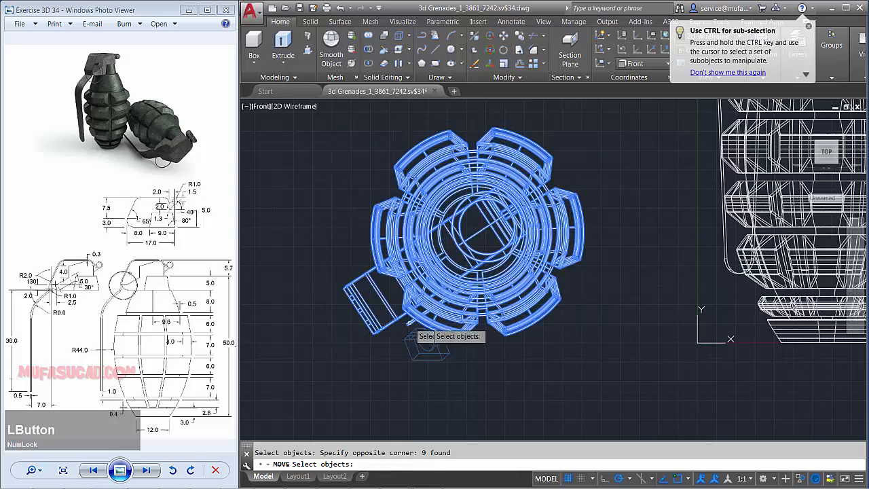
key("space")
scroll(570, 352, "up", 3)
left_click(626, 251)
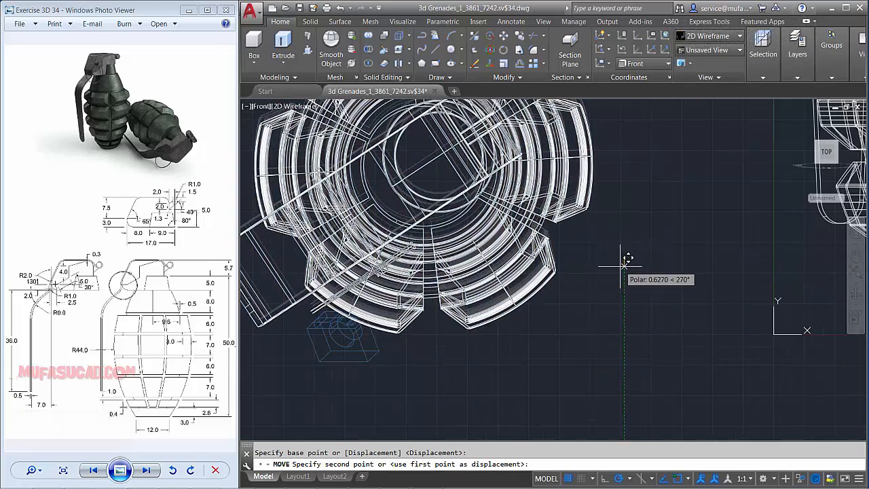
left_click(619, 272)
scroll(615, 282, "down", 3)
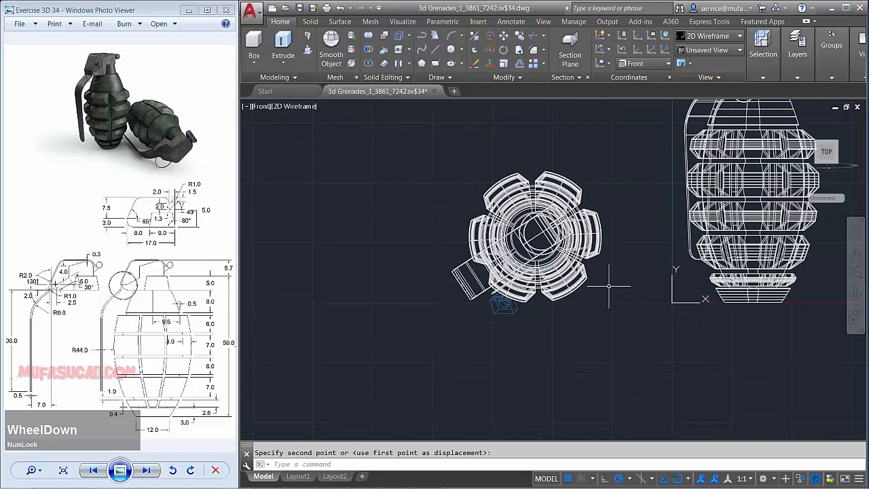
middle_click_drag(616, 287, 624, 258)
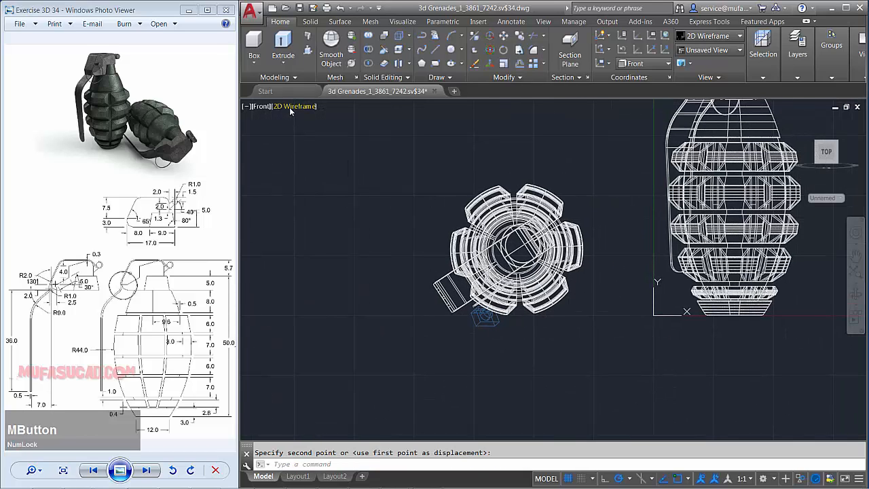
- In the Top view, move the lying grenade with its lever, pin and ring to the upright grenade's positive X side
left_click(265, 106)
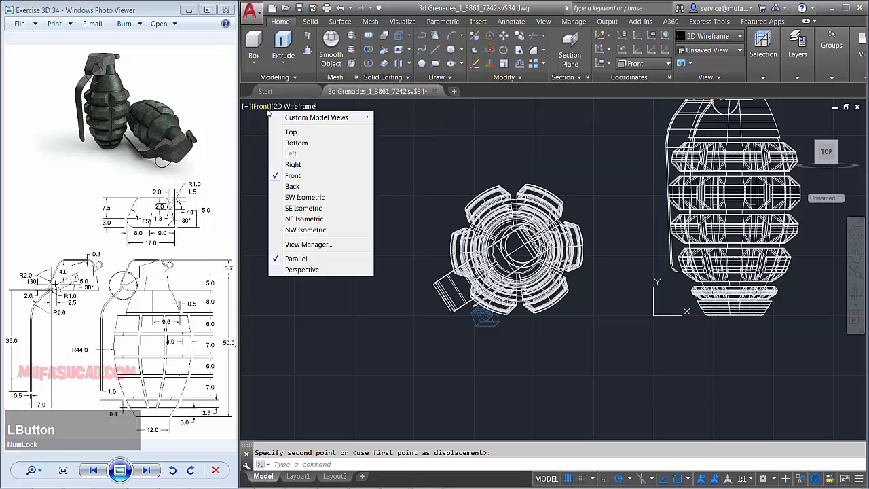
left_click(296, 137)
scroll(520, 306, "down", 2)
middle_click_drag(520, 306, 514, 305)
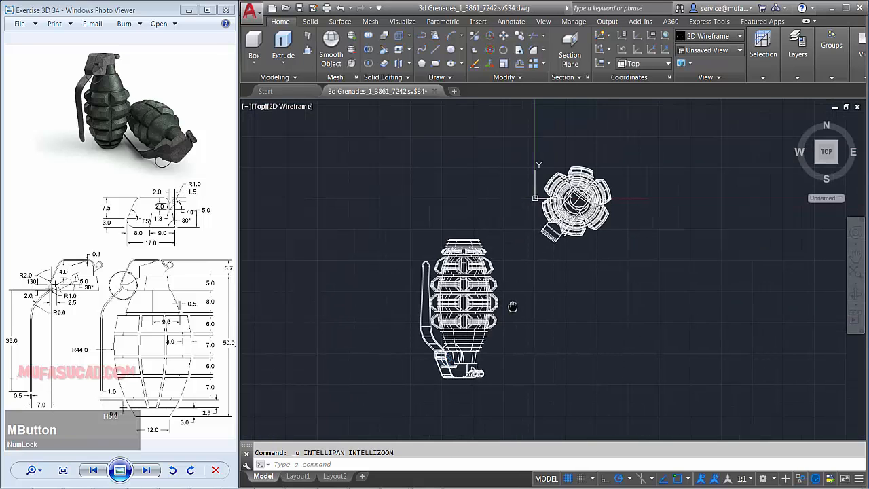
type("m")
key("space")
left_click(524, 330)
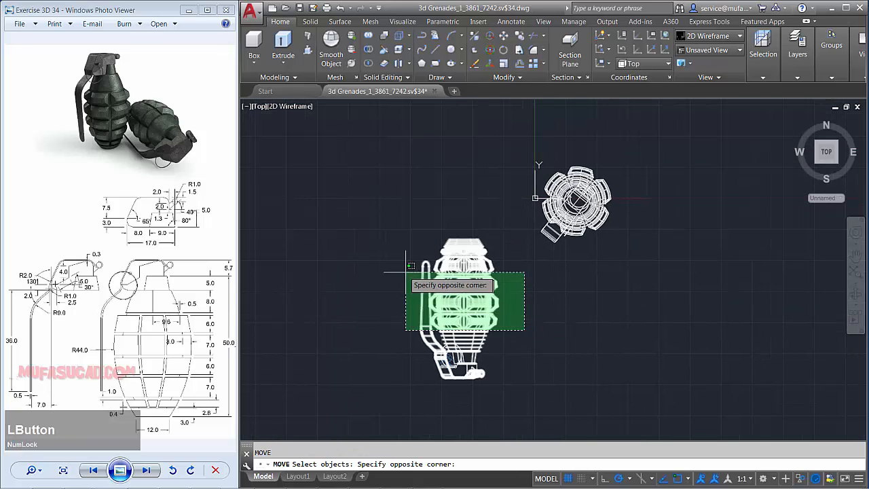
left_click(397, 220)
scroll(468, 408, "up", 3)
left_click(510, 363)
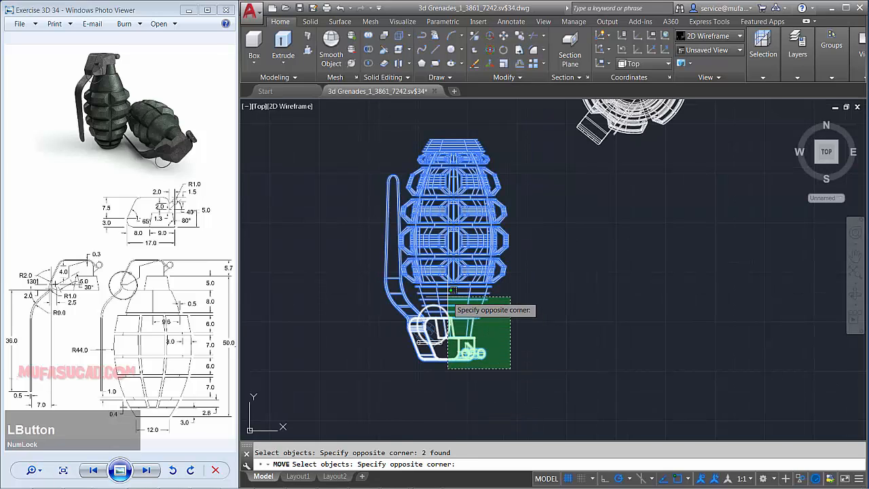
left_click(448, 310)
left_click(441, 345)
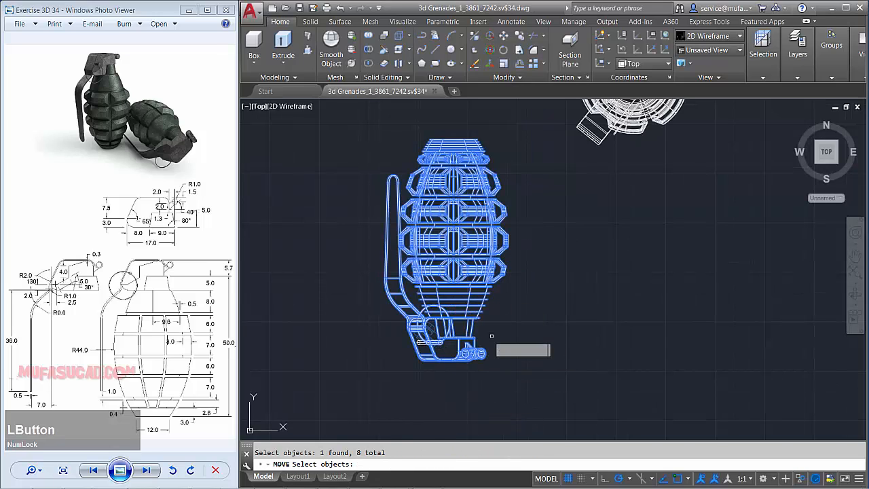
left_click(422, 343)
middle_click_drag(508, 344, 446, 349)
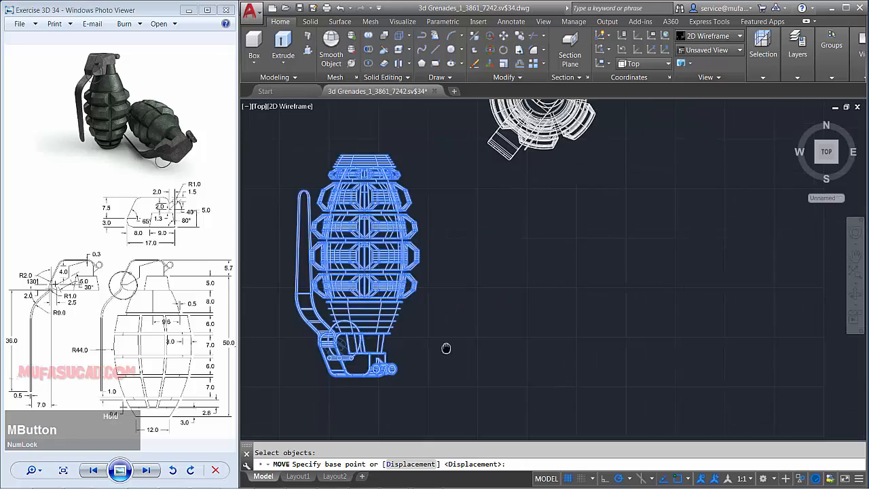
scroll(471, 349, "down", 3)
left_click(479, 362)
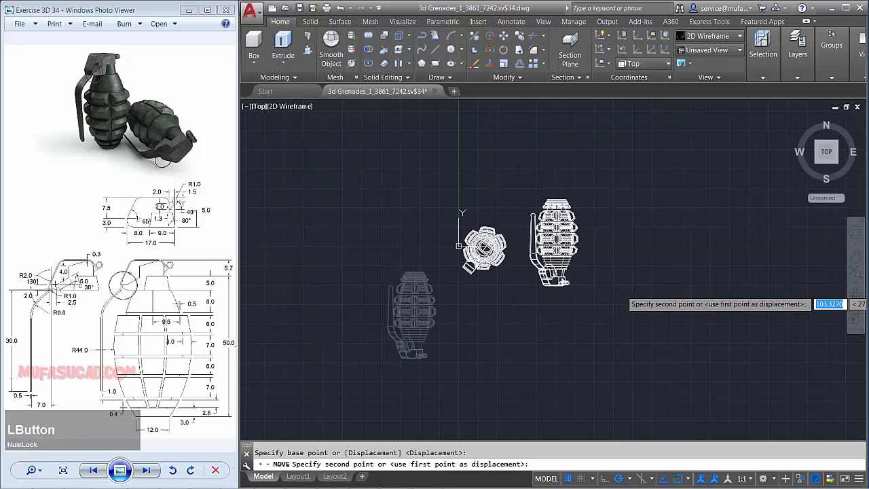
left_click(614, 285)
- Rotate the lying grenade about its middle in the Top view so its head slants away from the upright one
middle_click_drag(604, 286, 553, 335)
type("ro")
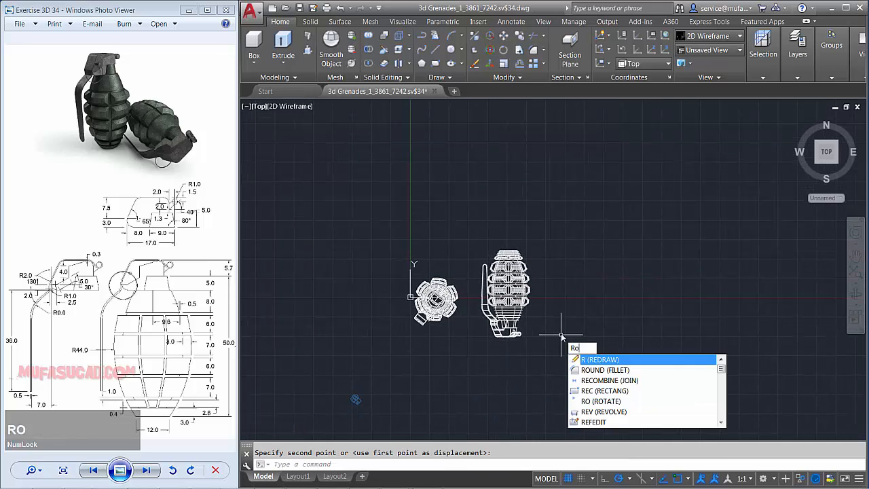
key("space")
left_click(582, 241)
left_click(467, 345)
key("space")
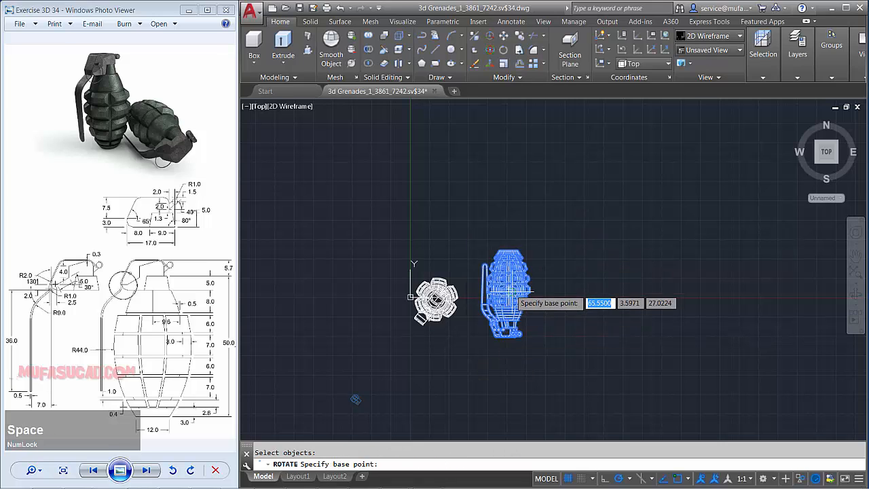
left_click(505, 288)
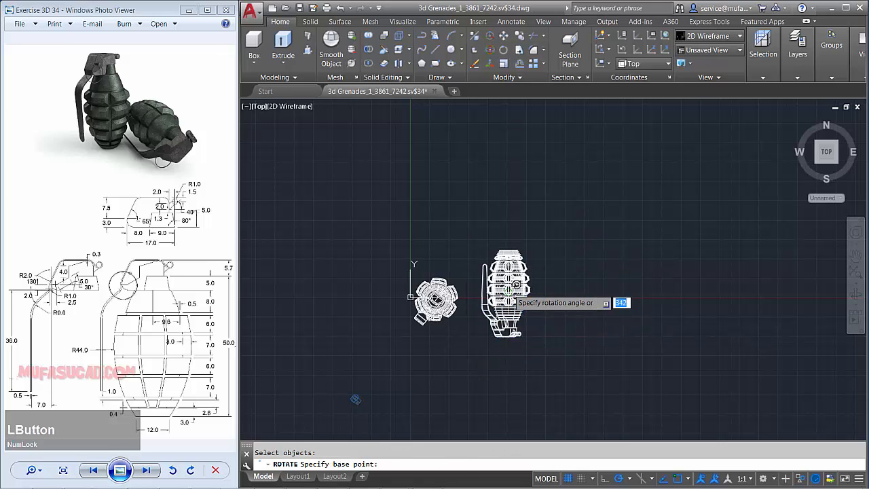
left_click(585, 241)
- Move the slanted lying grenade close against the upright grenade
type("m")
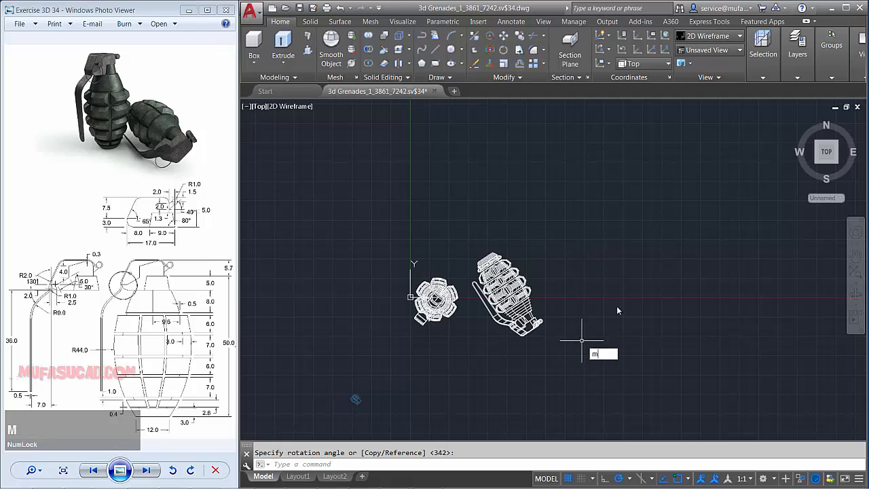
key("space")
left_click(616, 205)
left_click(471, 378)
key("space")
left_click(608, 383)
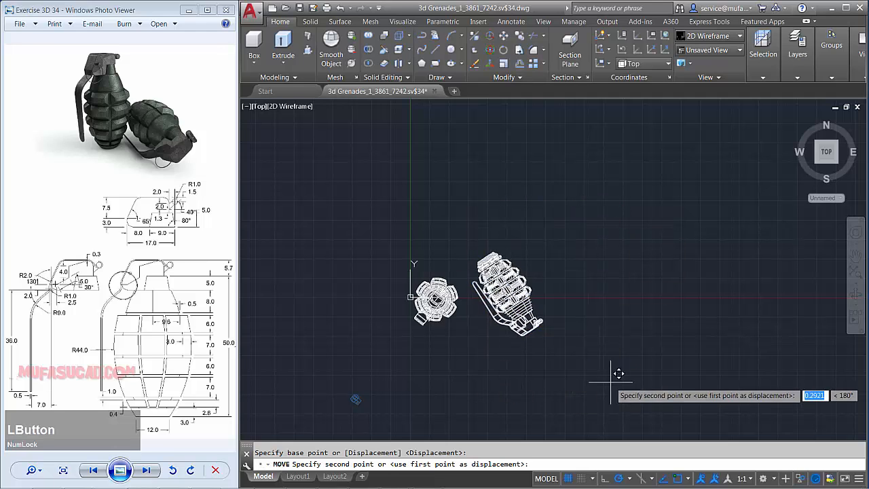
left_click(576, 368)
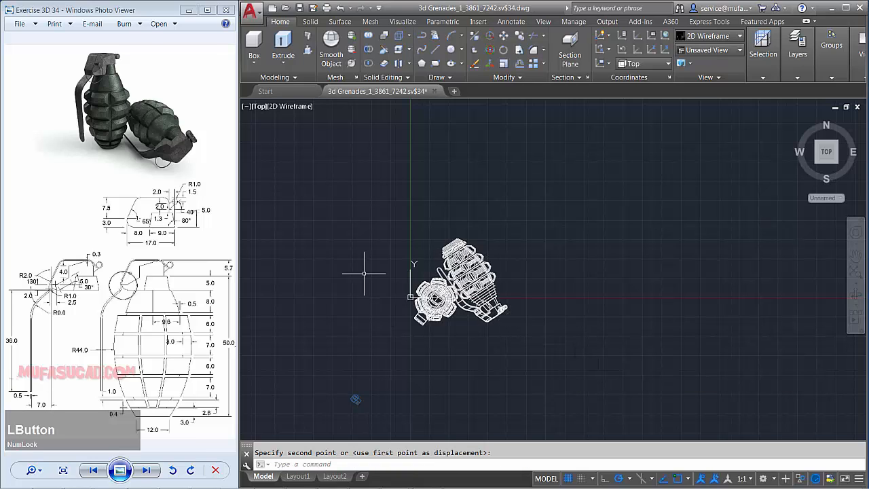
- Restore the Camera1 view in the Realistic visual style and frame both grenades from the front
left_click(259, 107)
mouse_move(312, 120)
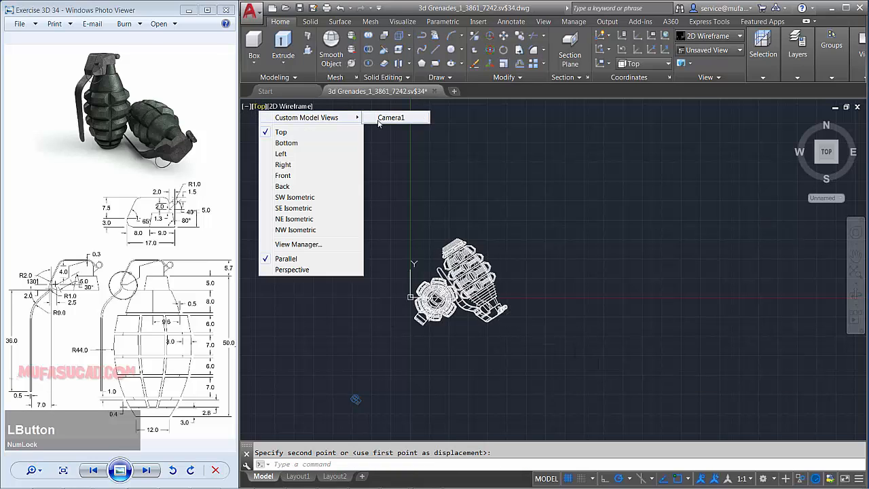
left_click(387, 118)
left_click(308, 106)
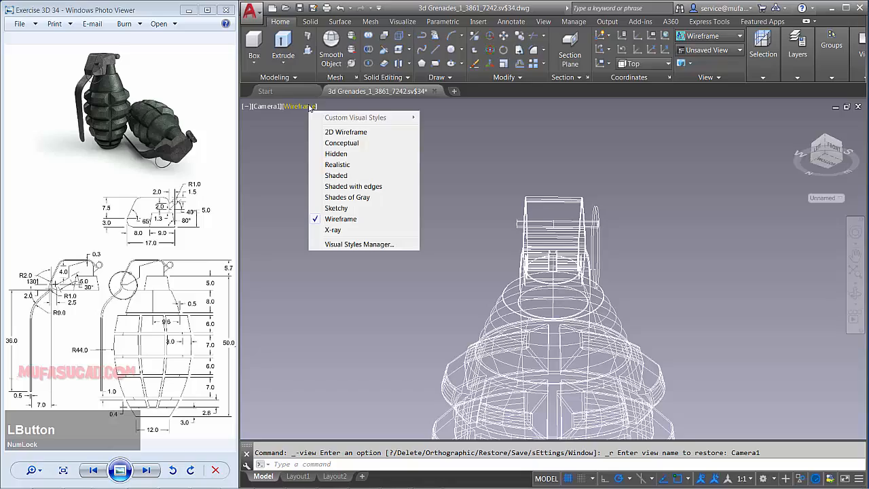
left_click(338, 164)
scroll(533, 204, "down", 1)
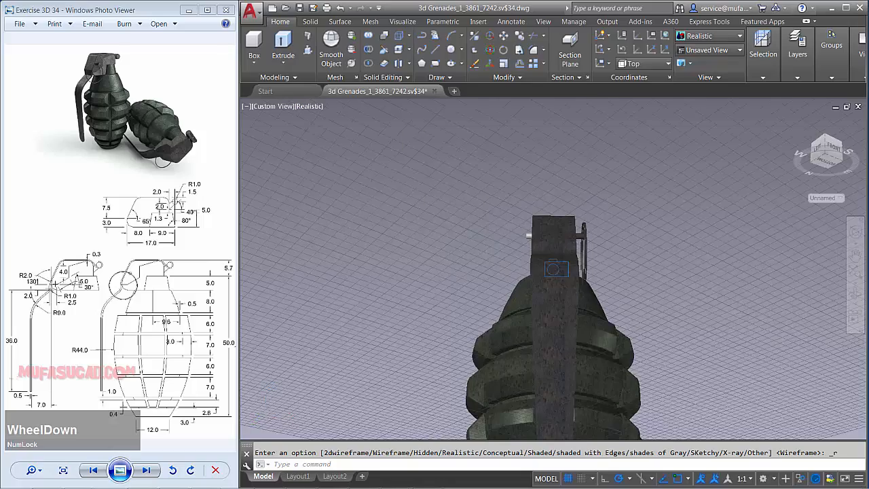
mouse_move(533, 204)
middle_mouse_down()
mouse_move(532, 267)
mouse_move(432, 272)
mouse_move(481, 293)
middle_mouse_up()
middle_click_drag(575, 276, 534, 258)
- End object isolation to bring back the hidden ground surface
right_click(573, 157)
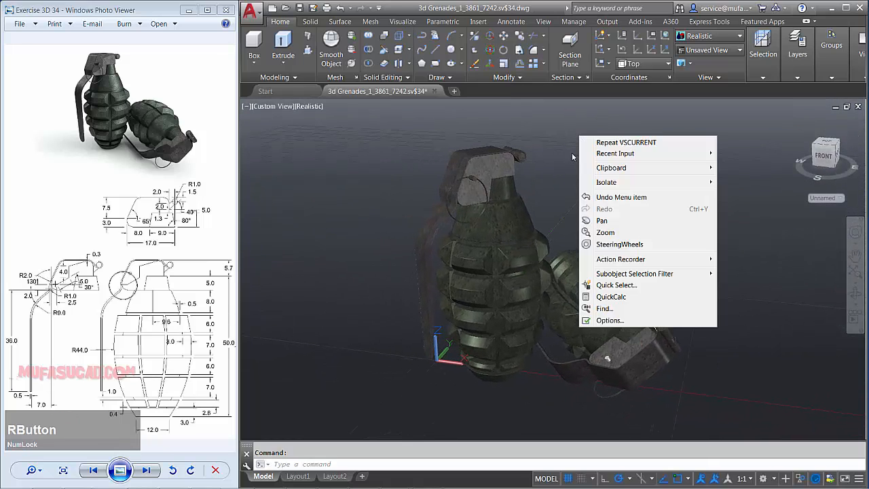
left_click(600, 182)
left_click(740, 206)
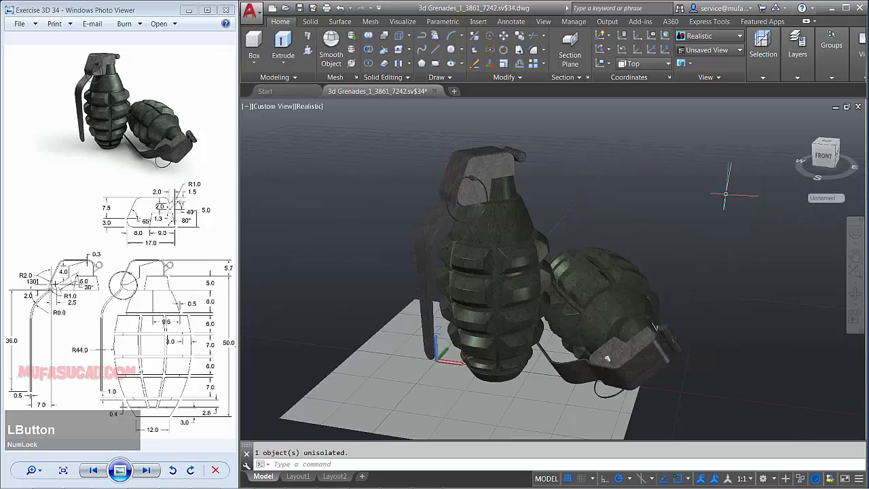
- Move the ground surface about 11 units along the positive X axis beneath the grenades
mouse_move(597, 243)
middle_mouse_down("shift")
mouse_move(560, 247)
mouse_move(588, 248)
middle_mouse_up("shift")
middle_click_drag(680, 243, 649, 213)
type("m")
key("space")
left_click(354, 363)
key("space")
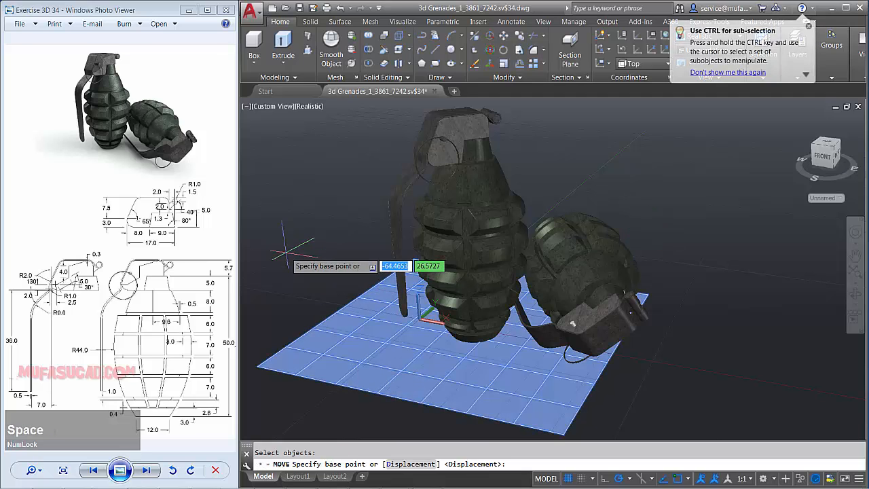
left_click(294, 249)
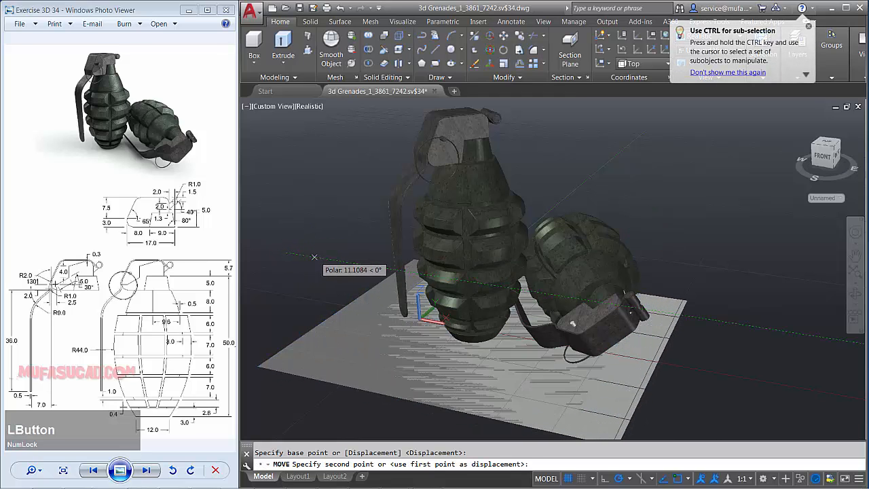
left_click(317, 257)
- Turn on Full Shadows for the grenade scene
middle_click_drag(606, 271, 579, 265, "shift")
scroll(579, 274, "up", 2)
left_click(400, 22)
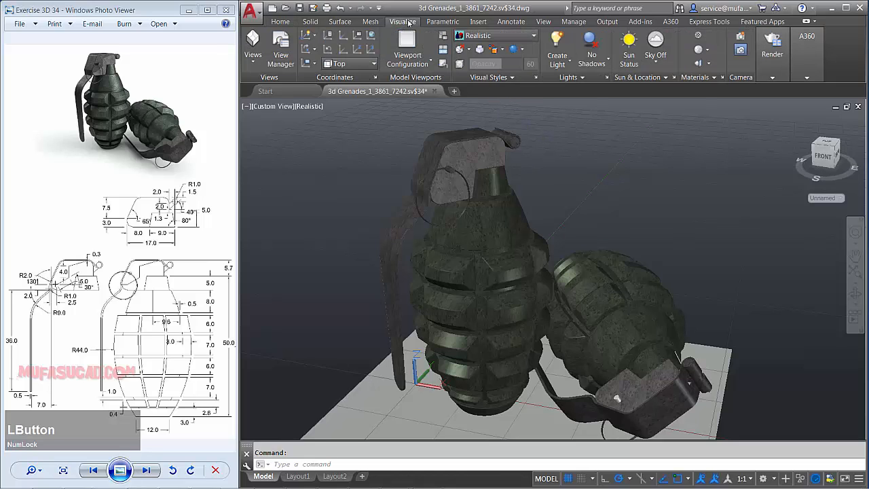
left_click(591, 58)
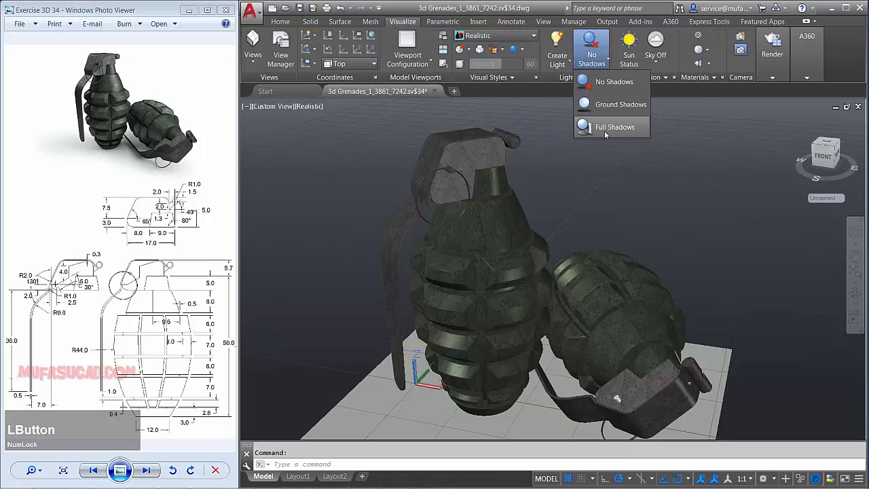
left_click(602, 129)
middle_click_drag(577, 196, 577, 187, "shift")
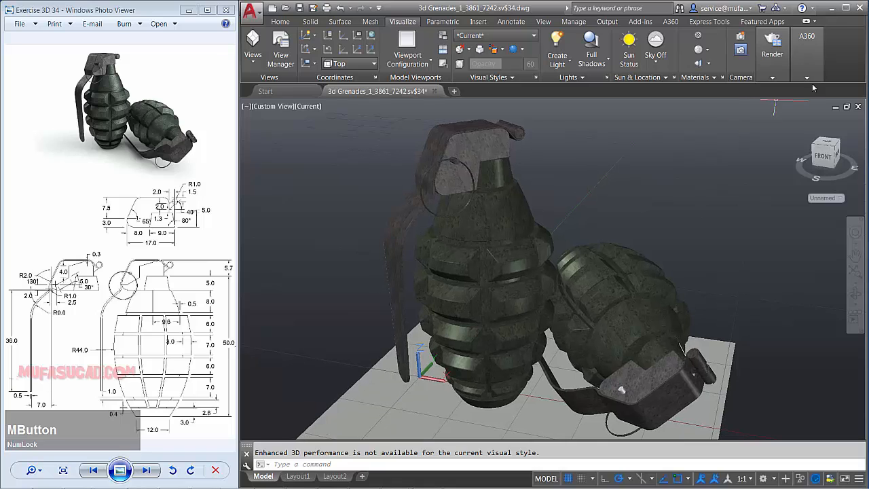
- Set the render quality preset to High
left_click(792, 78)
left_click(800, 90)
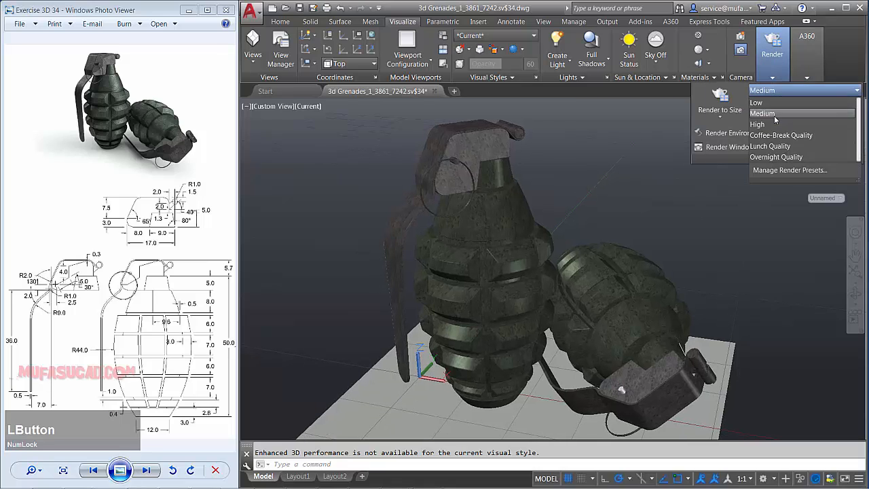
left_click(770, 125)
- Turn on the render environment and give it a custom background of type Solid
left_click(750, 133)
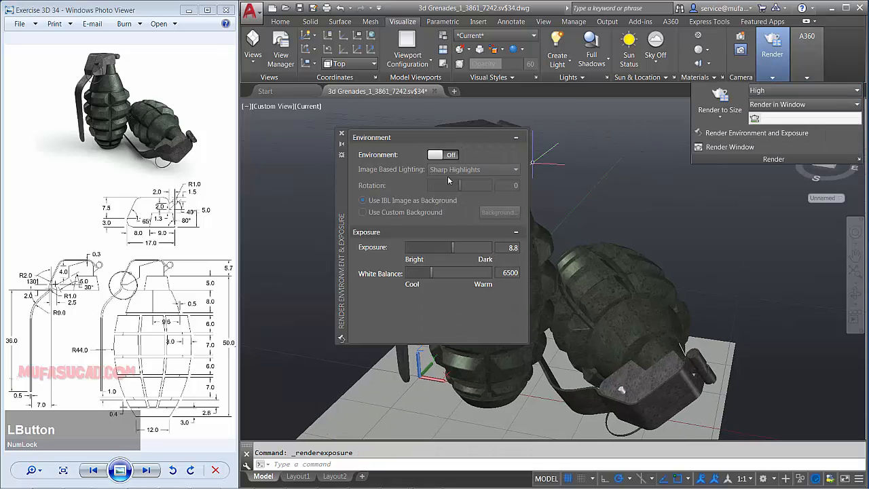
left_click(452, 155)
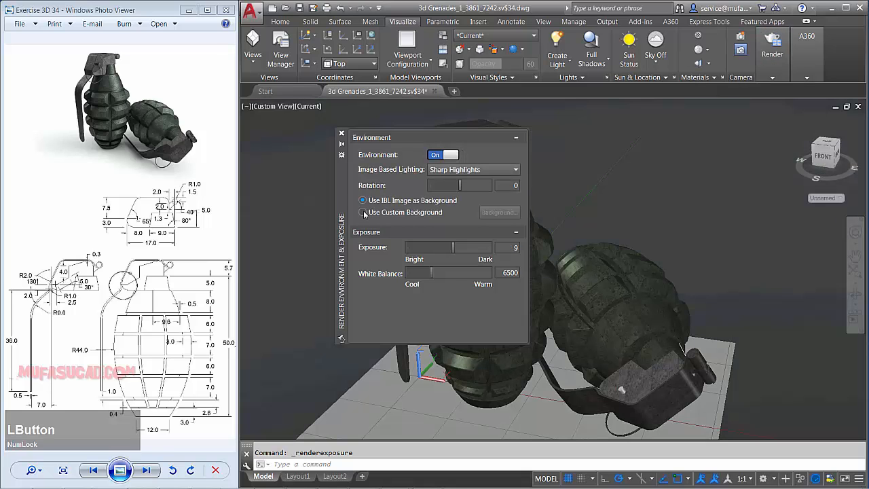
left_click(499, 213)
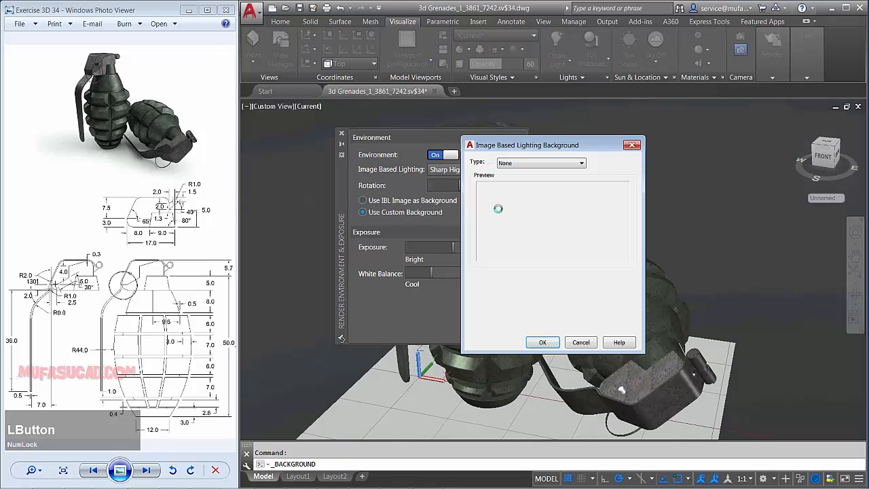
left_click(543, 162)
left_click(530, 176)
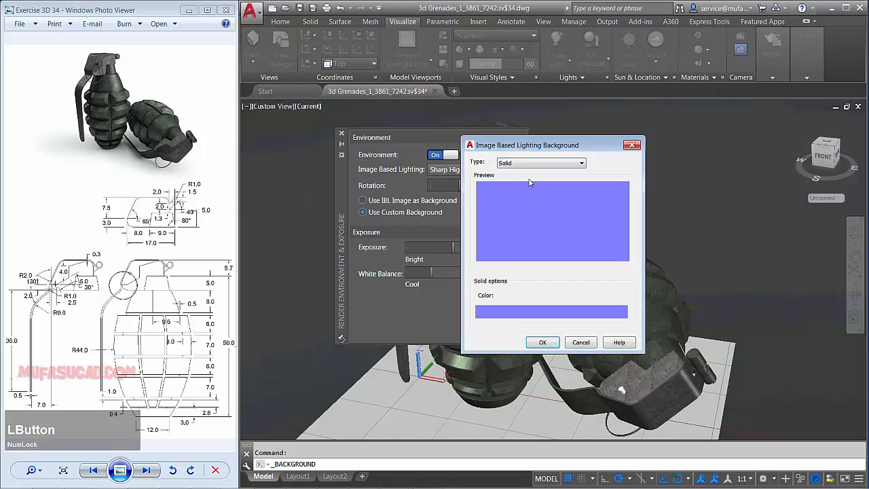
- Set the solid background color to white (RGB 255,255,255), apply it and close the environment settings
left_click(509, 312)
left_click_drag(474, 223, 464, 192)
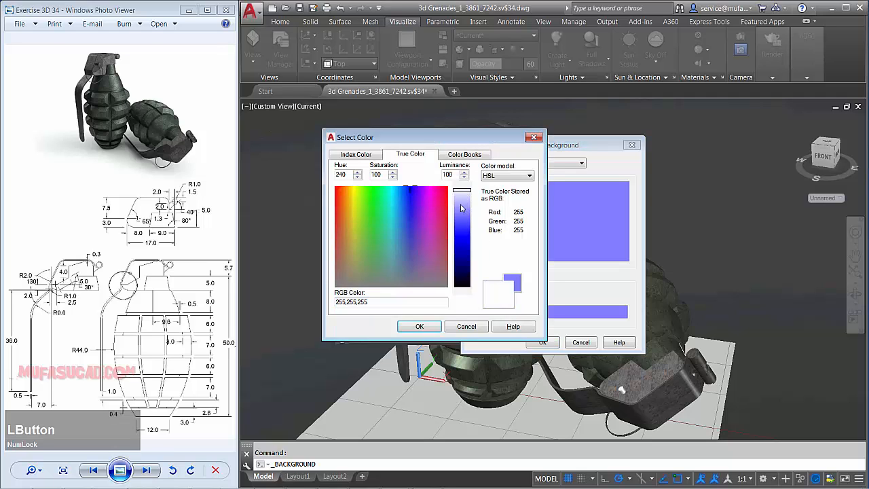
left_click(421, 326)
left_click(542, 342)
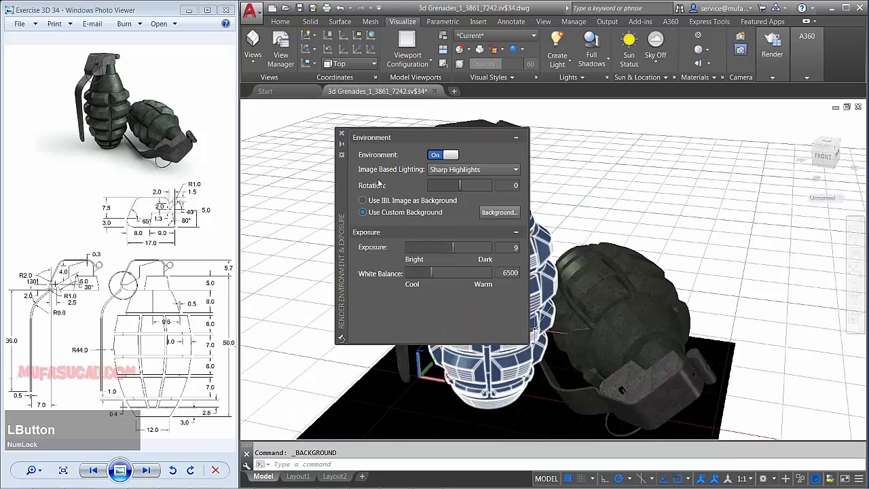
left_click(342, 135)
- Open the rendering options for the grenade scene
mouse_move(563, 234)
middle_mouse_down()
mouse_move(556, 238)
mouse_move(564, 230)
middle_mouse_up()
left_click(771, 47)
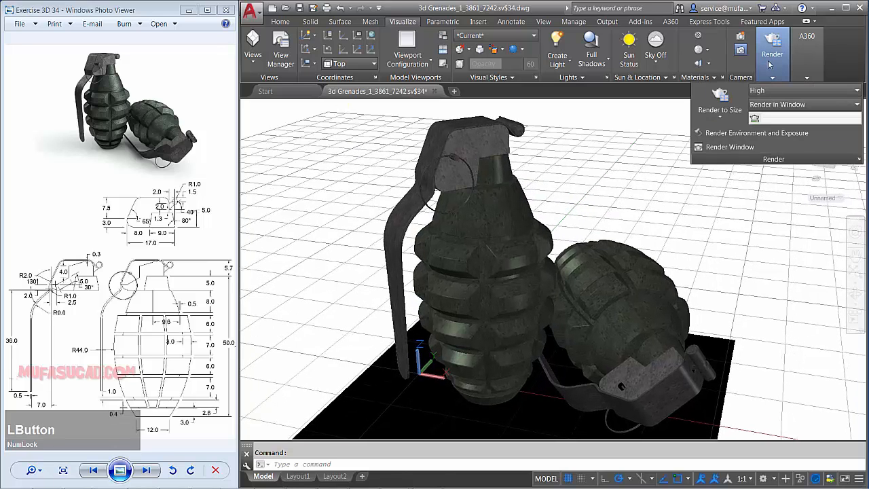